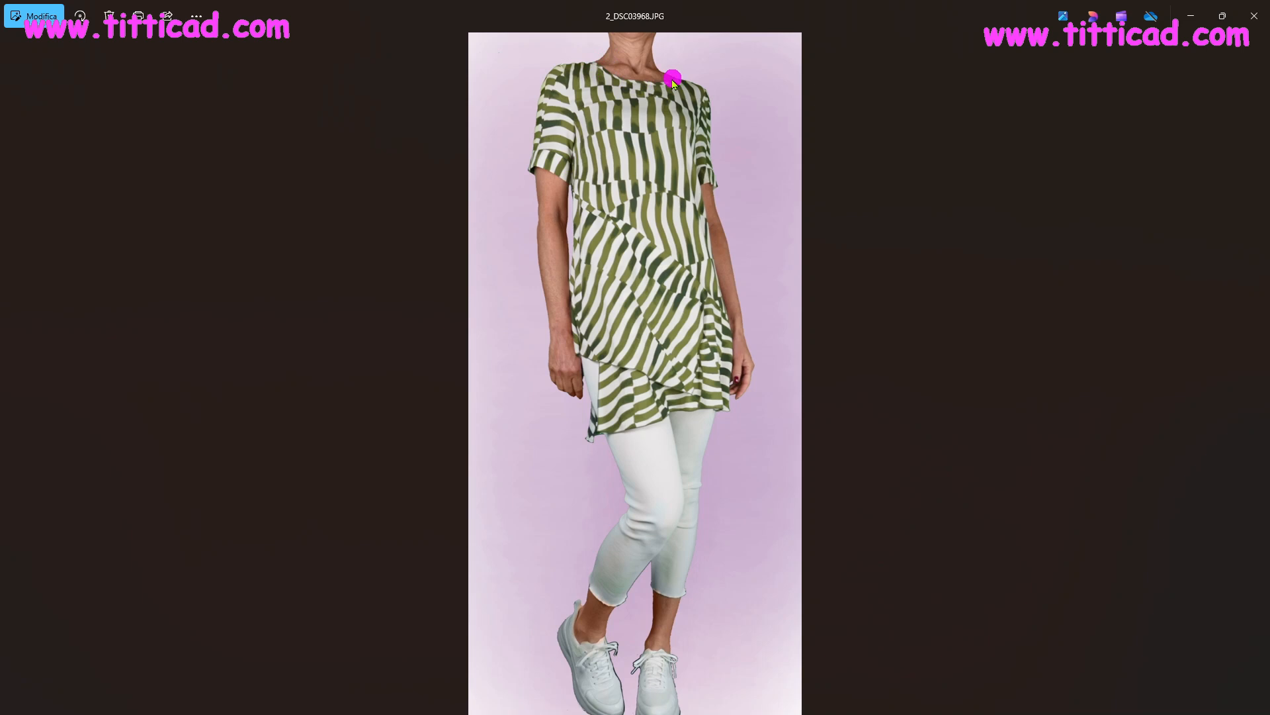
Look through the reference photos of the green striped tunic to examine its front, side and back.
{"action": "left_click", "coordinate": [1209, 426]}
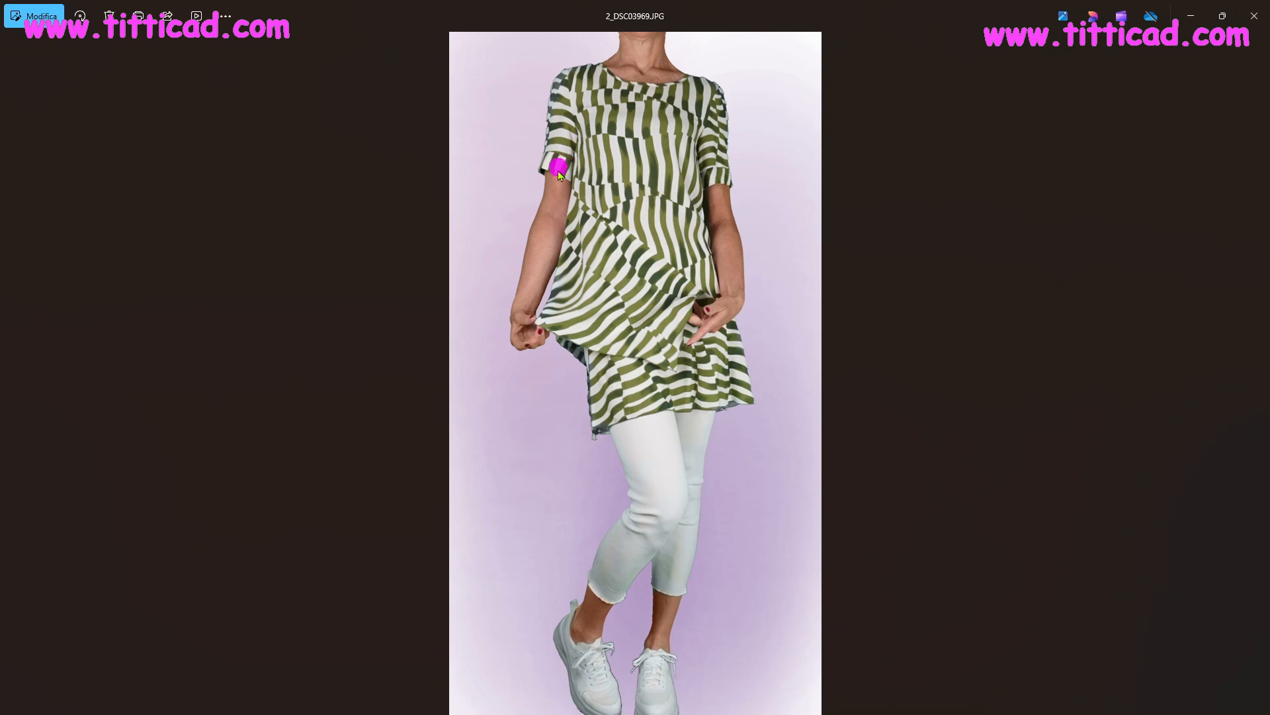
{"action": "left_click", "coordinate": [1256, 389]}
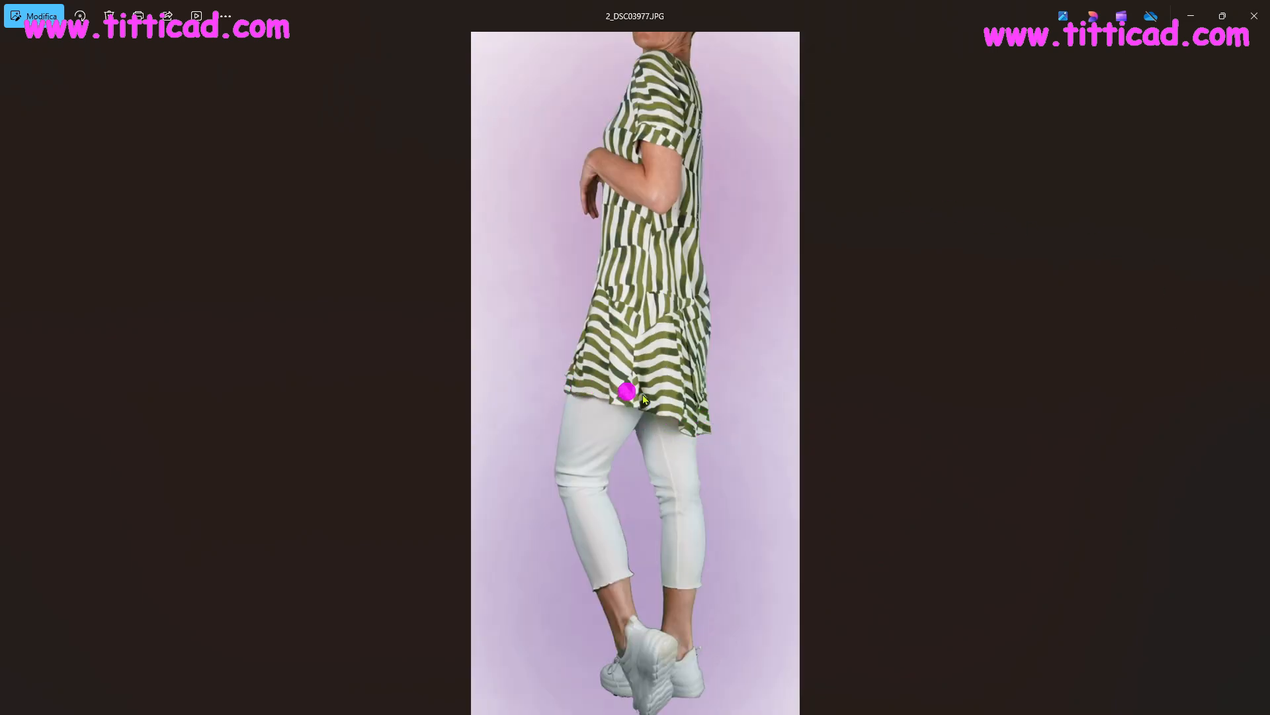
{"action": "left_click", "coordinate": [1258, 380]}
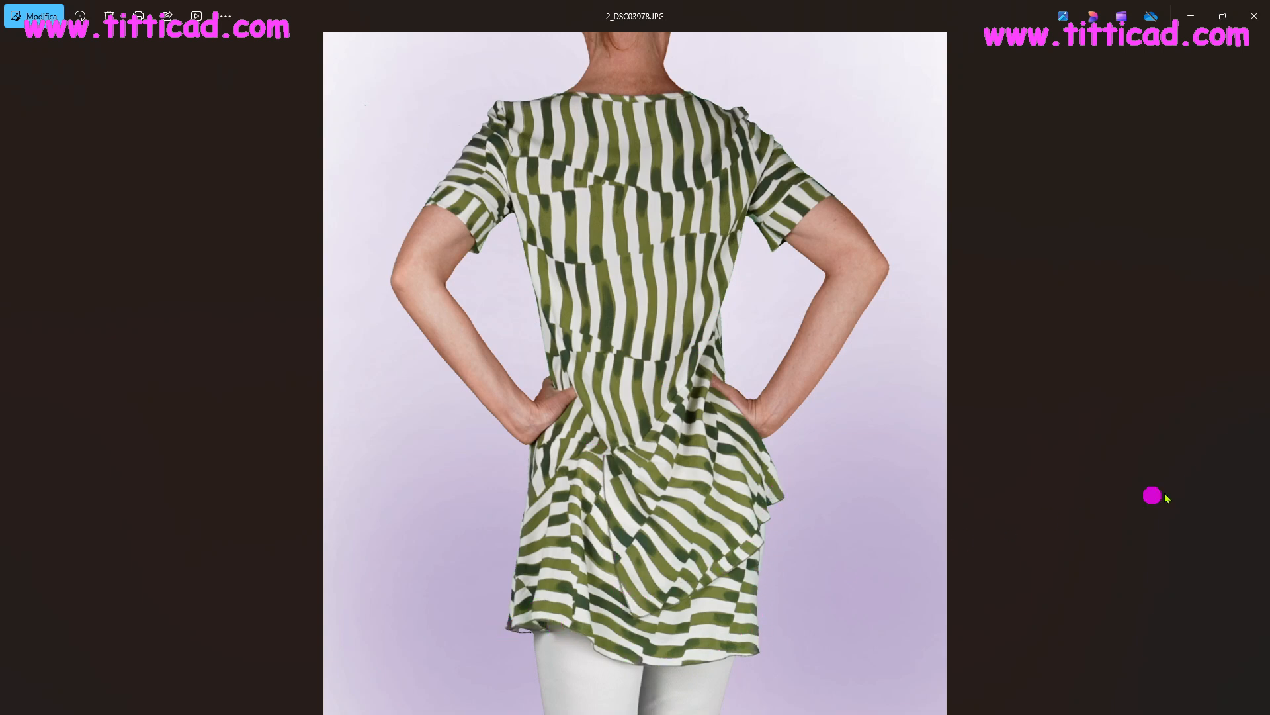
{"action": "left_click", "coordinate": [1261, 382]}
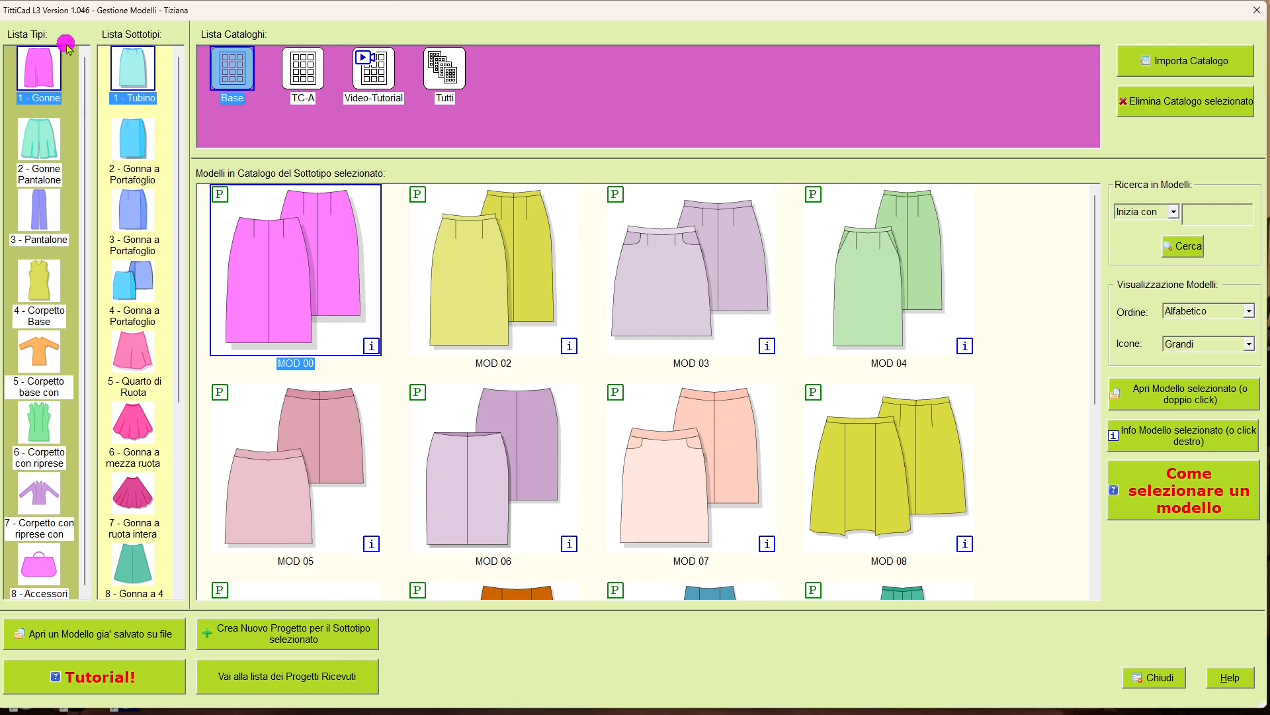
Create a new project for the Corpetto Base Tipo C subtype using the guided creation.
{"action": "left_click", "coordinate": [42, 296]}
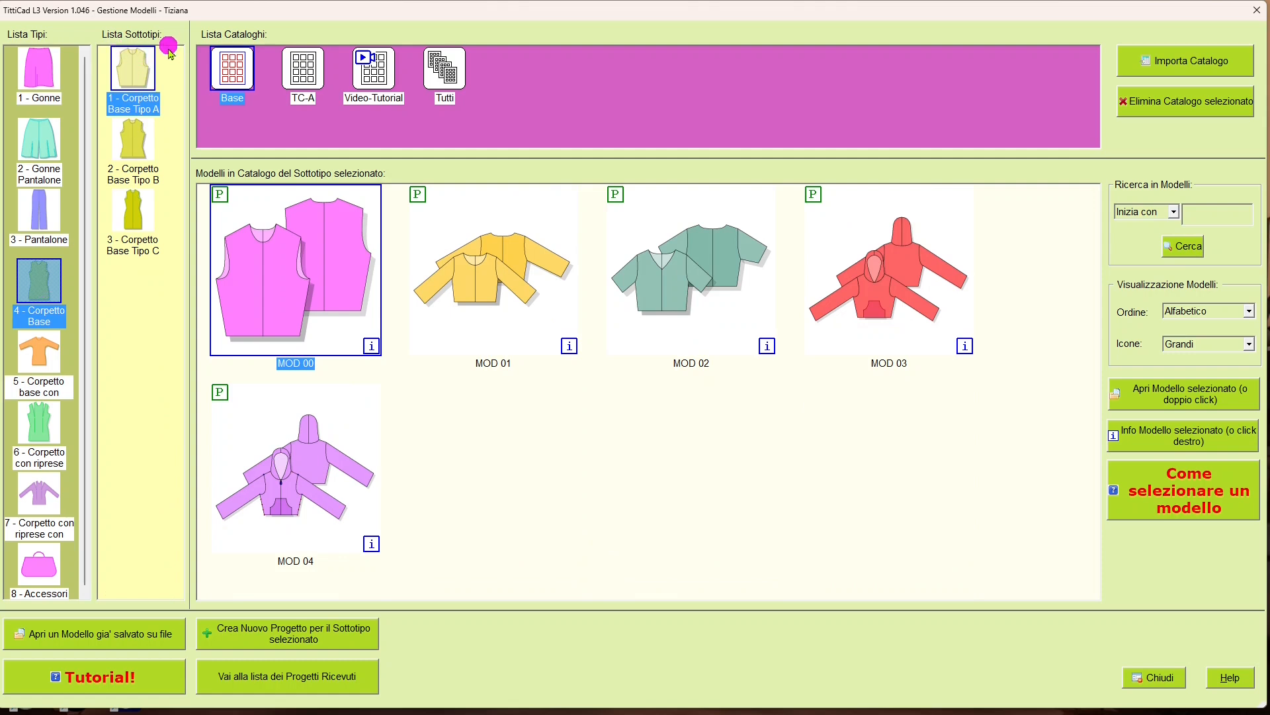
{"action": "left_click", "coordinate": [137, 221]}
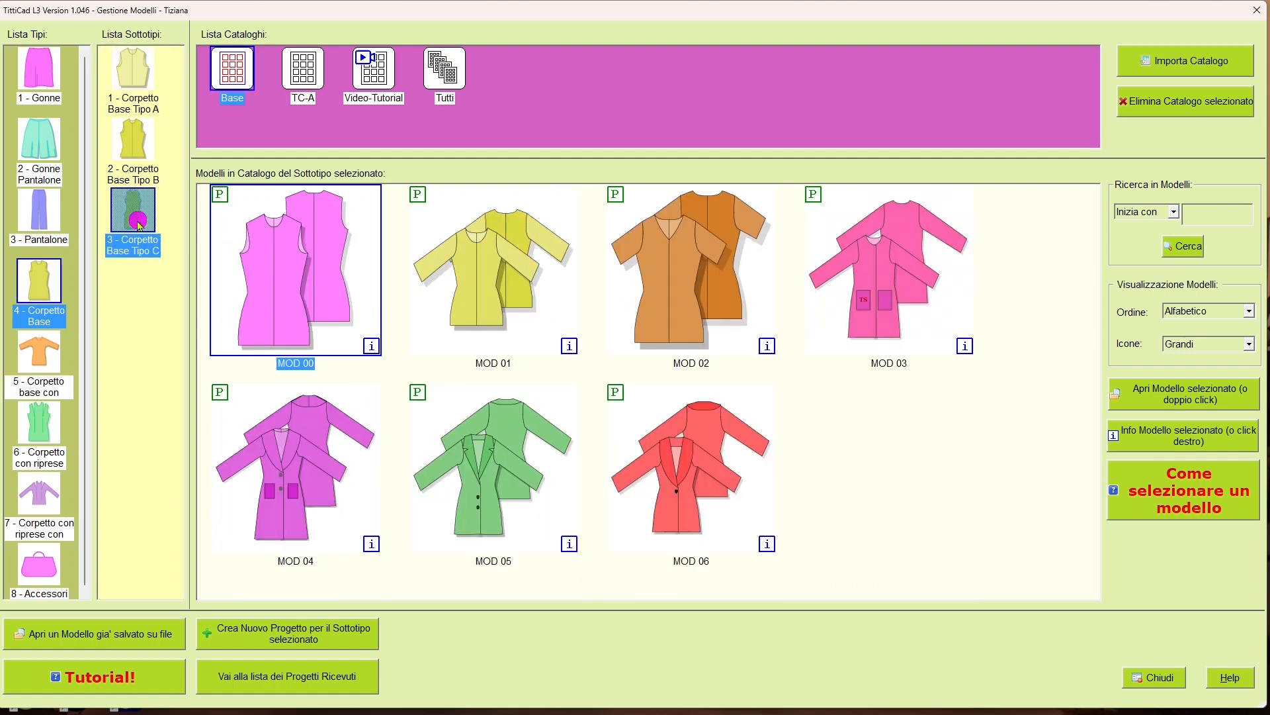
{"action": "left_click", "coordinate": [337, 639]}
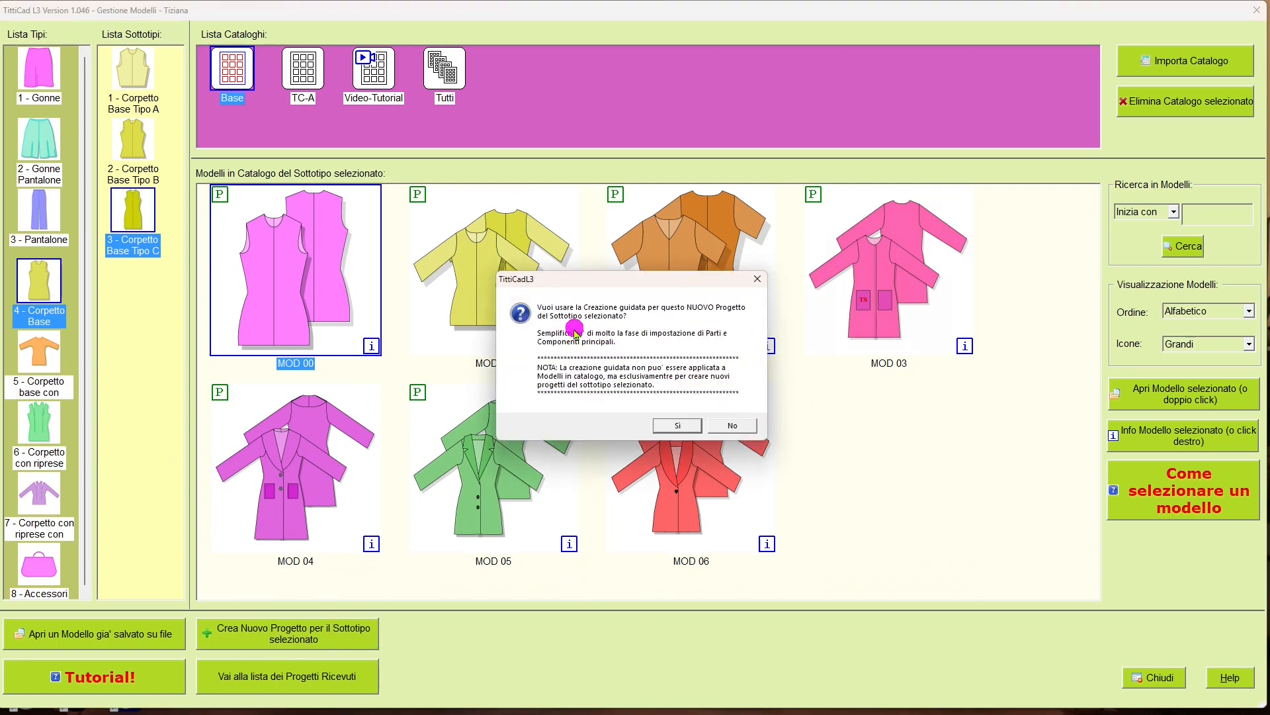
{"action": "left_click", "coordinate": [682, 427]}
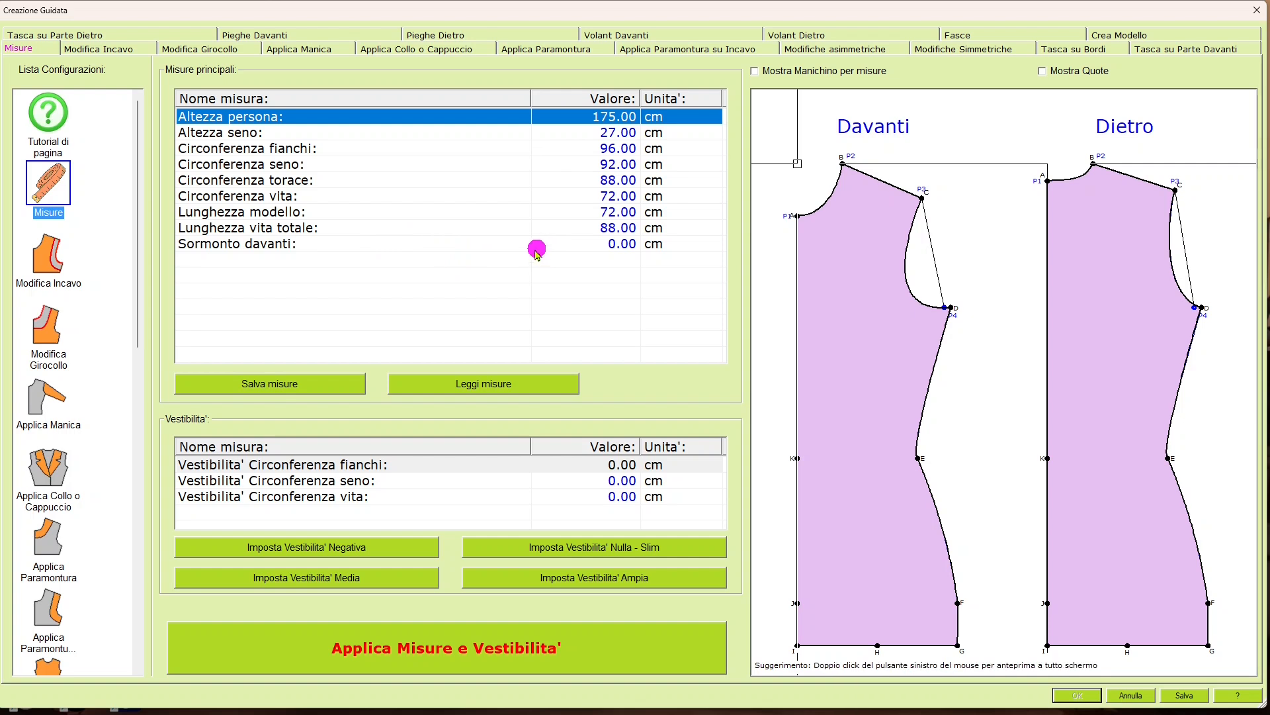
Set the model length (Lunghezza modello) to 88 cm, apply the measurements and show the dimensions on the pattern preview.
{"action": "left_click", "coordinate": [337, 212]}
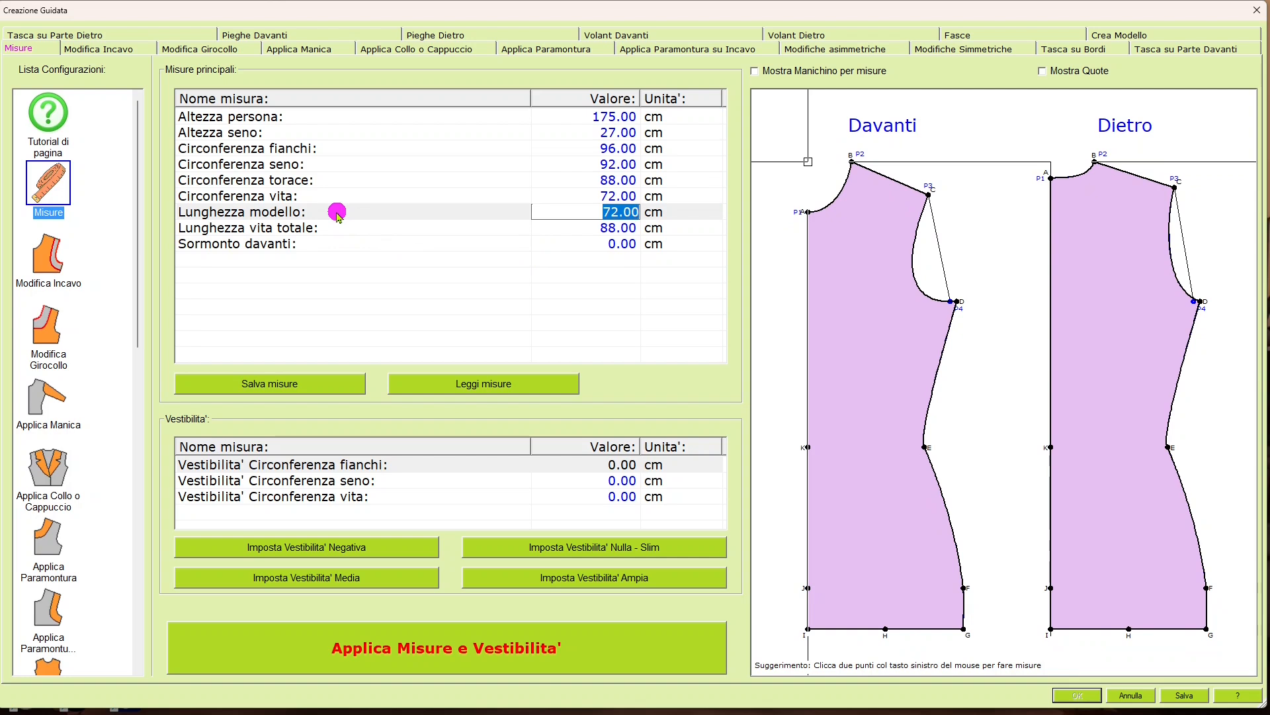
{"action": "type", "text": "88"}
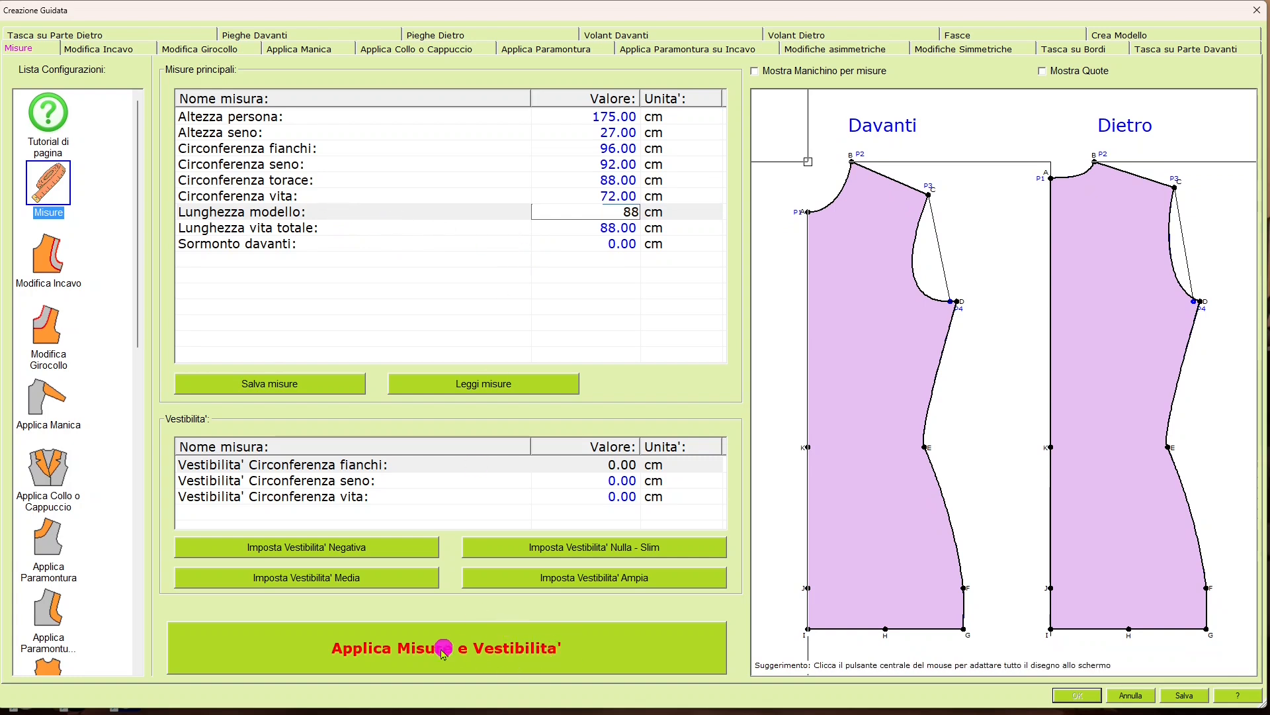
{"action": "left_click", "coordinate": [594, 657]}
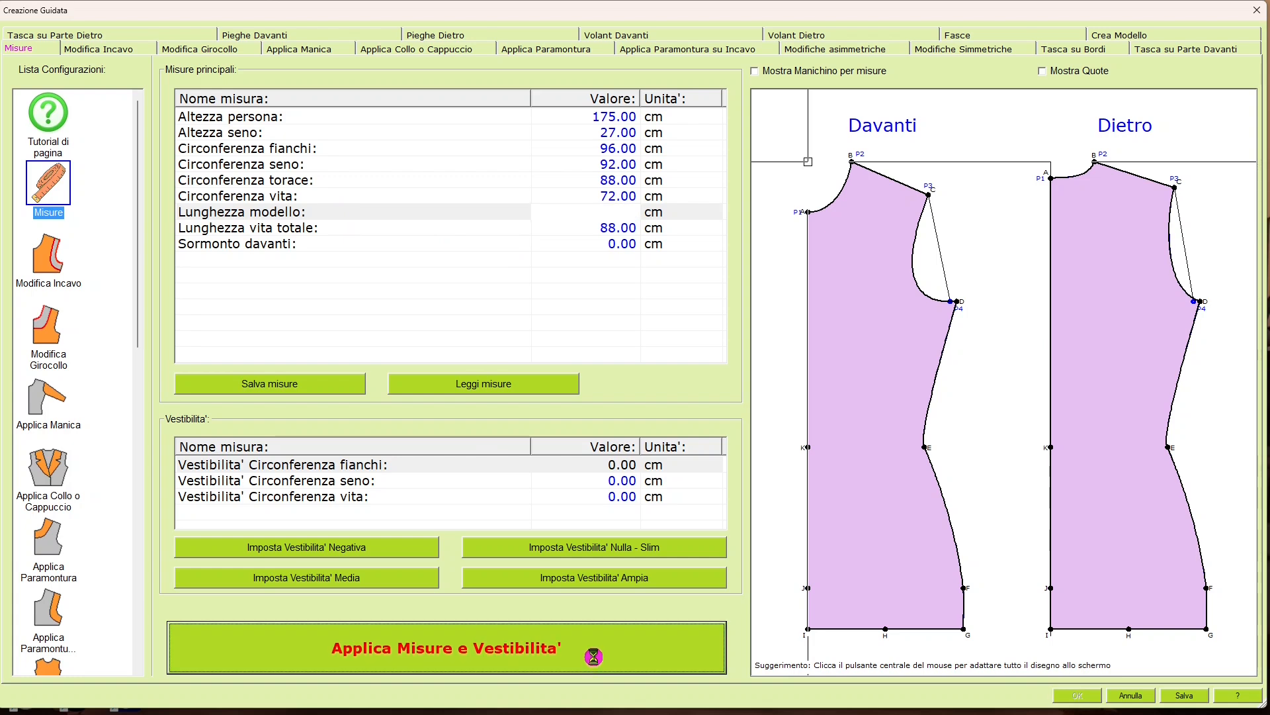
{"action": "left_click", "coordinate": [1046, 74]}
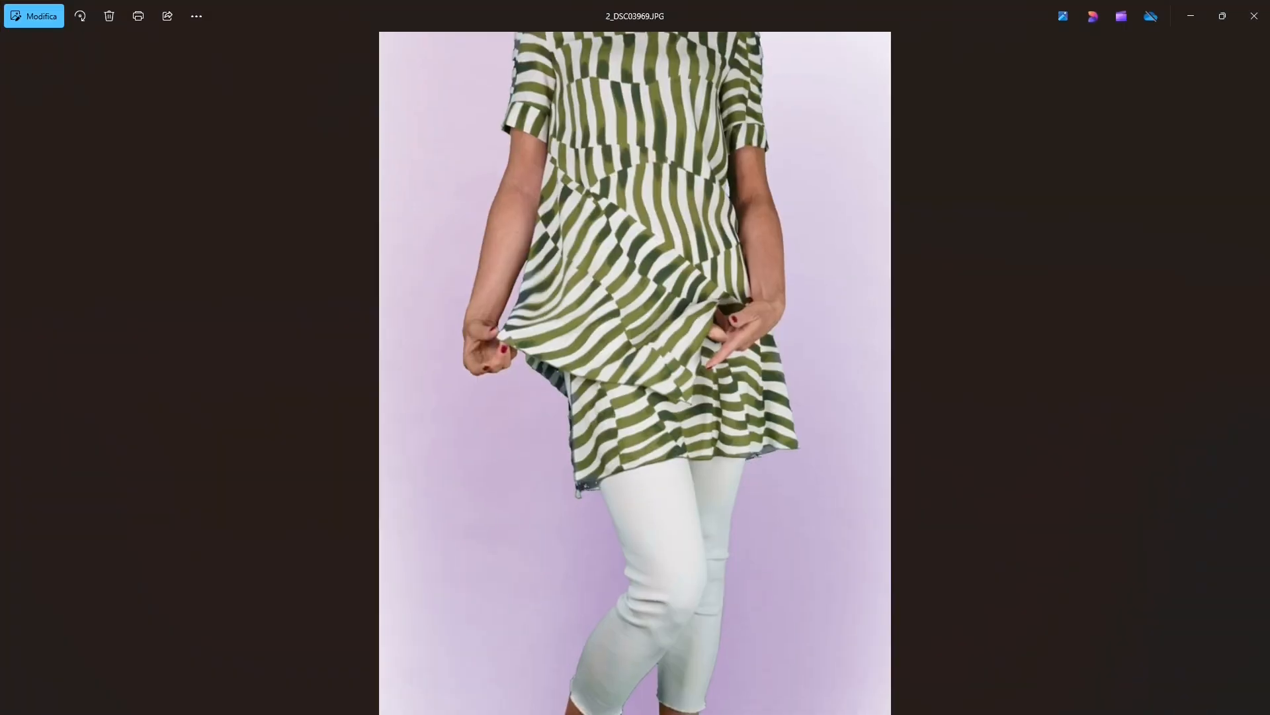
Check the reference photo's fit, set the bust circumference ease to 6 cm and apply it.
{"action": "scroll", "coordinate": [827, 219], "scroll_direction": "down", "scroll_amount": 2}
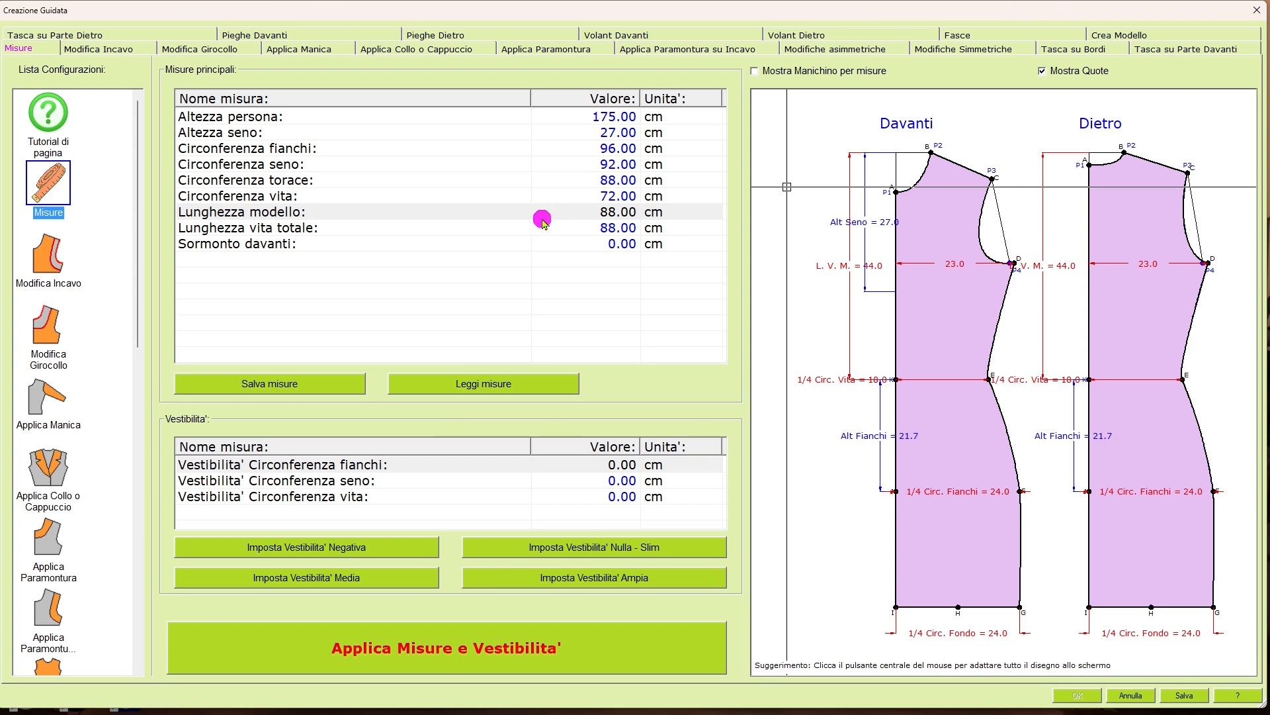
{"action": "left_click", "coordinate": [424, 486]}
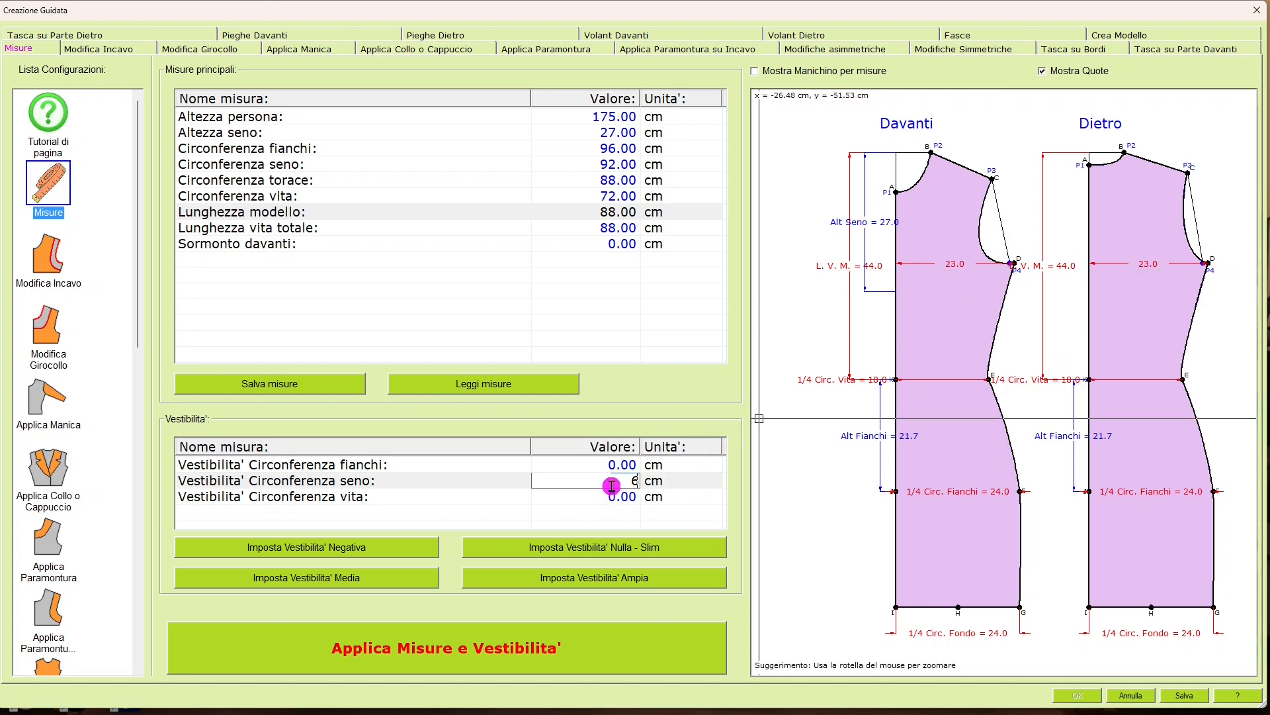
{"action": "left_click", "coordinate": [599, 663]}
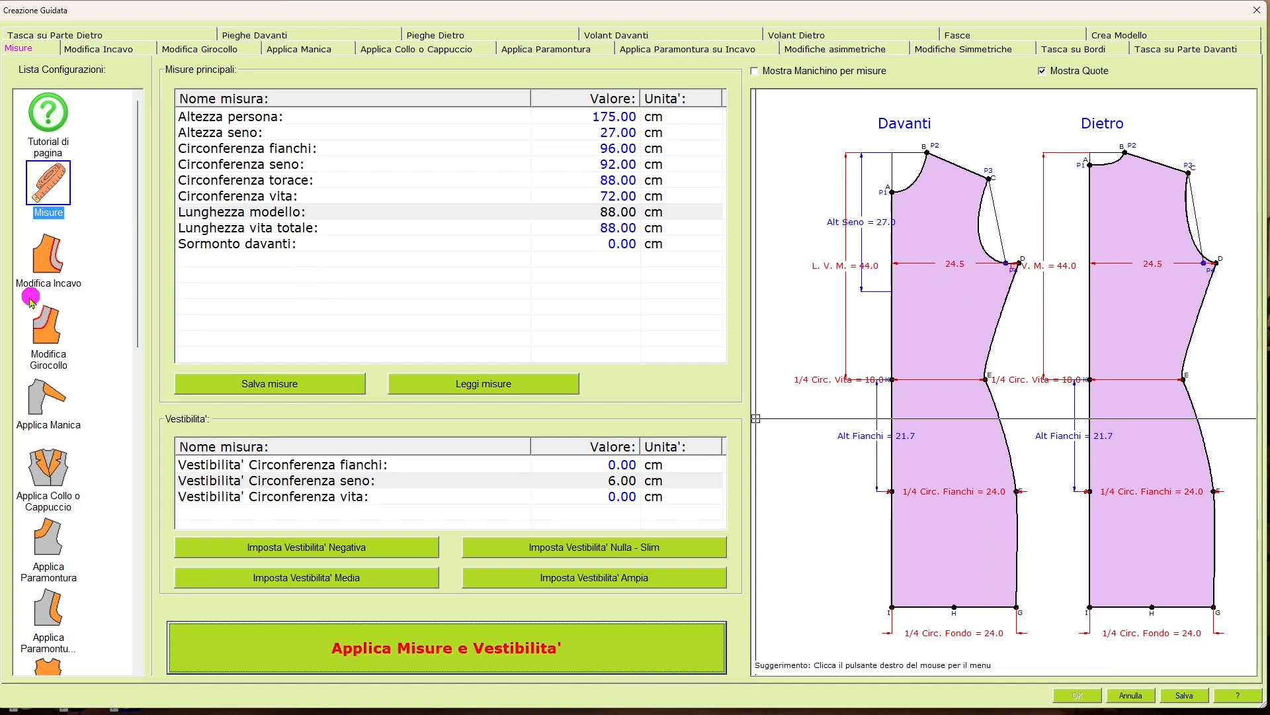
Lower the armhole by 3 cm along the side line and apply the change.
{"action": "left_click", "coordinate": [57, 270]}
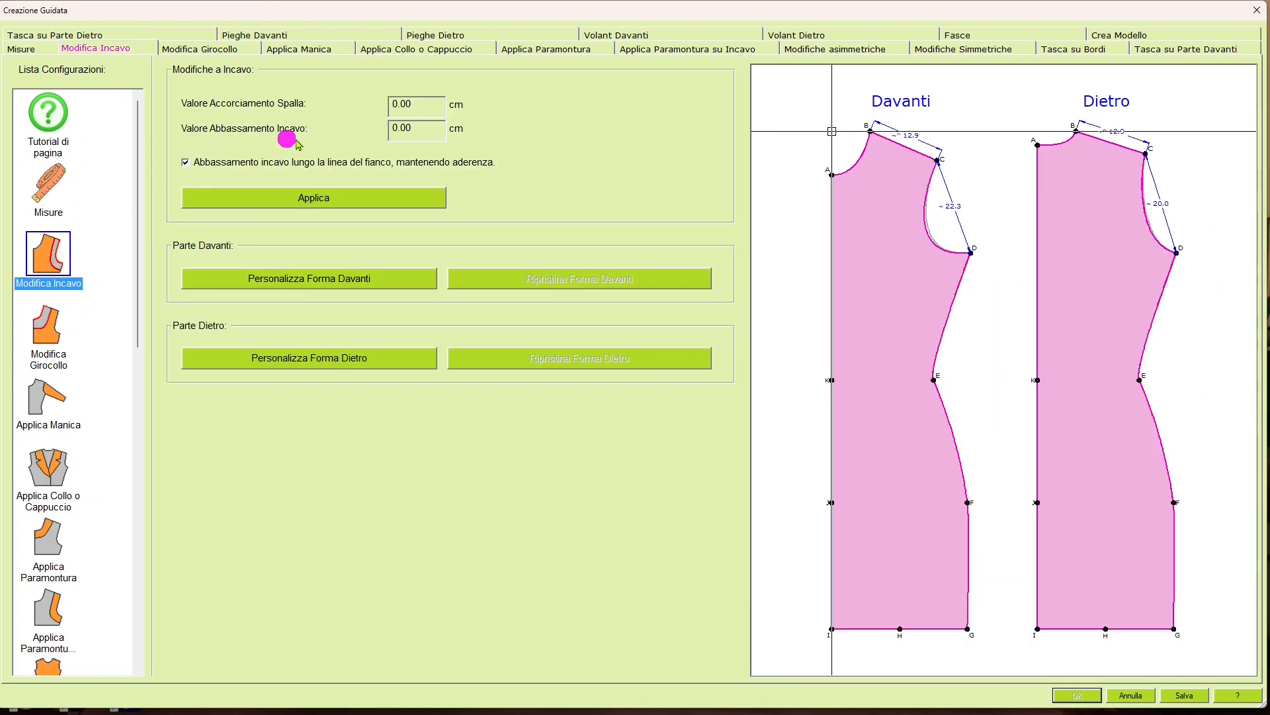
{"action": "left_click", "coordinate": [417, 128]}
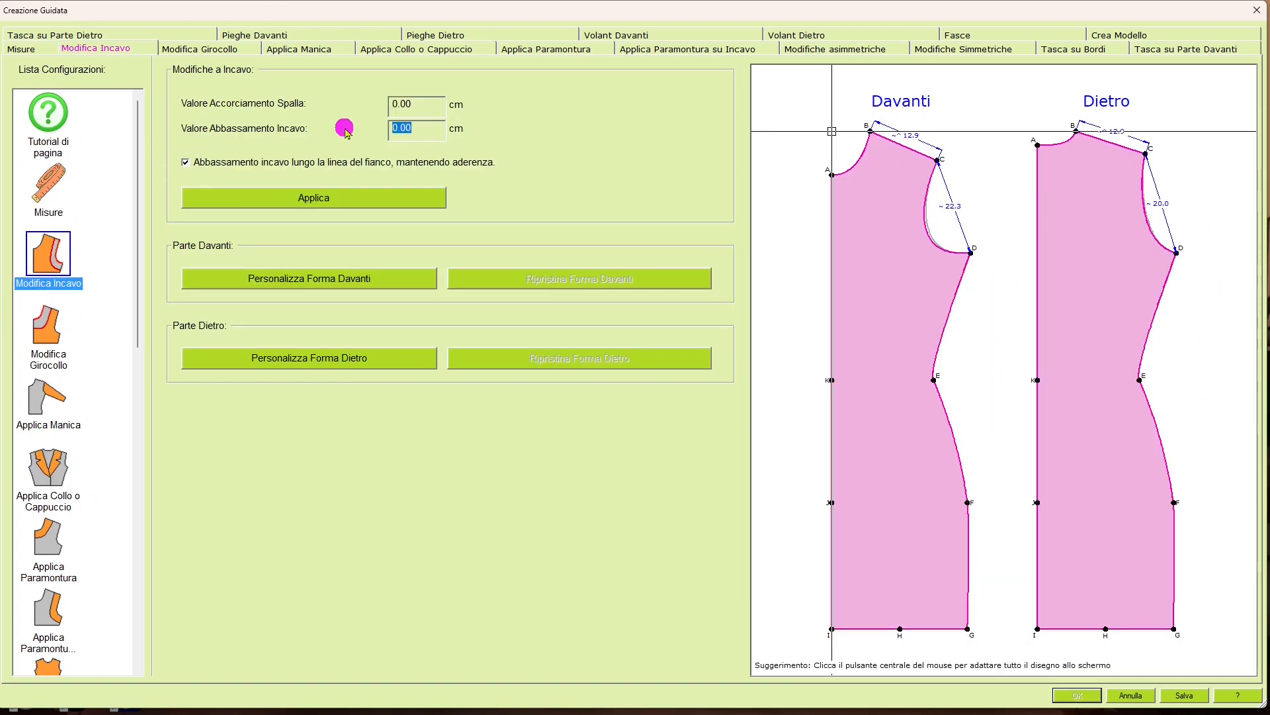
{"action": "left_click", "coordinate": [378, 198]}
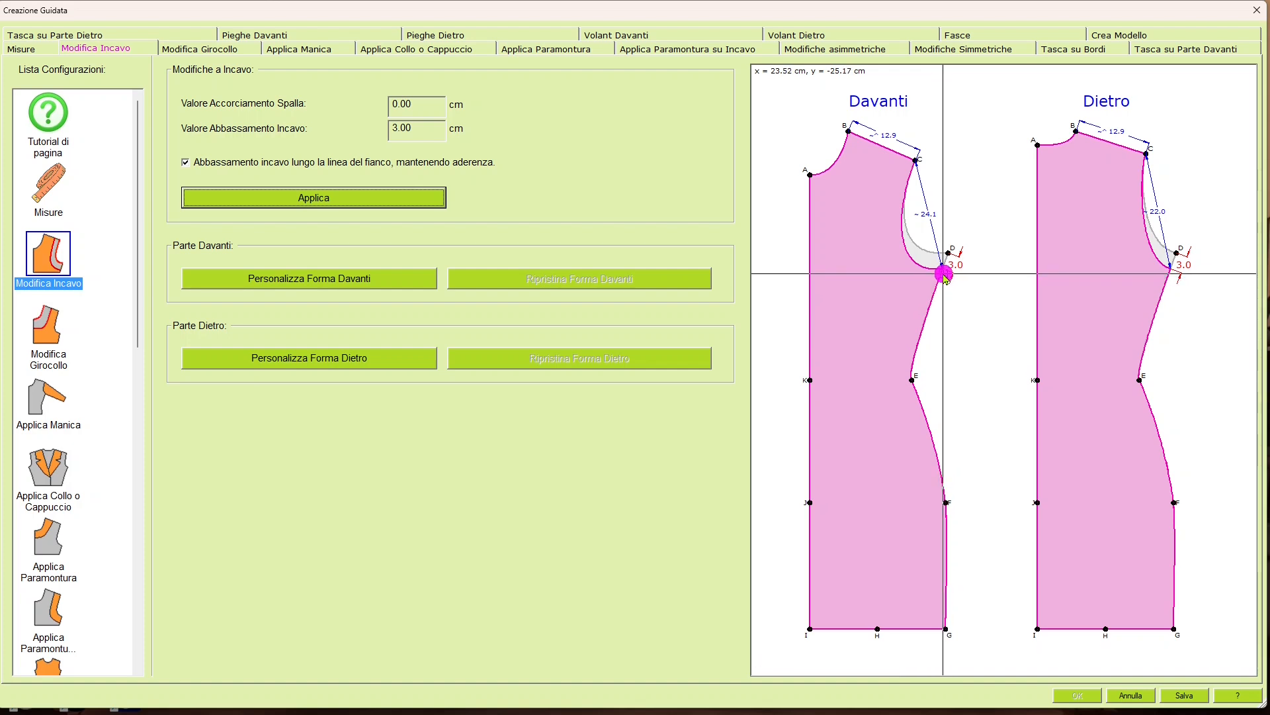
Widen the neckline with a 5 cm shoulder shortening, lower centre front 5 cm and centre back 2.5 cm, and apply.
{"action": "left_click", "coordinate": [44, 331]}
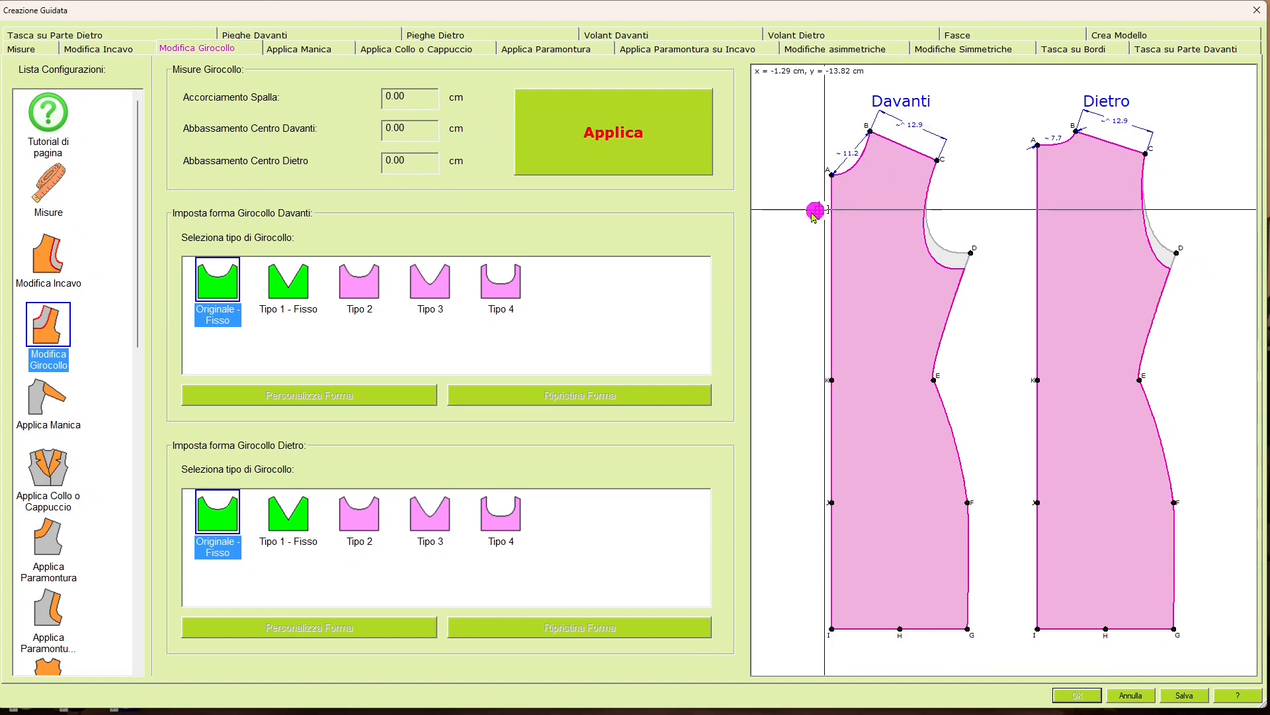
{"action": "left_click", "coordinate": [394, 99]}
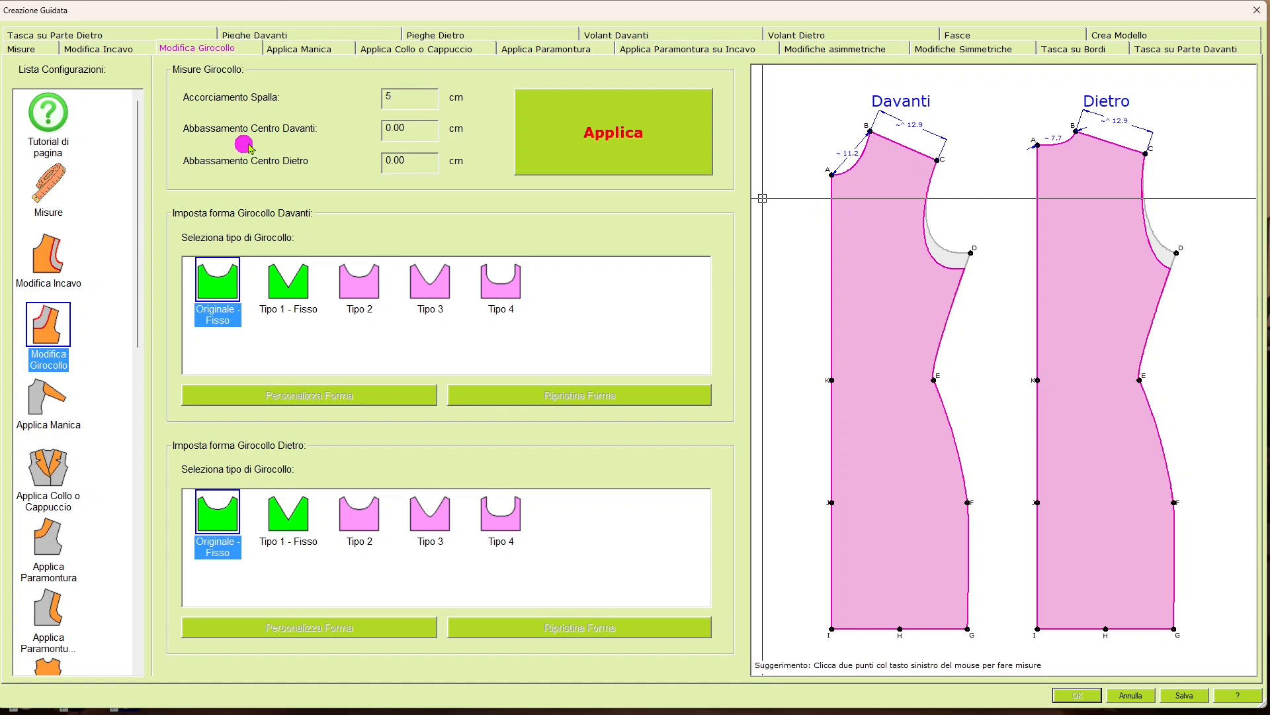
{"action": "left_click", "coordinate": [433, 131]}
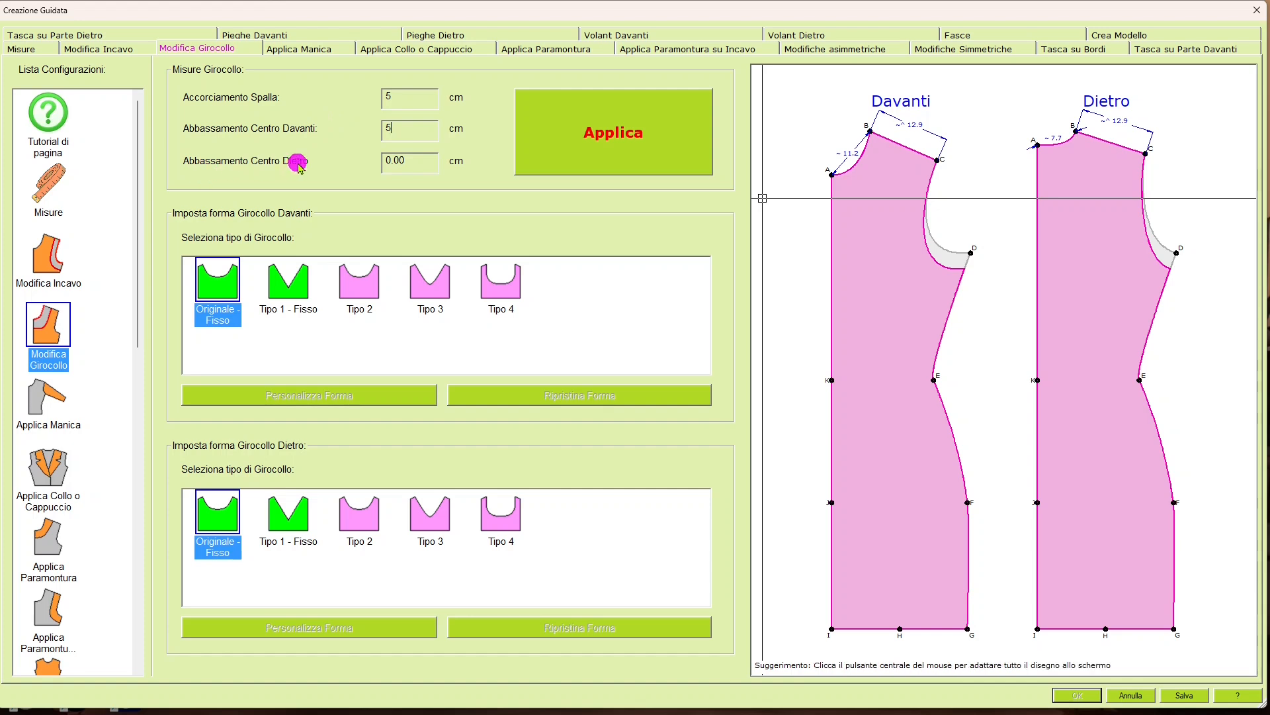
{"action": "left_click", "coordinate": [414, 160]}
{"action": "type", "text": "2.5"}
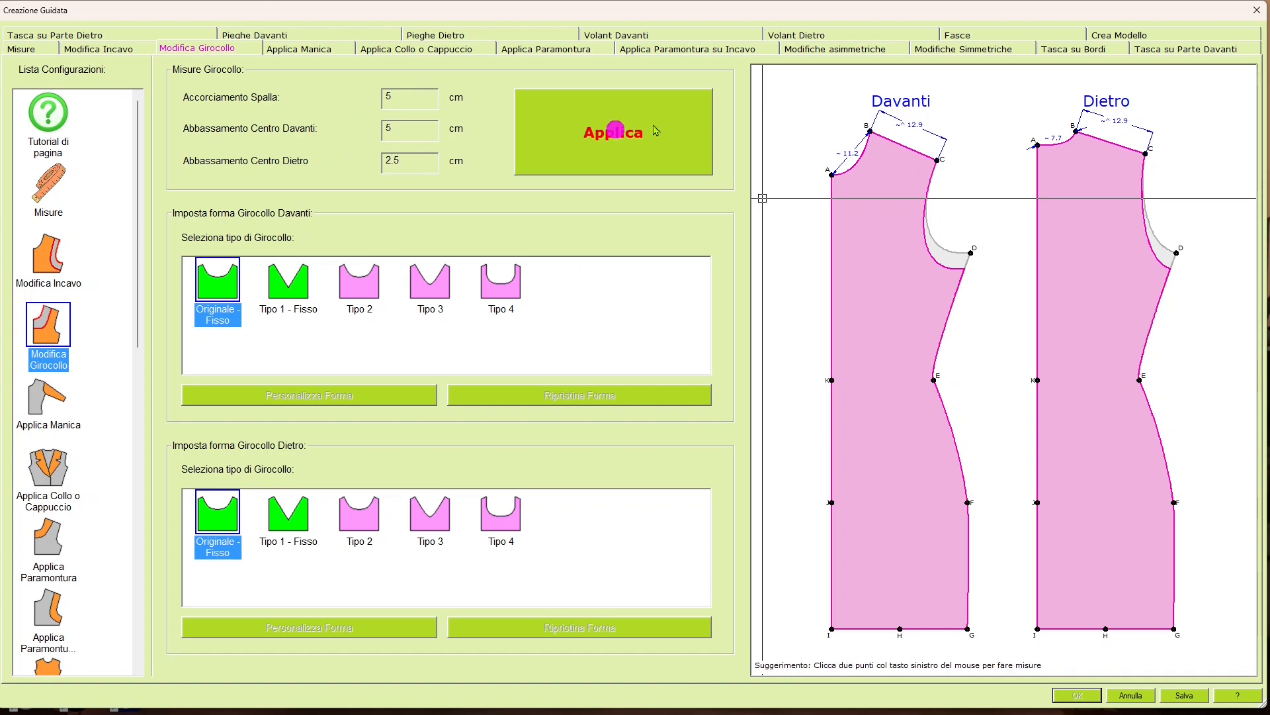
{"action": "left_click", "coordinate": [655, 130]}
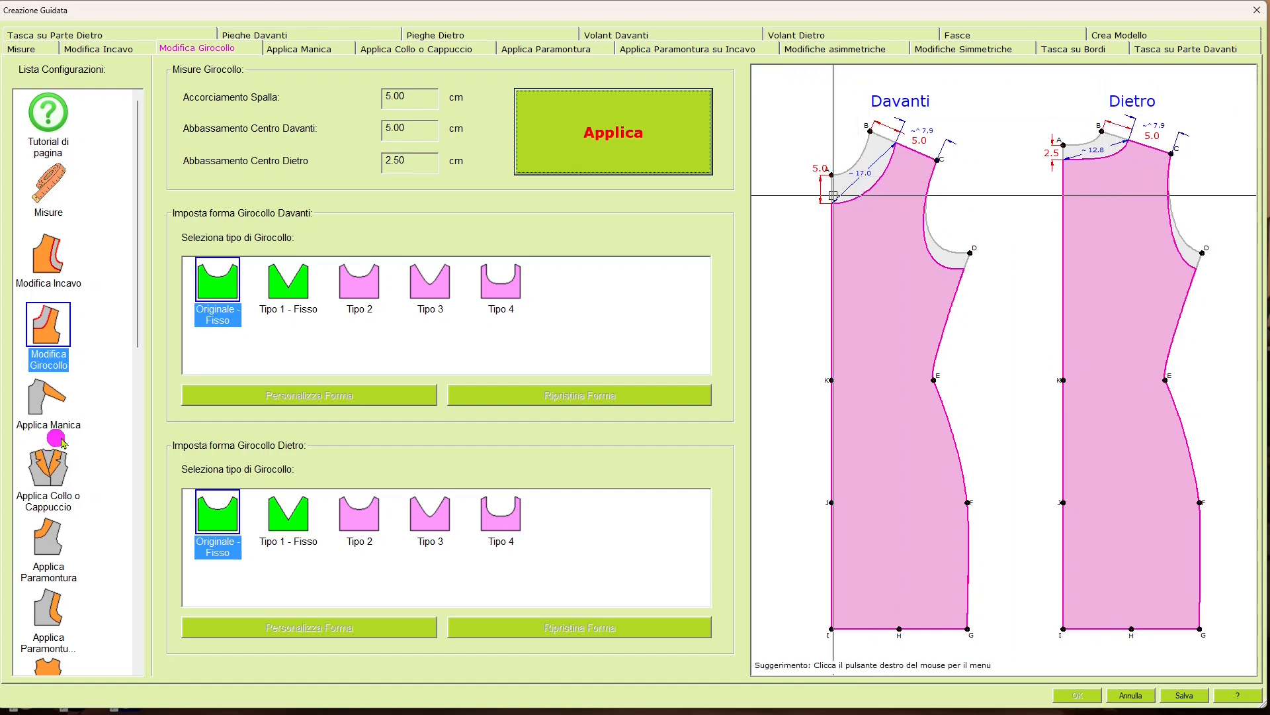
Apply a one-piece set-in sleeve (Manica a Giro) with length 20 cm and circumference 32 cm.
{"action": "left_click", "coordinate": [55, 408]}
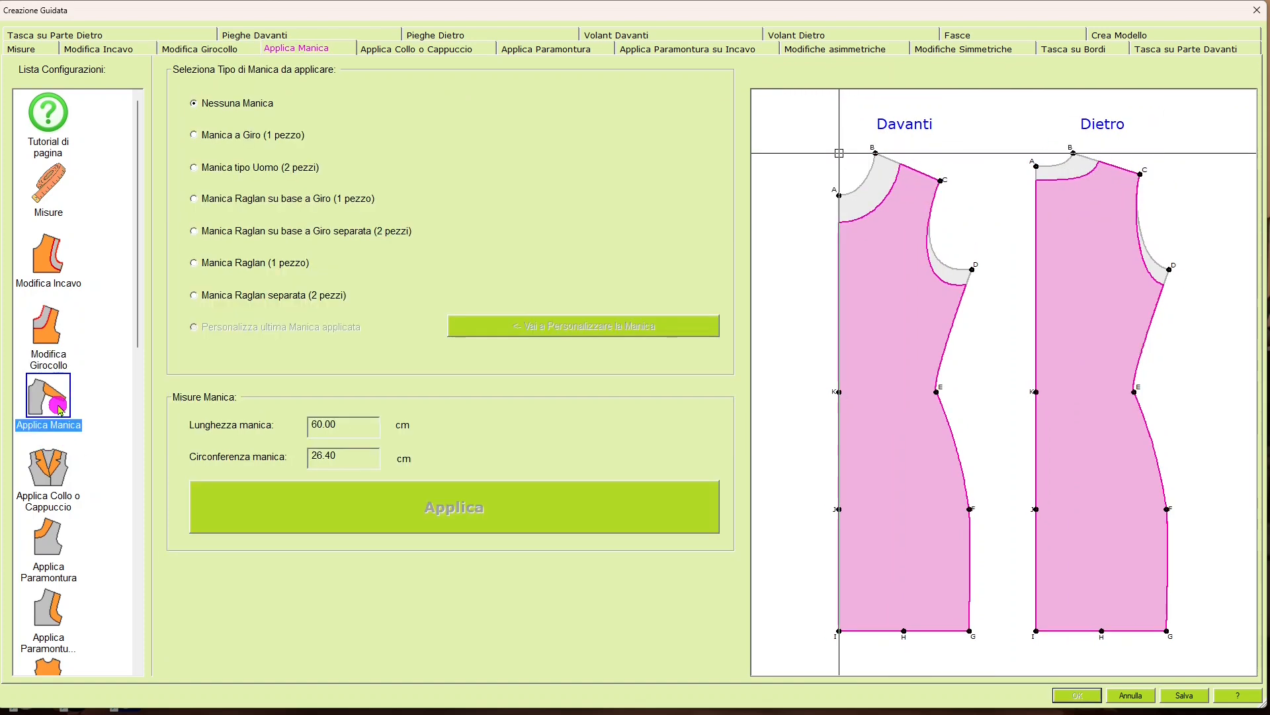
{"action": "left_click", "coordinate": [261, 138]}
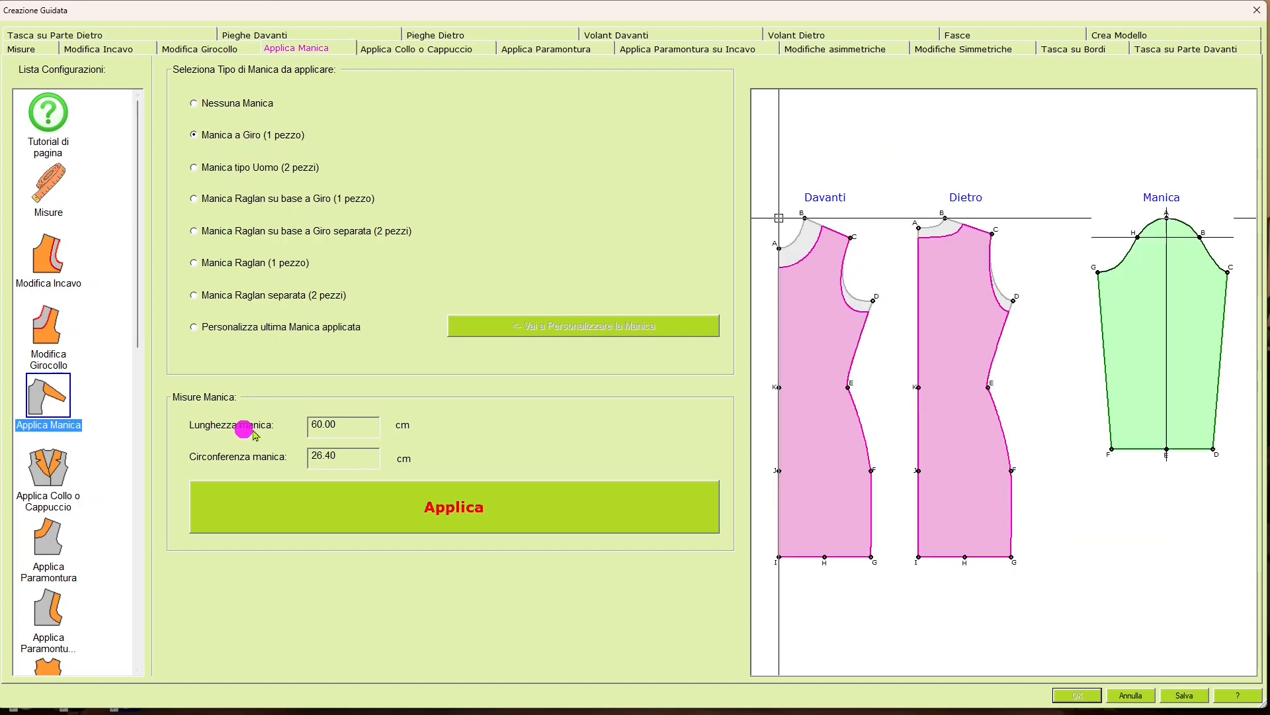
{"action": "double_click", "coordinate": [327, 423]}
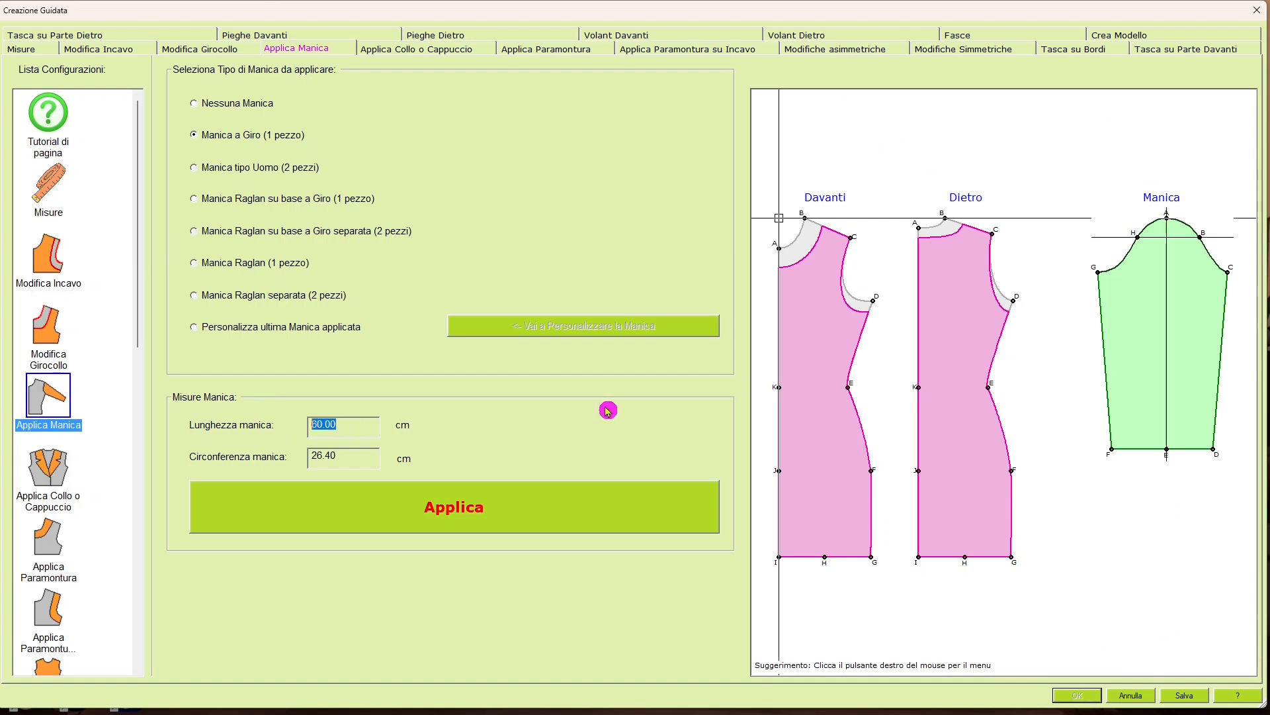
{"action": "type", "text": "20"}
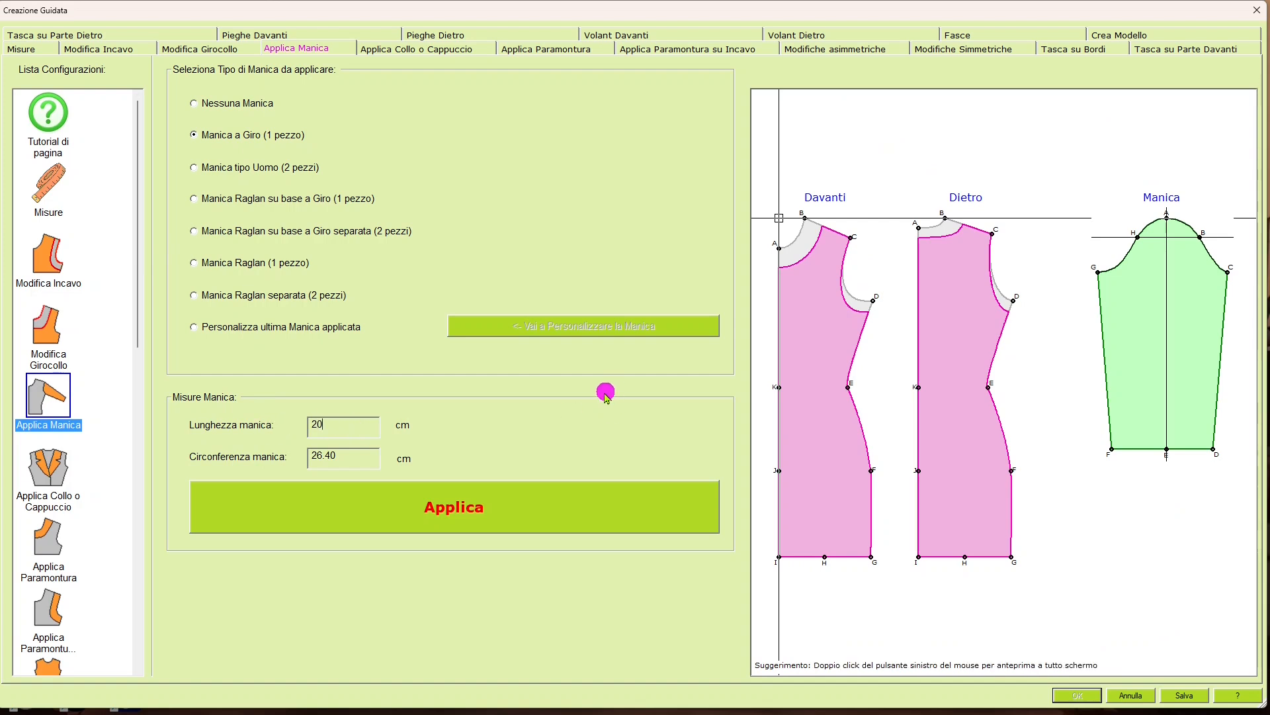
{"action": "left_click", "coordinate": [358, 464]}
{"action": "left_click", "coordinate": [503, 511]}
{"action": "scroll", "coordinate": [1188, 257], "scroll_direction": "up", "scroll_amount": 3}
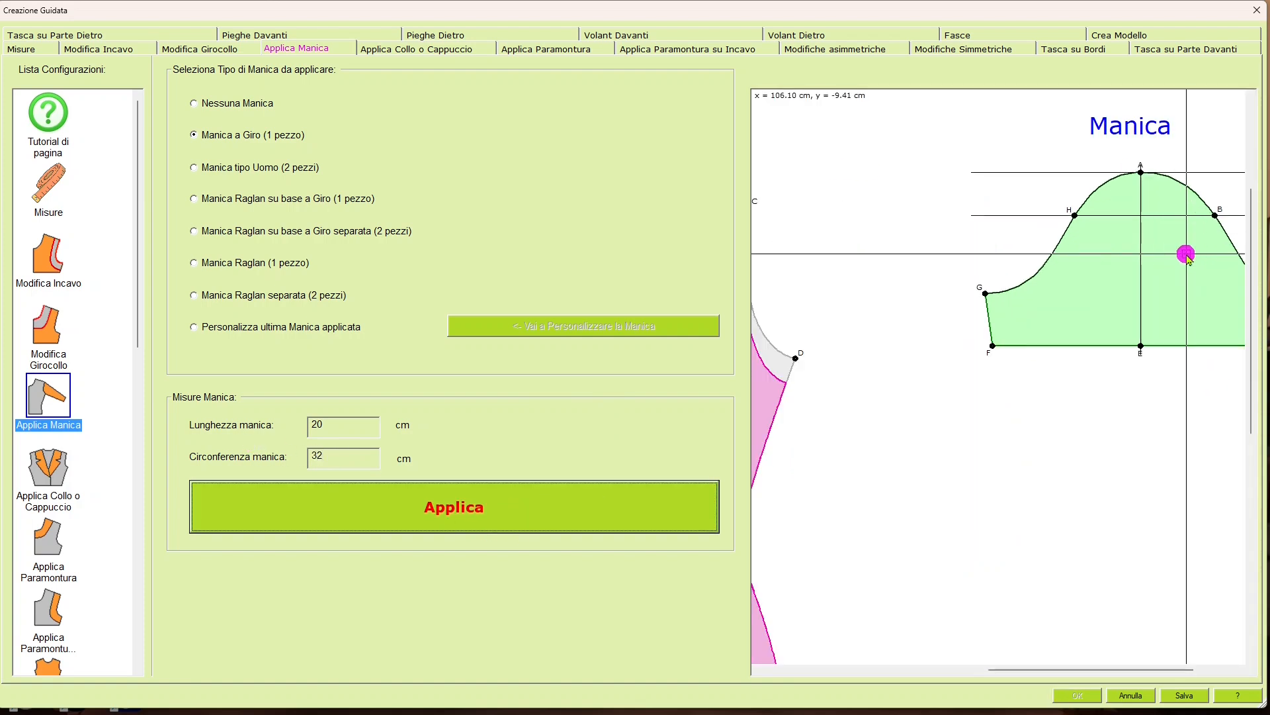
{"action": "middle_click_drag", "start_coordinate": [1144, 293], "coordinate": [1046, 311]}
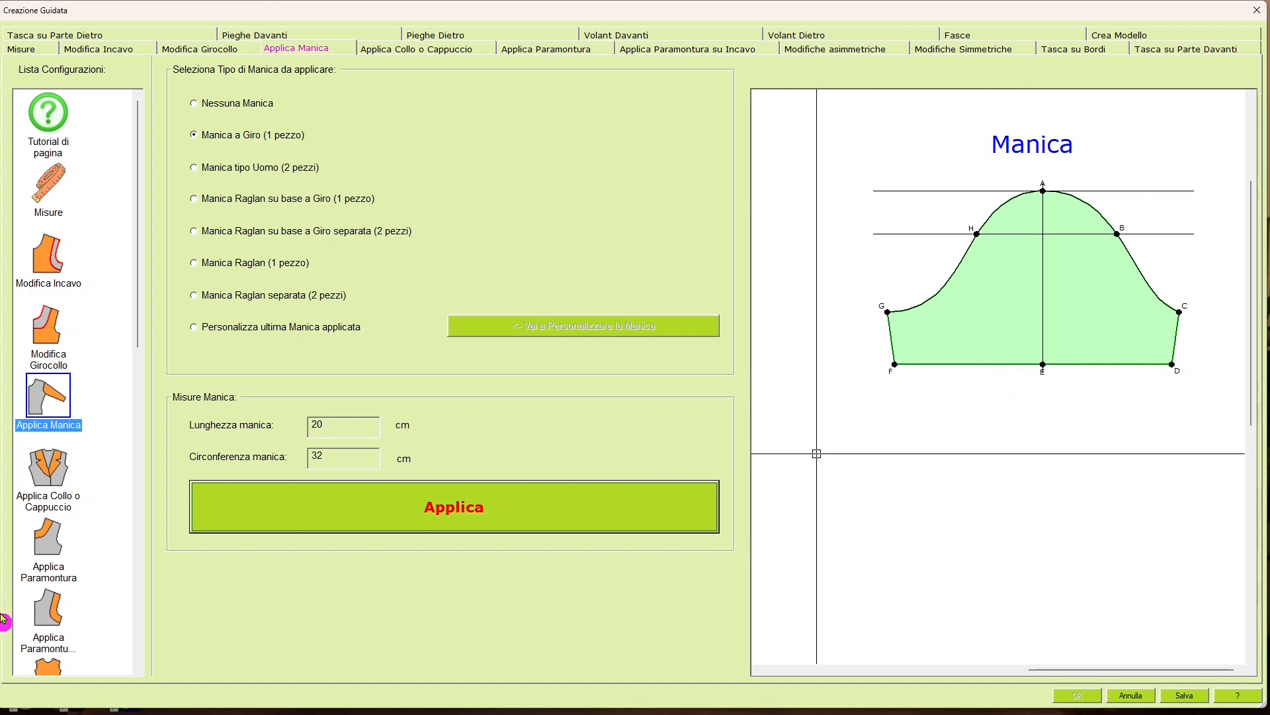
Apply a rectangular band (Fascia Rettangolare) 1 cm high to the front neckline, adding the back part's length as well.
{"action": "scroll", "coordinate": [60, 344], "scroll_direction": "down", "scroll_amount": 7}
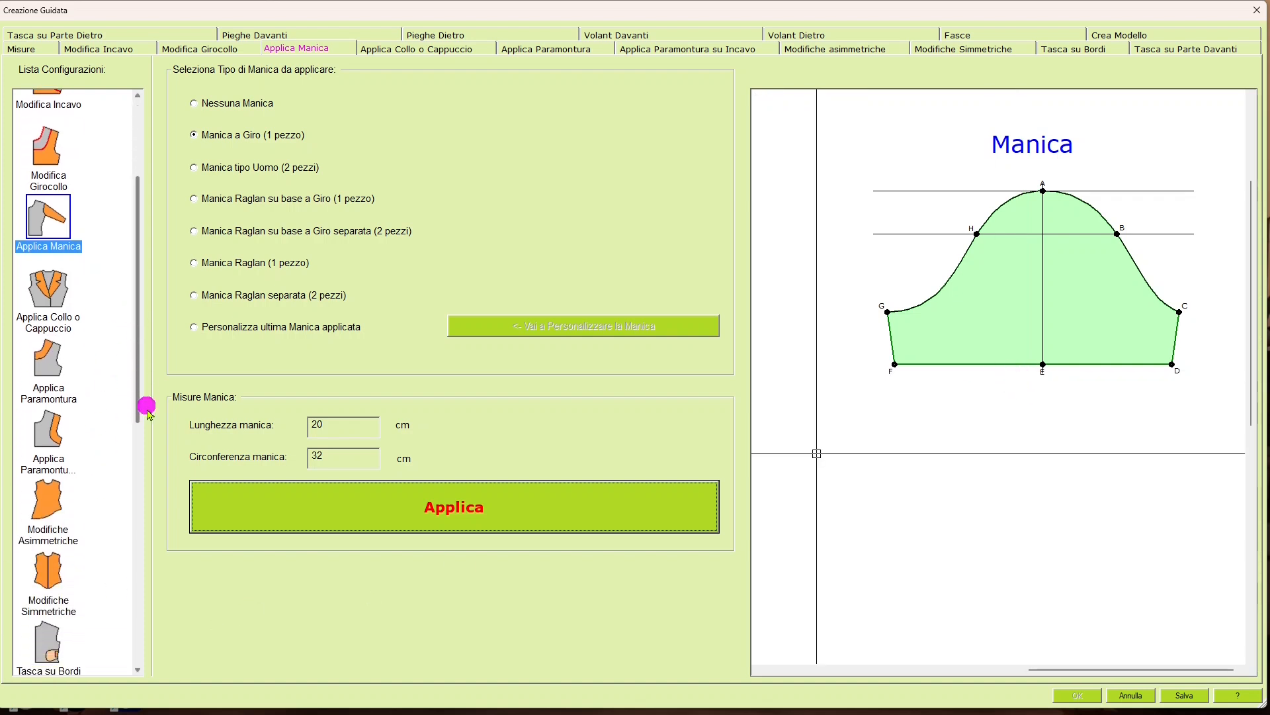
{"action": "scroll", "coordinate": [164, 506], "scroll_direction": "down", "scroll_amount": 5}
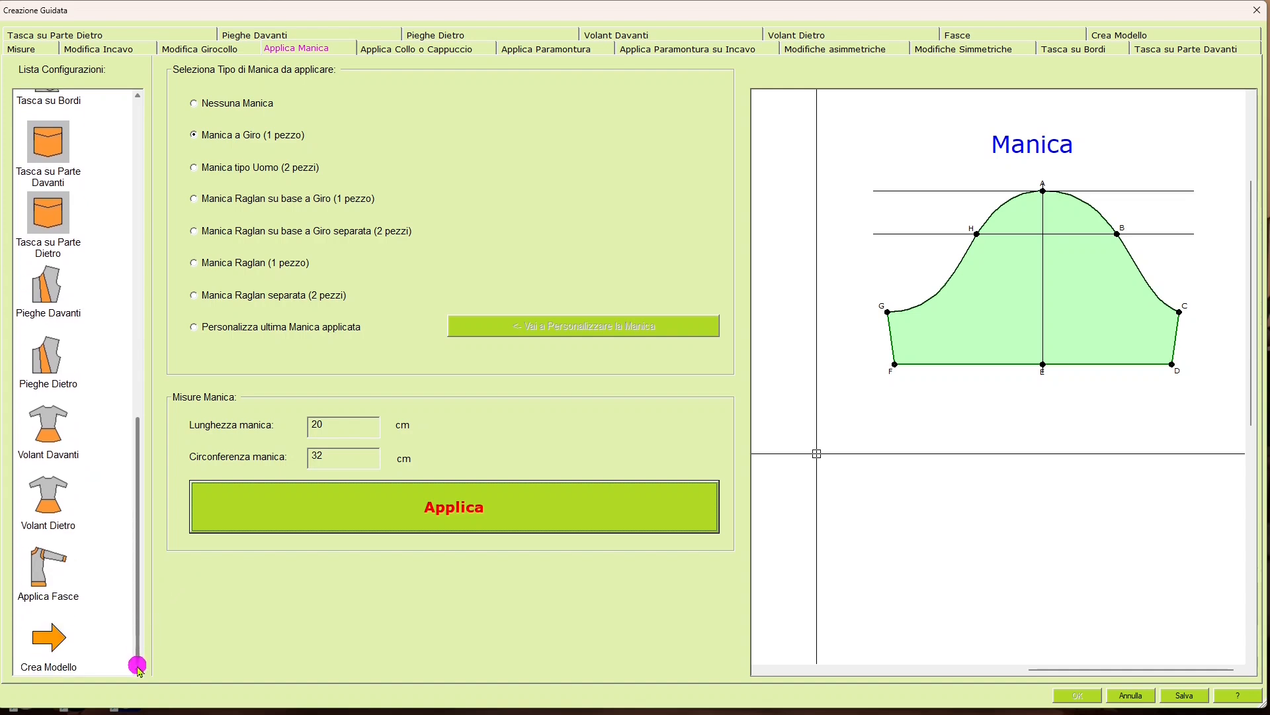
{"action": "left_click", "coordinate": [57, 582]}
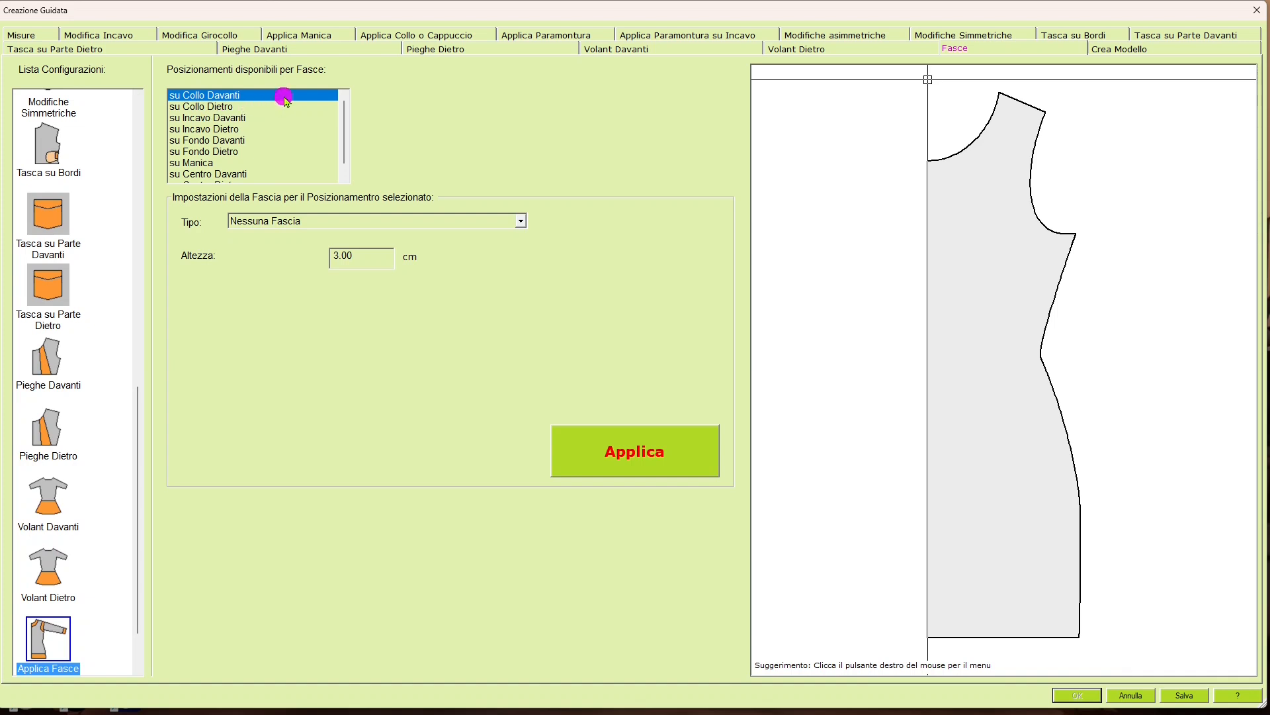
{"action": "left_click", "coordinate": [522, 221]}
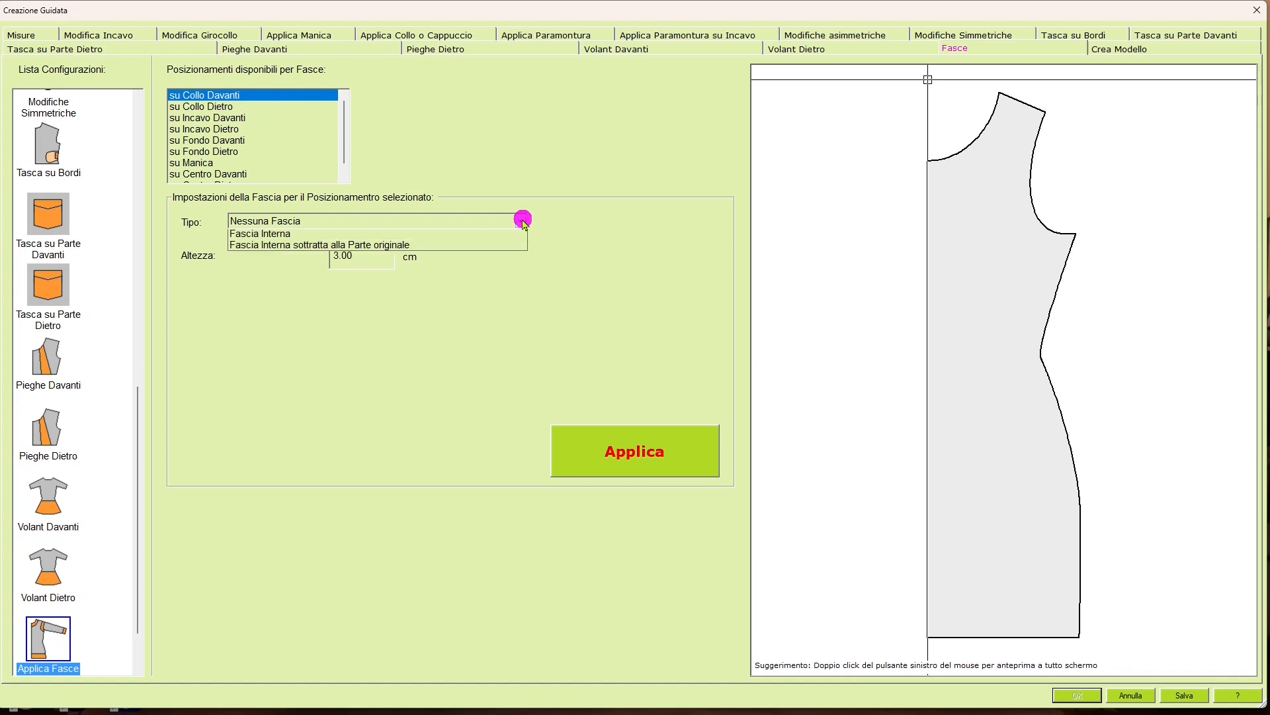
{"action": "left_click", "coordinate": [402, 253]}
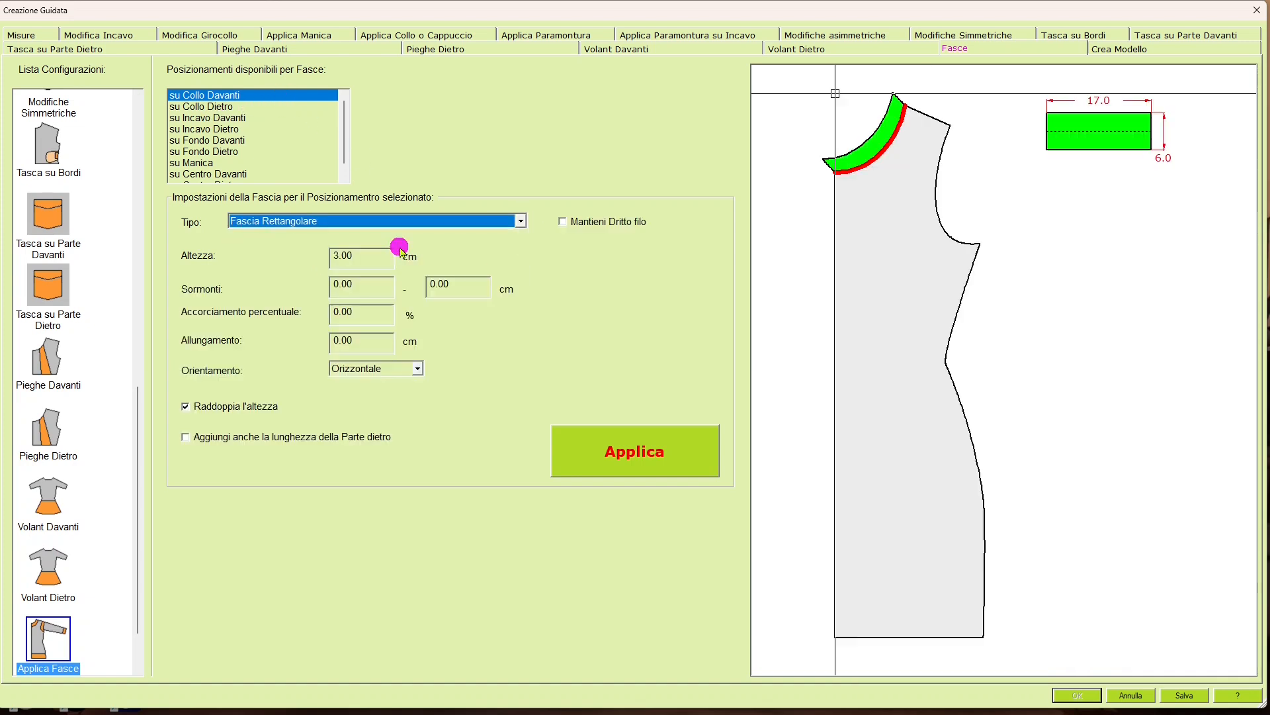
{"action": "key", "text": "Tab"}
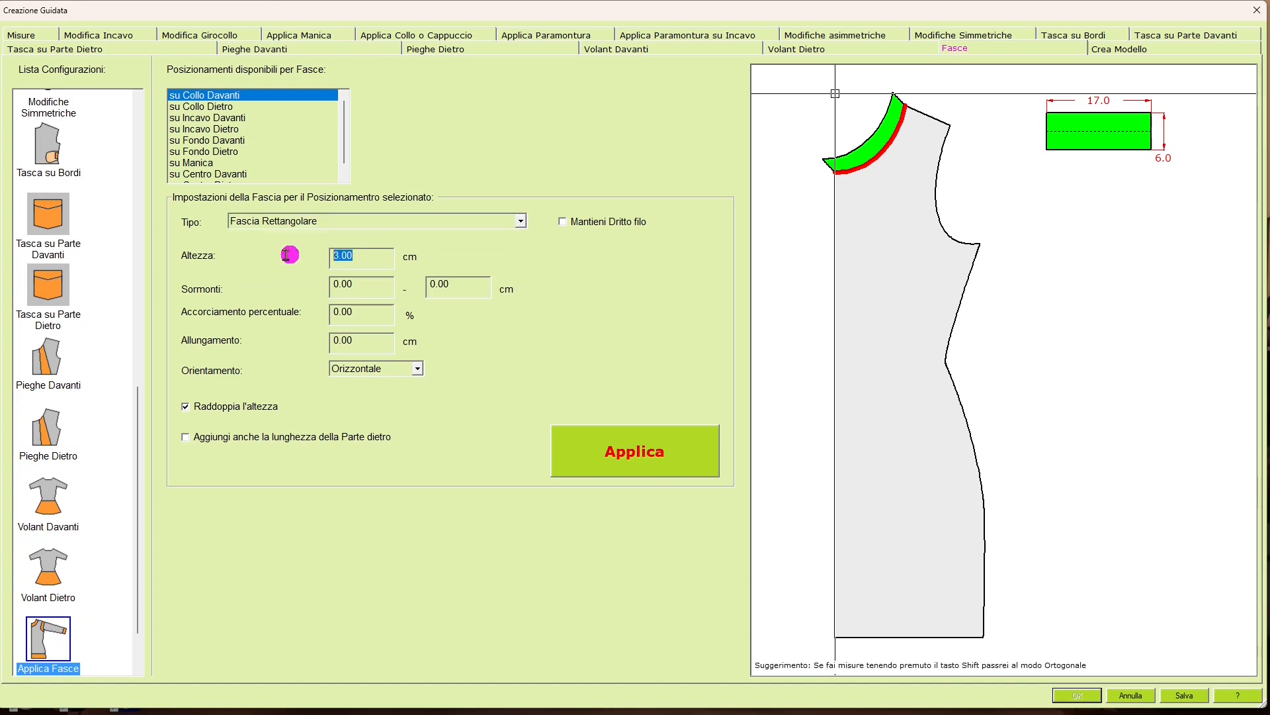
{"action": "type", "text": "1"}
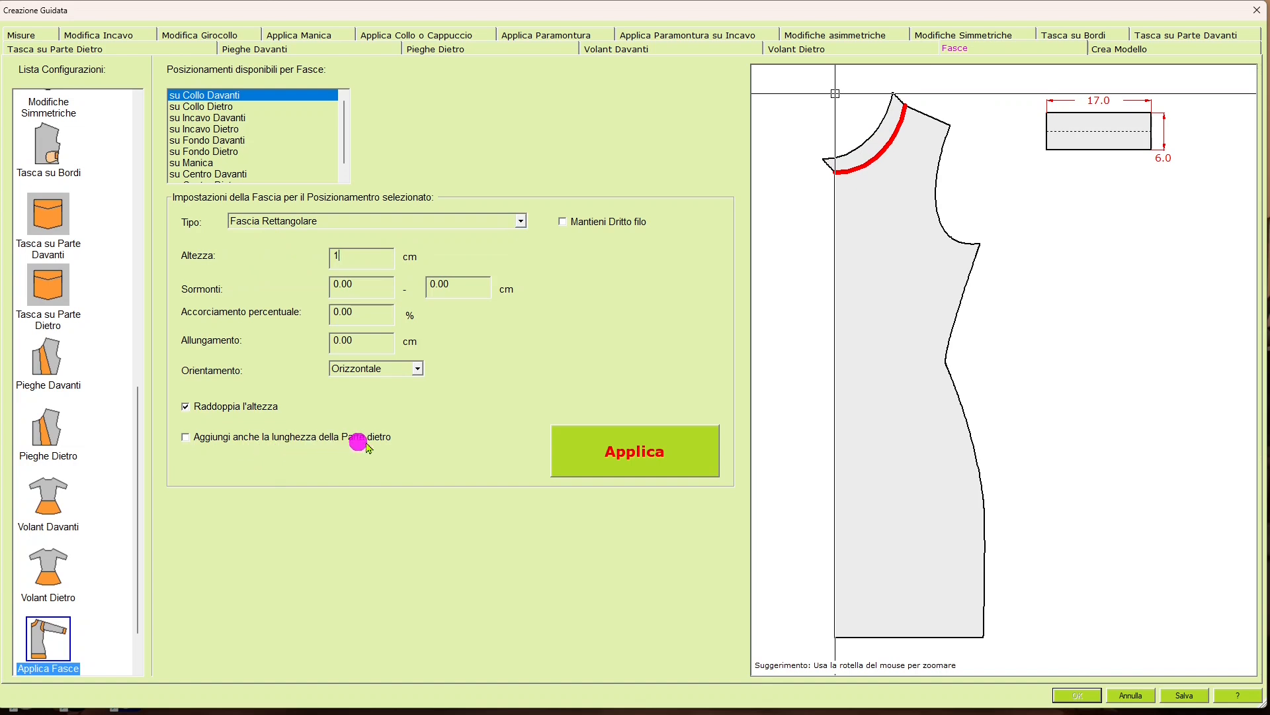
{"action": "left_click", "coordinate": [334, 437]}
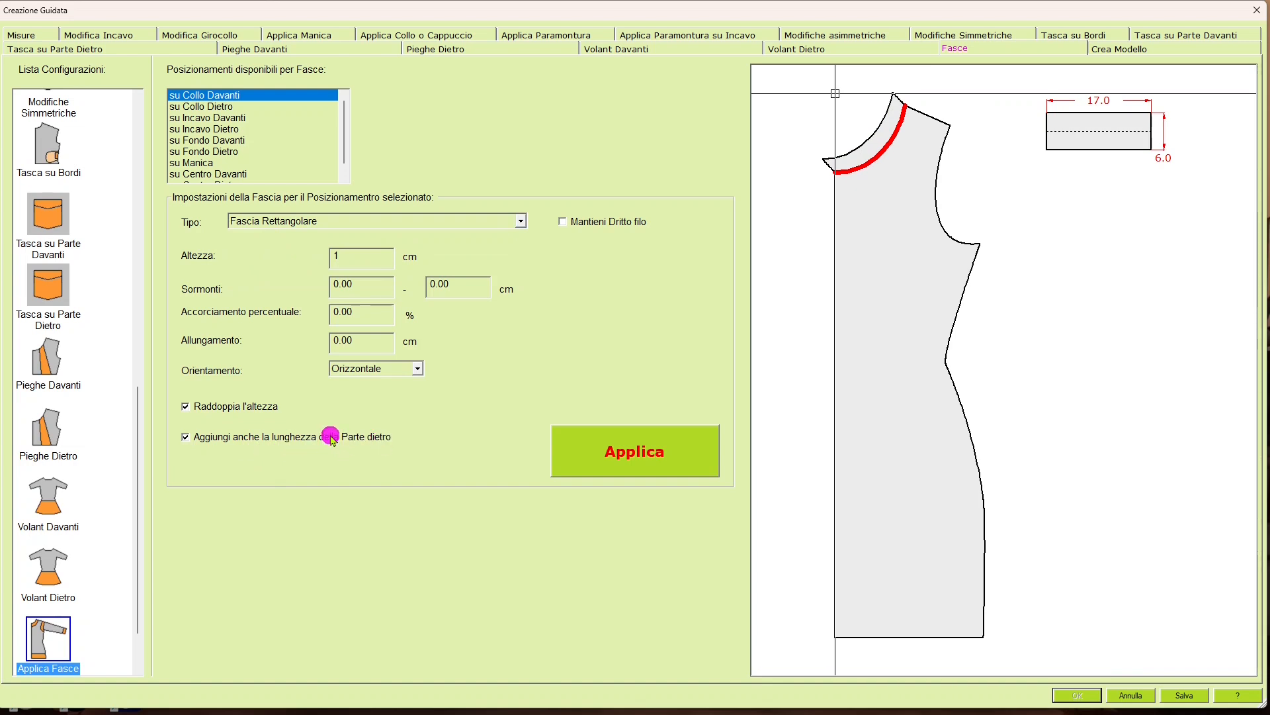
{"action": "left_click", "coordinate": [650, 459]}
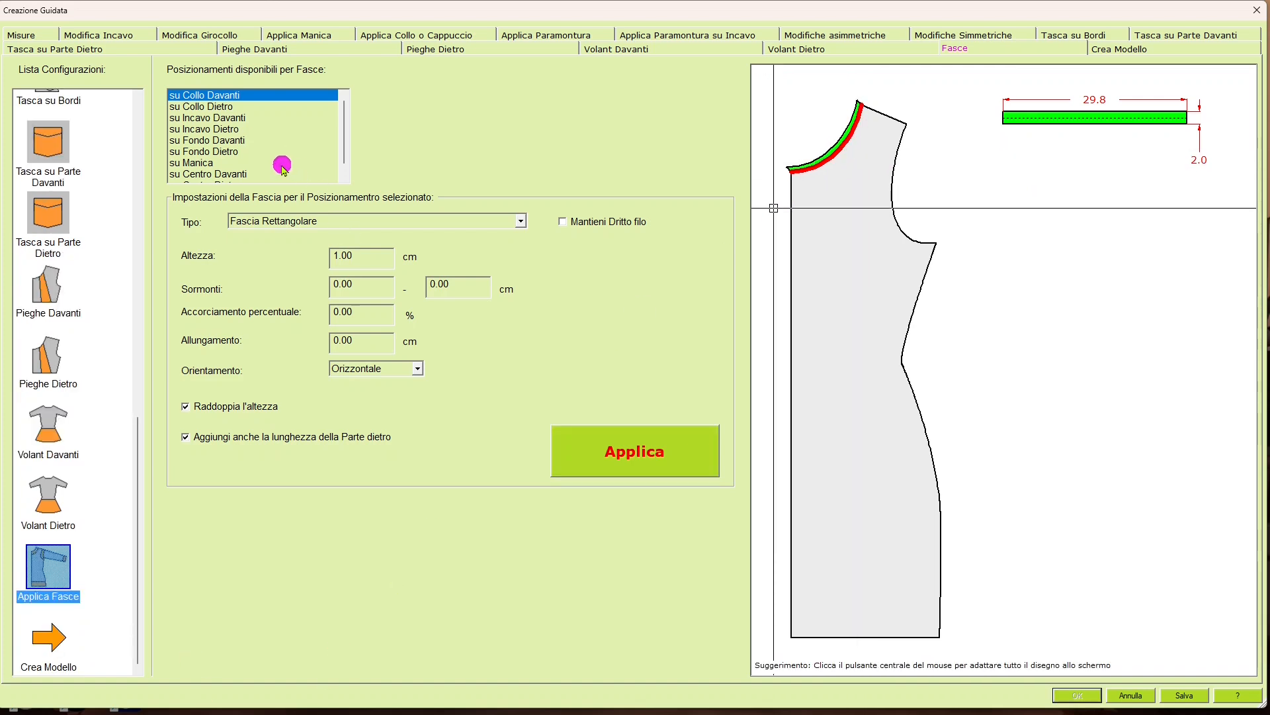
Apply a rectangular band (Fascia Rettangolare) 4 cm high to the sleeve.
{"action": "left_click", "coordinate": [200, 163]}
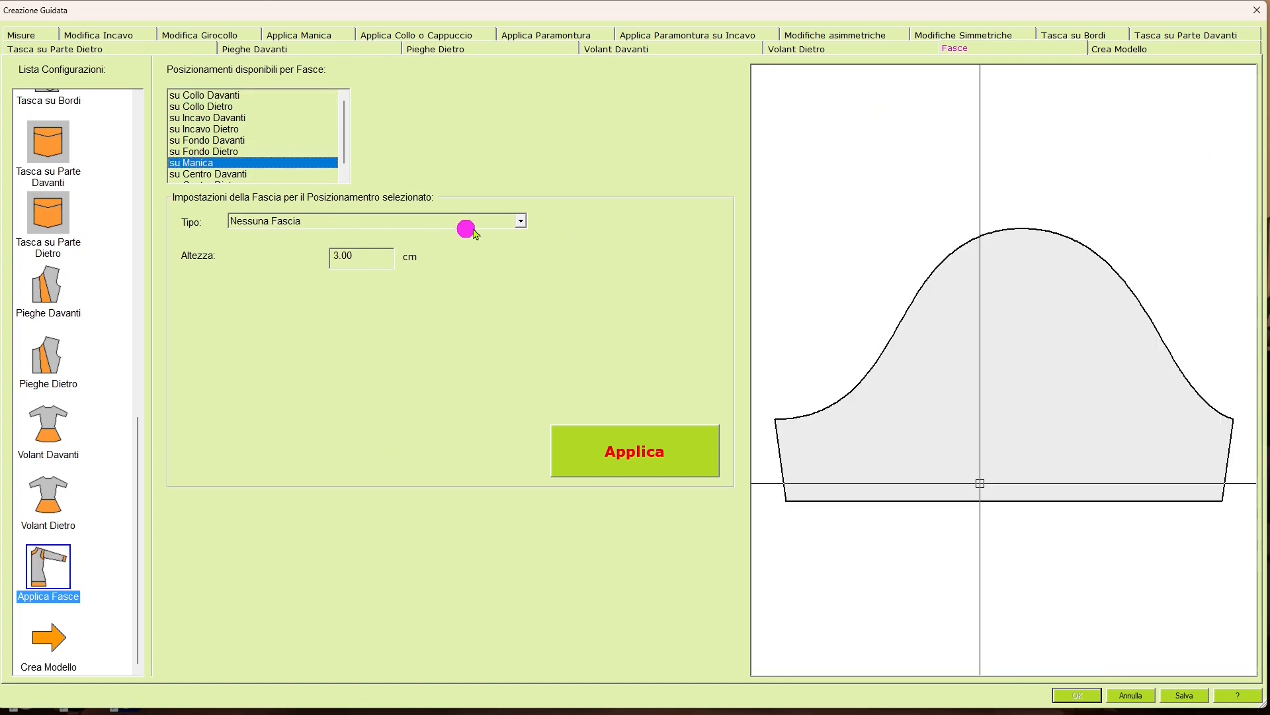
{"action": "left_click", "coordinate": [520, 221]}
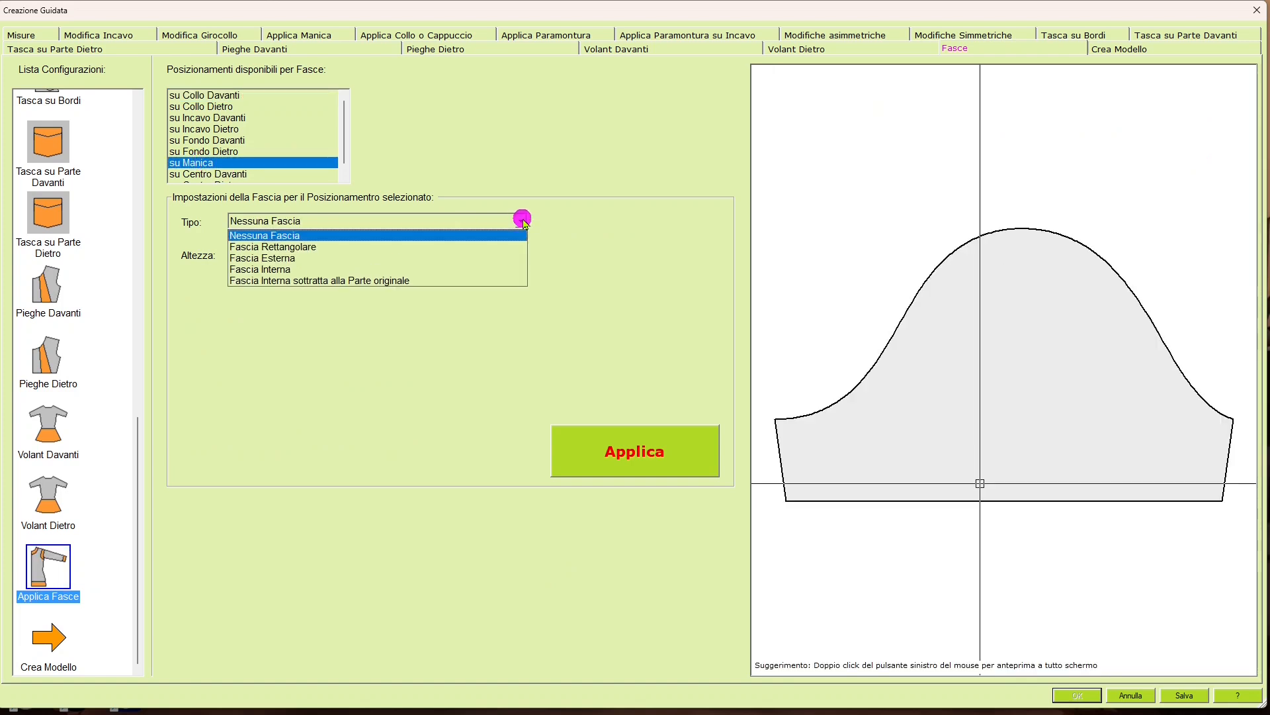
{"action": "left_click", "coordinate": [394, 247]}
{"action": "key", "text": "Tab"}
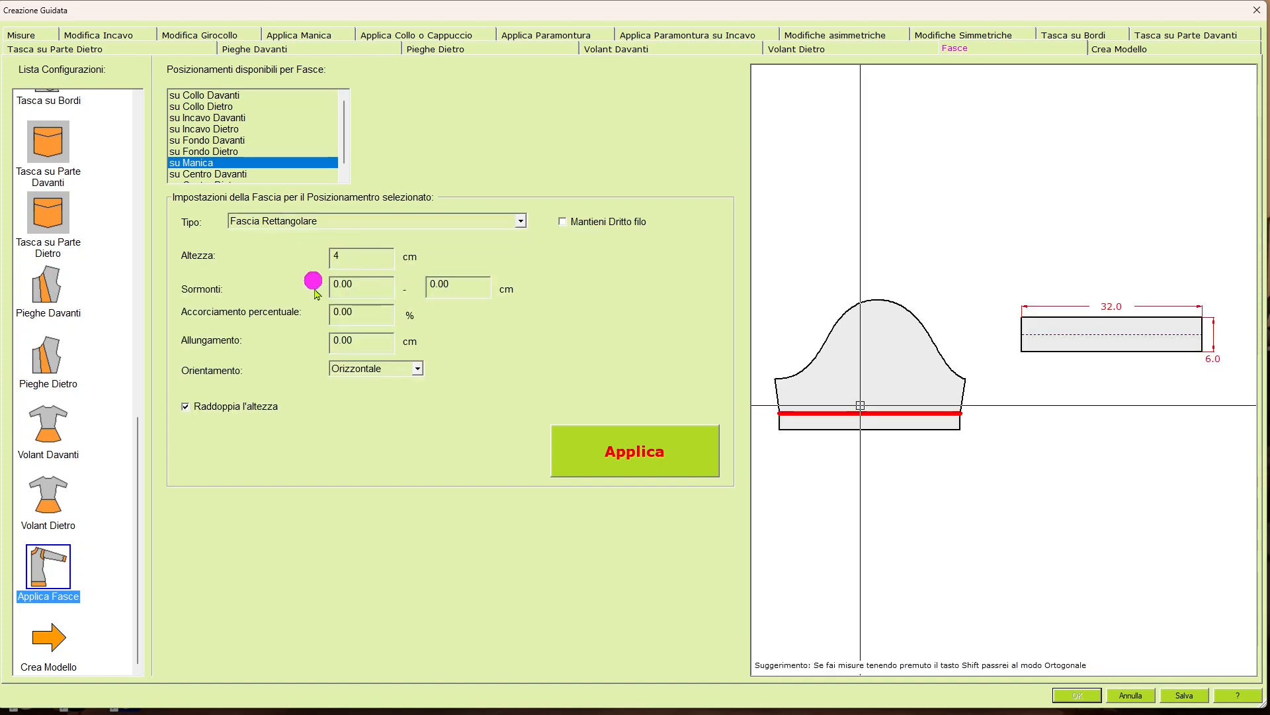
{"action": "left_click", "coordinate": [637, 460]}
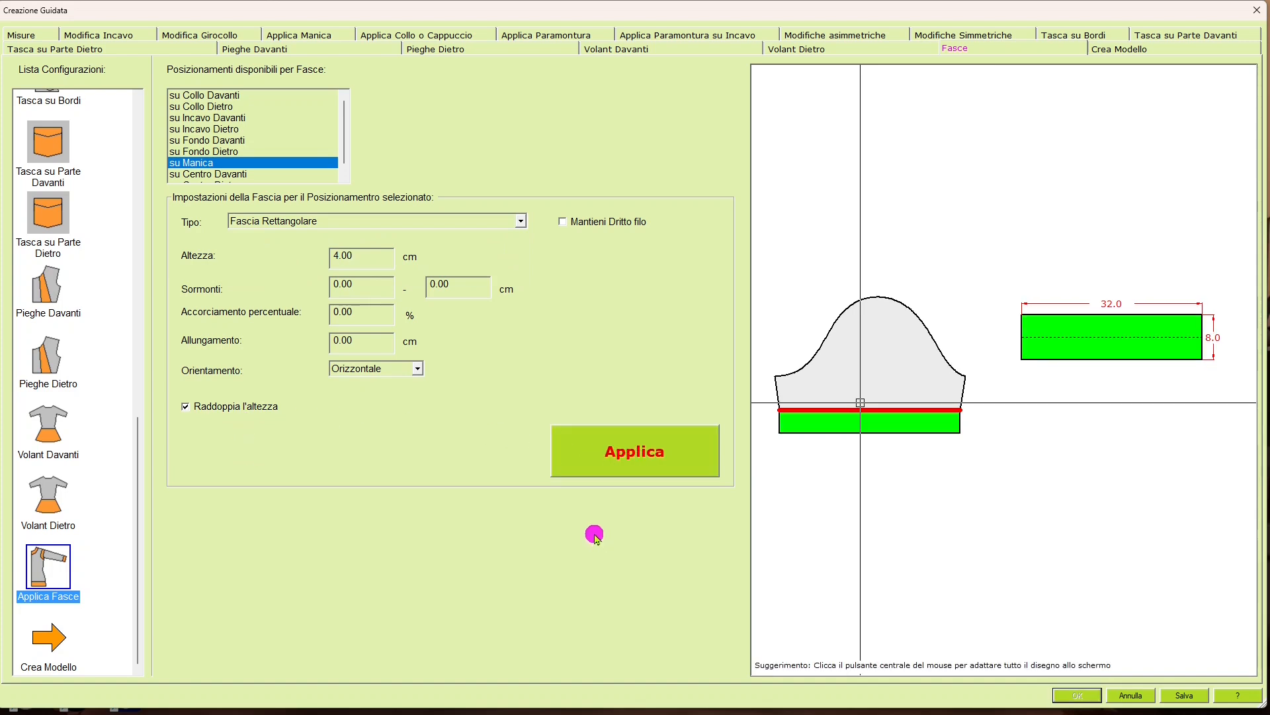
Go to model creation (Crea Modello) and place the DavFasciaCollo neckline band on the fabric fold.
{"action": "left_click", "coordinate": [54, 637]}
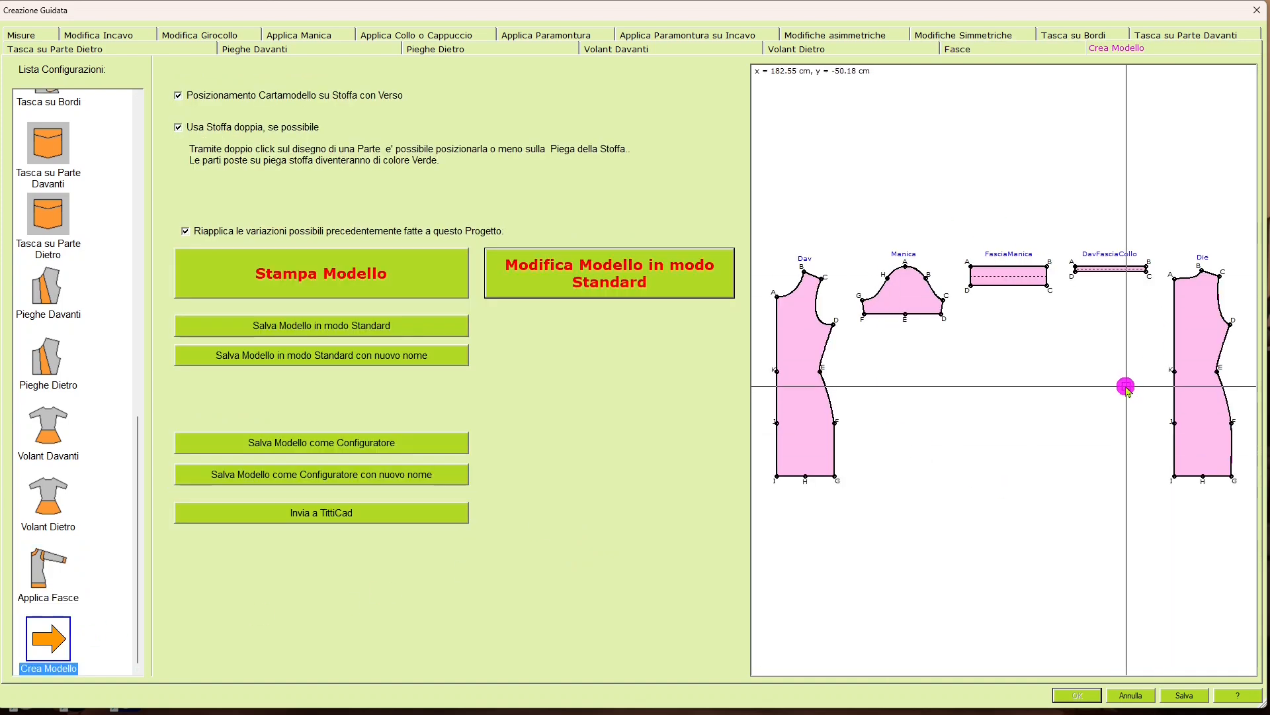
{"action": "scroll", "coordinate": [1114, 213], "scroll_direction": "up", "scroll_amount": 3}
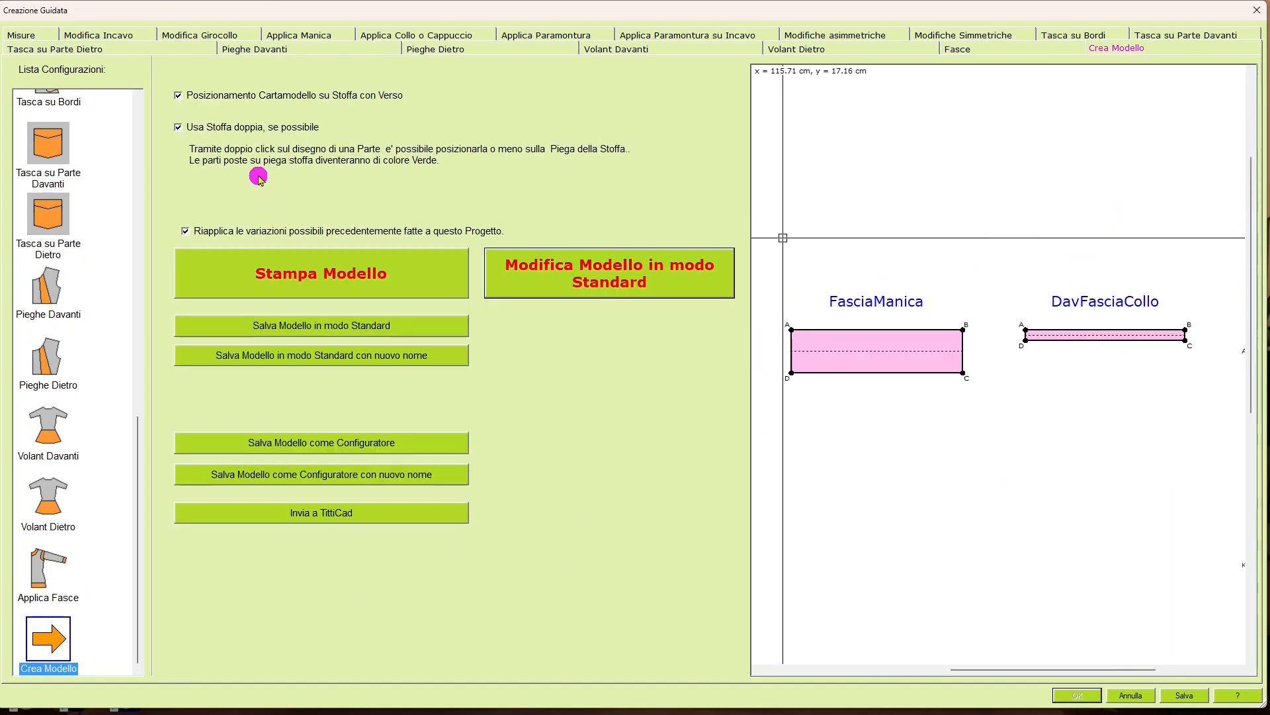
{"action": "scroll", "coordinate": [1138, 481], "scroll_direction": "down", "scroll_amount": 3}
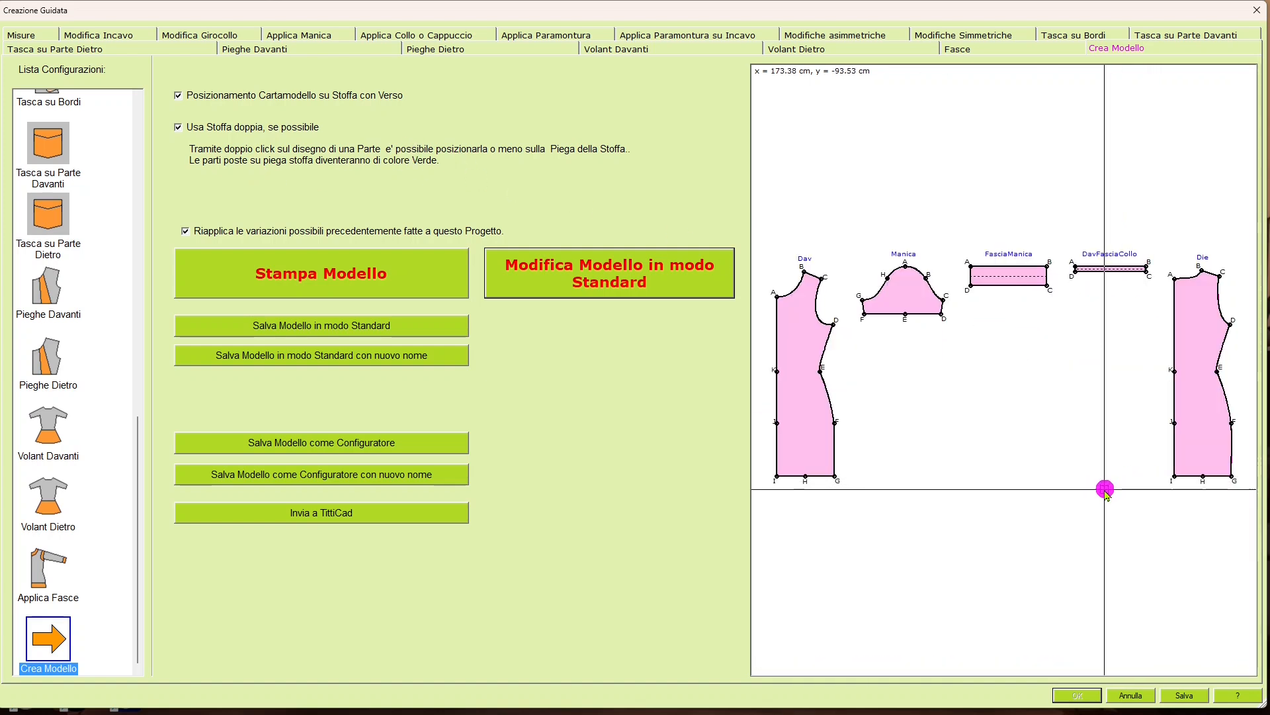
{"action": "scroll", "coordinate": [1118, 259], "scroll_direction": "up", "scroll_amount": 3}
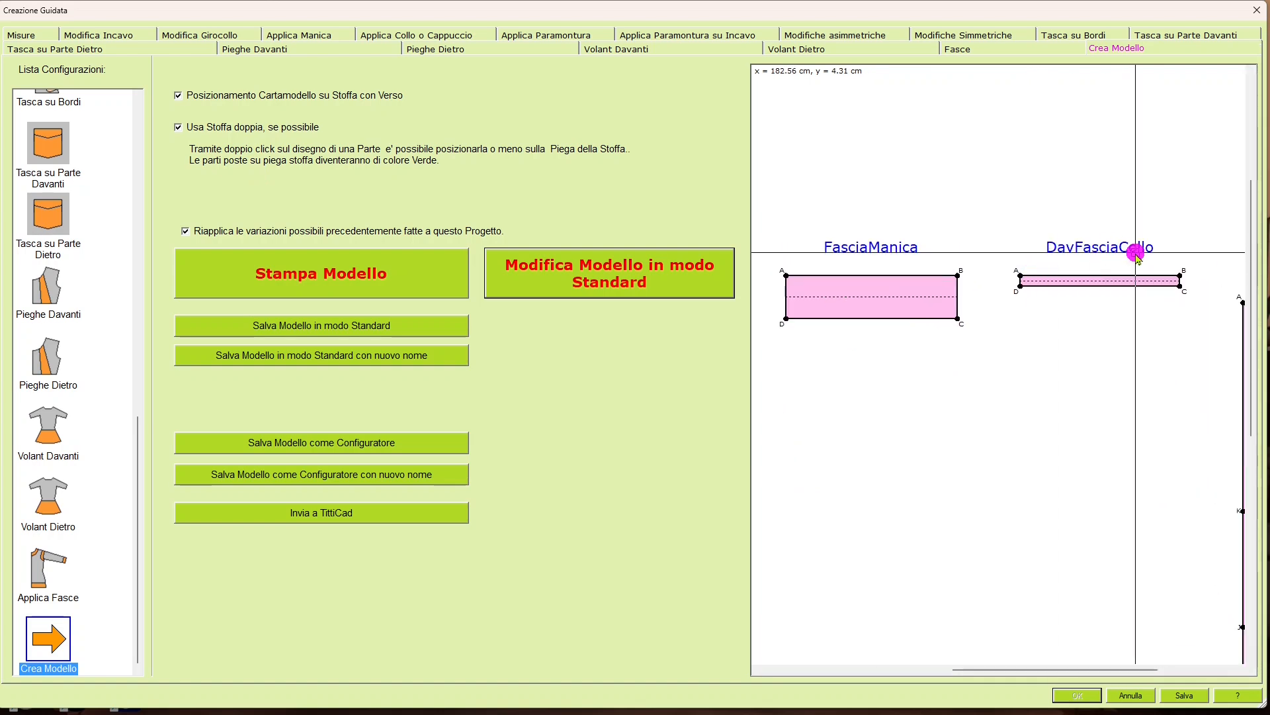
{"action": "double_click", "coordinate": [1093, 283]}
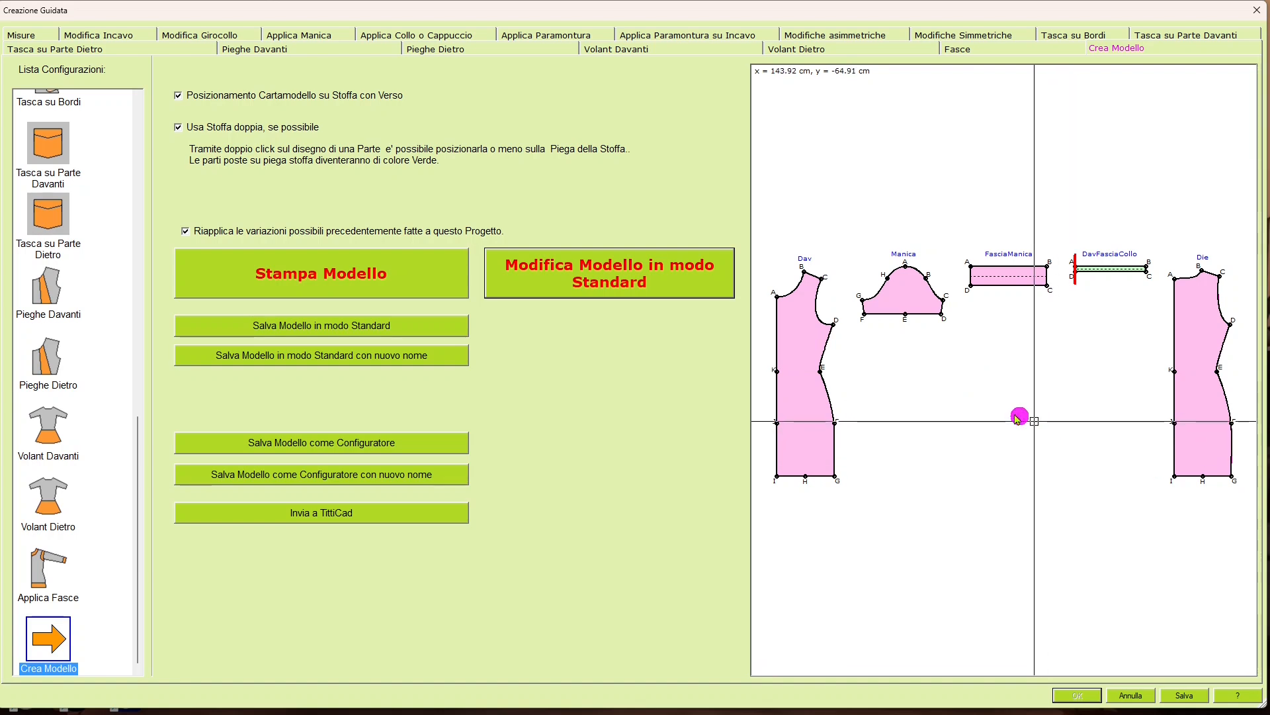
Open the model in standard mode and delete side-seam points E and F of the DAVANTI part, applying a straight line.
{"action": "left_click", "coordinate": [664, 275]}
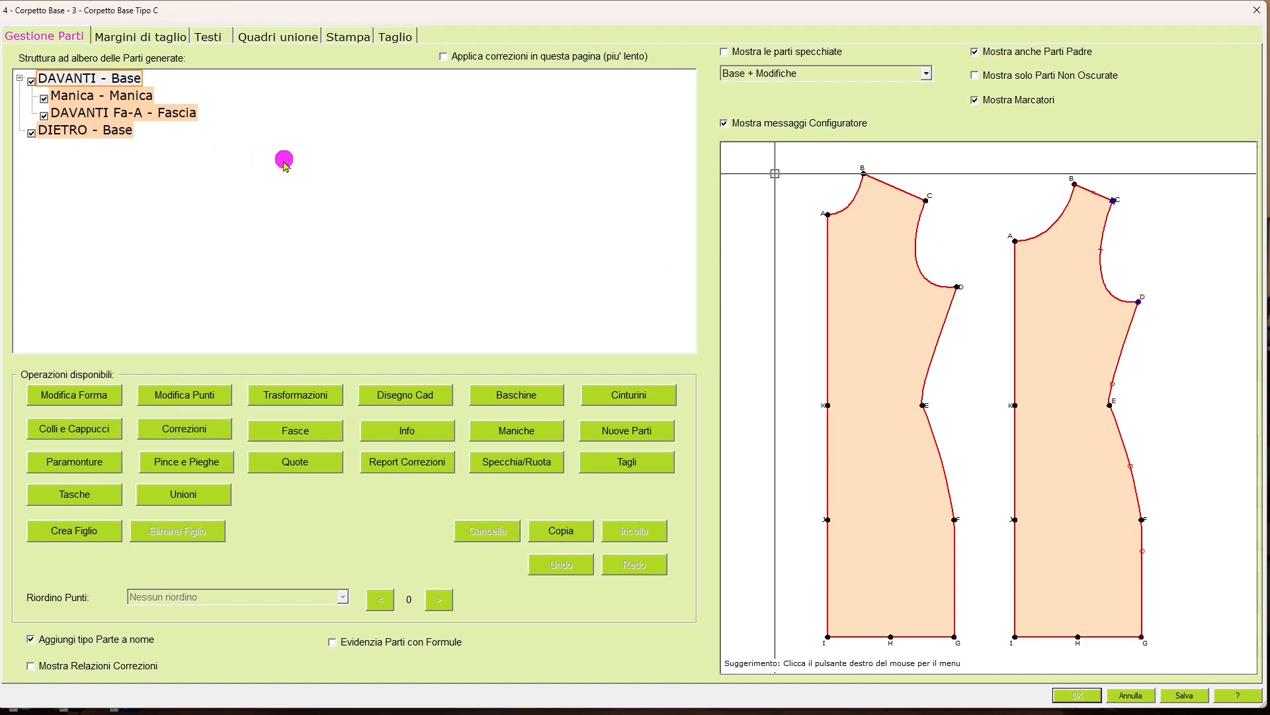
{"action": "left_click", "coordinate": [122, 81]}
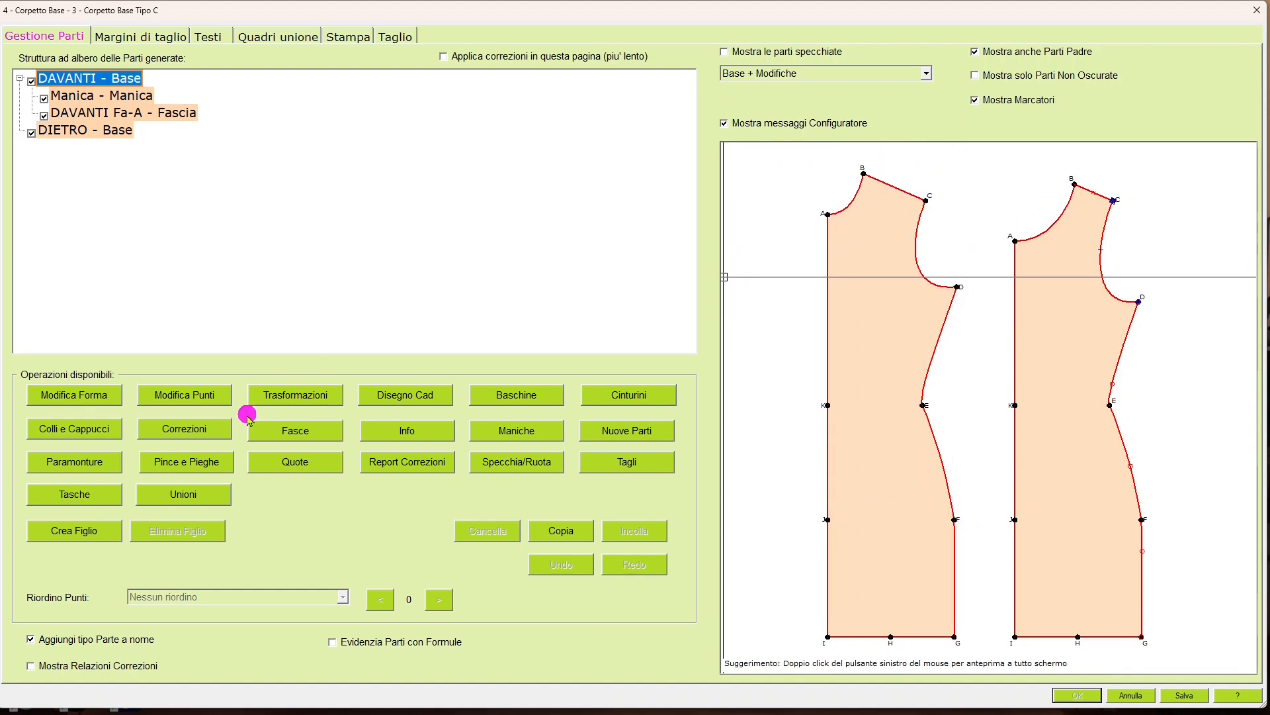
{"action": "left_click", "coordinate": [190, 400]}
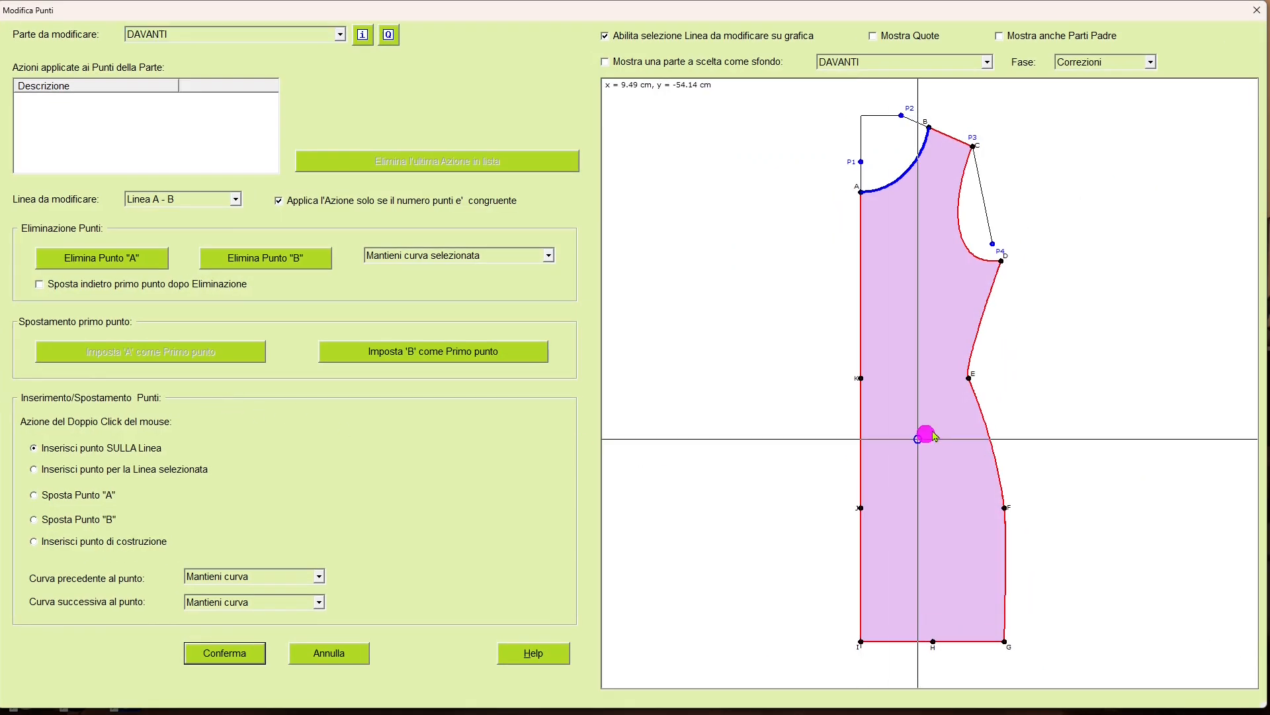
{"action": "left_click", "coordinate": [980, 335]}
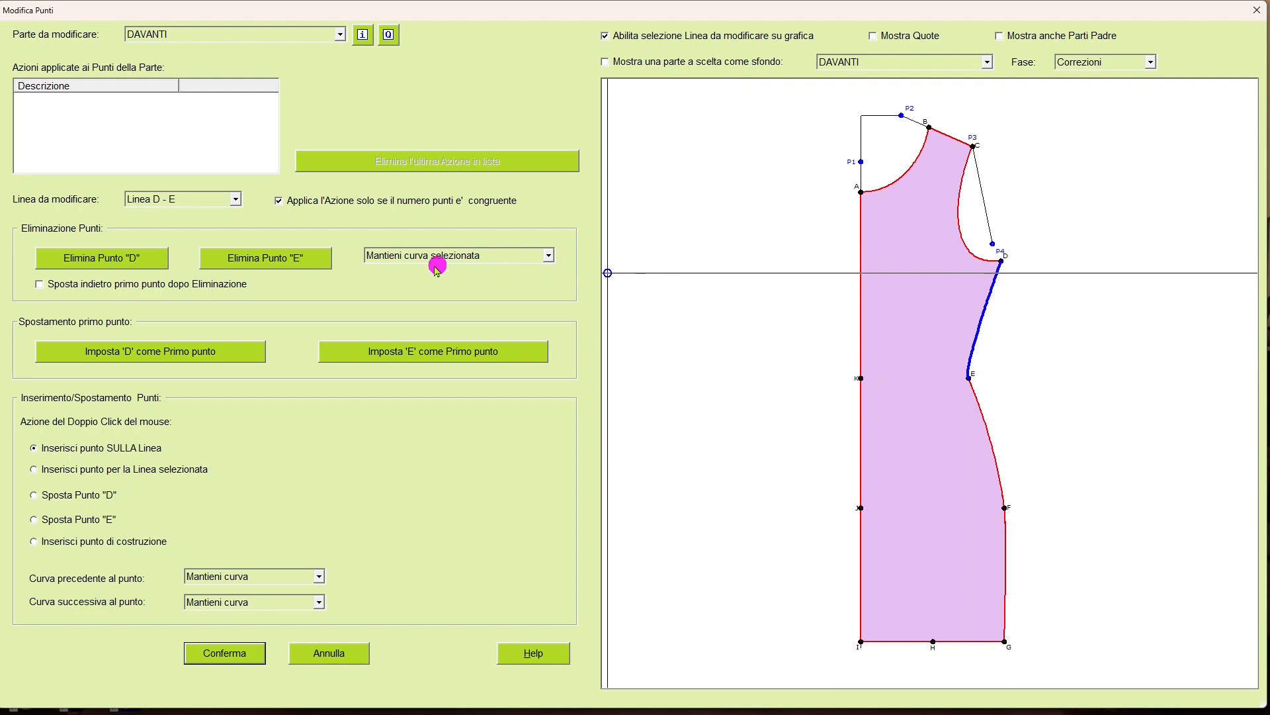
{"action": "left_click", "coordinate": [551, 256]}
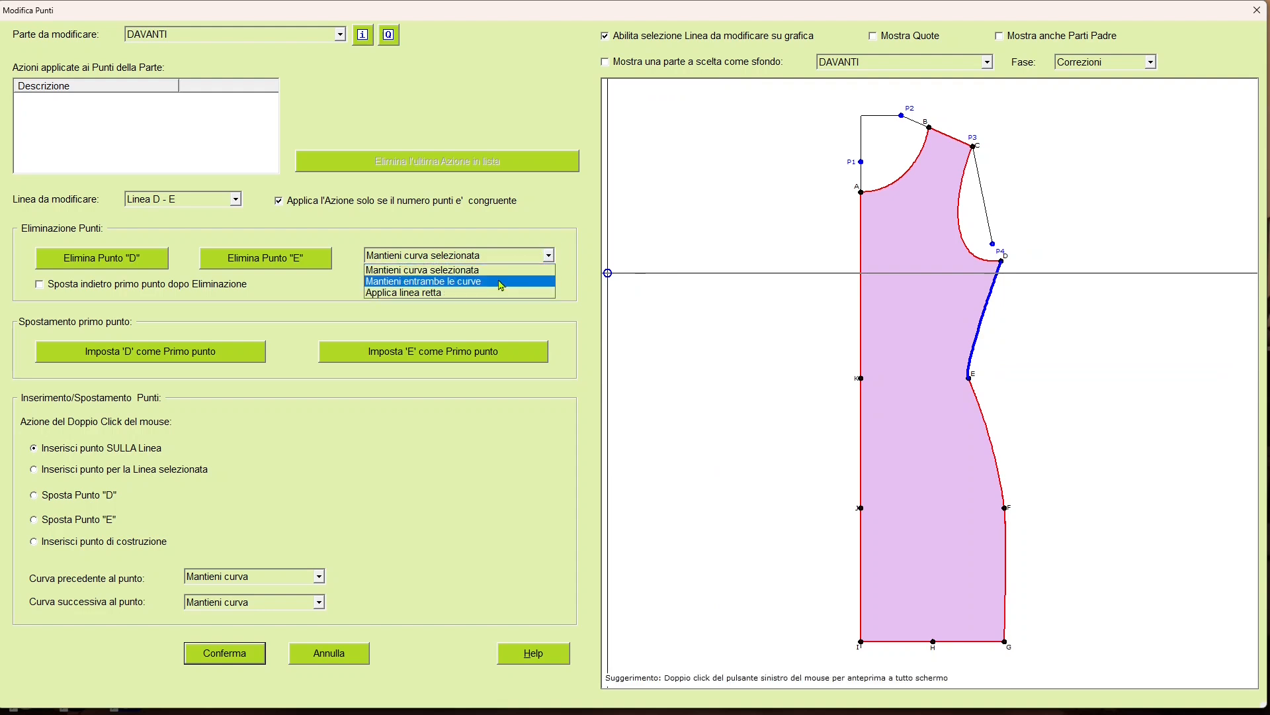
{"action": "left_click", "coordinate": [478, 293]}
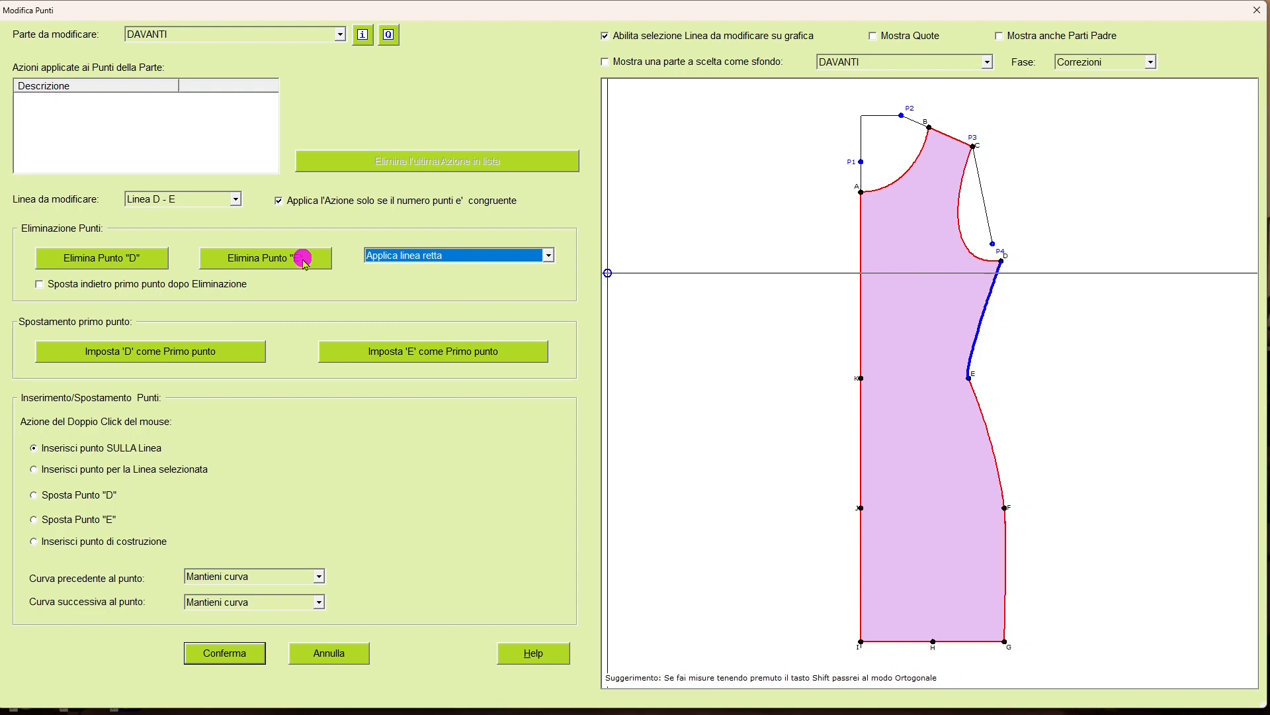
{"action": "left_click", "coordinate": [303, 259]}
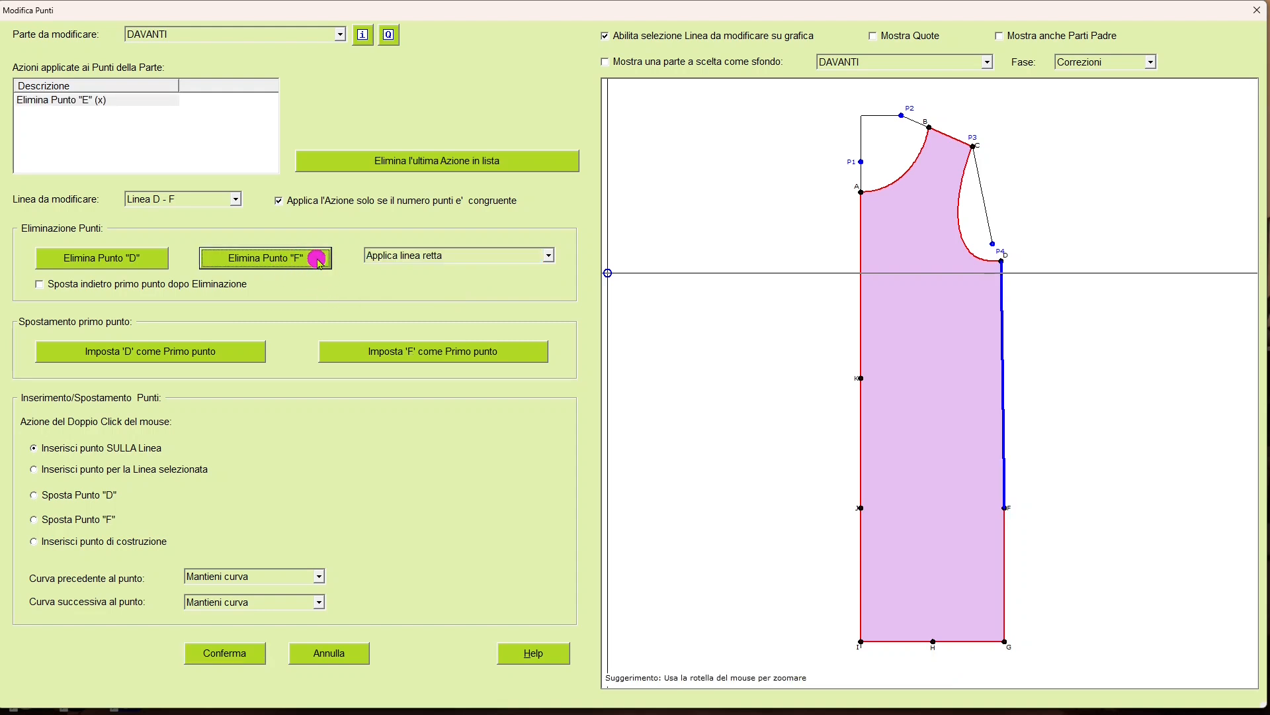
{"action": "left_click", "coordinate": [318, 258]}
Delete hem point H and centre-front points K and J of the front part, then confirm the point changes.
{"action": "left_click", "coordinate": [956, 642]}
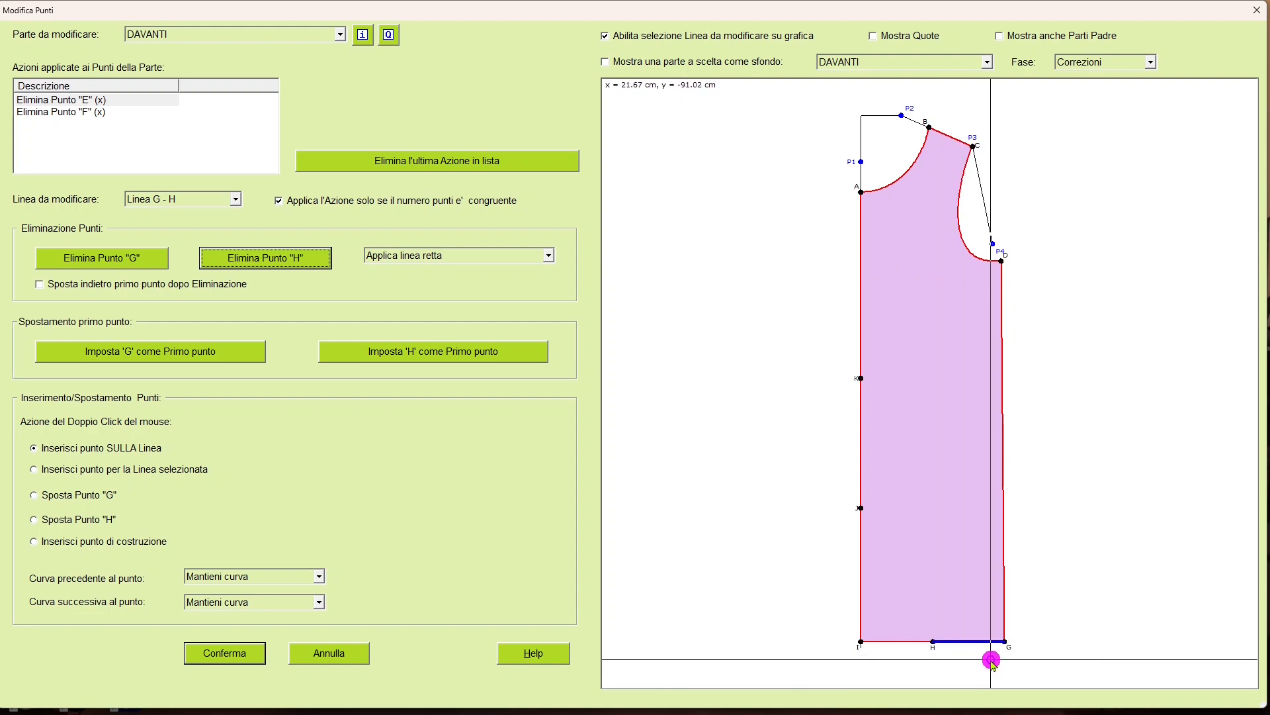
{"action": "left_click", "coordinate": [297, 263]}
{"action": "left_click", "coordinate": [860, 441]}
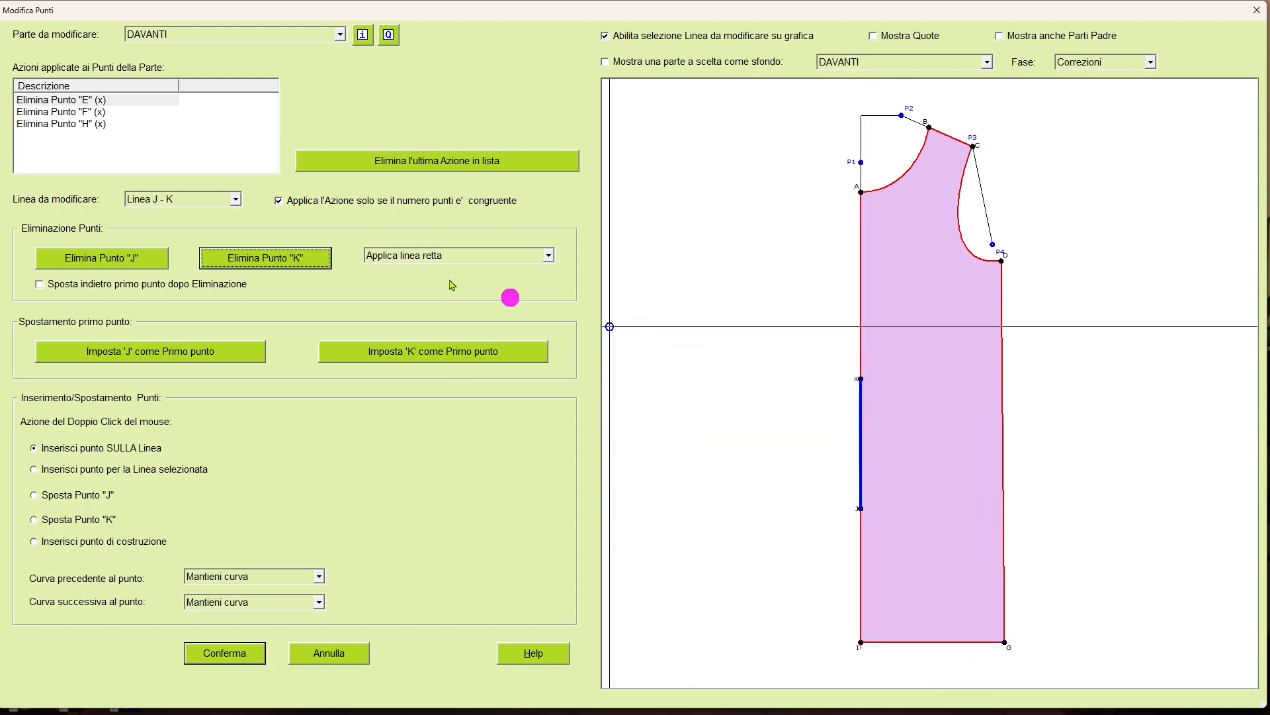
{"action": "left_click", "coordinate": [291, 259]}
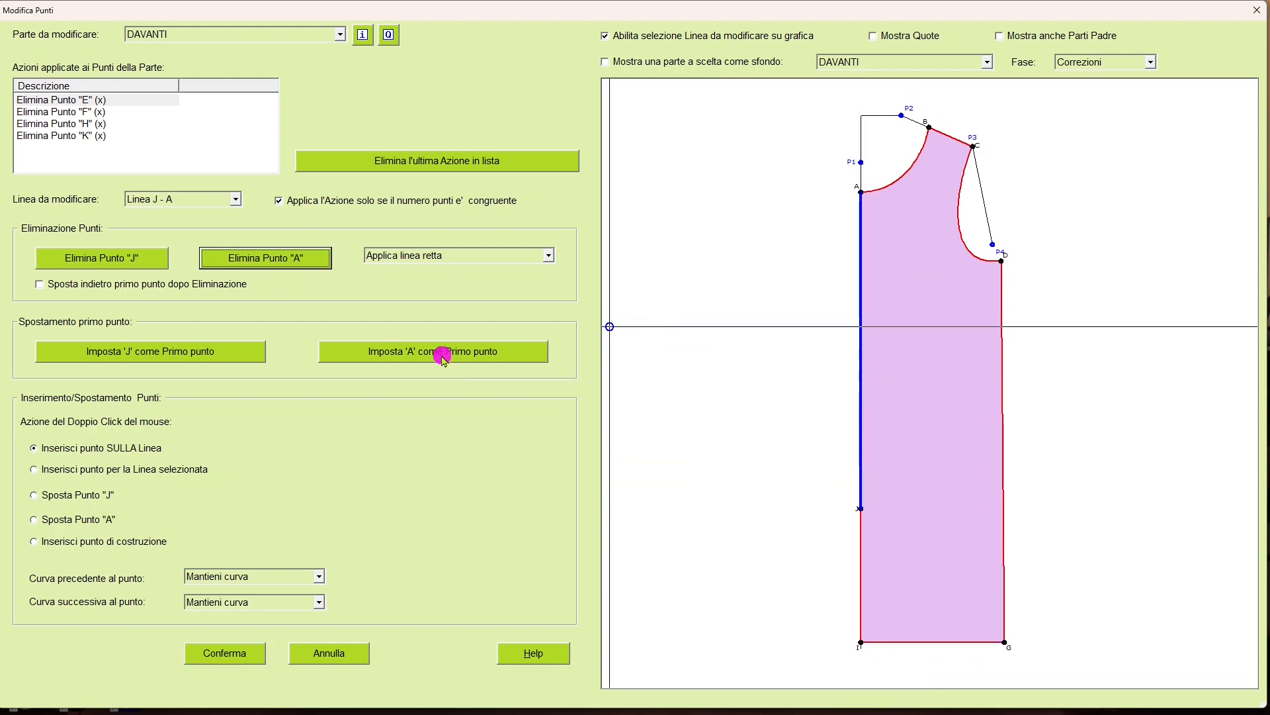
{"action": "left_click", "coordinate": [137, 264]}
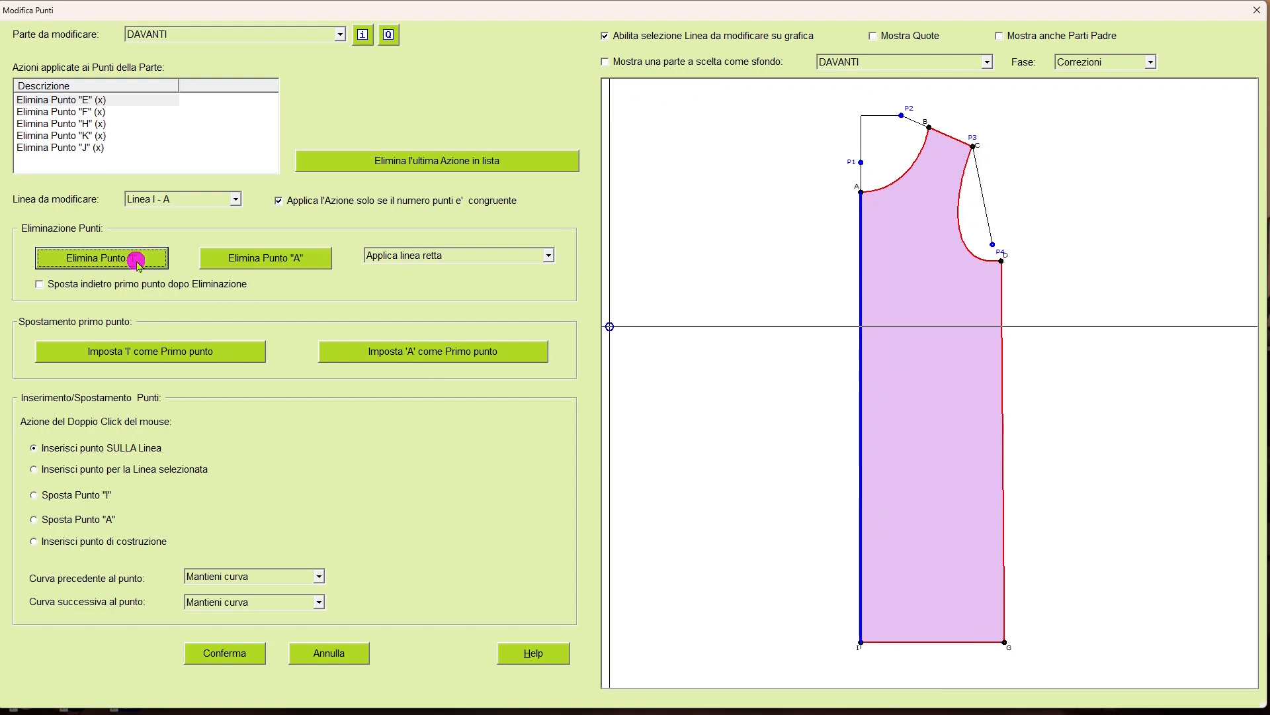
{"action": "left_click", "coordinate": [243, 657]}
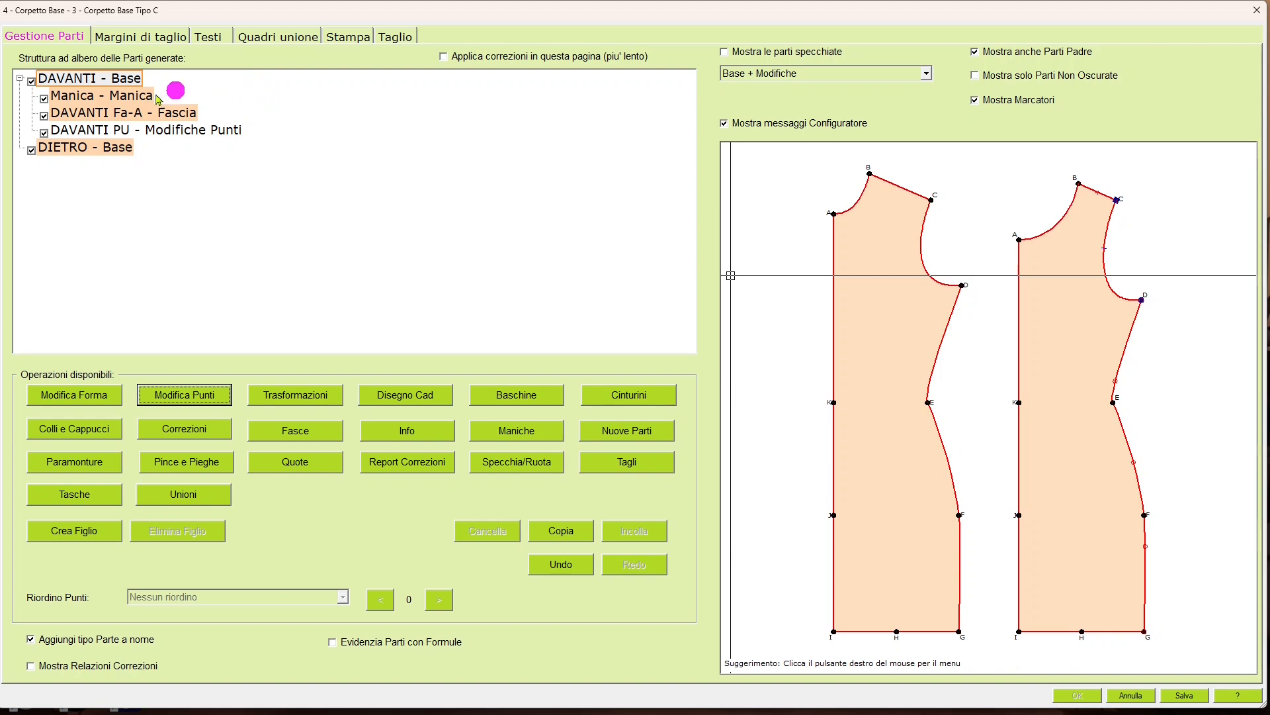
Deactivate the DAVANTI base part and open the DAVANTI PU part for shape modification.
{"action": "left_click", "coordinate": [30, 81]}
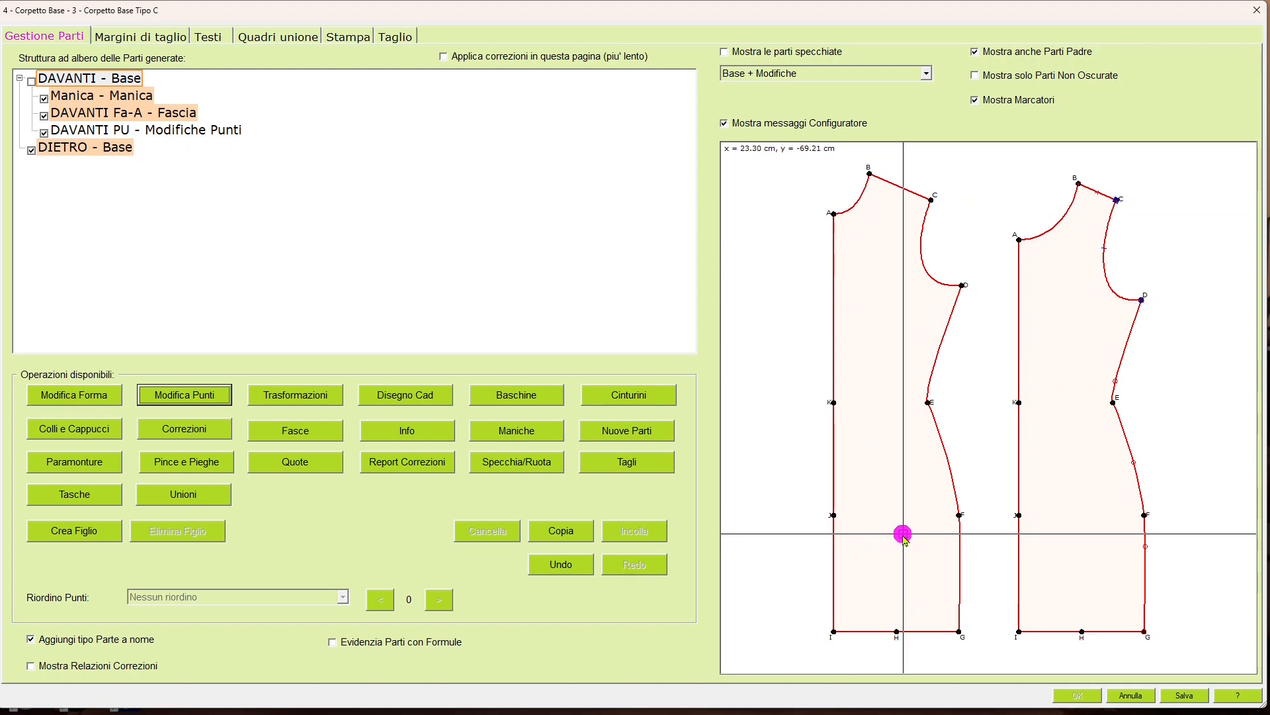
{"action": "left_click", "coordinate": [231, 132]}
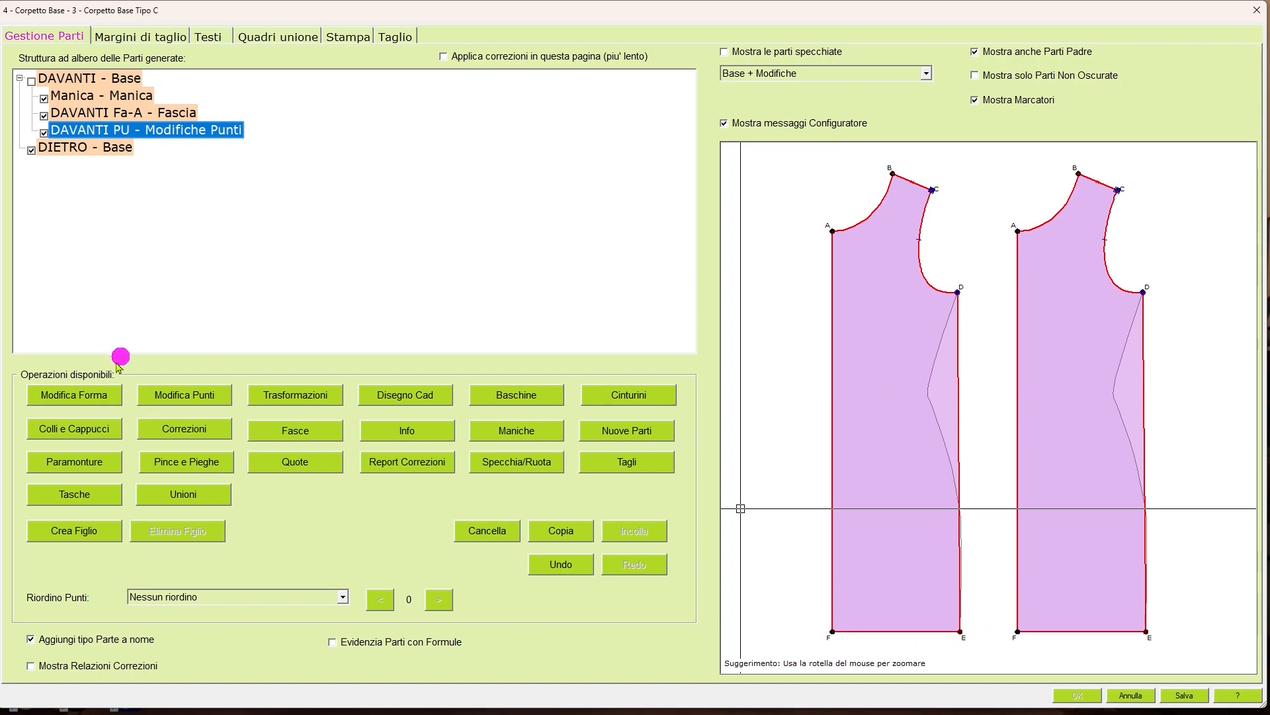
{"action": "left_click", "coordinate": [95, 394]}
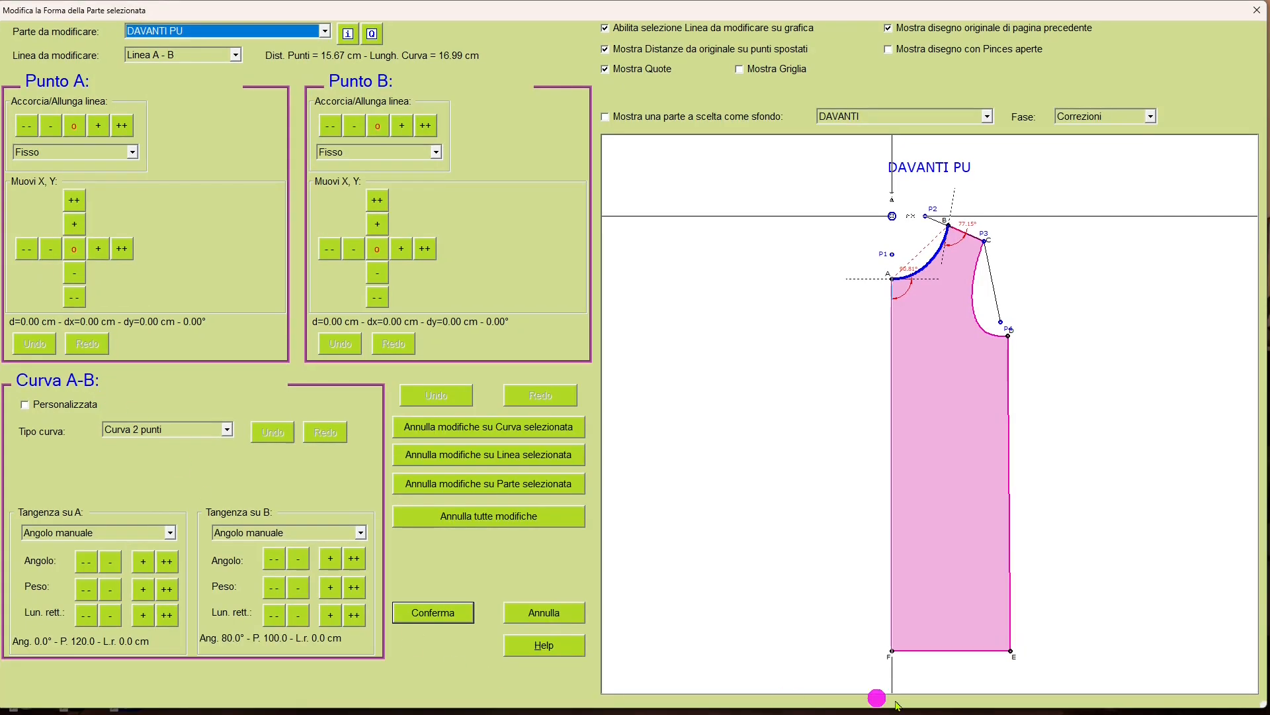
Flare the DAVANTI PU part by moving hem point E outward 5 cm horizontally, then confirm the shape change.
{"action": "left_click", "coordinate": [961, 658]}
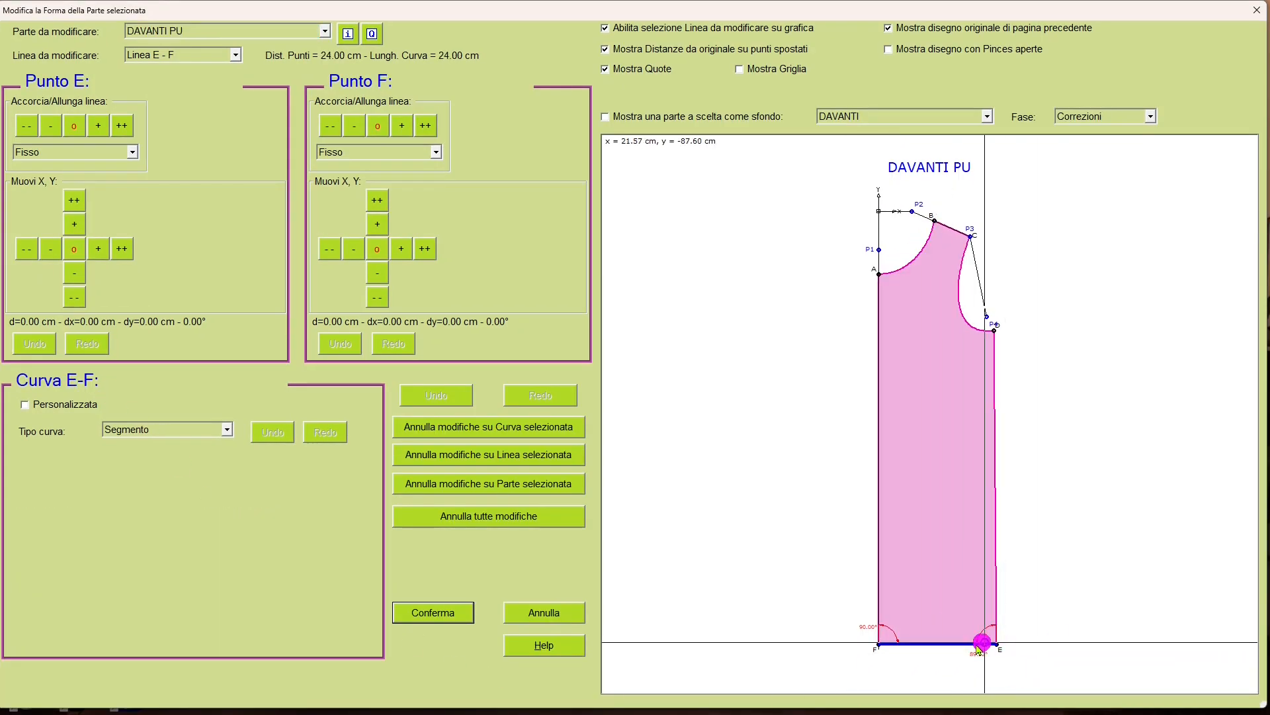
{"action": "scroll", "coordinate": [981, 645], "scroll_direction": "up", "scroll_amount": 3}
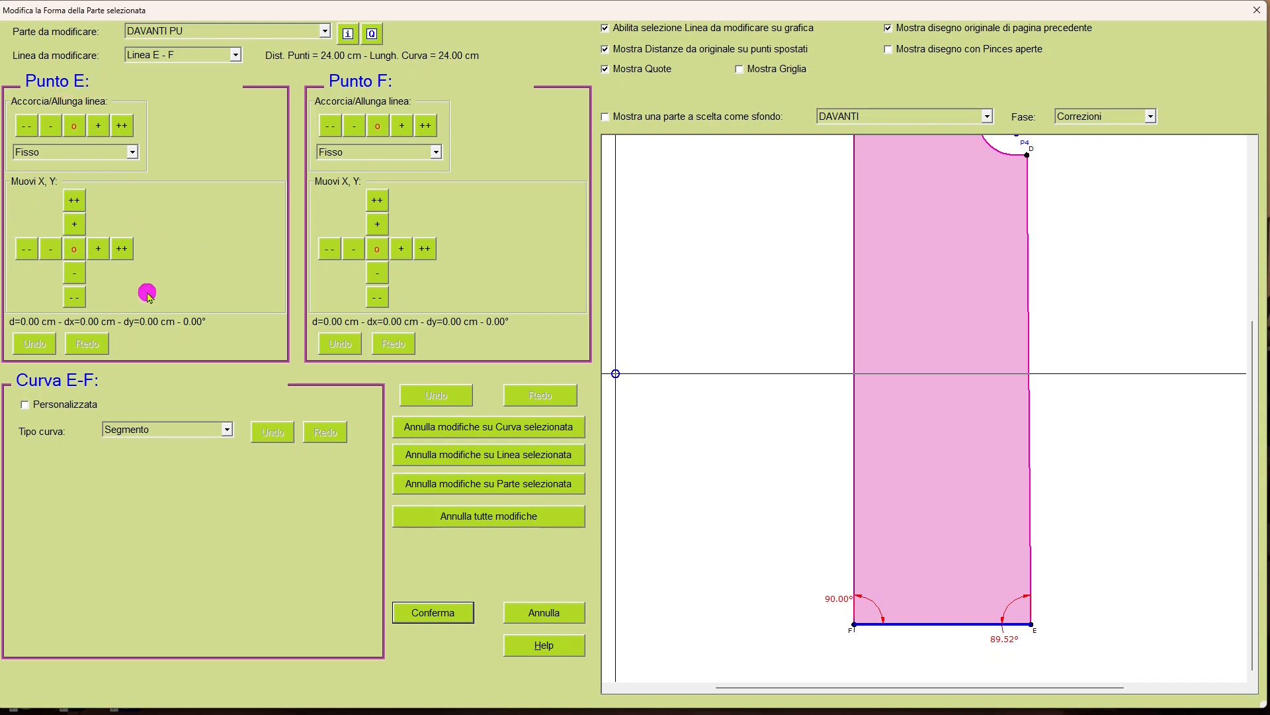
{"action": "left_click", "coordinate": [124, 249]}
{"action": "left_click", "coordinate": [123, 249]}
{"action": "left_click", "coordinate": [124, 250]}
{"action": "left_click", "coordinate": [124, 250]}
{"action": "left_click", "coordinate": [124, 249]}
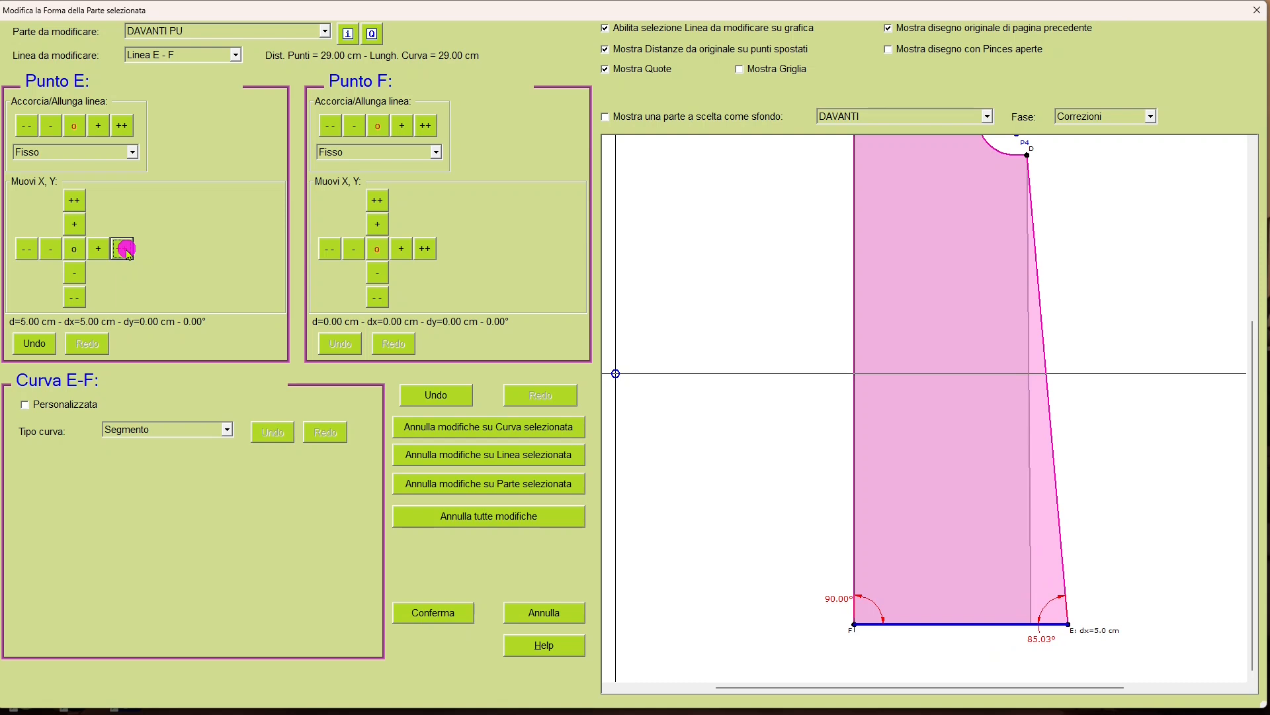
{"action": "scroll", "coordinate": [989, 374], "scroll_direction": "down", "scroll_amount": 2}
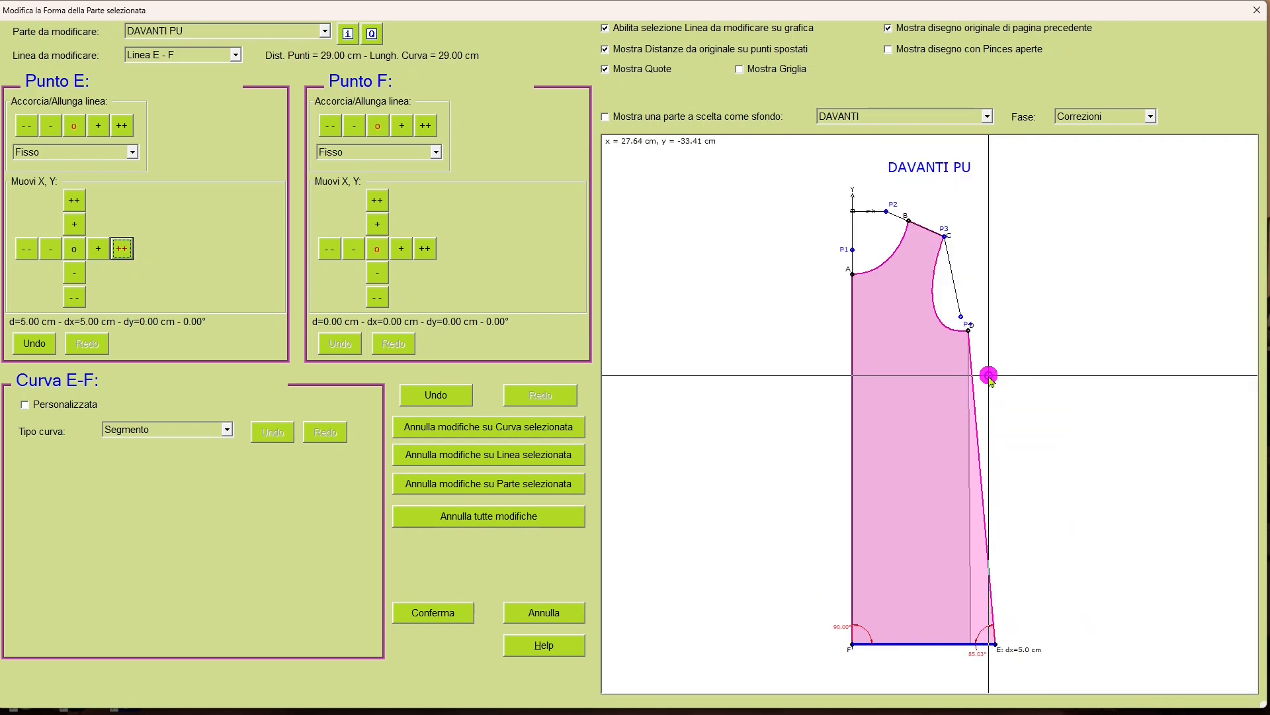
{"action": "left_click", "coordinate": [984, 488]}
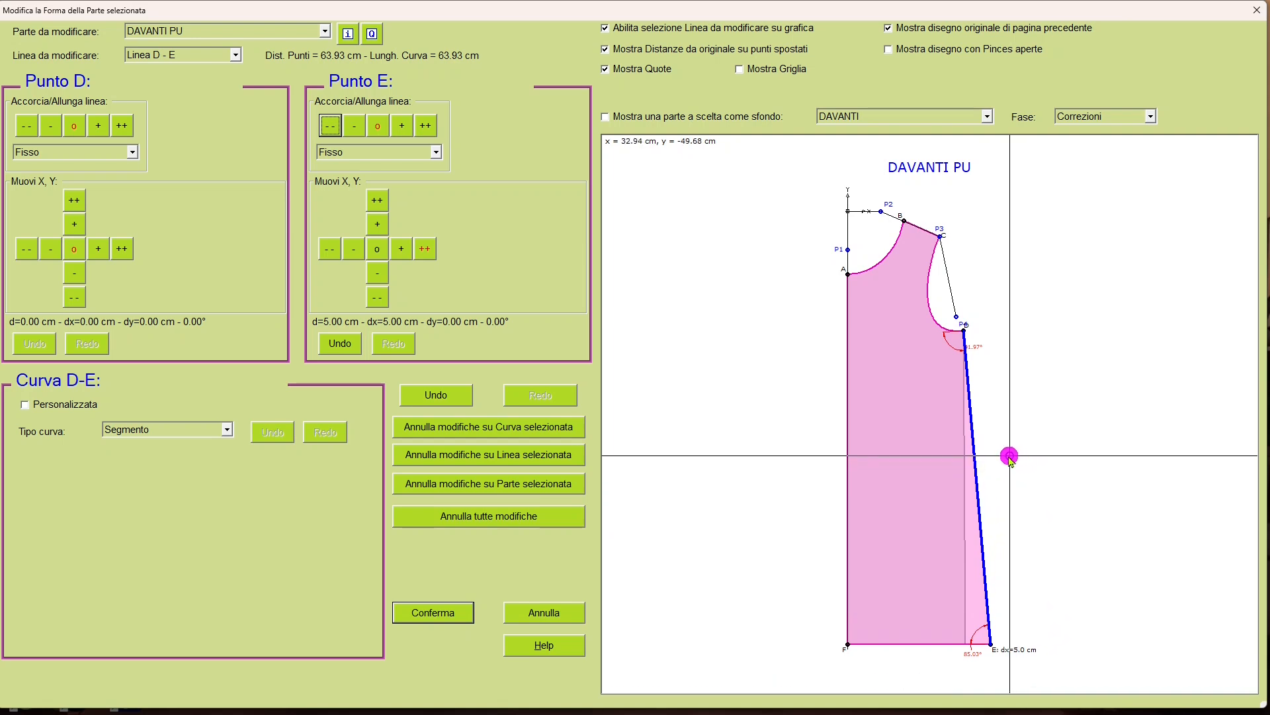
{"action": "left_click", "coordinate": [455, 616]}
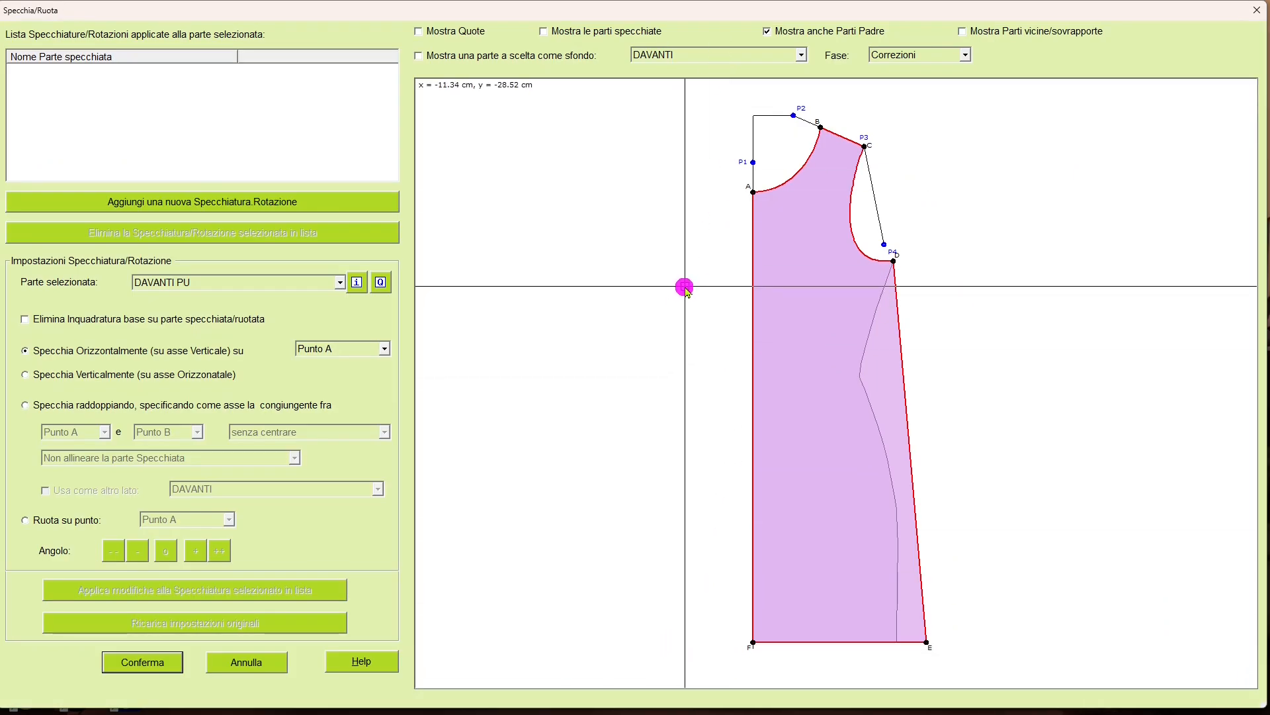
Mirror the DAVANTI PU part by doubling it along the axis between points F and A, without centring, and confirm.
{"action": "left_click", "coordinate": [84, 405]}
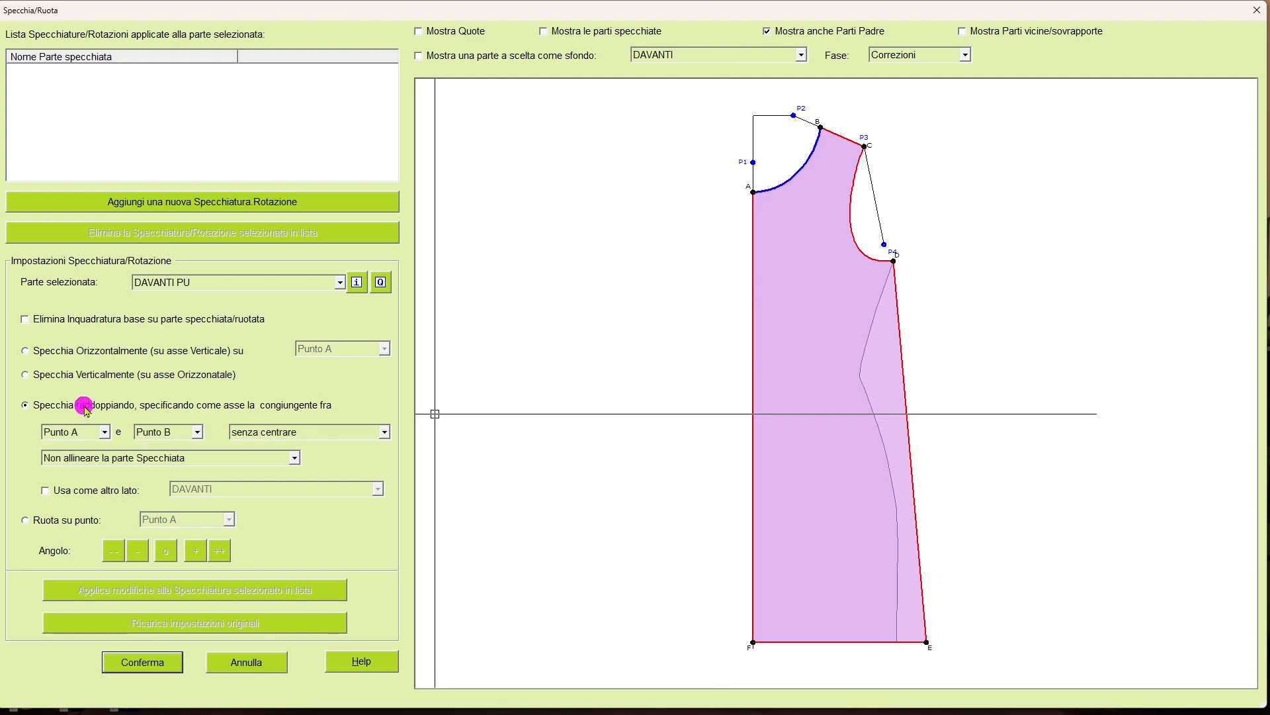
{"action": "left_click", "coordinate": [106, 433]}
{"action": "left_click", "coordinate": [80, 505]}
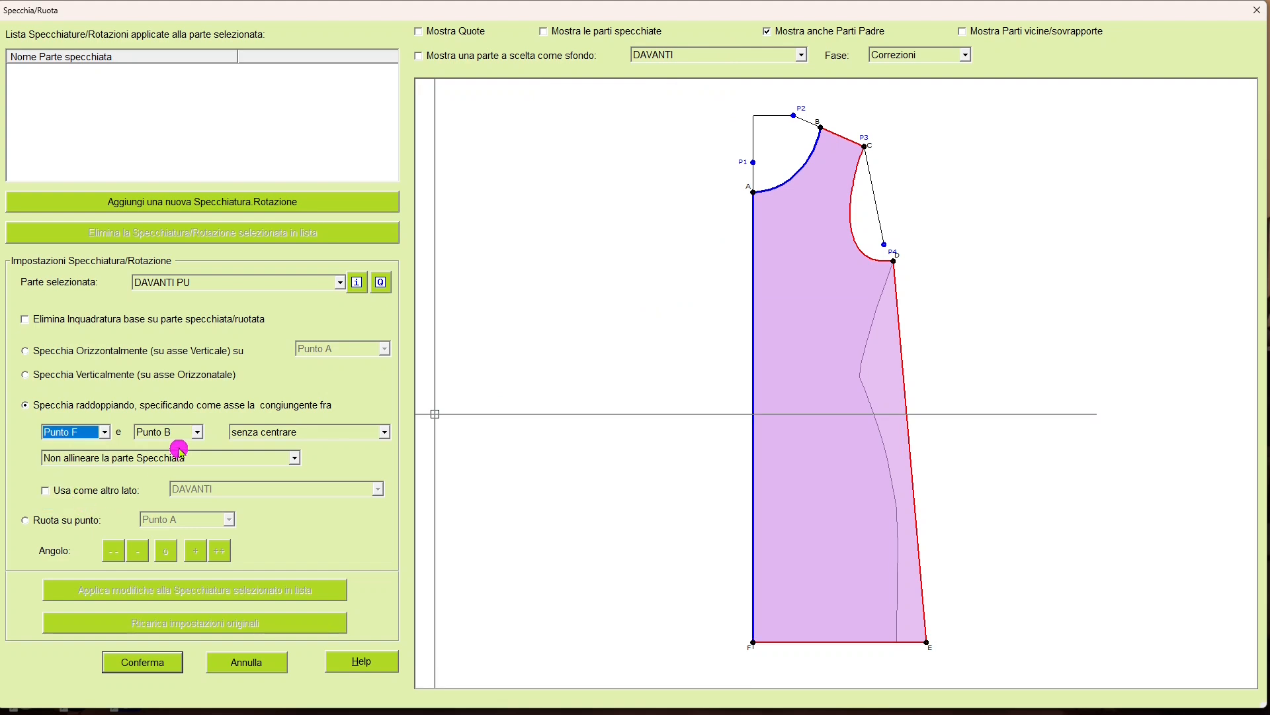
{"action": "left_click", "coordinate": [198, 432]}
{"action": "left_click", "coordinate": [186, 449]}
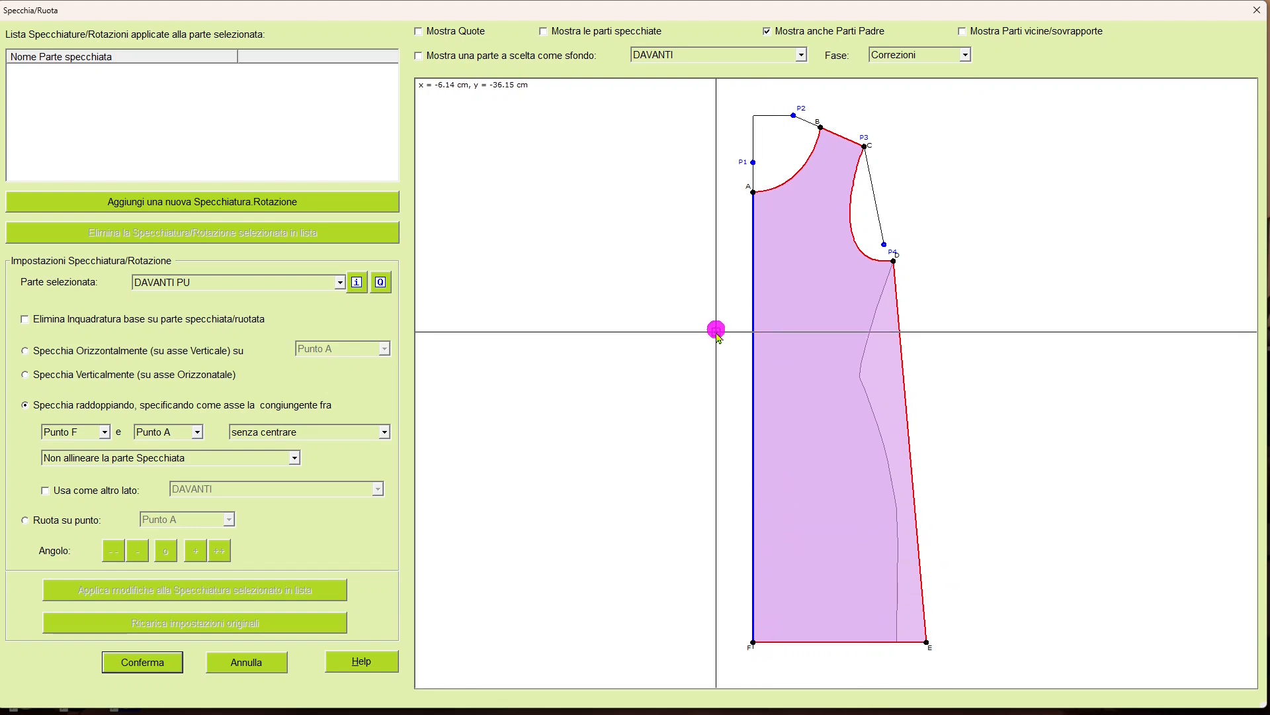
{"action": "left_click", "coordinate": [271, 207]}
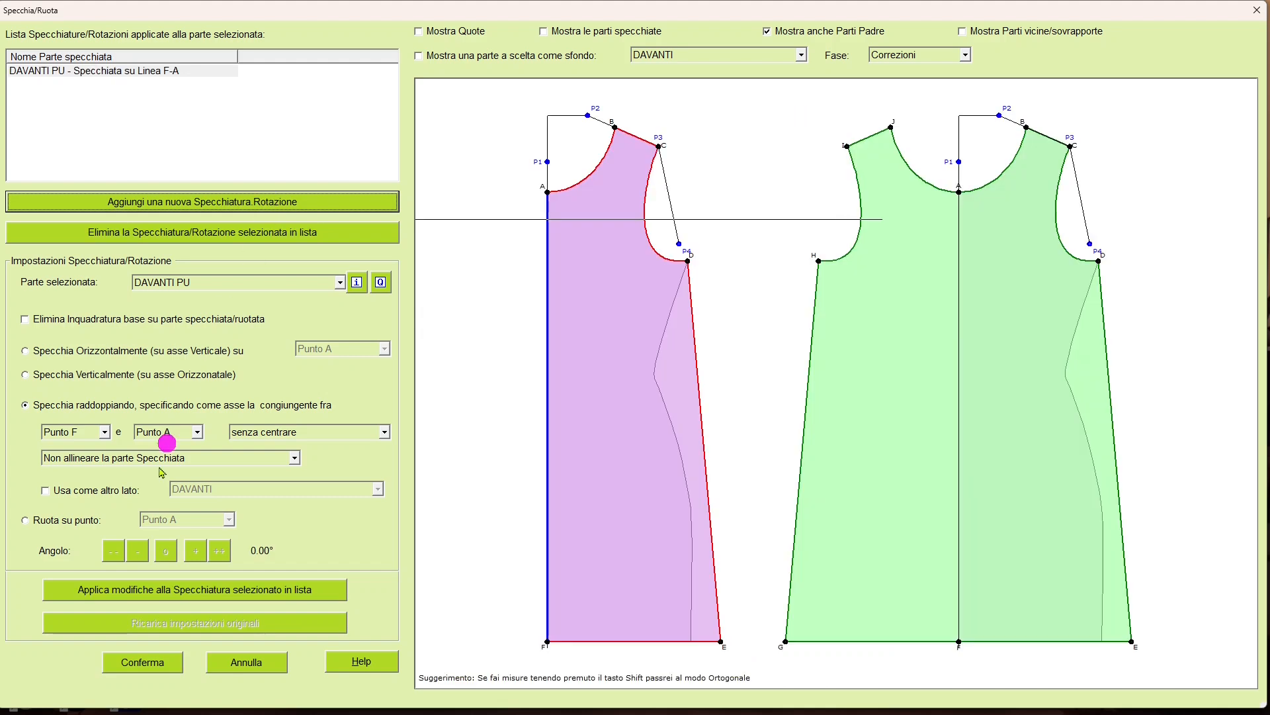
{"action": "left_click", "coordinate": [161, 661]}
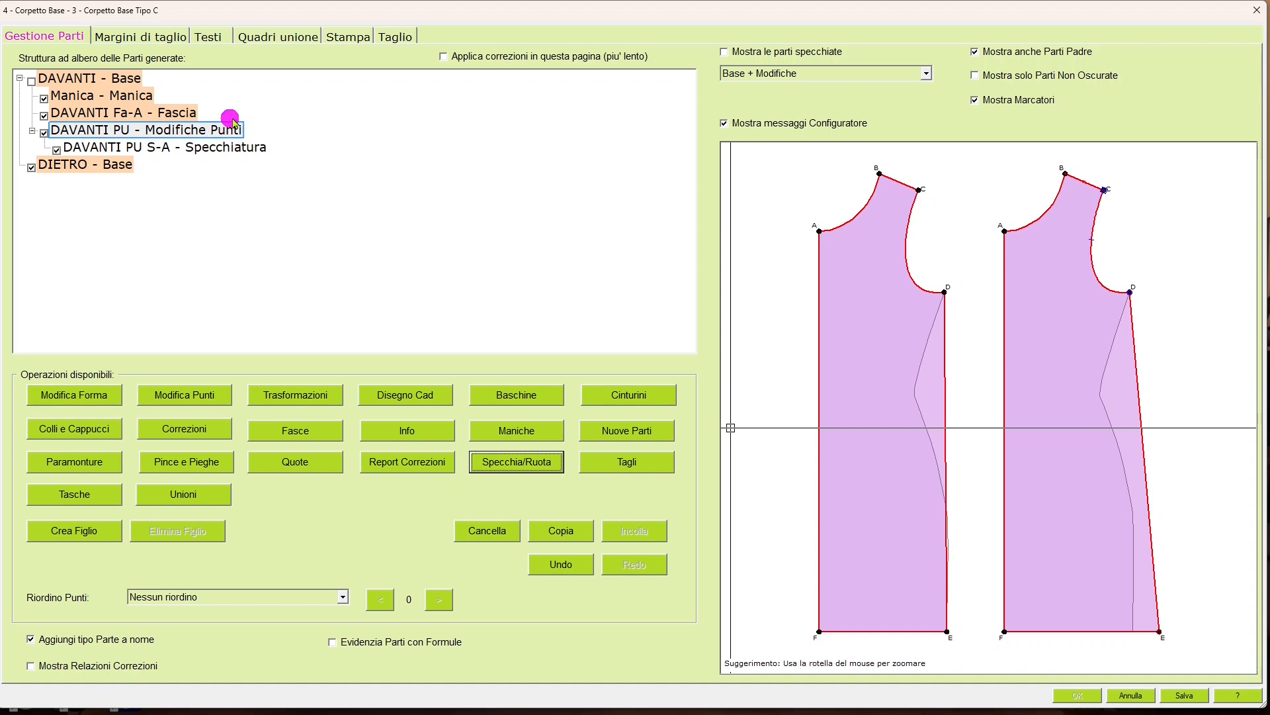
Deactivate the DAVANTI PU part, select its mirrored part DAVANTI PU S-A and check the tunic's reference photo.
{"action": "left_click", "coordinate": [45, 133]}
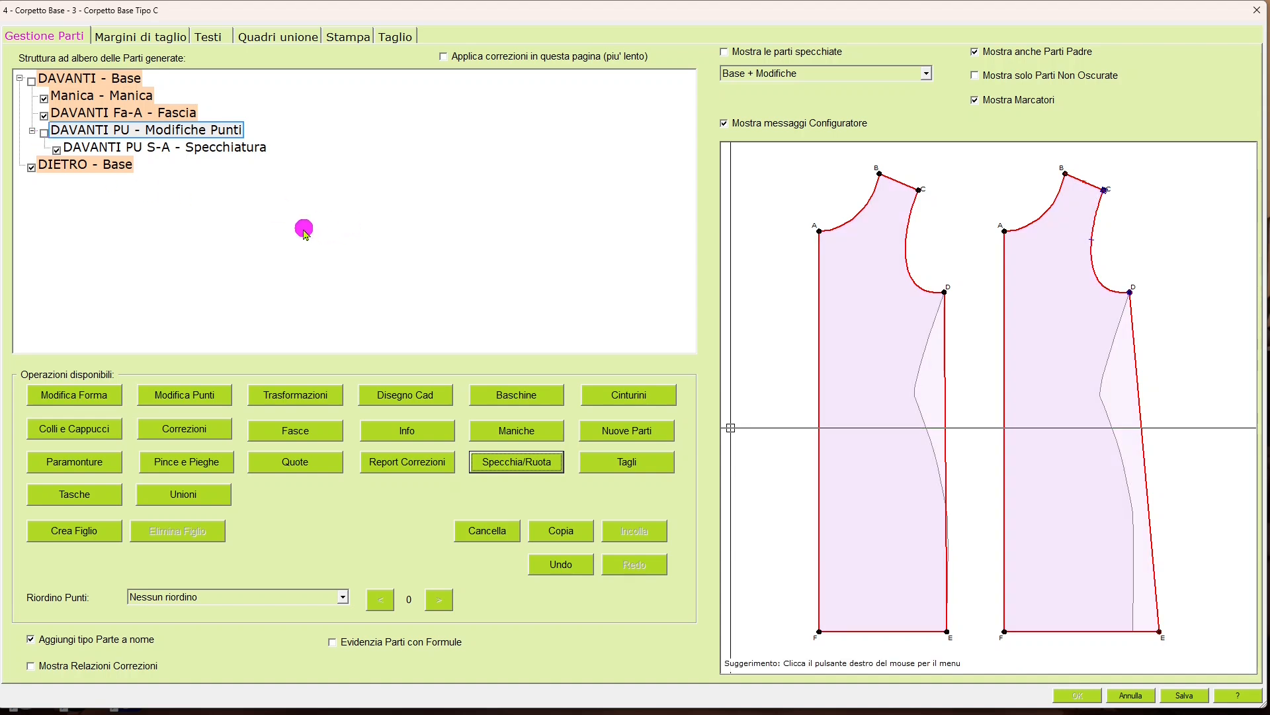
{"action": "left_click", "coordinate": [253, 150]}
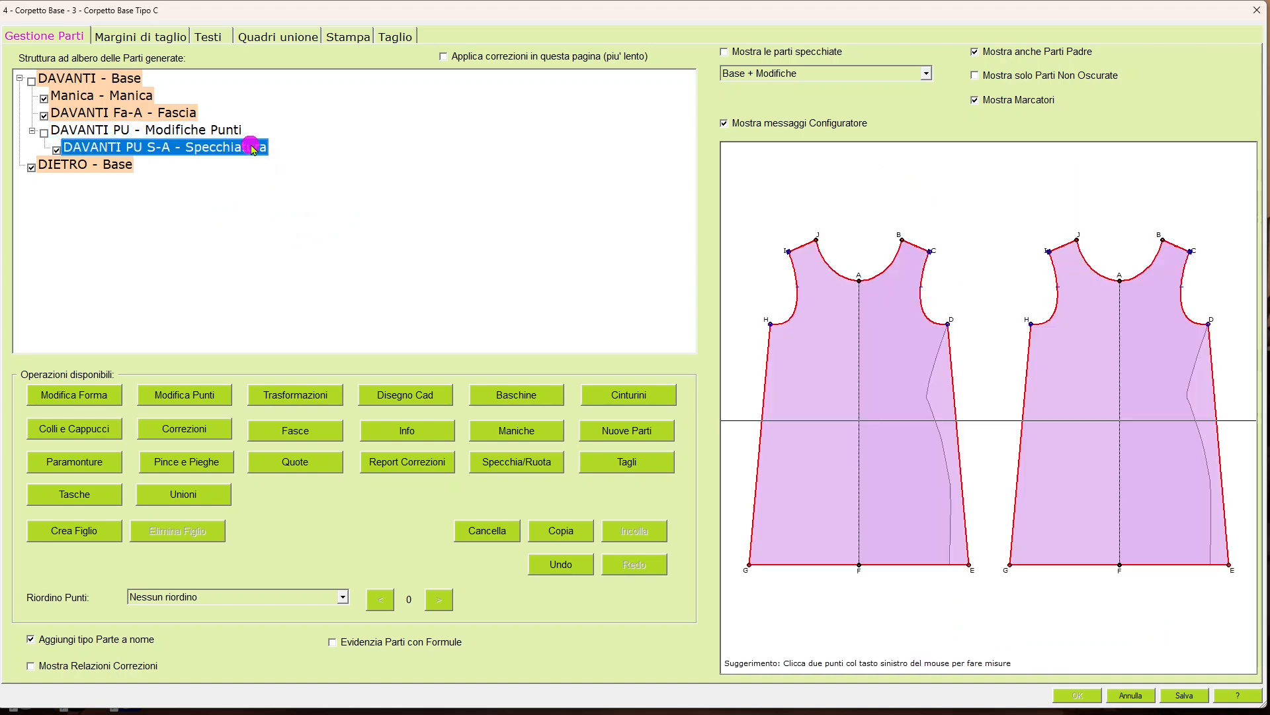
{"action": "left_click", "coordinate": [765, 514]}
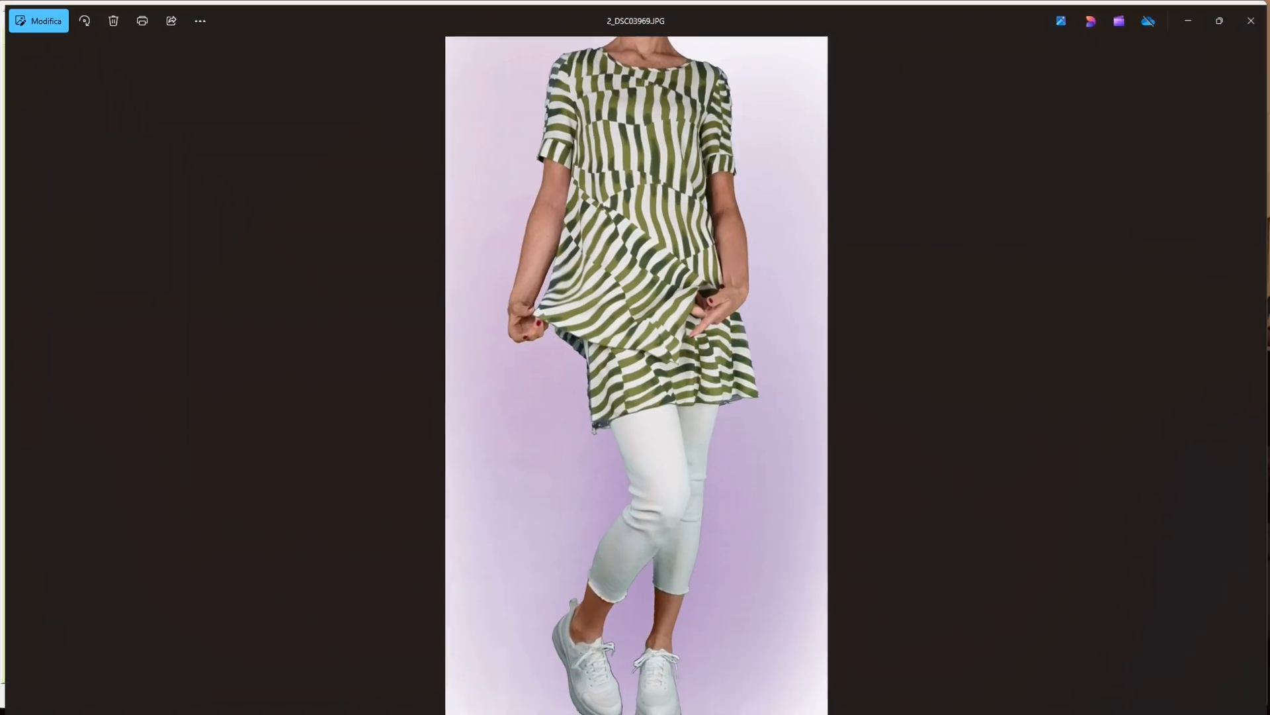
{"action": "left_click", "coordinate": [666, 354]}
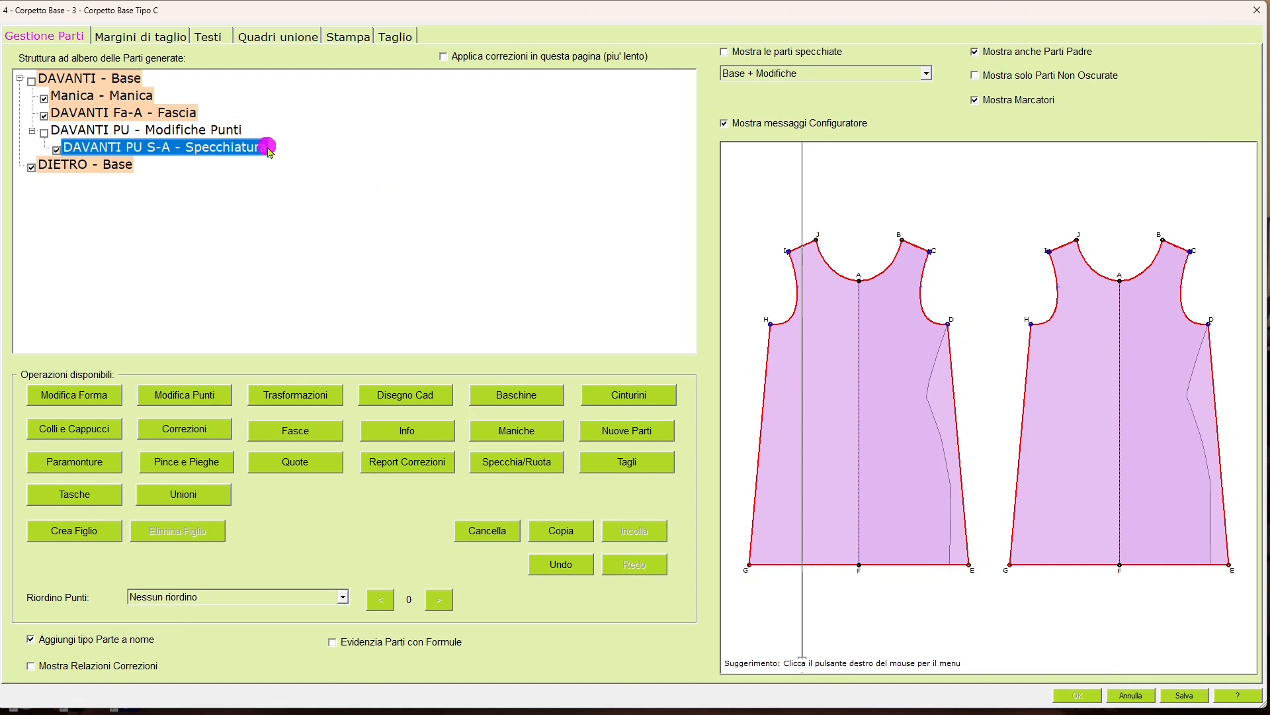
Add a cut without intermediate points to DAVANTI PU S-A, running from line G-H to line D-E.
{"action": "left_click", "coordinate": [651, 468]}
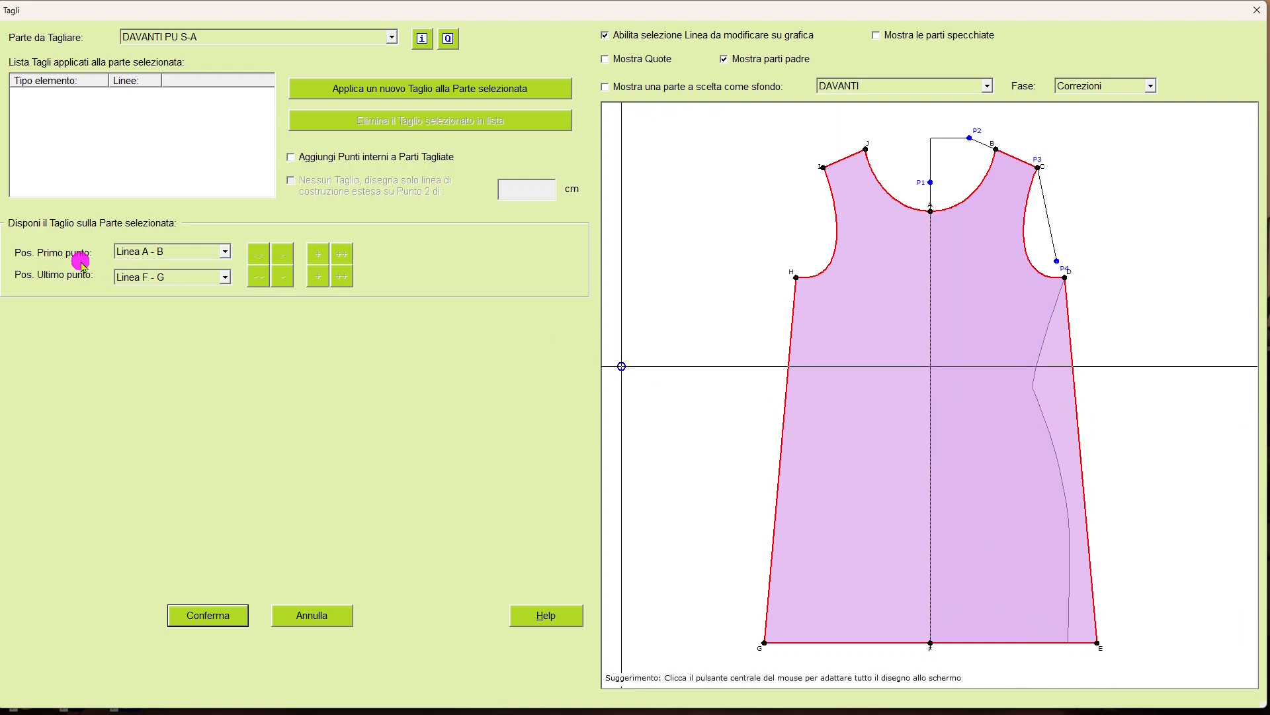
{"action": "left_click", "coordinate": [225, 251]}
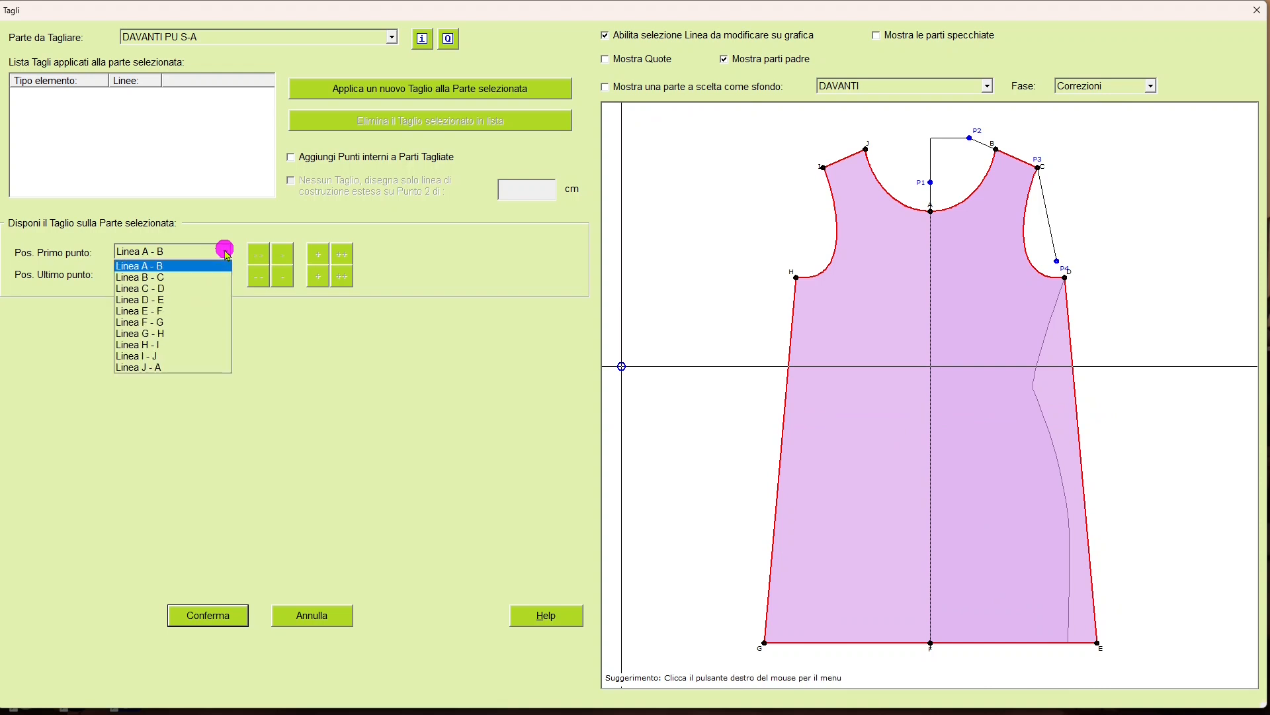
{"action": "left_click", "coordinate": [167, 333]}
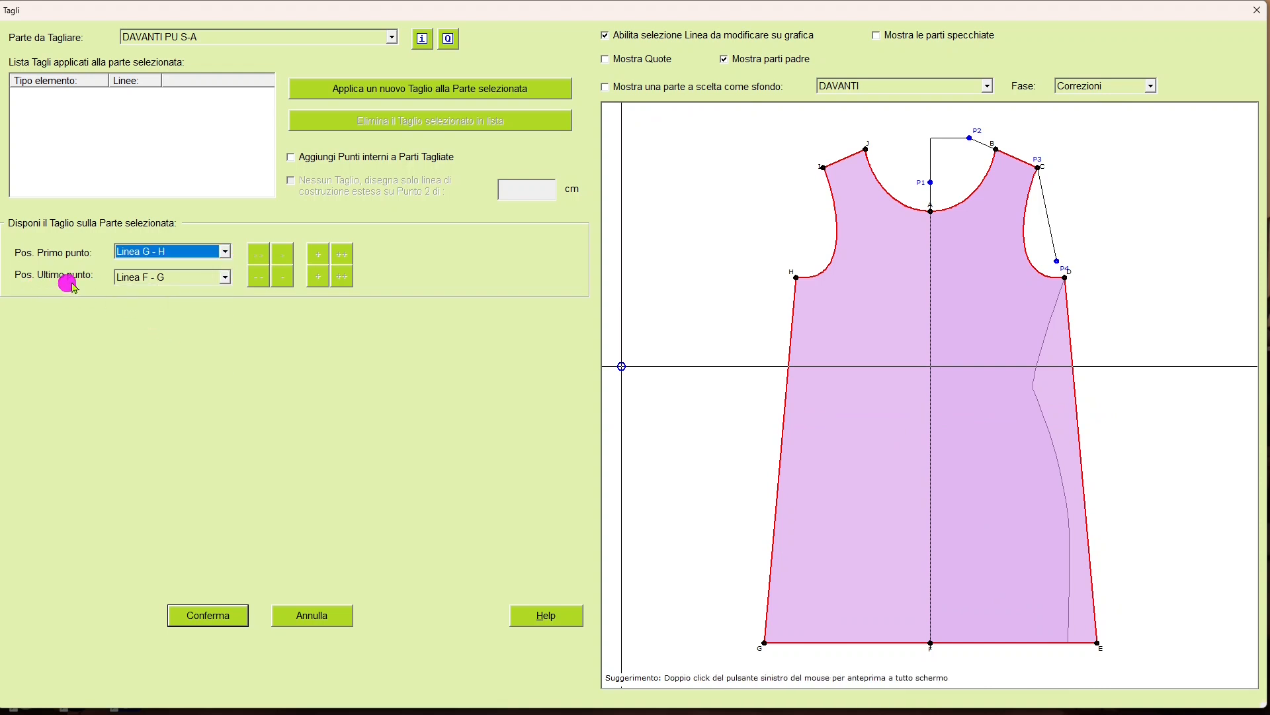
{"action": "left_click", "coordinate": [225, 277]}
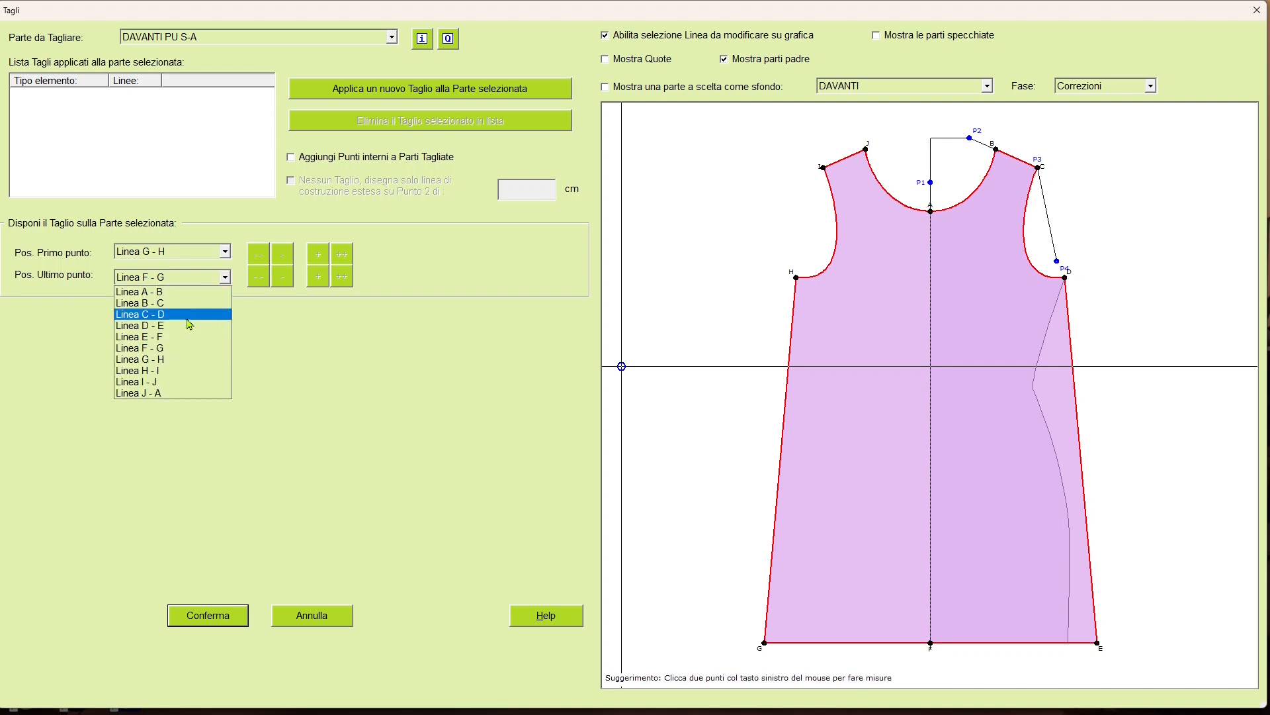
{"action": "left_click", "coordinate": [185, 325]}
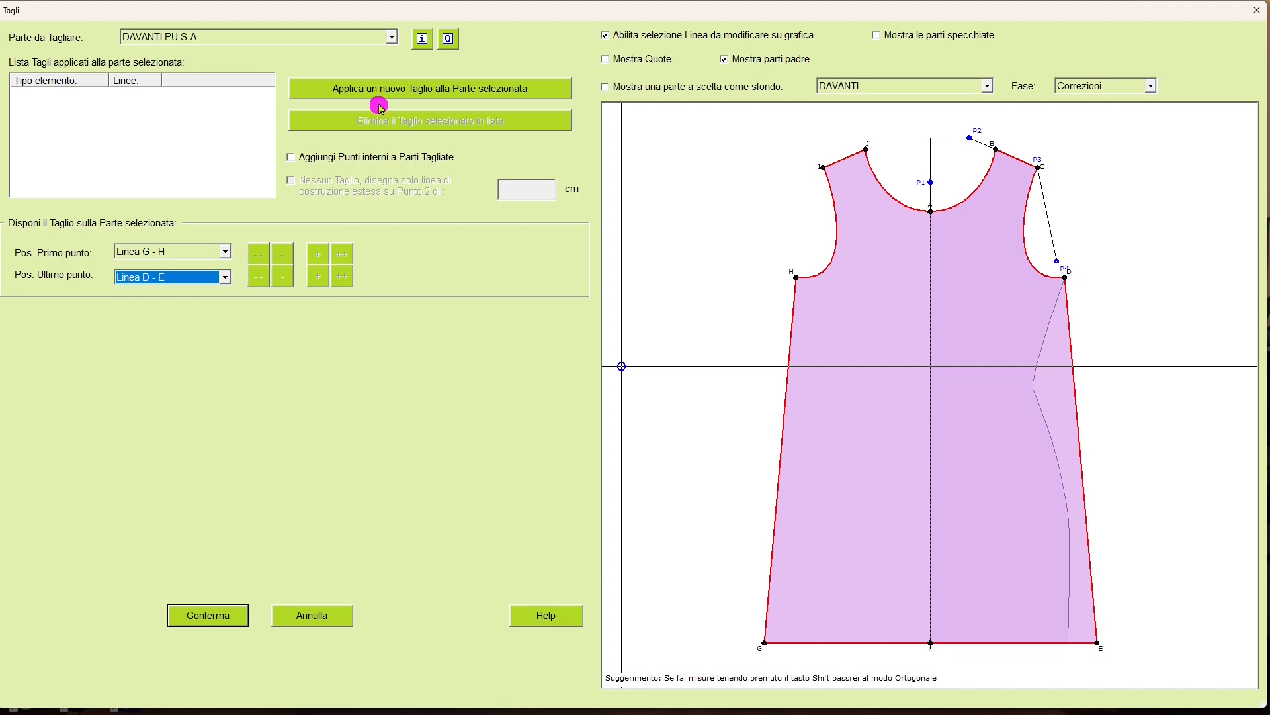
{"action": "left_click", "coordinate": [442, 90]}
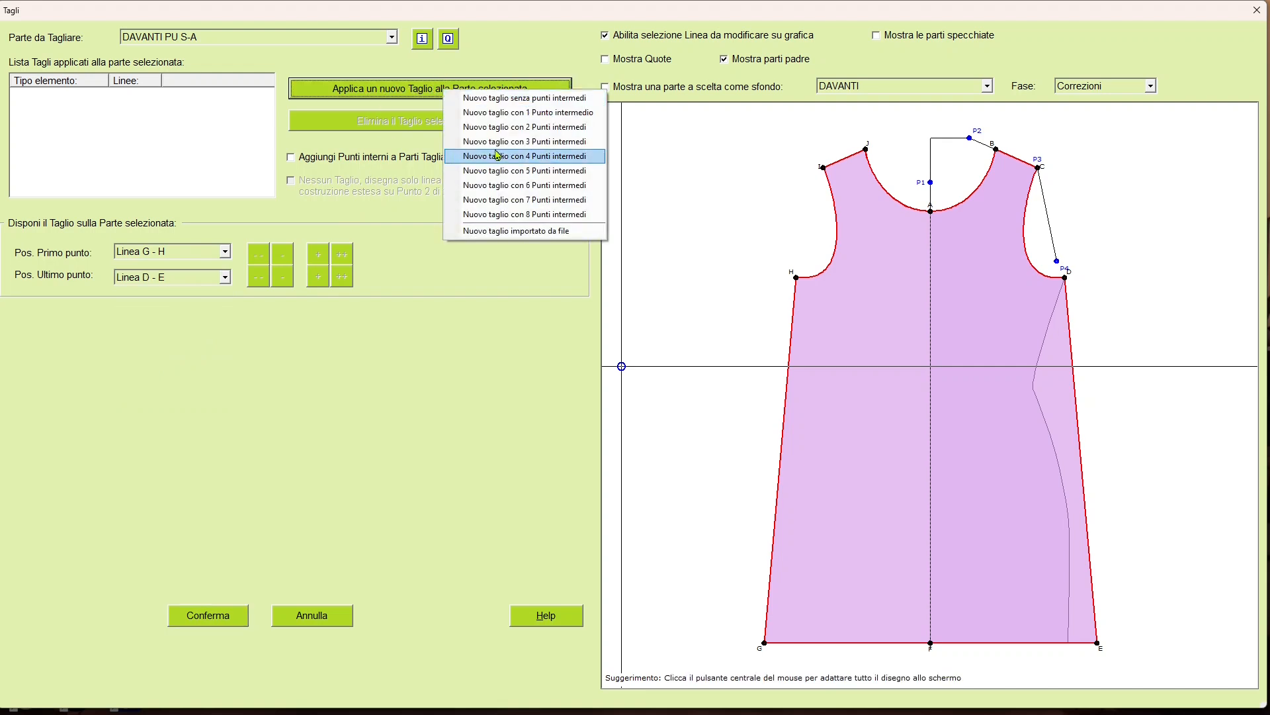
{"action": "left_click", "coordinate": [527, 98]}
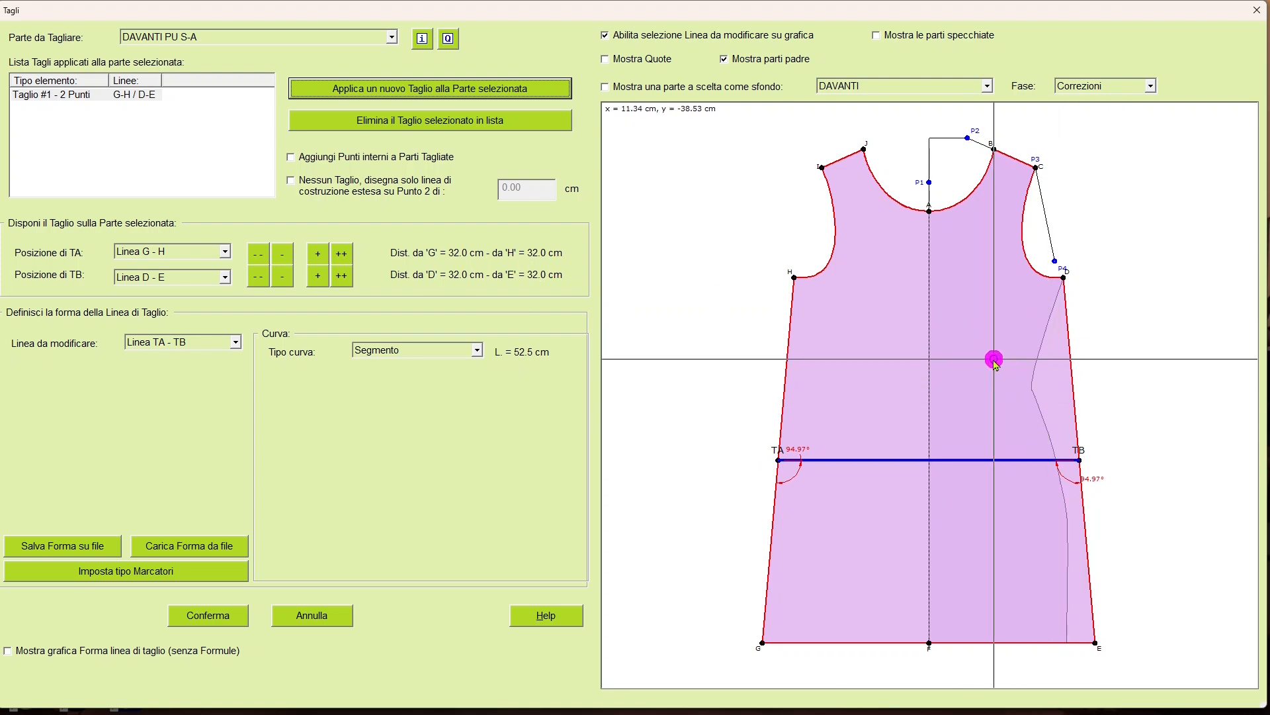
{"action": "left_click", "coordinate": [872, 463]}
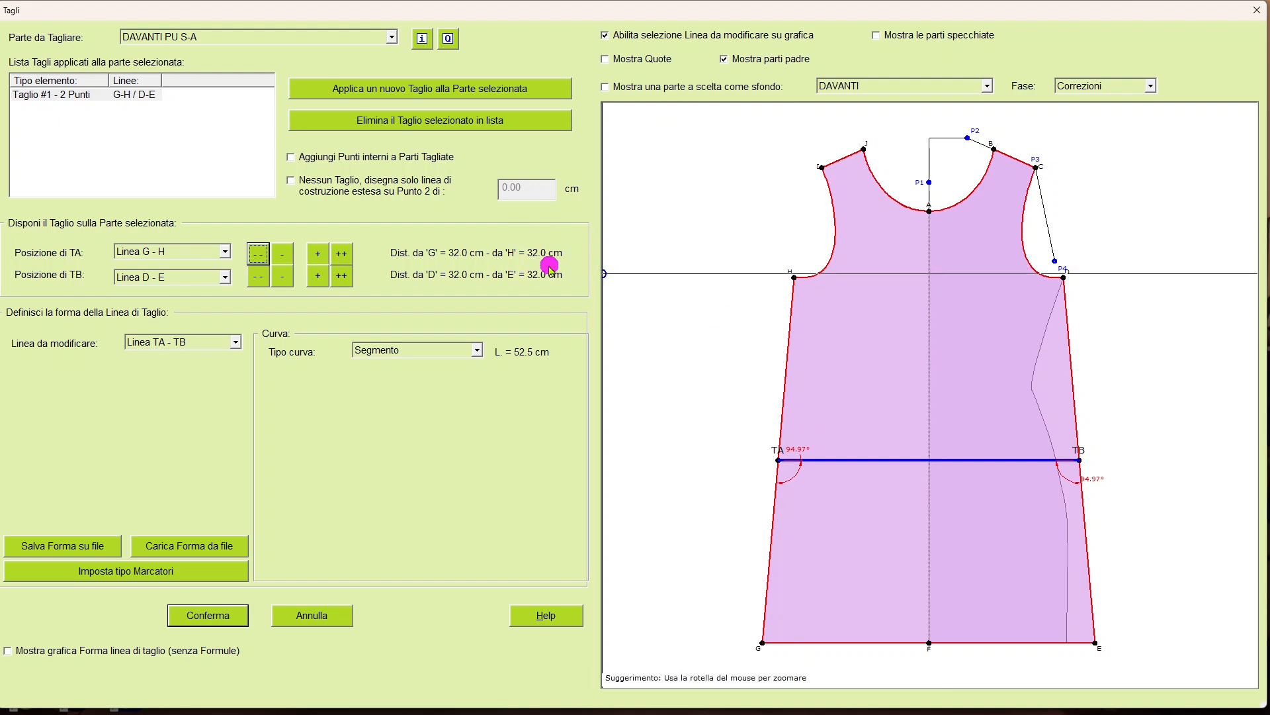
Calculate 32 ÷ 3 in the Calculator, then close it.
{"action": "key", "text": "XF86Calculator"}
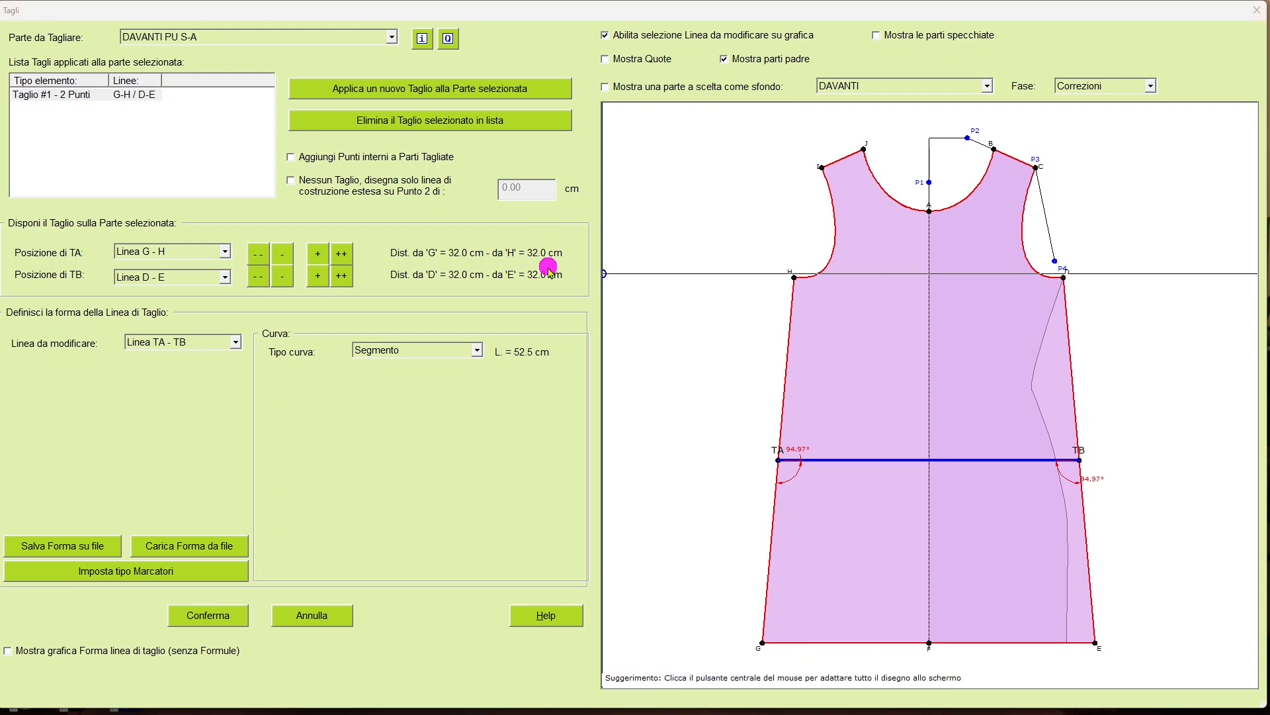
{"action": "left_click", "coordinate": [822, 562]}
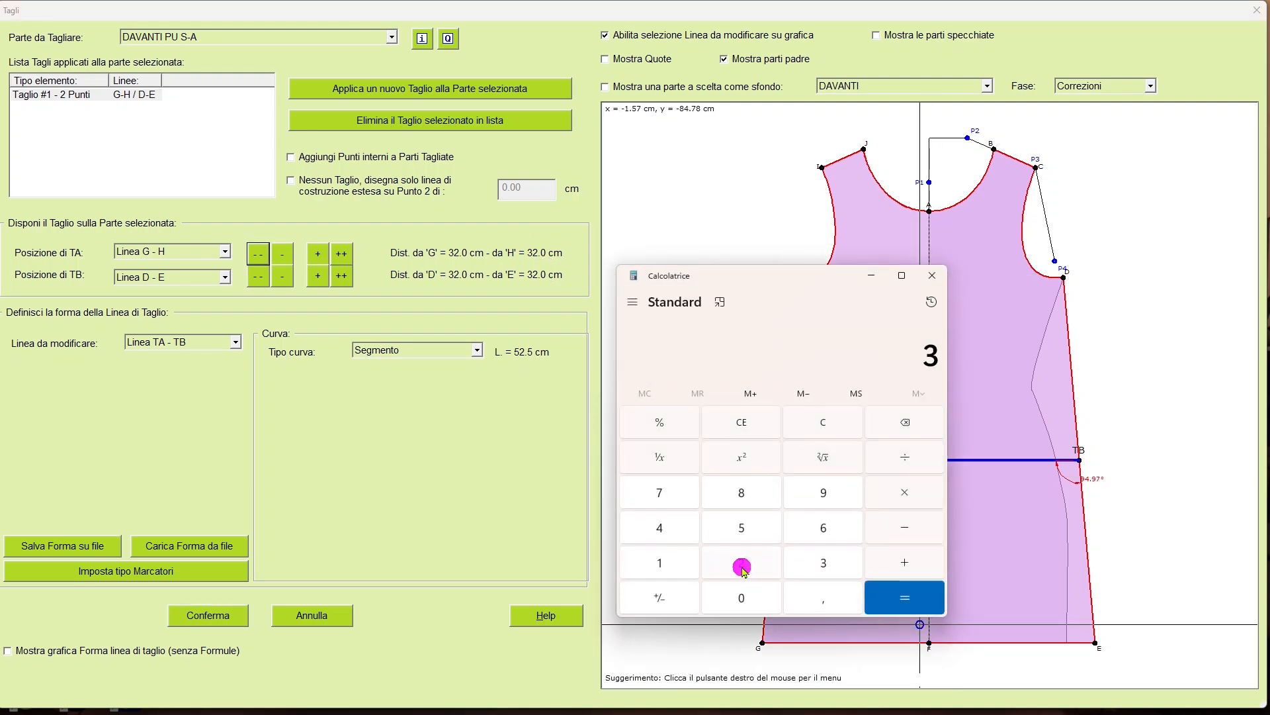
{"action": "left_click", "coordinate": [908, 457]}
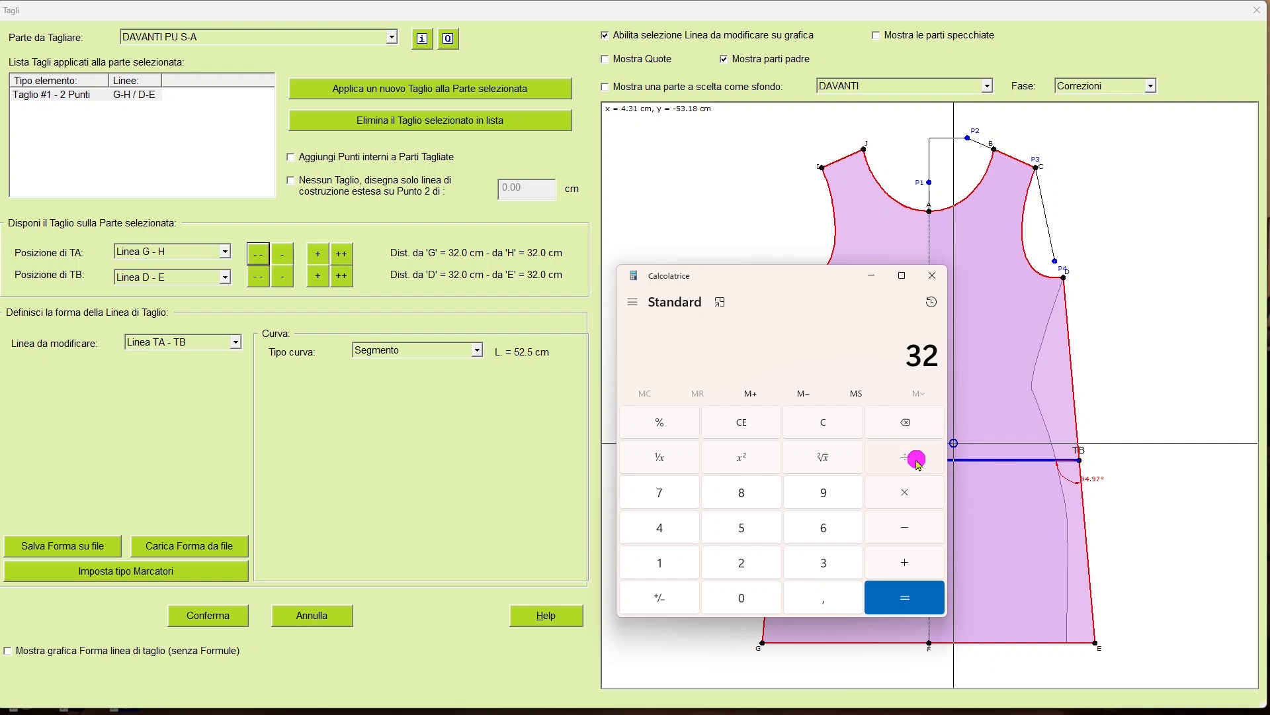
{"action": "left_click", "coordinate": [904, 597]}
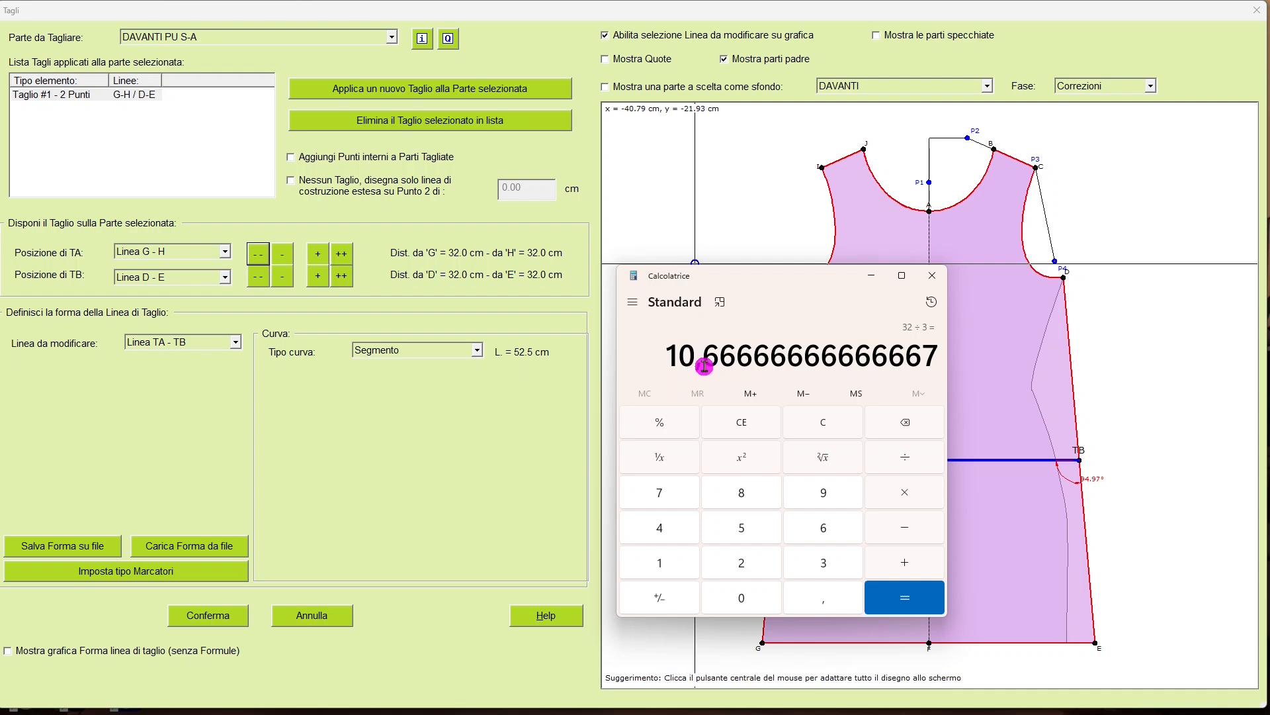
{"action": "left_click", "coordinate": [933, 275]}
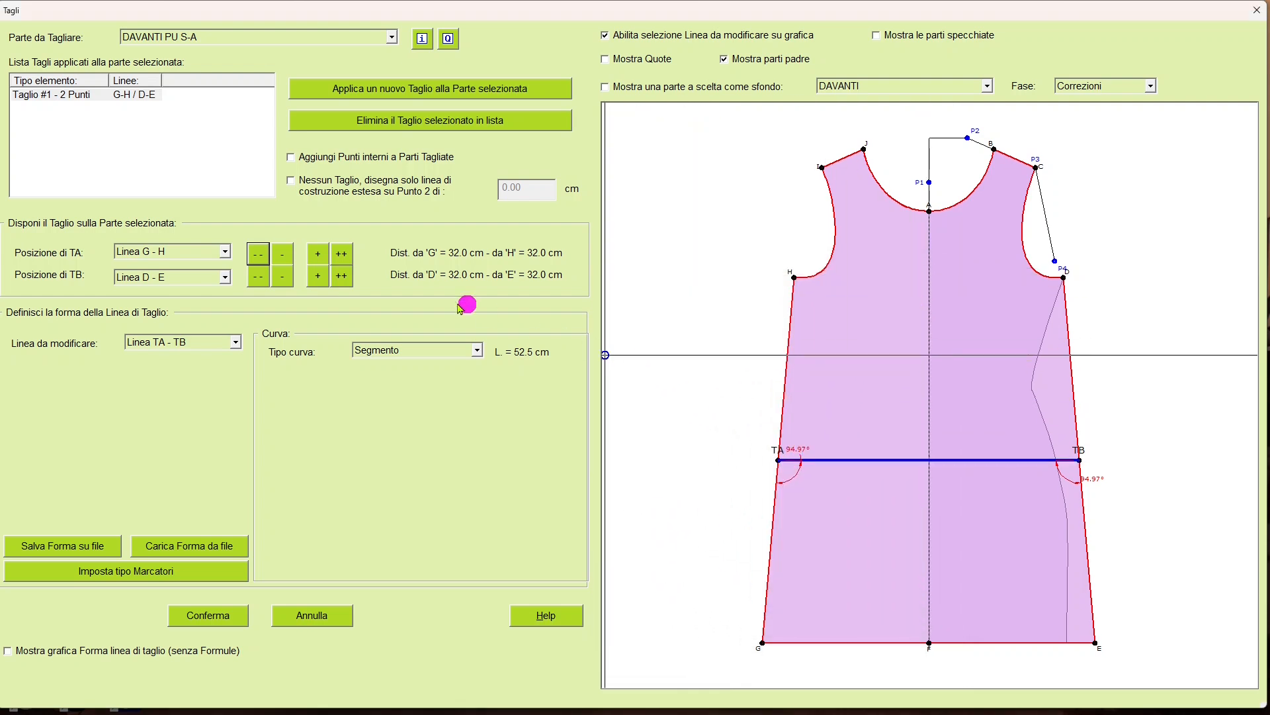
Move the cut's start point TA up along line G-H to 11 cm from point H.
{"action": "left_click", "coordinate": [342, 254]}
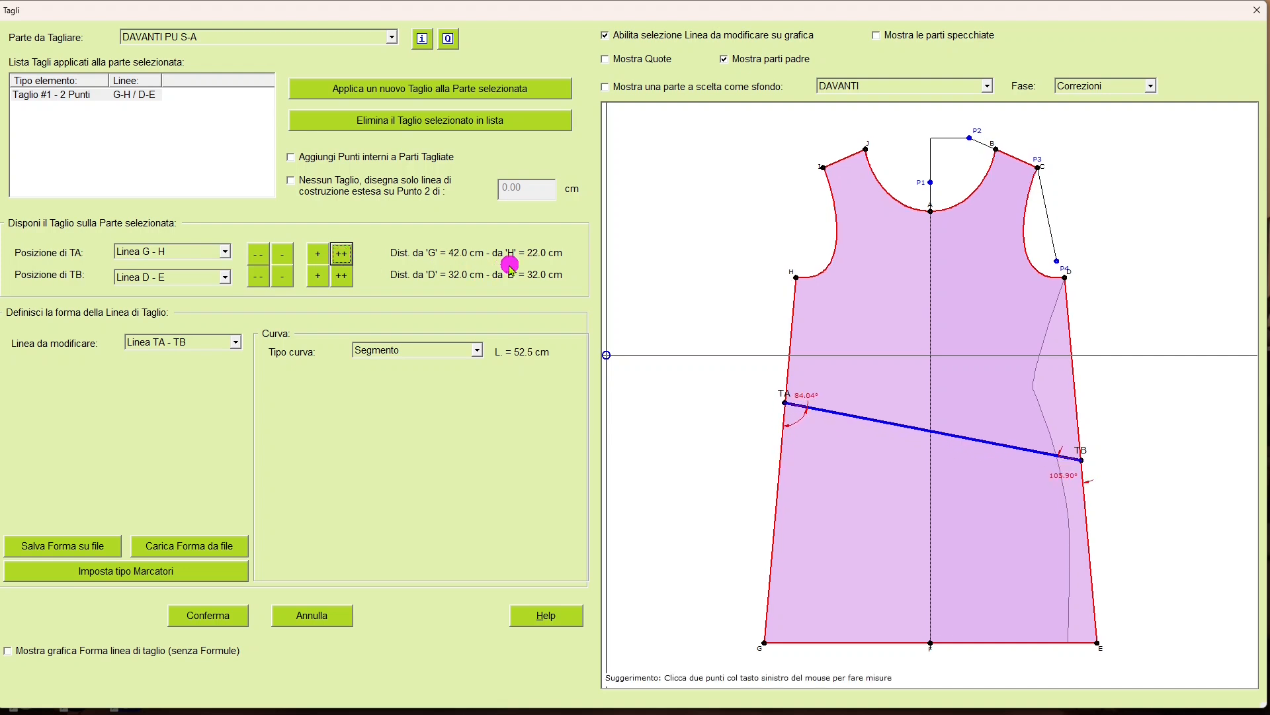
{"action": "left_click", "coordinate": [343, 255]}
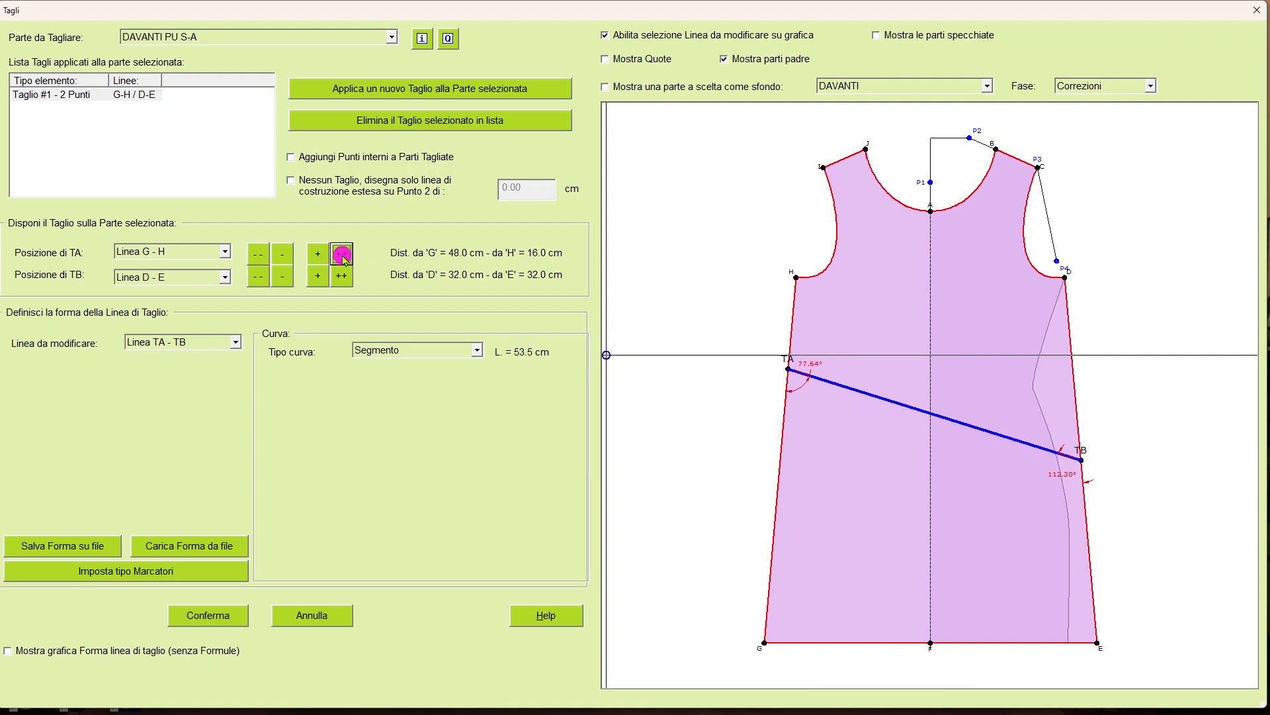
{"action": "left_click", "coordinate": [342, 255]}
{"action": "left_click", "coordinate": [342, 255]}
{"action": "left_click", "coordinate": [342, 254]}
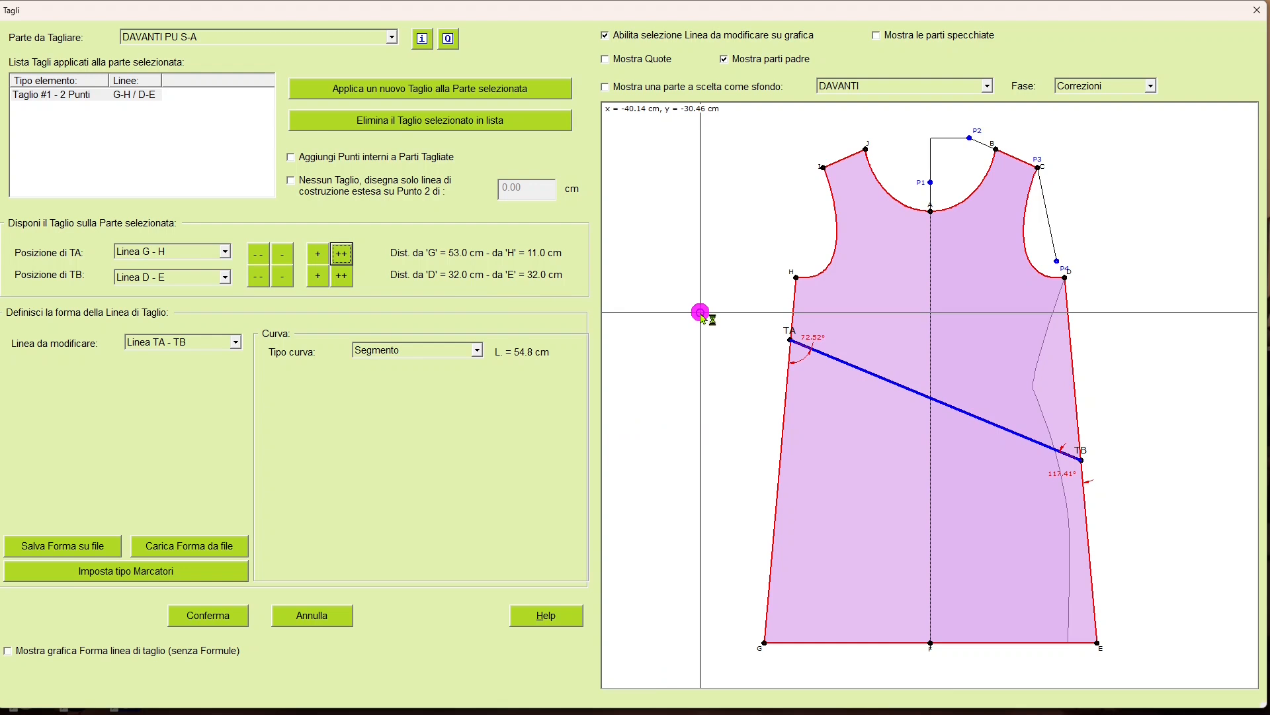
Calculate 32 ÷ 2 in the Calculator, then close it.
{"action": "left_click", "coordinate": [824, 560]}
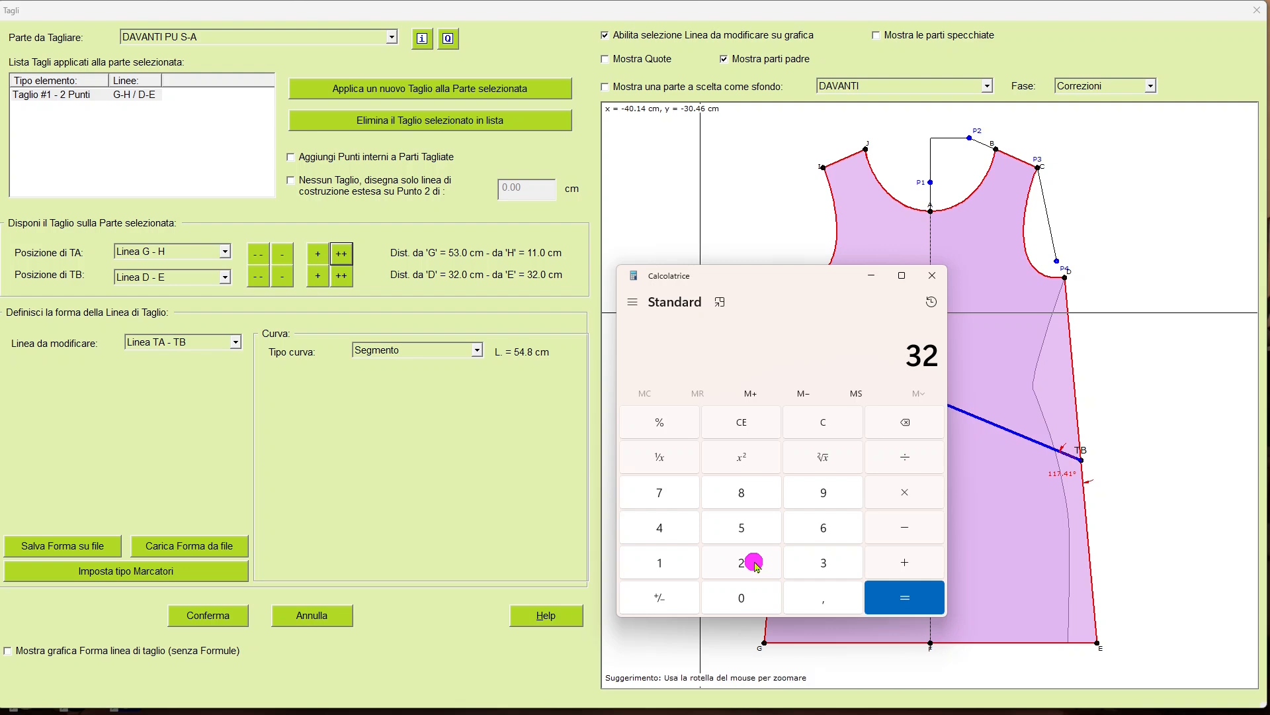
{"action": "left_click", "coordinate": [911, 462]}
{"action": "left_click", "coordinate": [903, 597]}
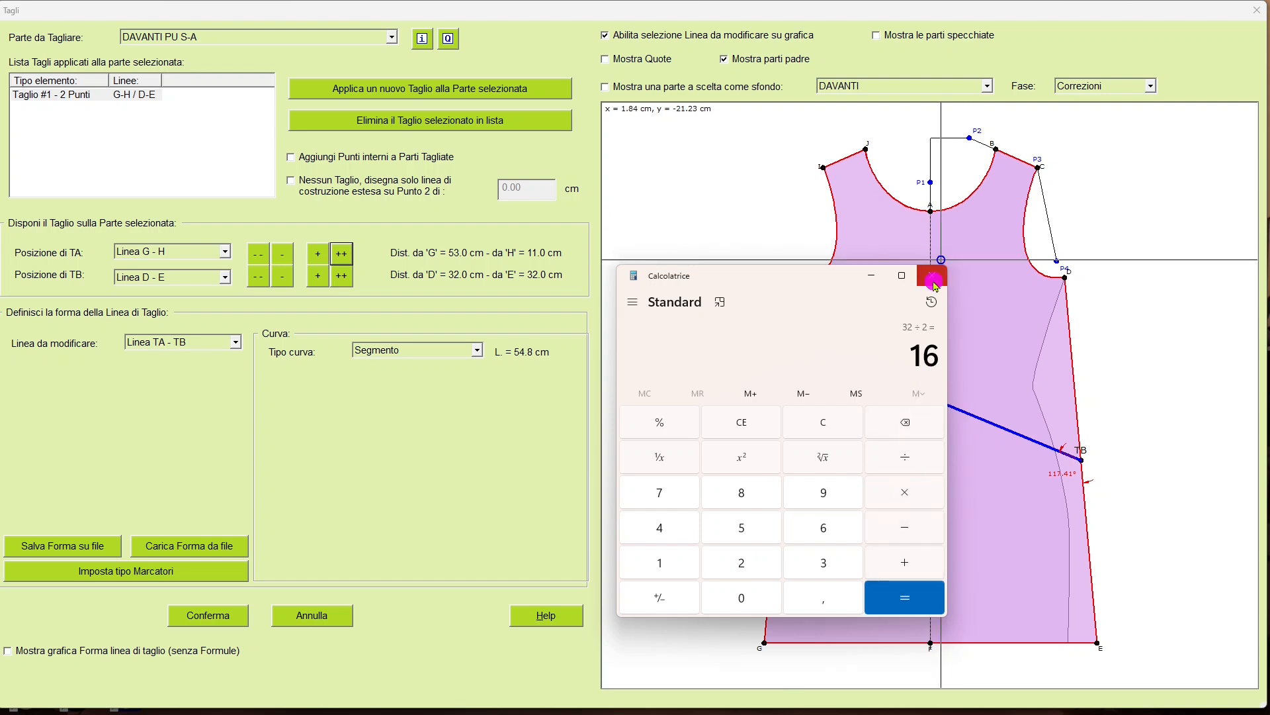
{"action": "left_click", "coordinate": [932, 275]}
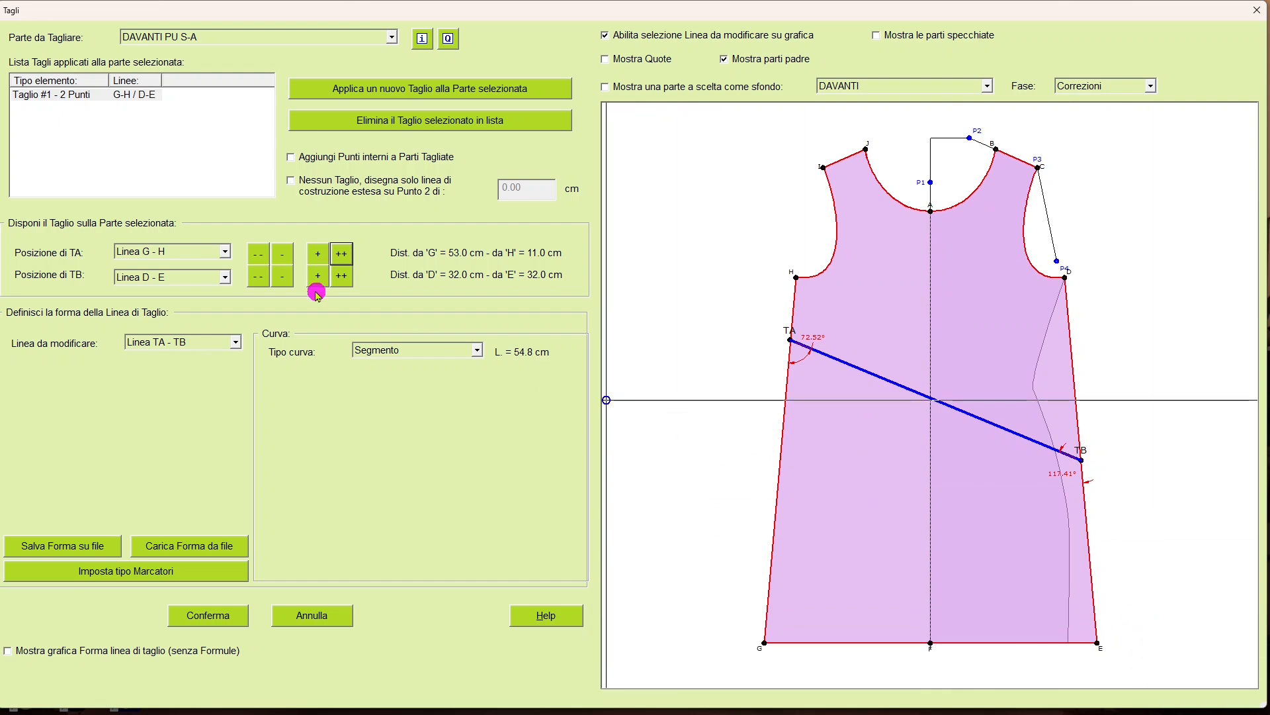
Move the cut's end point TB down along line D-E to 16 cm from point E and confirm the cut.
{"action": "left_click", "coordinate": [341, 277]}
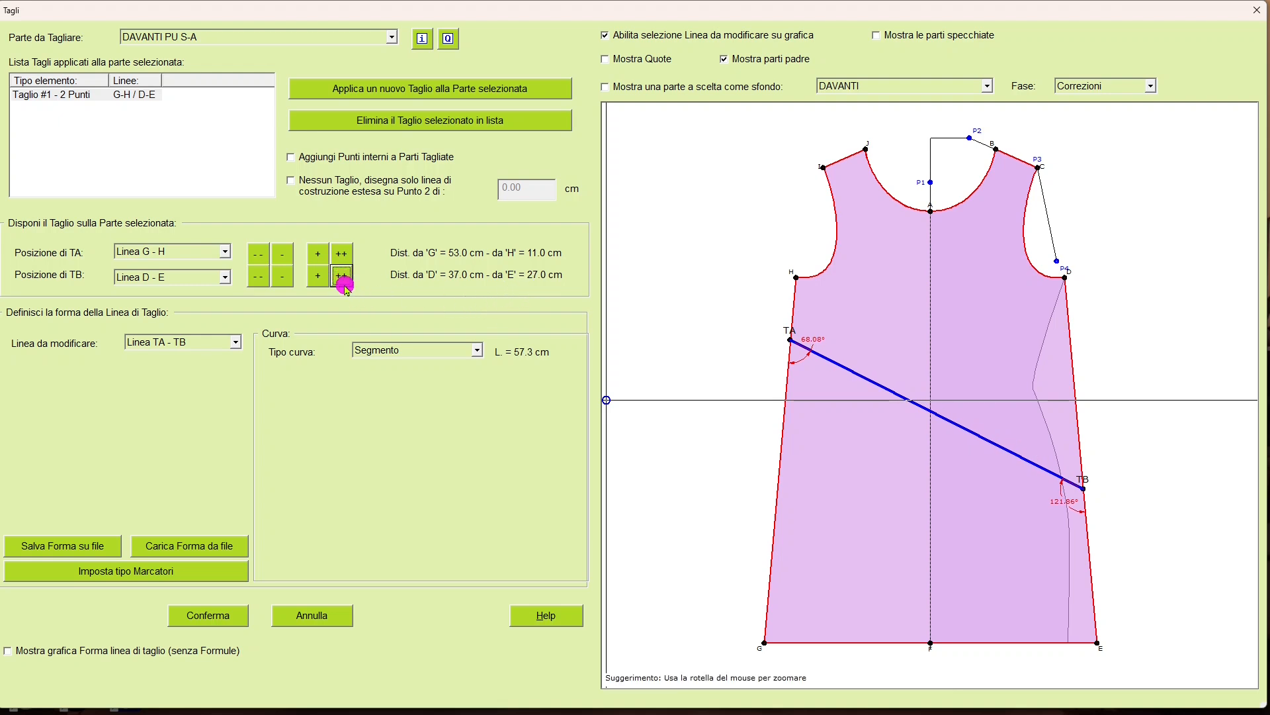
{"action": "left_click", "coordinate": [341, 276]}
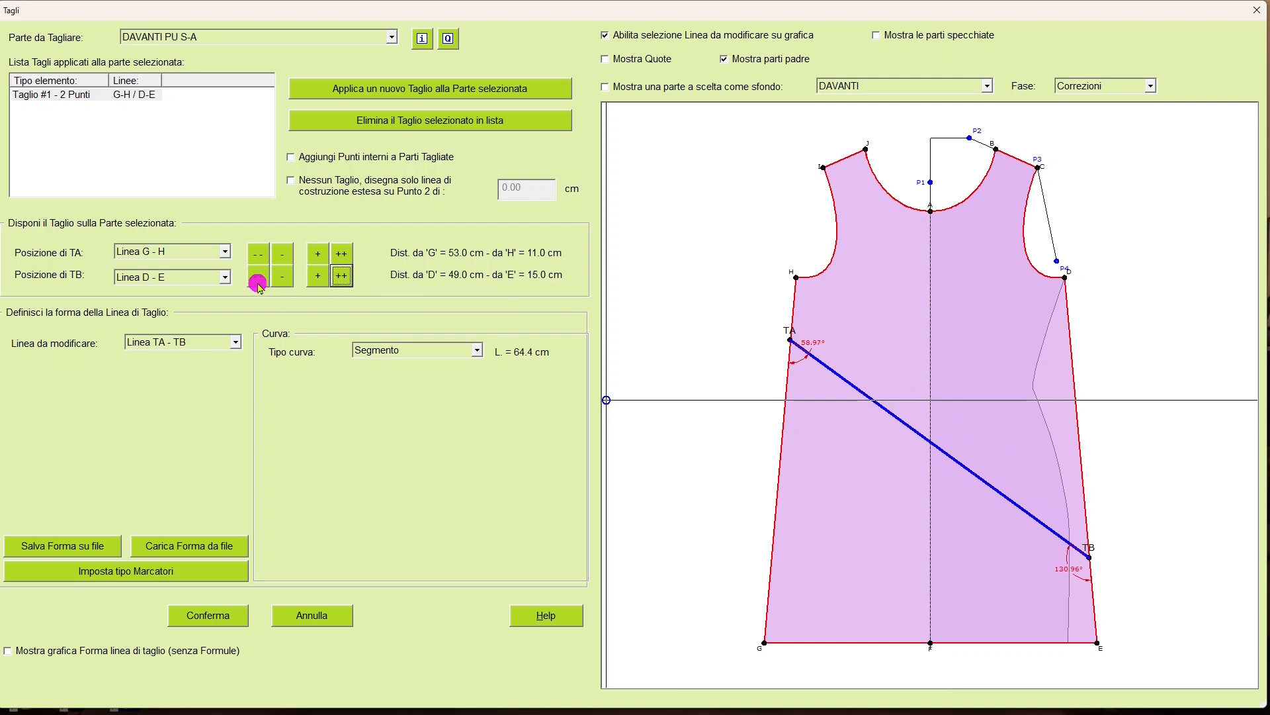
{"action": "left_click", "coordinate": [259, 278]}
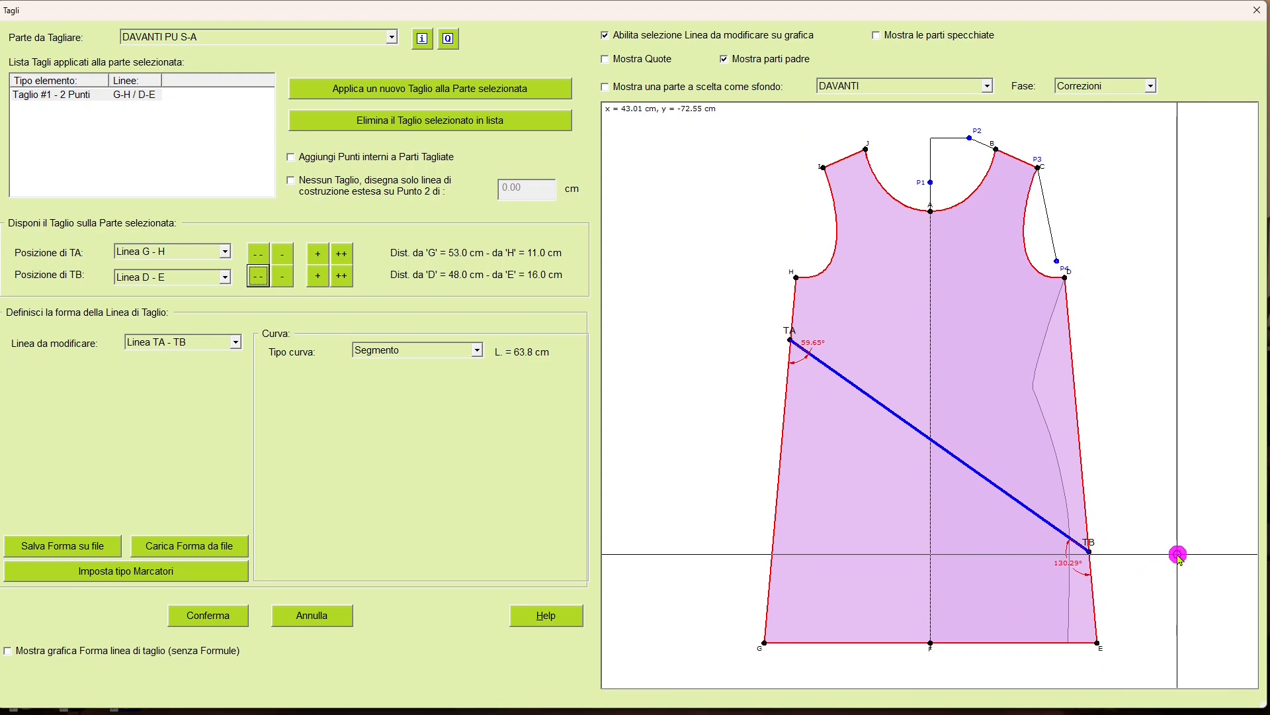
{"action": "left_click", "coordinate": [225, 618]}
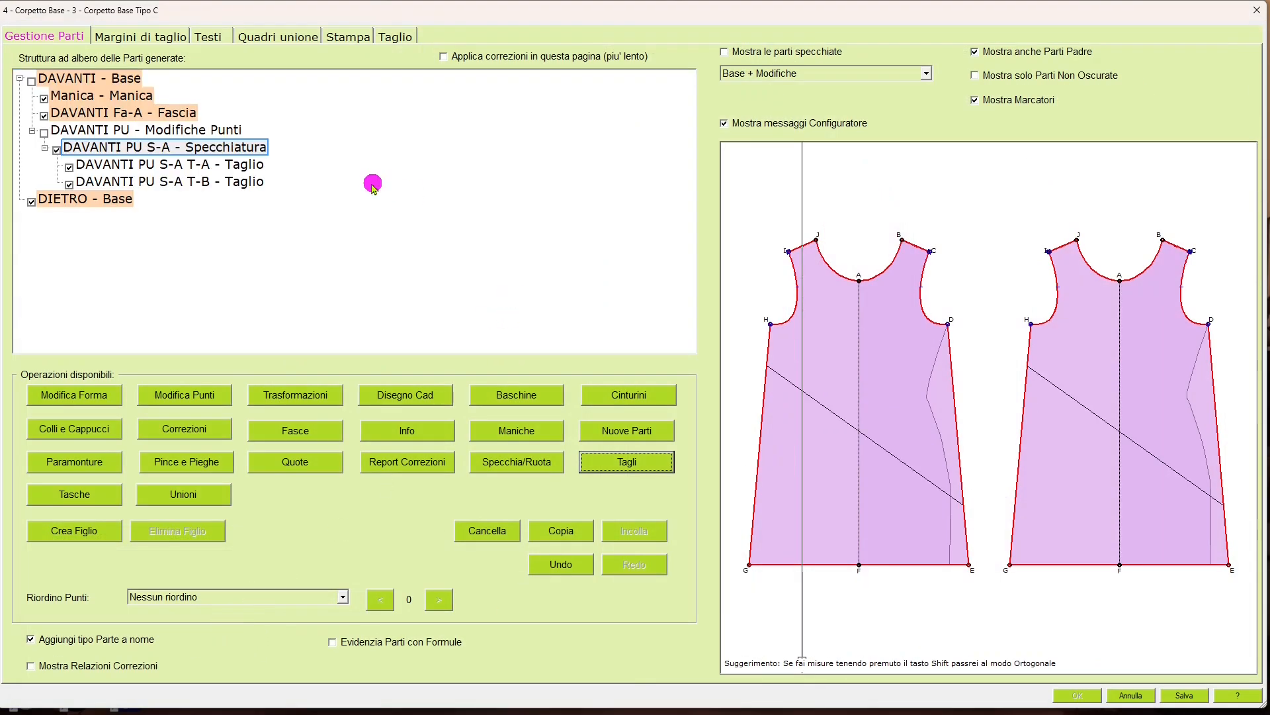
Check the two cut parts T-A and T-B, then deactivate their parent part DAVANTI PU S-A.
{"action": "left_click", "coordinate": [262, 169]}
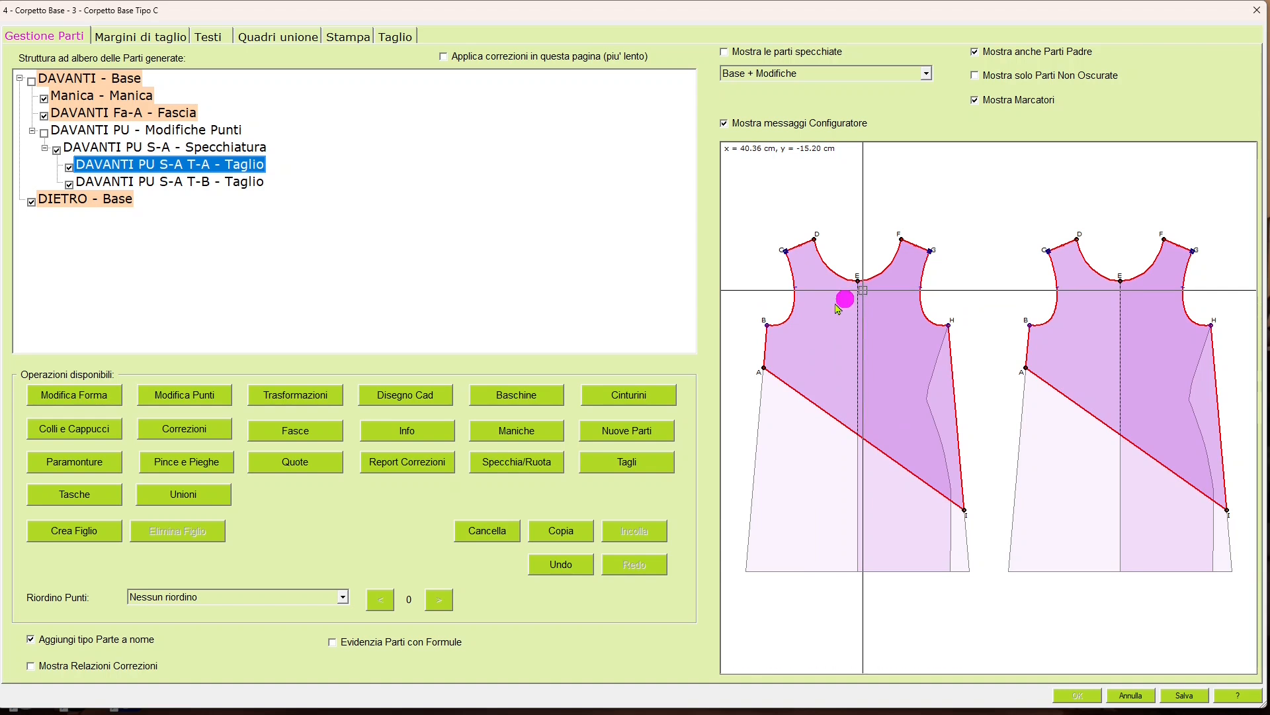
{"action": "left_click", "coordinate": [246, 183]}
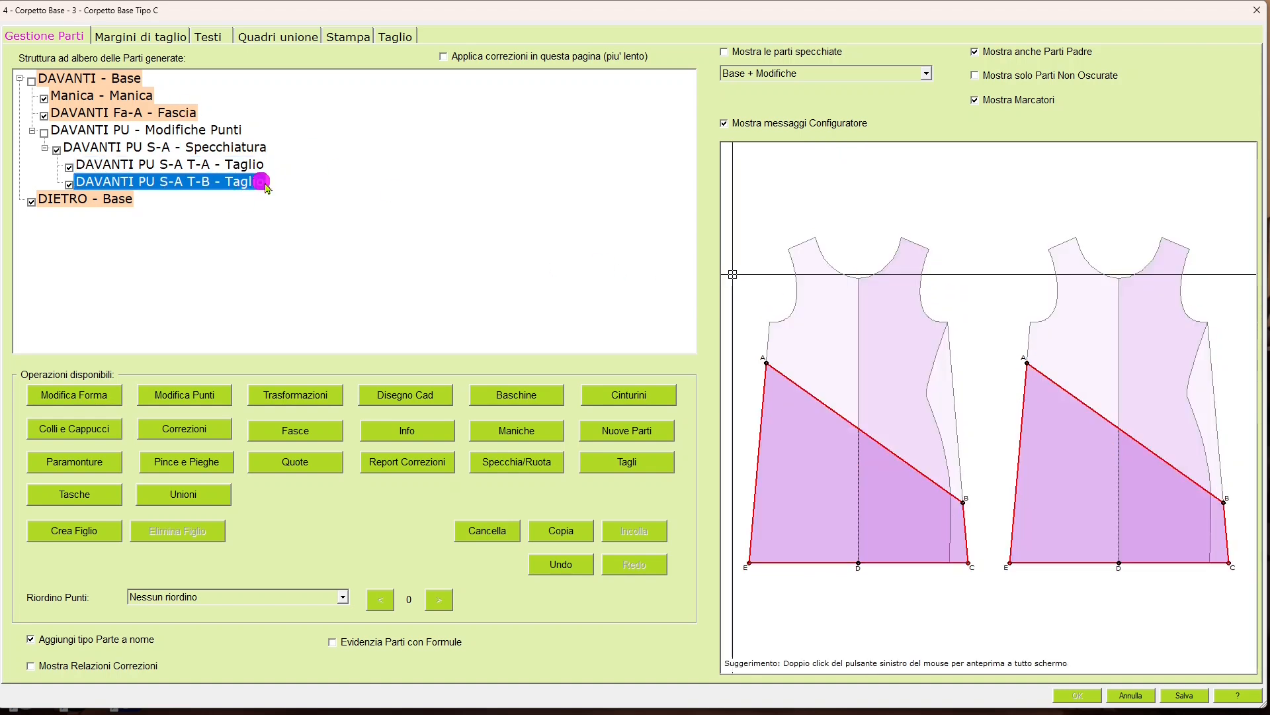
{"action": "left_click", "coordinate": [264, 149]}
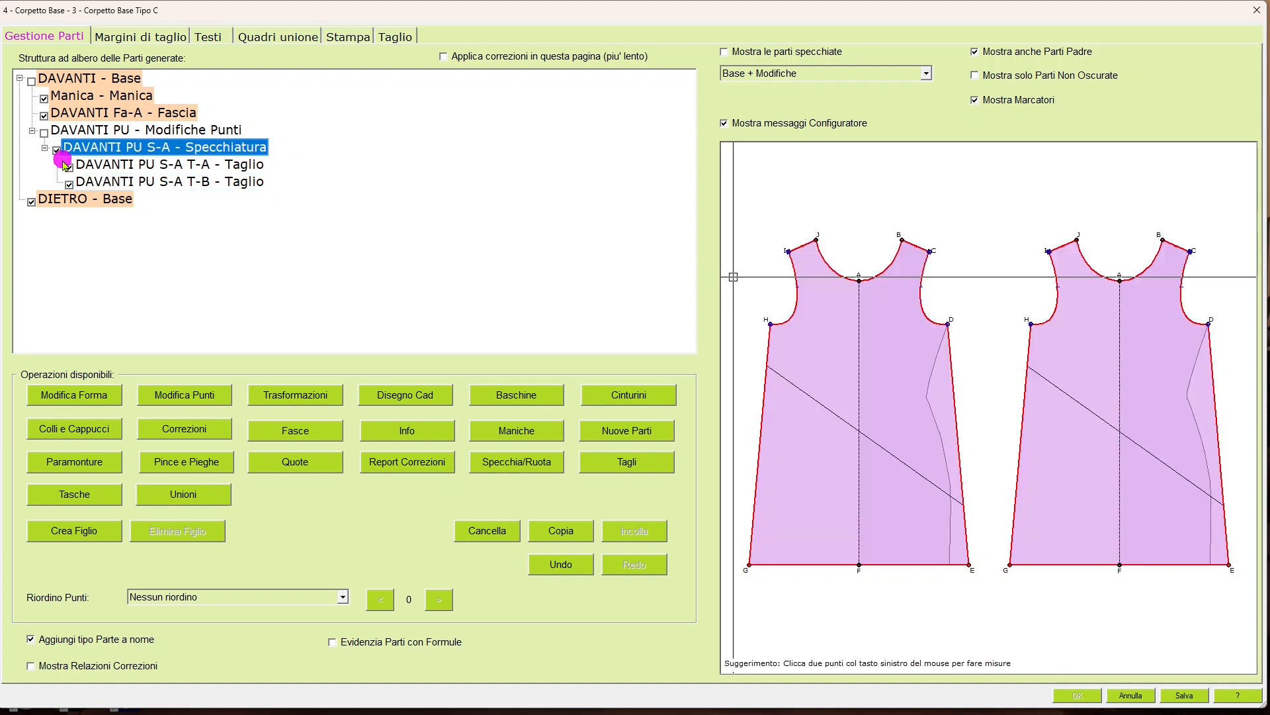
{"action": "left_click", "coordinate": [56, 150]}
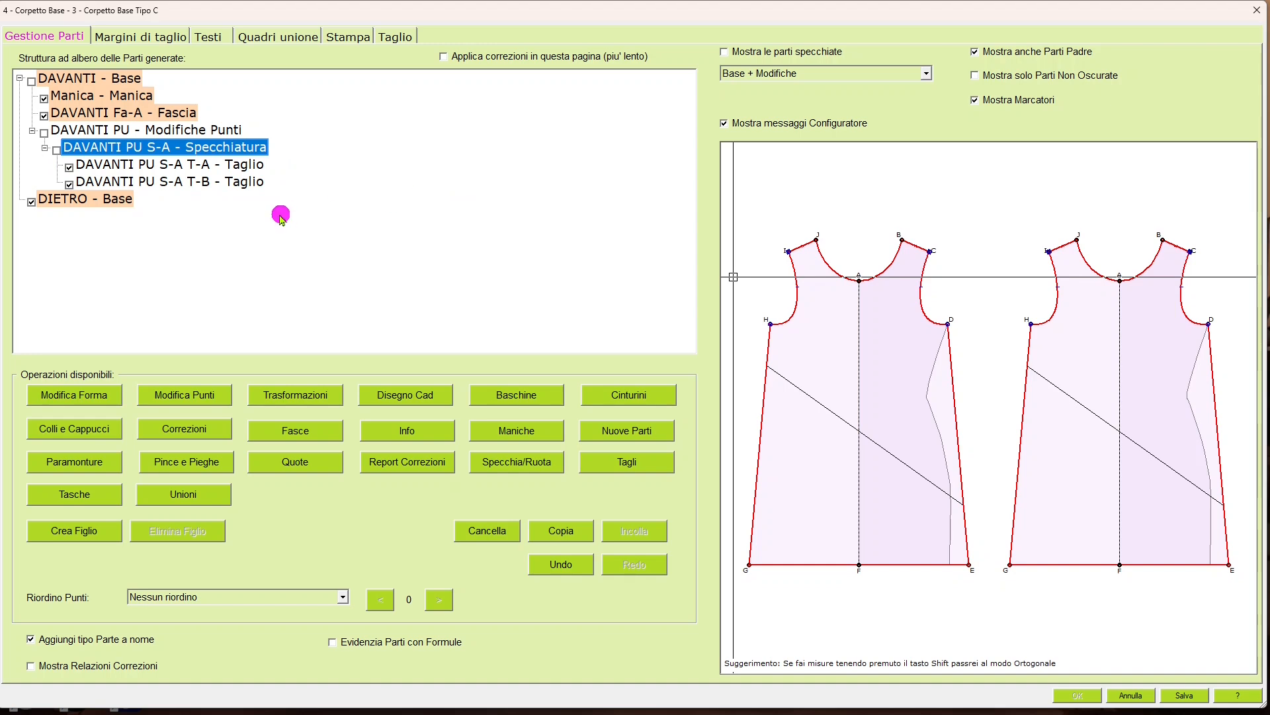
Select the lower cut part DAVANTI PU S-A T-B and check the tunic's reference photo.
{"action": "left_click", "coordinate": [246, 187]}
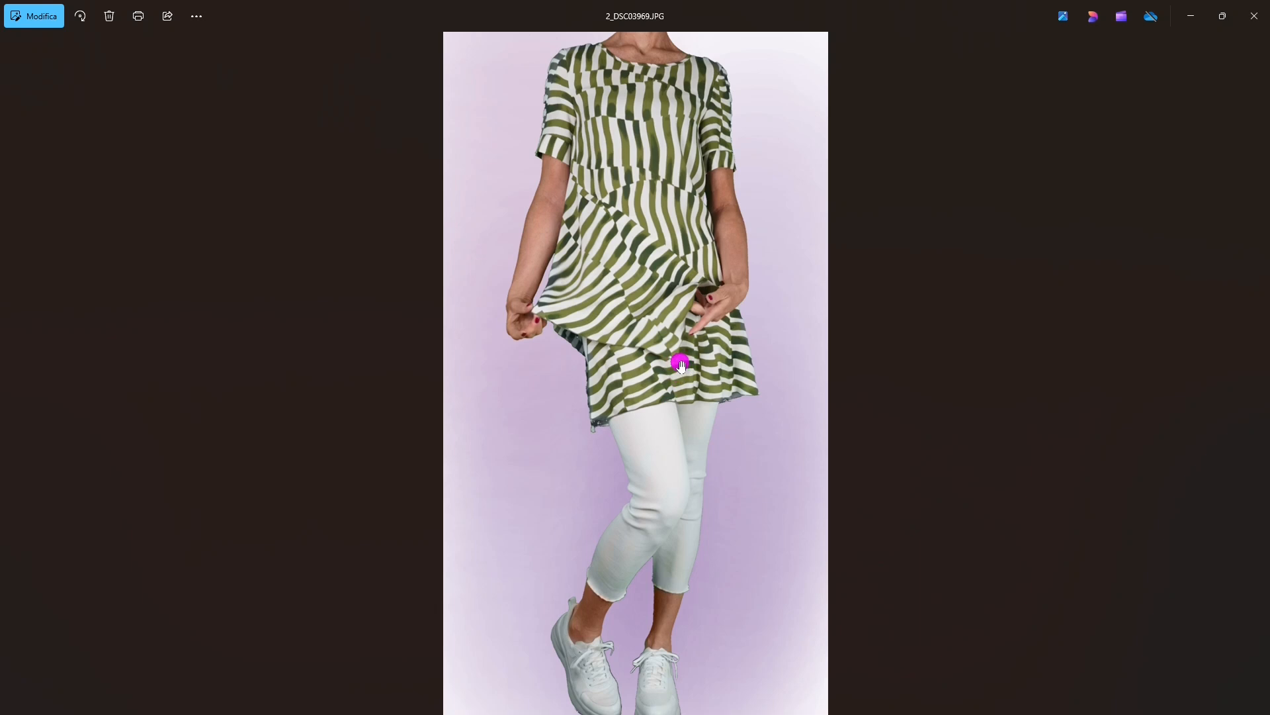
{"action": "left_click", "coordinate": [1190, 16]}
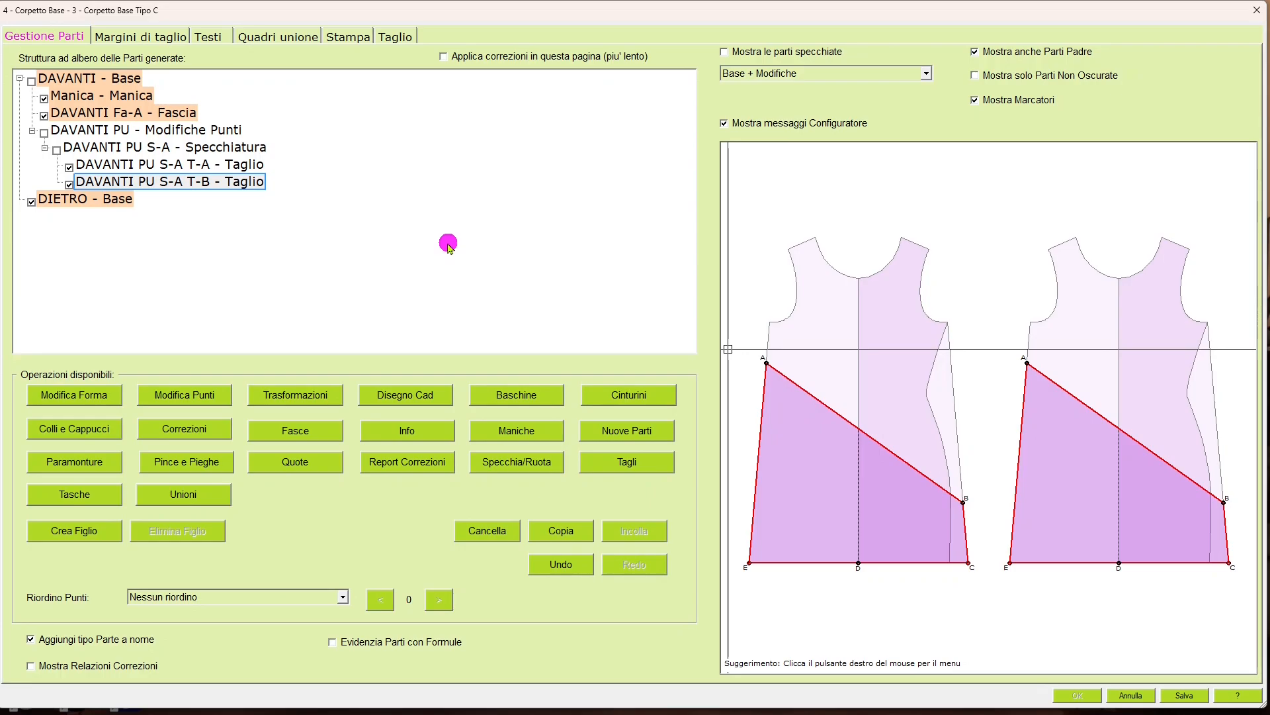
{"action": "left_click", "coordinate": [259, 184]}
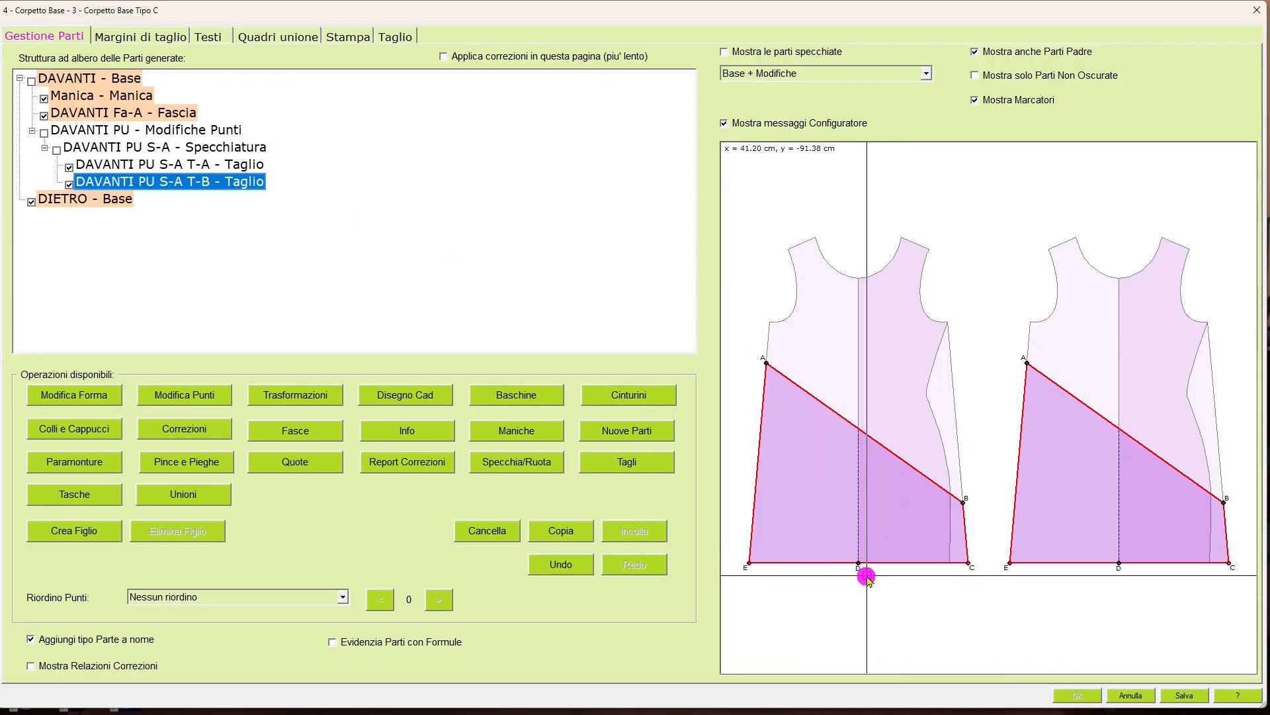
Delete the middle hem point D from DAVANTI PU S-A T-B, applying a straight line (Applica linea retta), and confirm the point changes.
{"action": "left_click", "coordinate": [180, 395]}
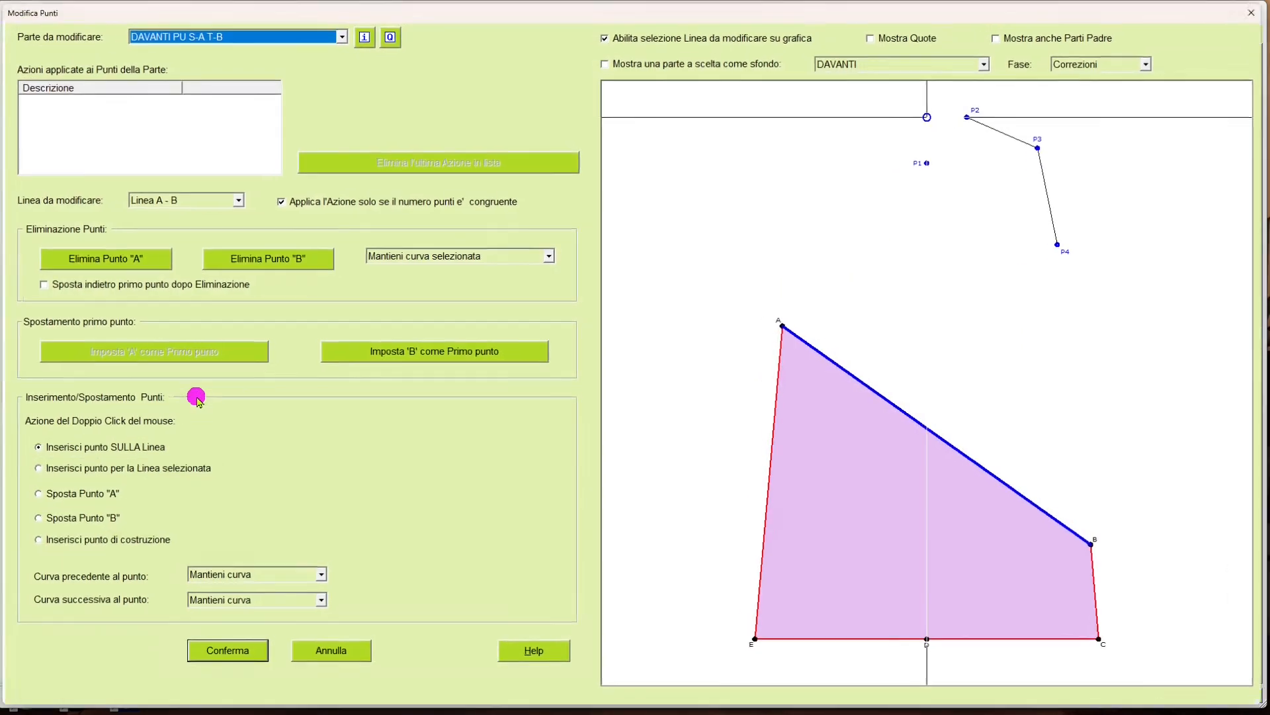
{"action": "left_click", "coordinate": [998, 639]}
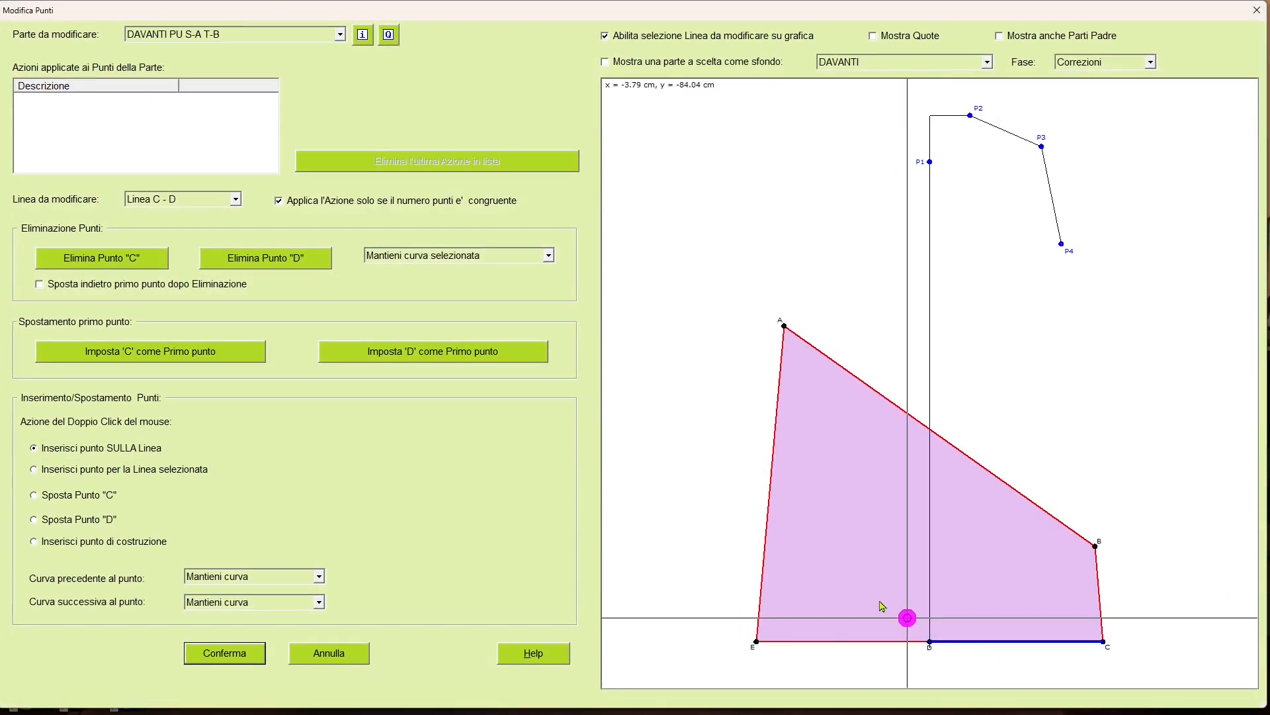
{"action": "left_click", "coordinate": [549, 255]}
{"action": "left_click", "coordinate": [486, 293]}
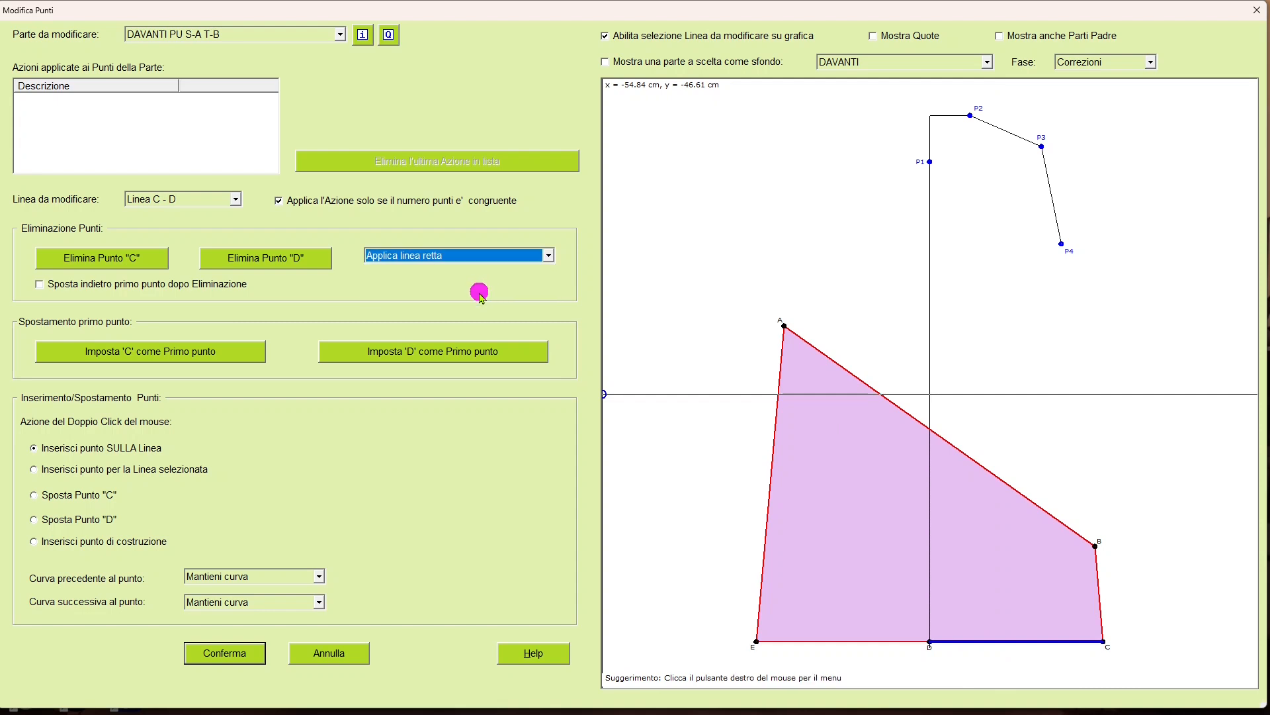
{"action": "left_click", "coordinate": [301, 258]}
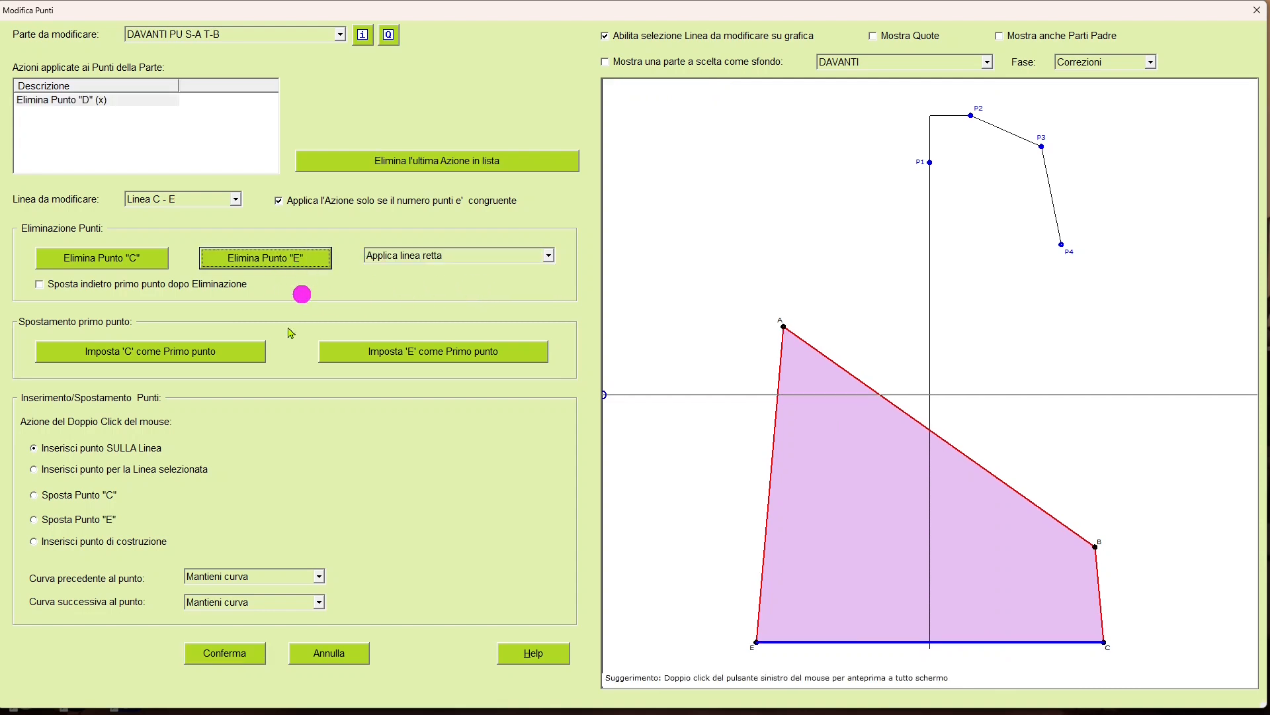
{"action": "left_click", "coordinate": [242, 653]}
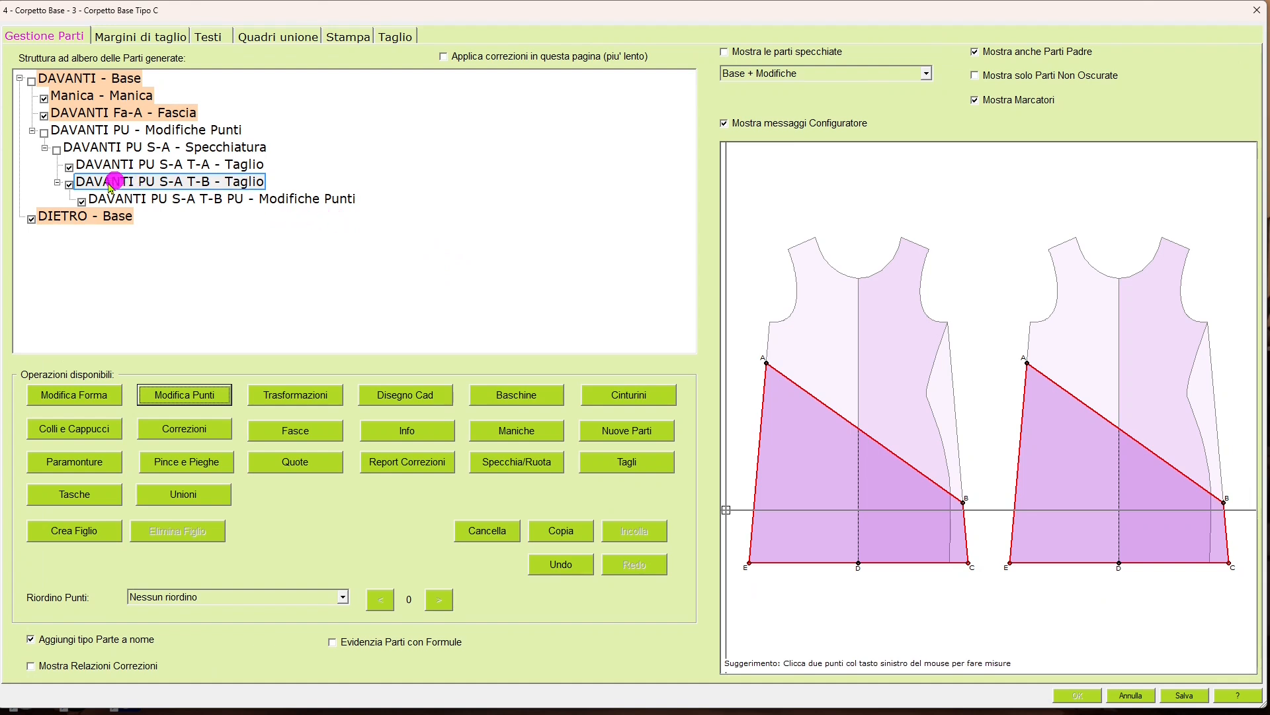
Deactivate DAVANTI PU S-A T-B, then create a child part from its point-modified part and select that child.
{"action": "left_click", "coordinate": [69, 185]}
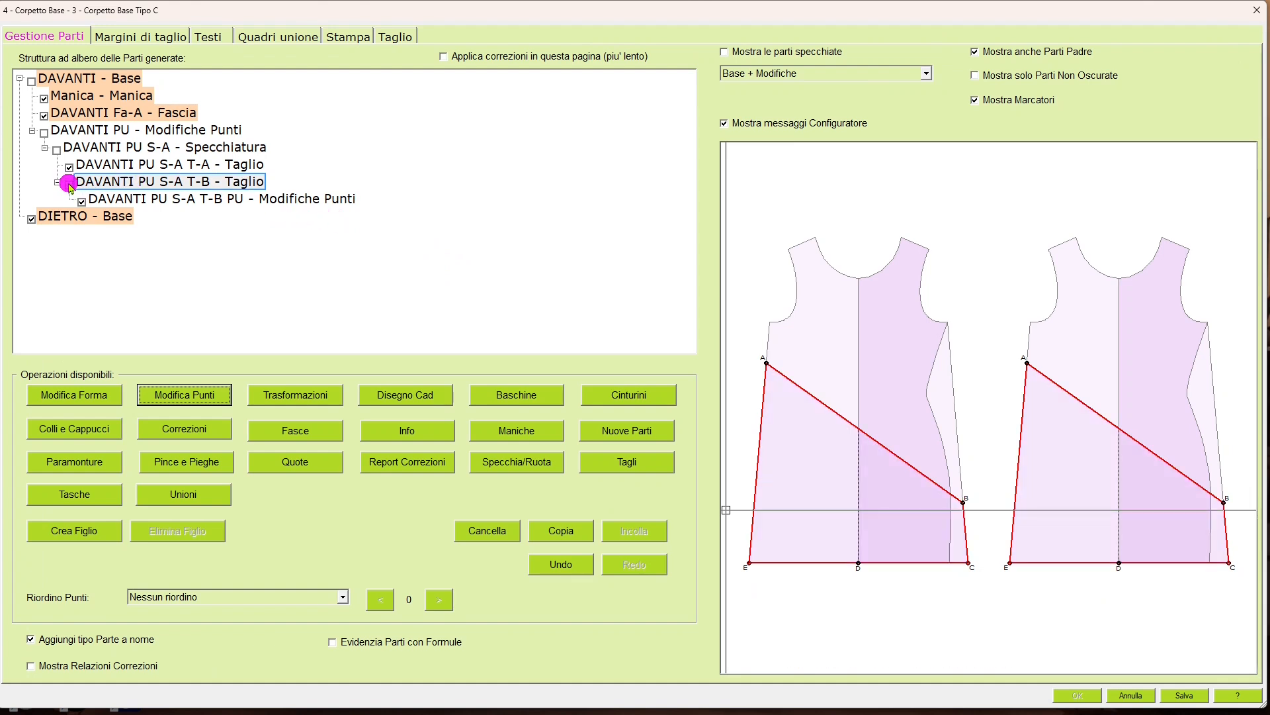
{"action": "left_click", "coordinate": [326, 199]}
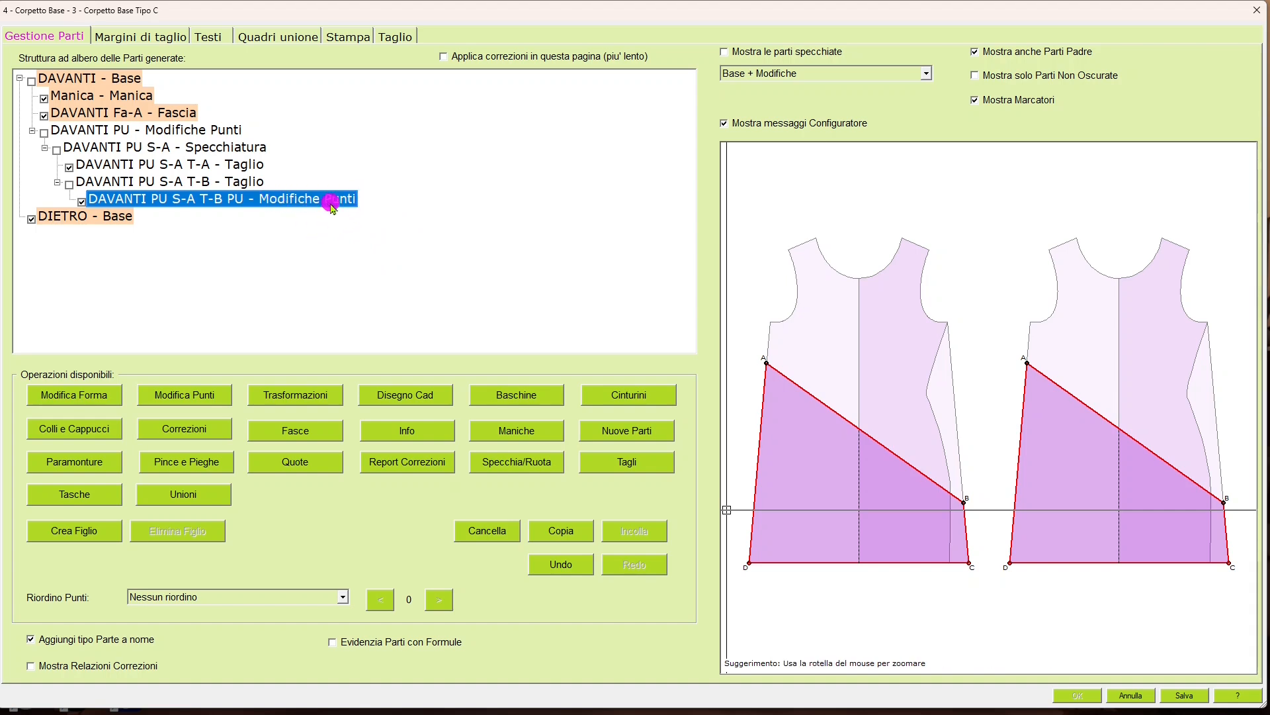
{"action": "left_click", "coordinate": [103, 530]}
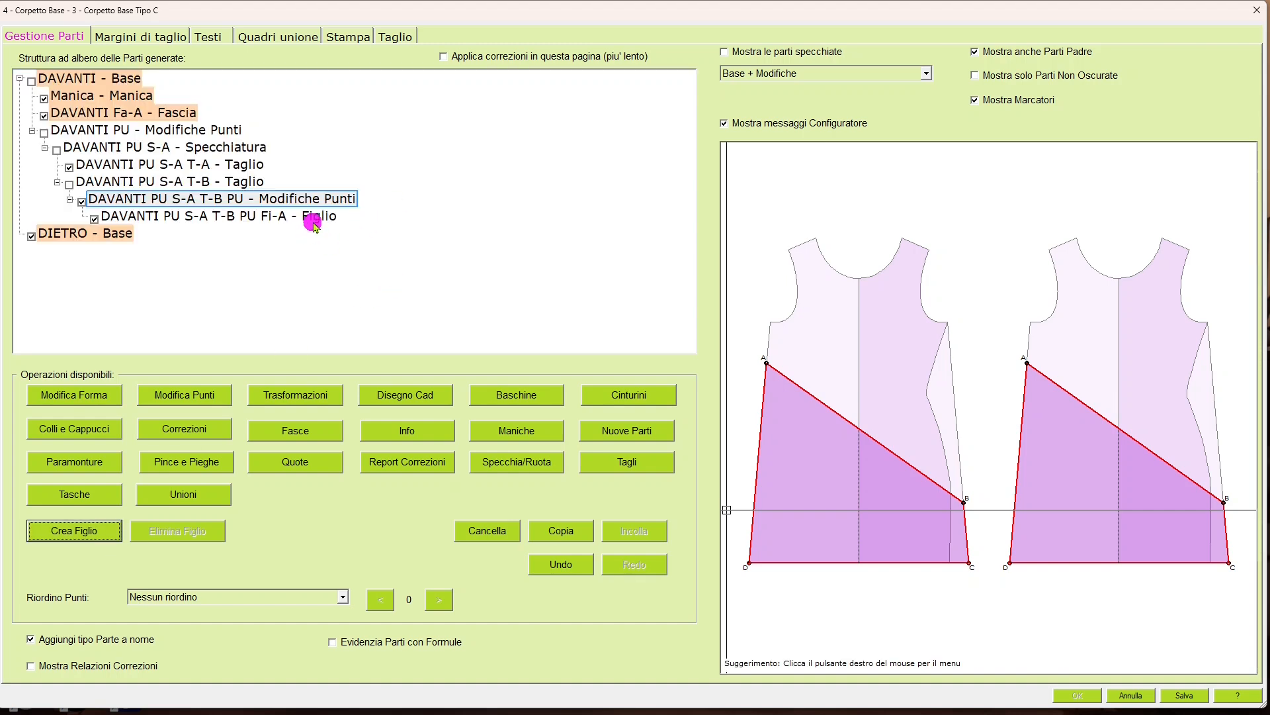
{"action": "left_click", "coordinate": [315, 221]}
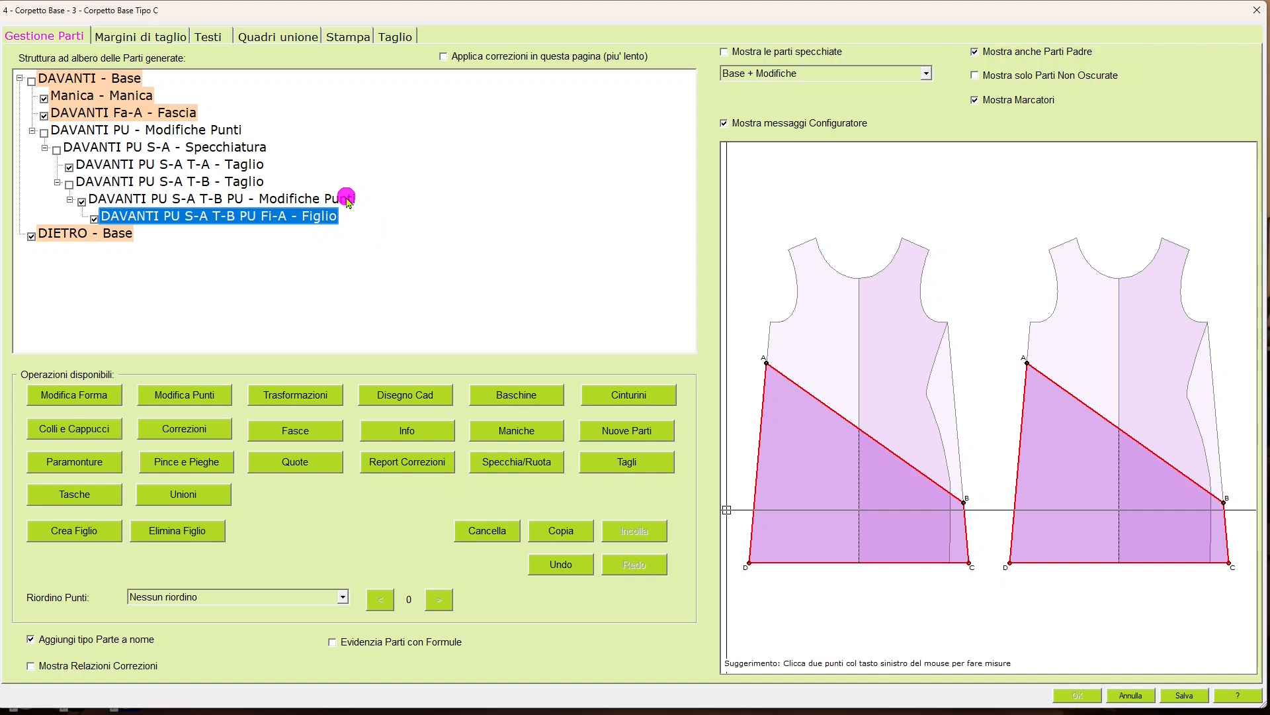
{"action": "left_click", "coordinate": [315, 222]}
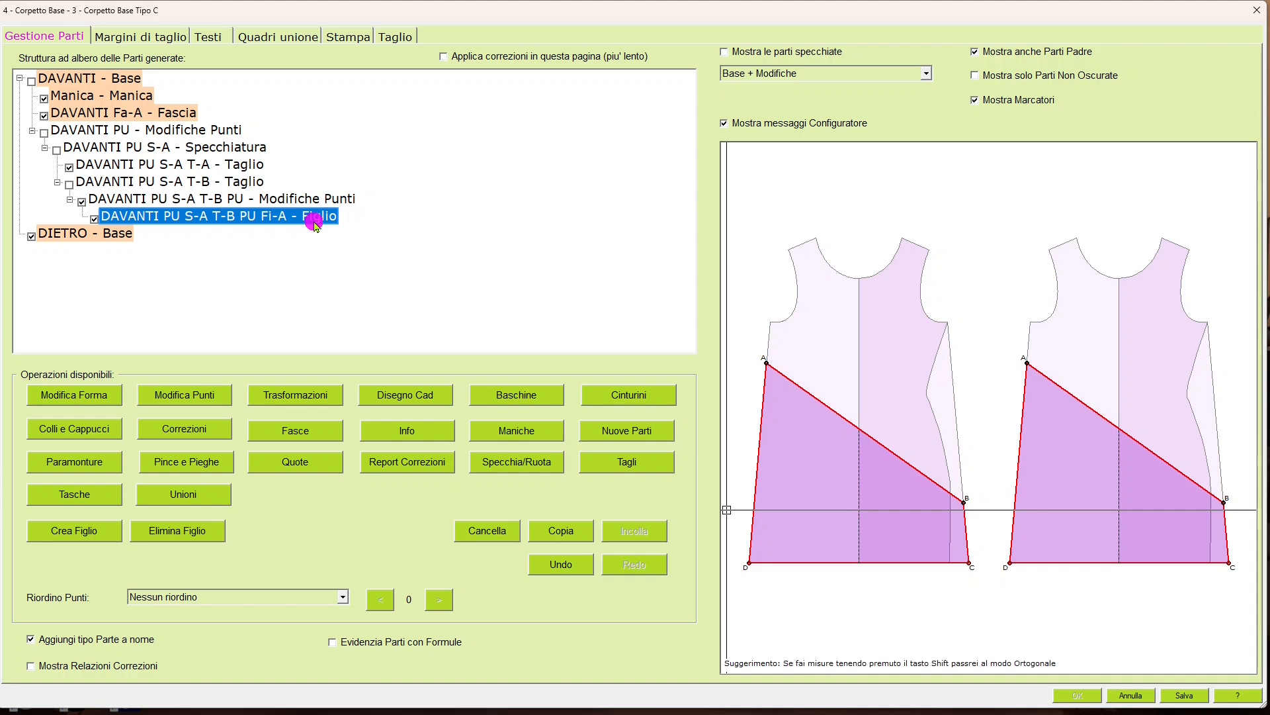
Open the child part's shape for editing and calculate 63,76 ÷ 4 in the Calculator, then close it.
{"action": "left_click", "coordinate": [97, 397]}
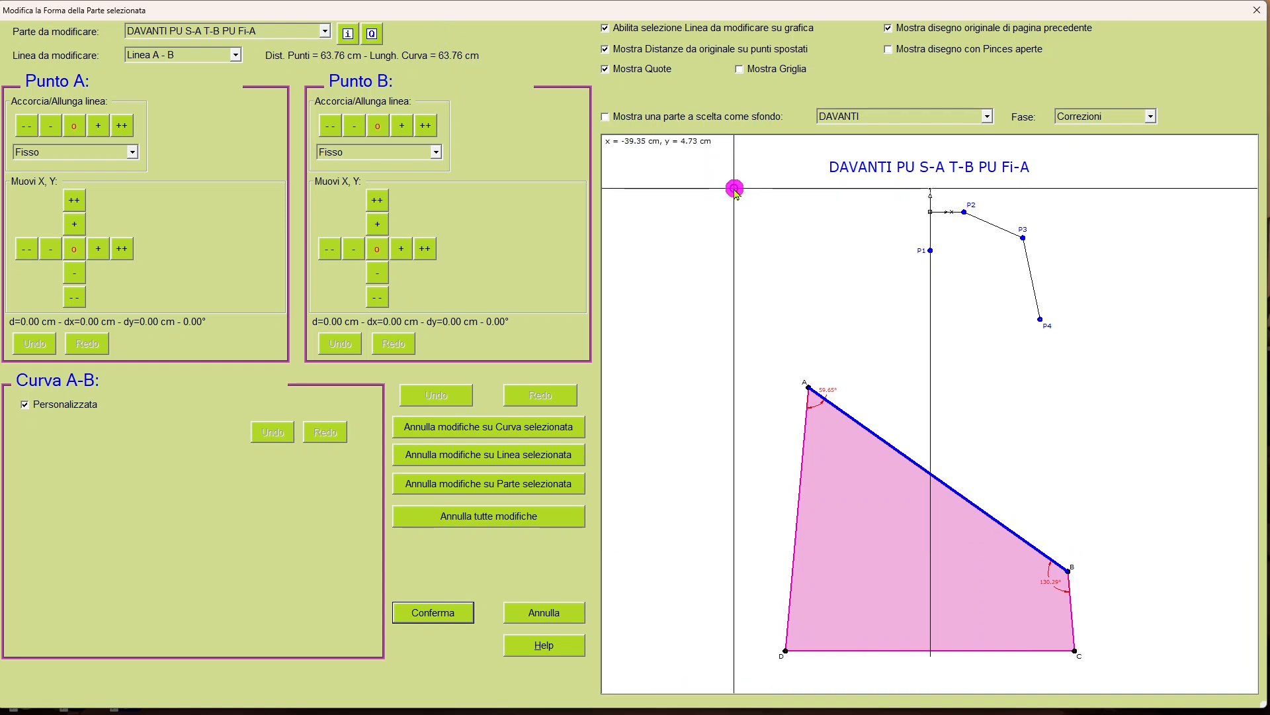
{"action": "key", "text": "XF86Calculator"}
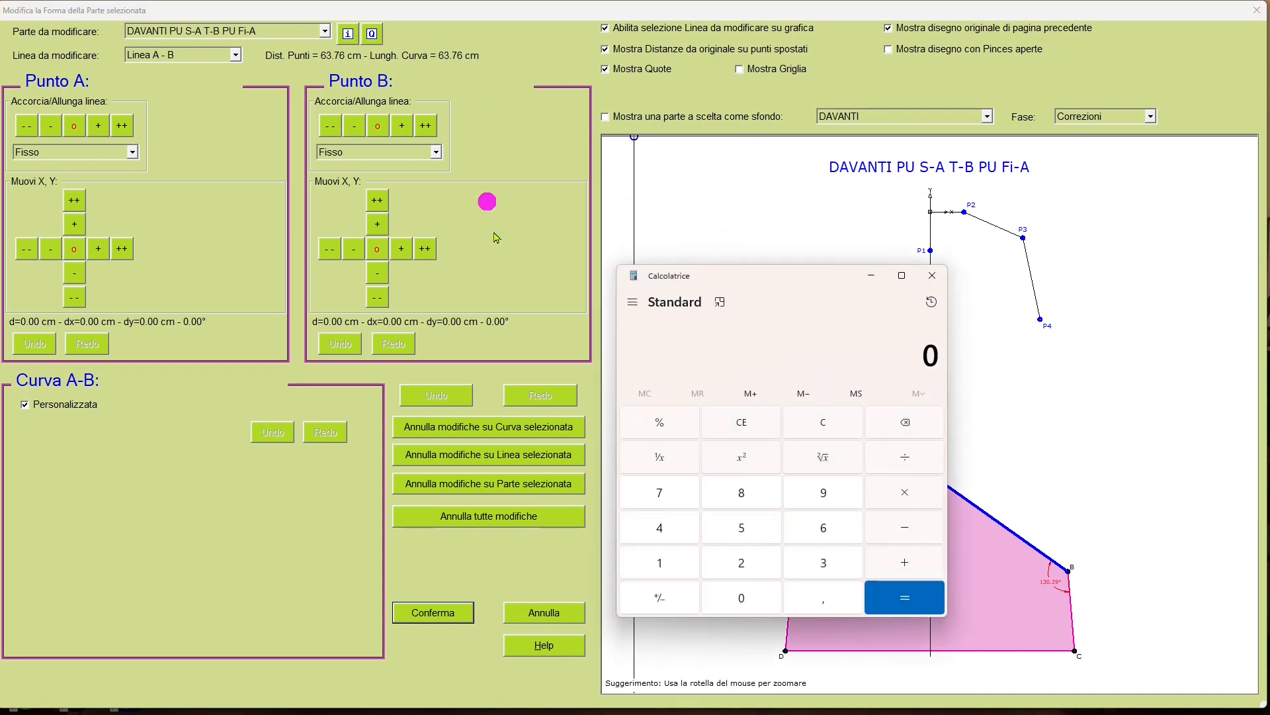
{"action": "left_click", "coordinate": [833, 527]}
{"action": "left_click", "coordinate": [825, 563]}
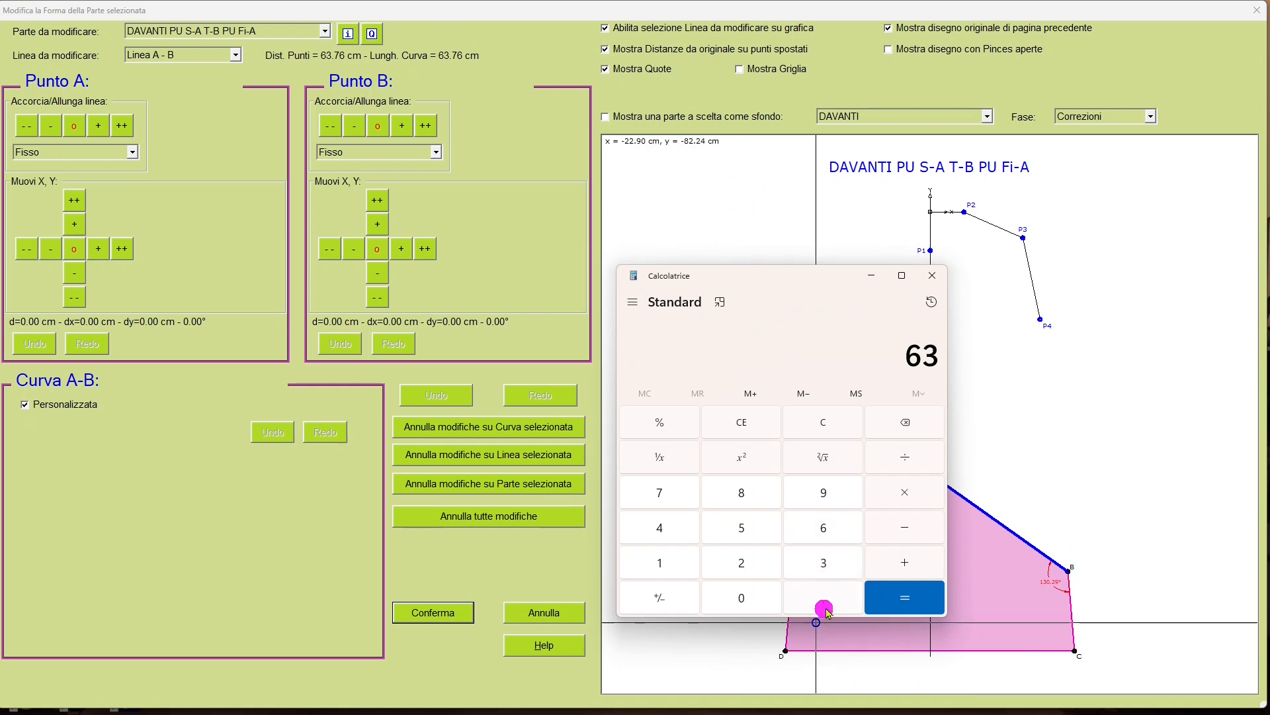
{"action": "left_click", "coordinate": [824, 599]}
{"action": "left_click", "coordinate": [661, 492]}
{"action": "left_click", "coordinate": [827, 528]}
{"action": "left_click", "coordinate": [913, 459]}
{"action": "left_click", "coordinate": [662, 529]}
{"action": "left_click", "coordinate": [900, 604]}
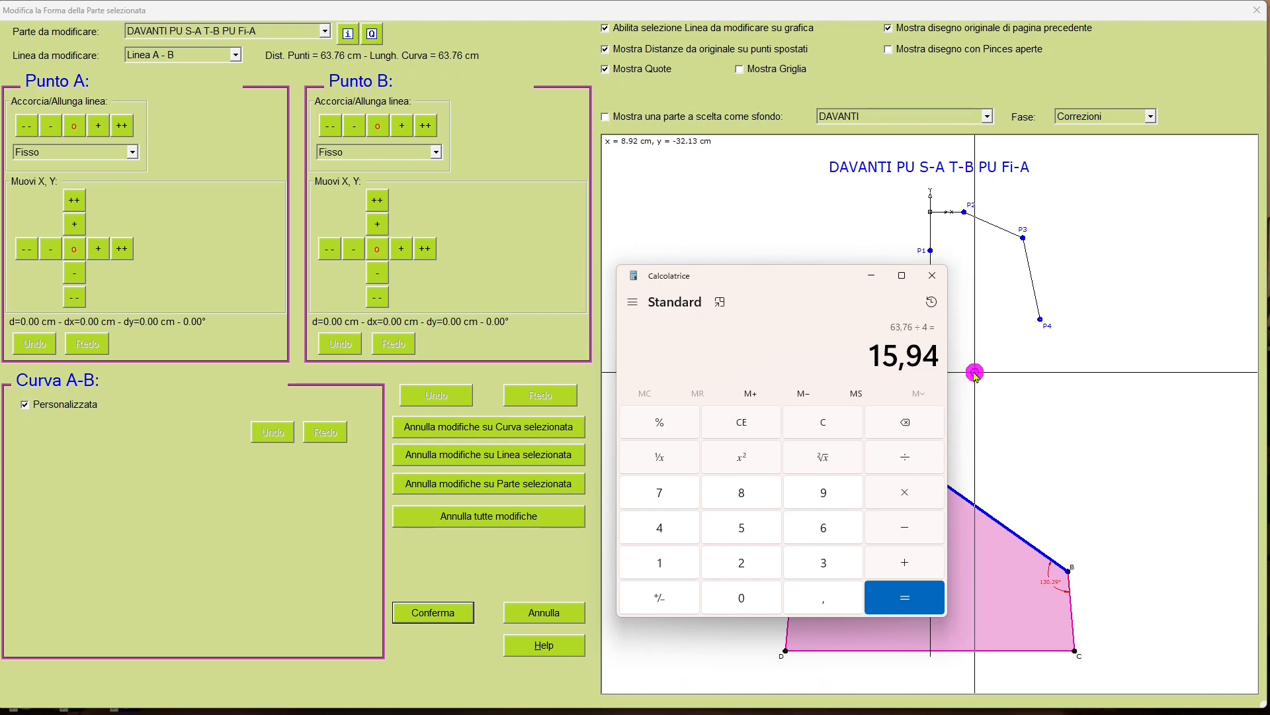
{"action": "left_click", "coordinate": [937, 275]}
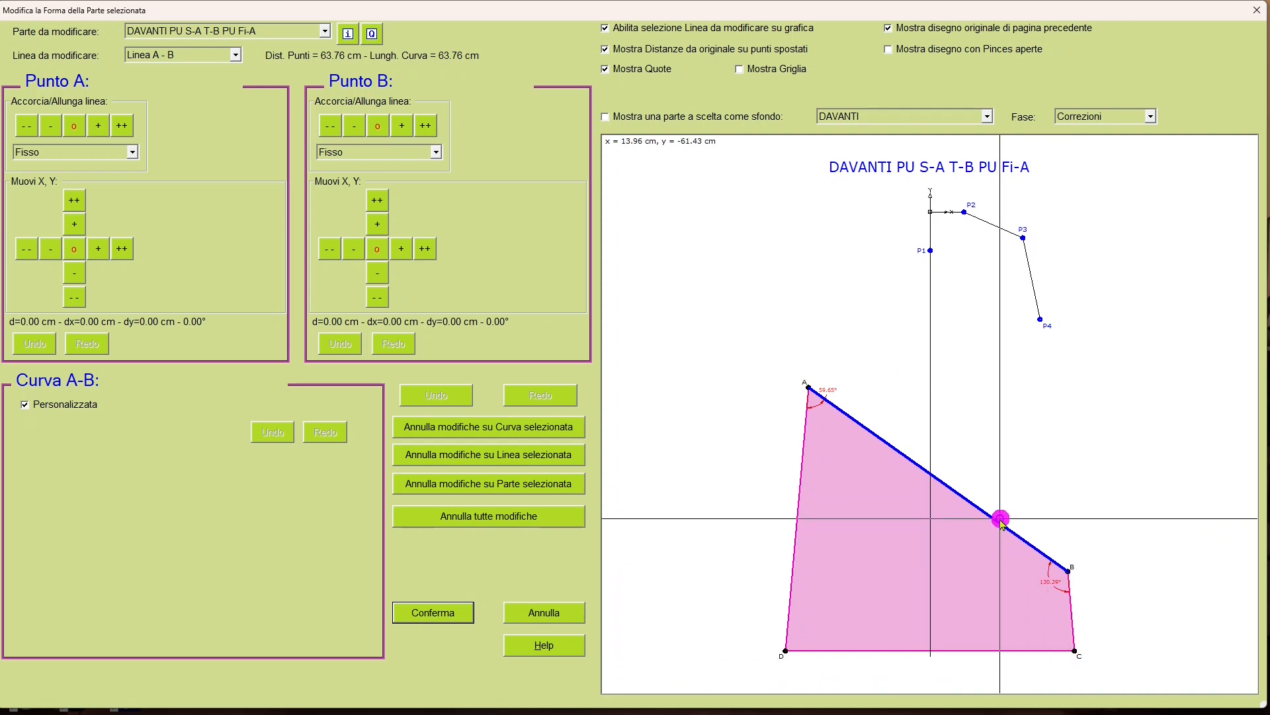
Shorten line A-B by 16 cm at point B.
{"action": "left_click", "coordinate": [331, 127]}
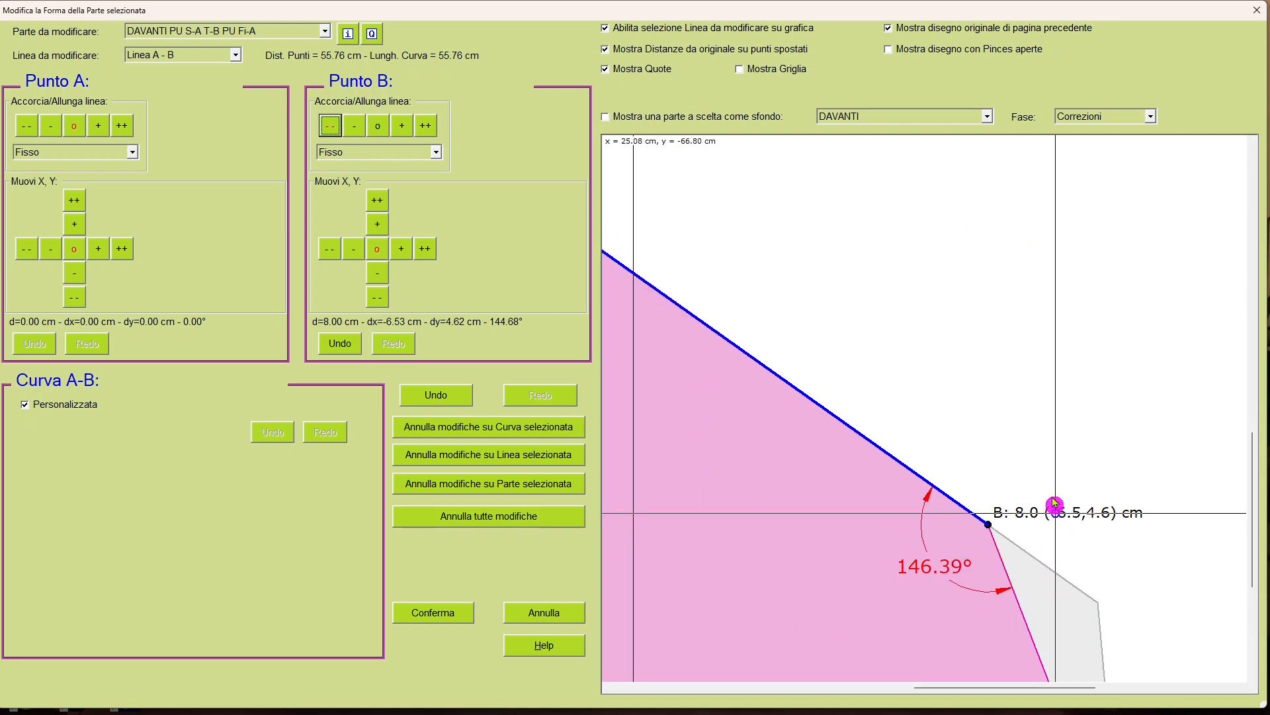
{"action": "left_click", "coordinate": [330, 126]}
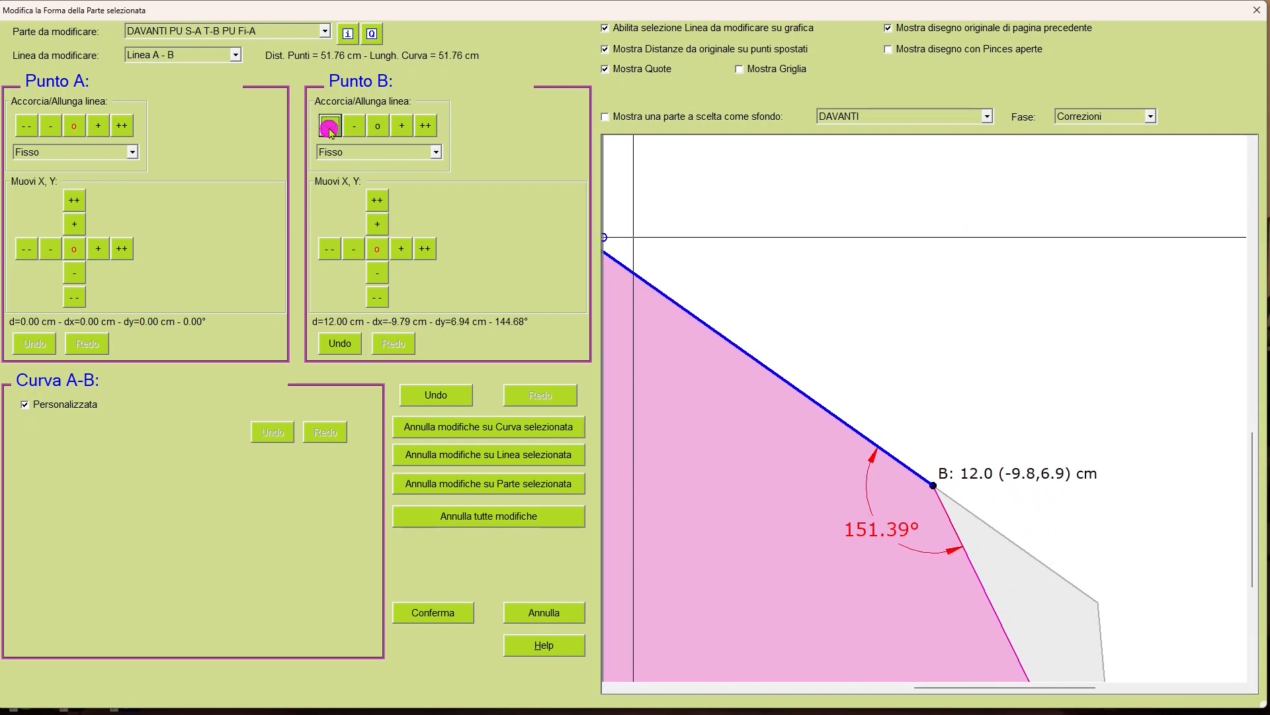
{"action": "left_click", "coordinate": [331, 127]}
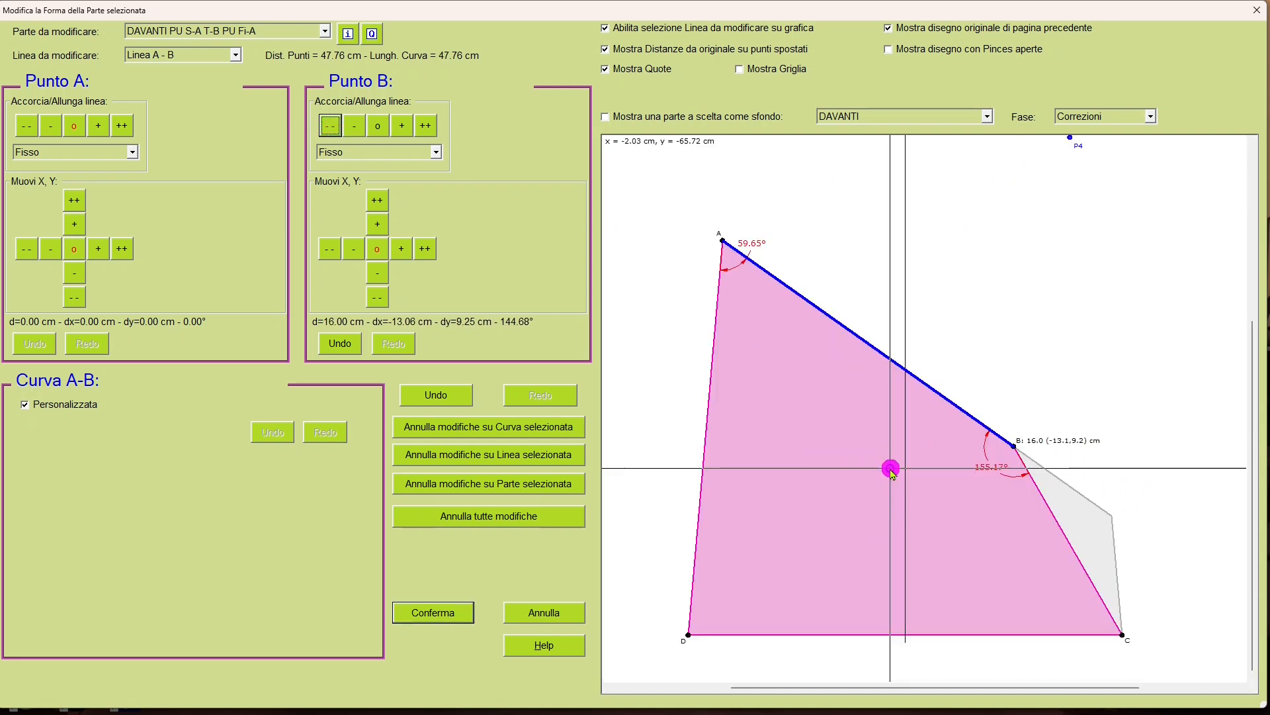
Select the side line D-A and calculate 52,96 ÷ 3 in the Calculator.
{"action": "left_click", "coordinate": [704, 453]}
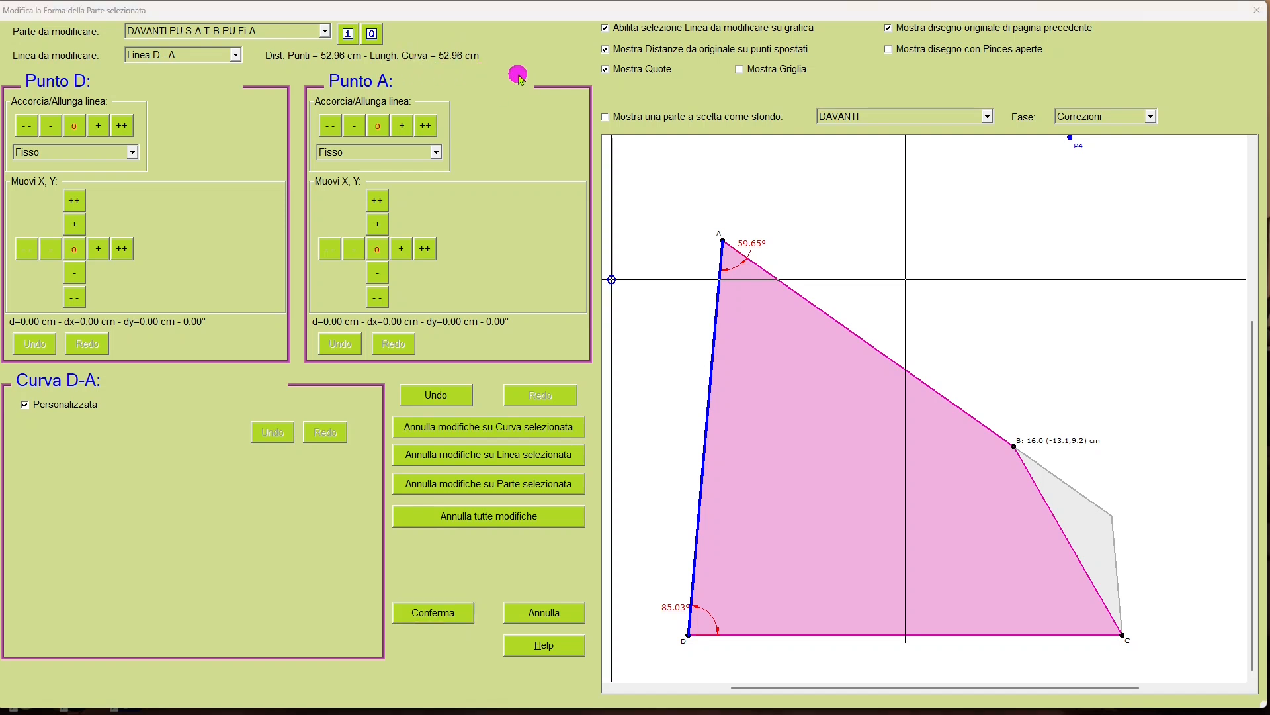
{"action": "left_click", "coordinate": [744, 527]}
{"action": "left_click", "coordinate": [744, 561]}
{"action": "left_click", "coordinate": [826, 596]}
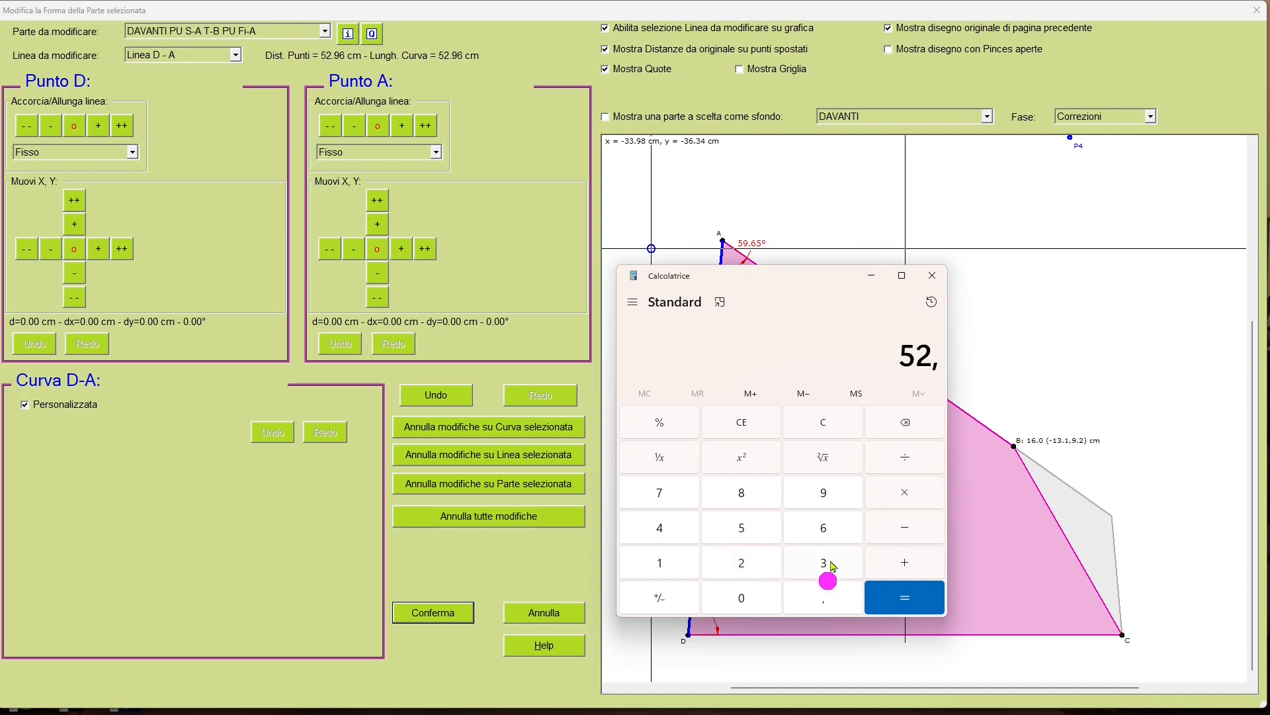
{"action": "left_click", "coordinate": [823, 492]}
{"action": "left_click", "coordinate": [824, 527]}
{"action": "left_click", "coordinate": [905, 457]}
{"action": "left_click", "coordinate": [824, 562]}
{"action": "left_click", "coordinate": [904, 597]}
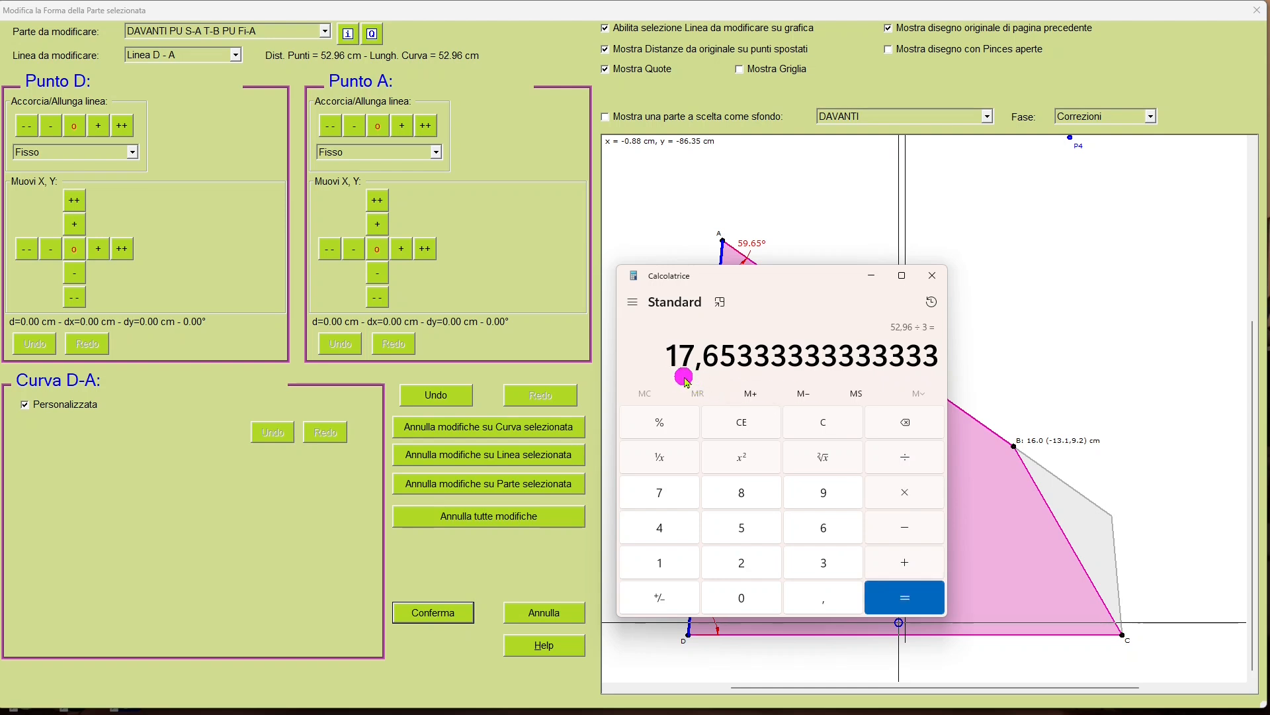
Close the Calculator and shorten line D-A by 18 cm at point D.
{"action": "left_click", "coordinate": [933, 276]}
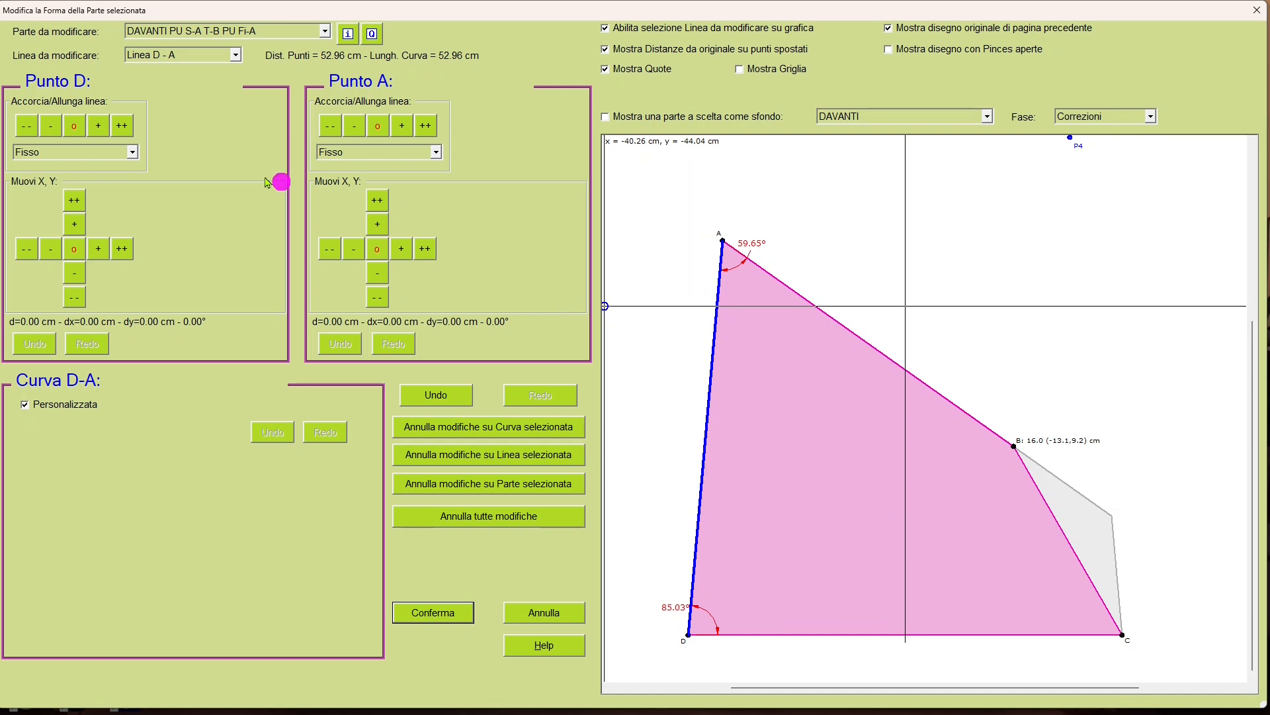
{"action": "left_click", "coordinate": [24, 130]}
{"action": "left_click", "coordinate": [25, 130]}
{"action": "left_click", "coordinate": [27, 126]}
{"action": "left_click", "coordinate": [26, 126]}
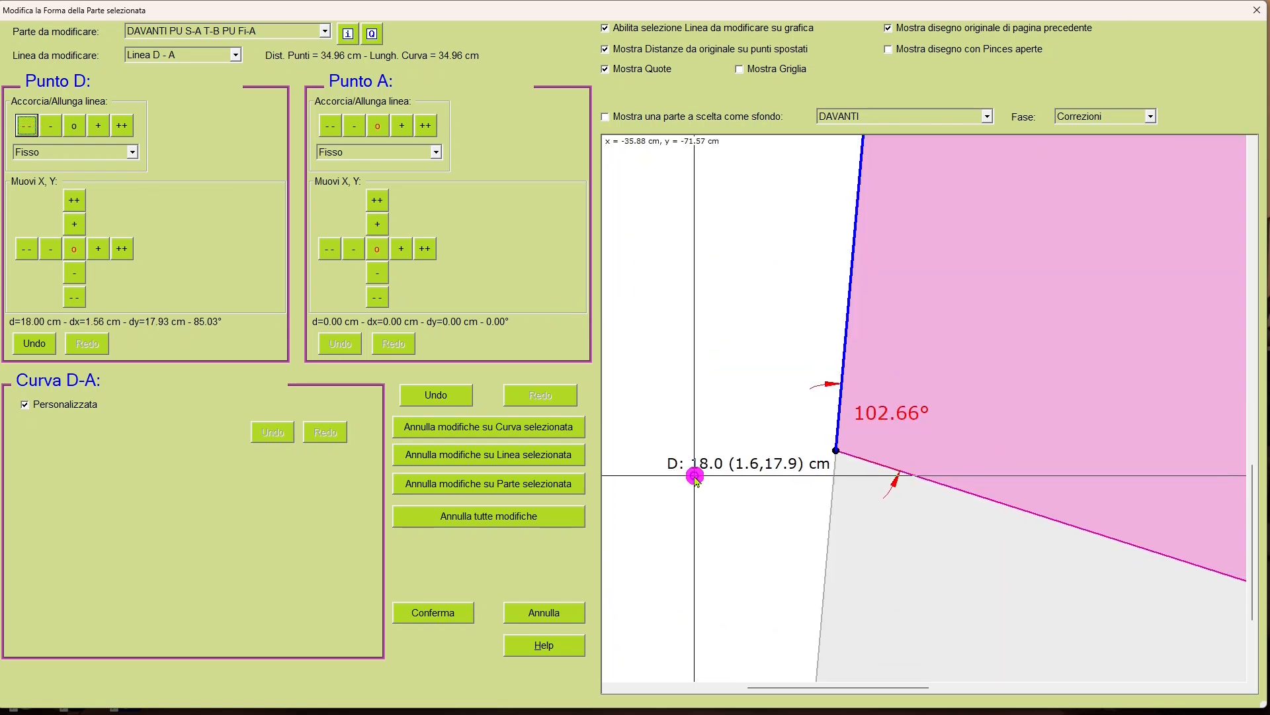
{"action": "scroll", "coordinate": [726, 493], "scroll_direction": "down", "scroll_amount": 3}
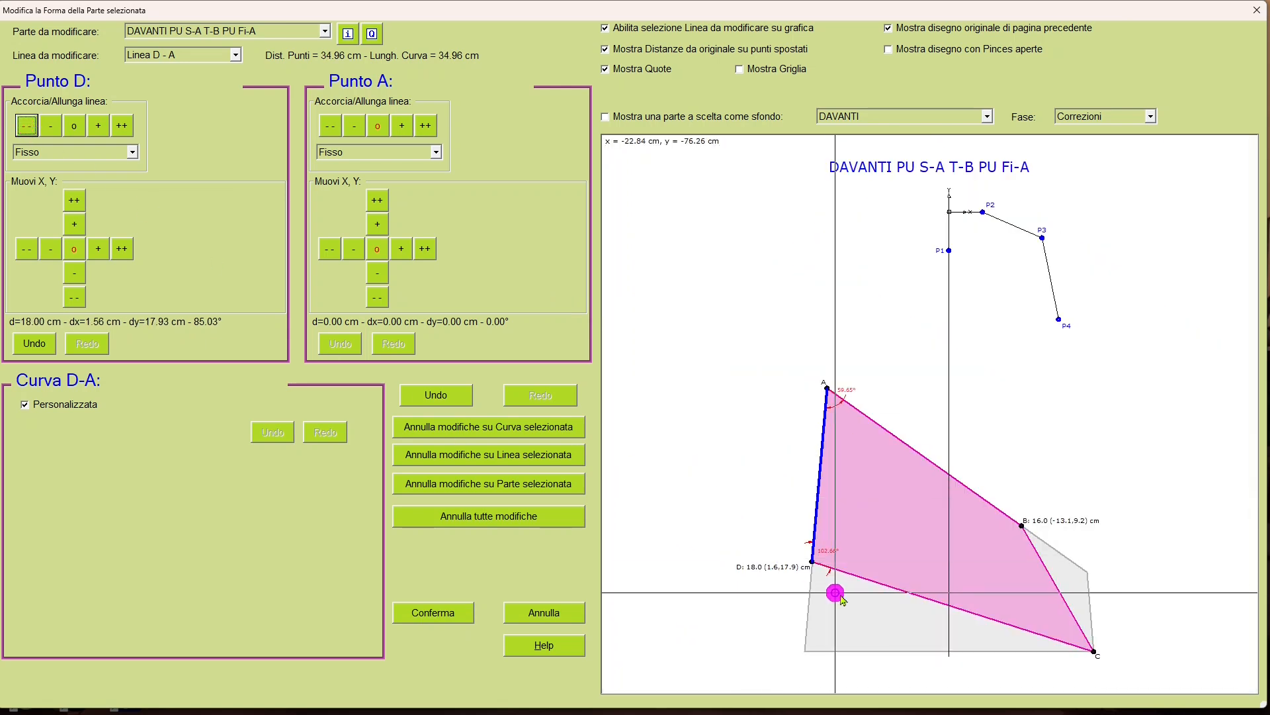
Select the hem line C-D and raise point C vertically by 5 cm.
{"action": "left_click", "coordinate": [982, 620]}
{"action": "mouse_move", "coordinate": [982, 622]}
{"action": "left_mouse_down"}
{"action": "mouse_move", "coordinate": [953, 655]}
{"action": "mouse_move", "coordinate": [931, 597]}
{"action": "mouse_move", "coordinate": [1002, 622]}
{"action": "left_mouse_up"}
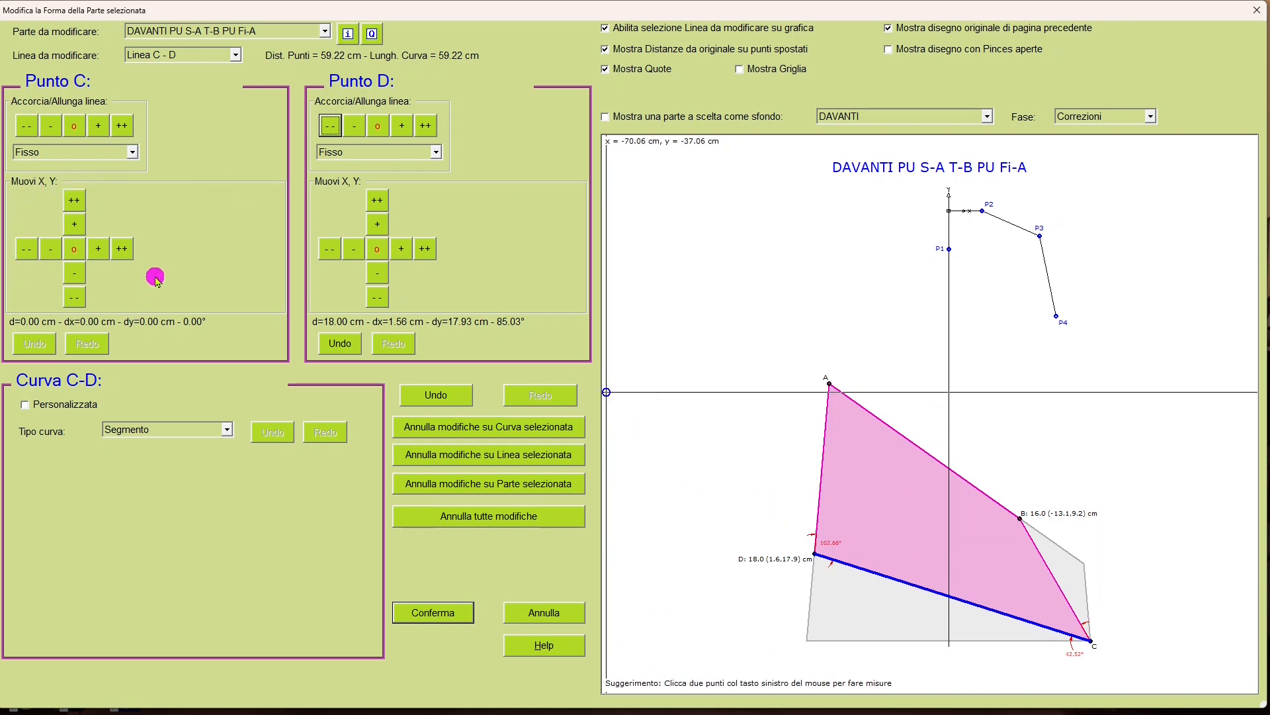
{"action": "left_click", "coordinate": [75, 199]}
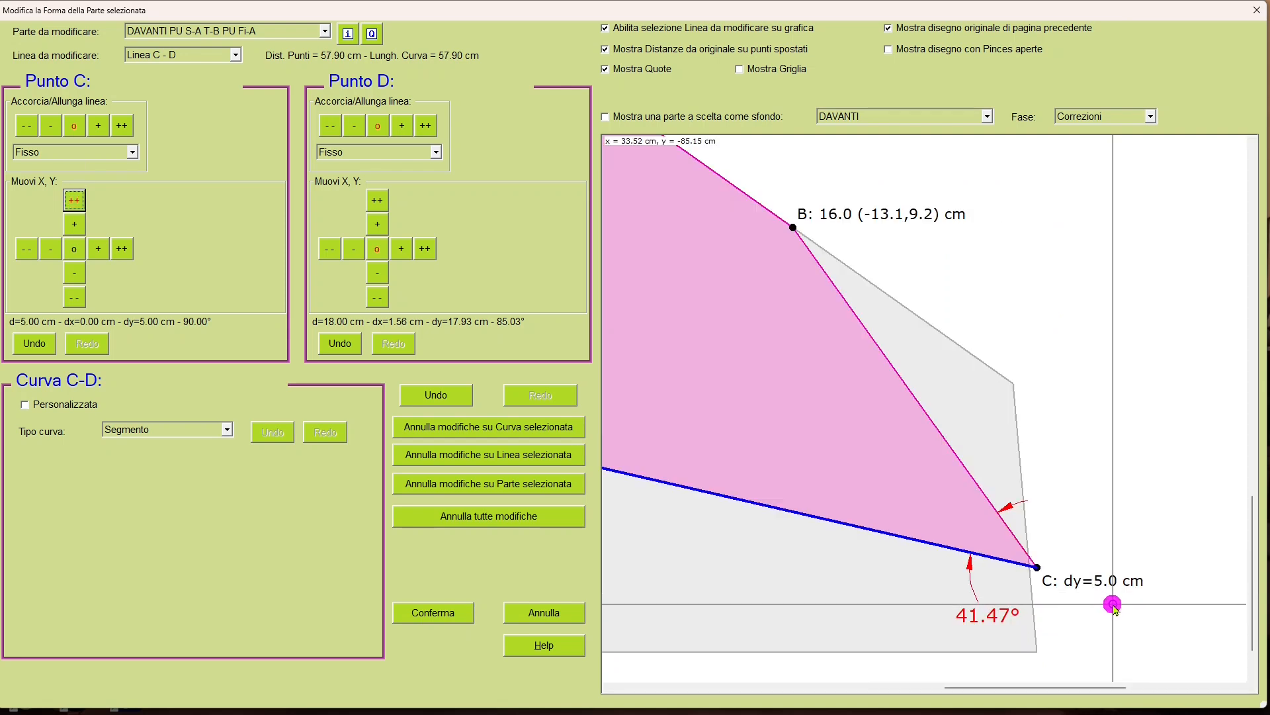
{"action": "scroll", "coordinate": [1109, 632], "scroll_direction": "down", "scroll_amount": 3}
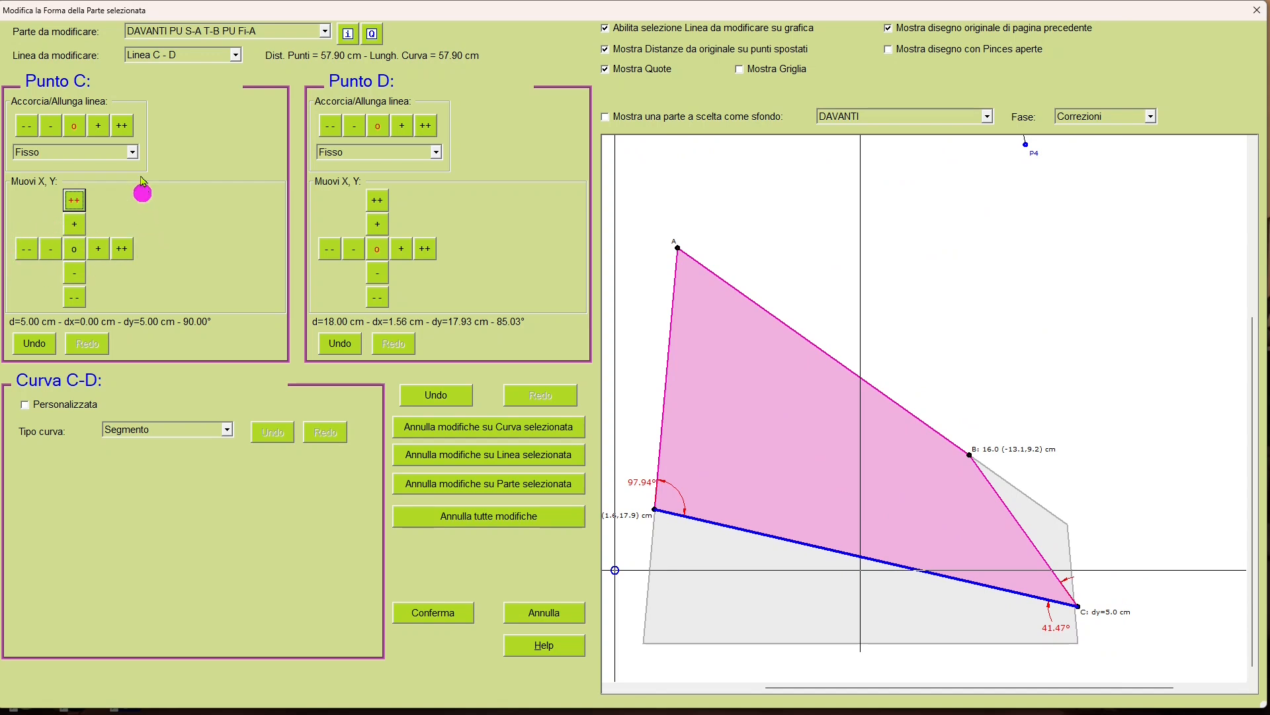
Shift point C horizontally by -22 cm so the corner at C is about 90°.
{"action": "left_click", "coordinate": [27, 249]}
{"action": "scroll", "coordinate": [1022, 615], "scroll_direction": "up", "scroll_amount": 3}
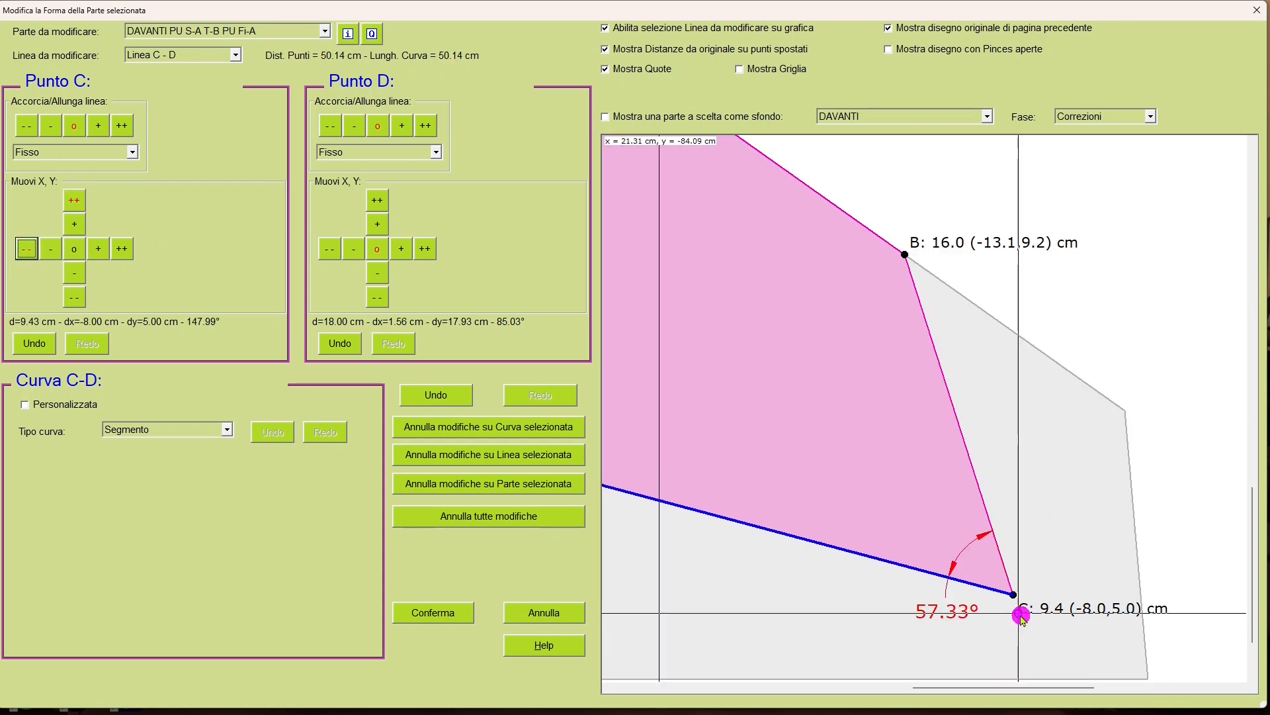
{"action": "scroll", "coordinate": [1022, 615], "scroll_direction": "up", "scroll_amount": 2}
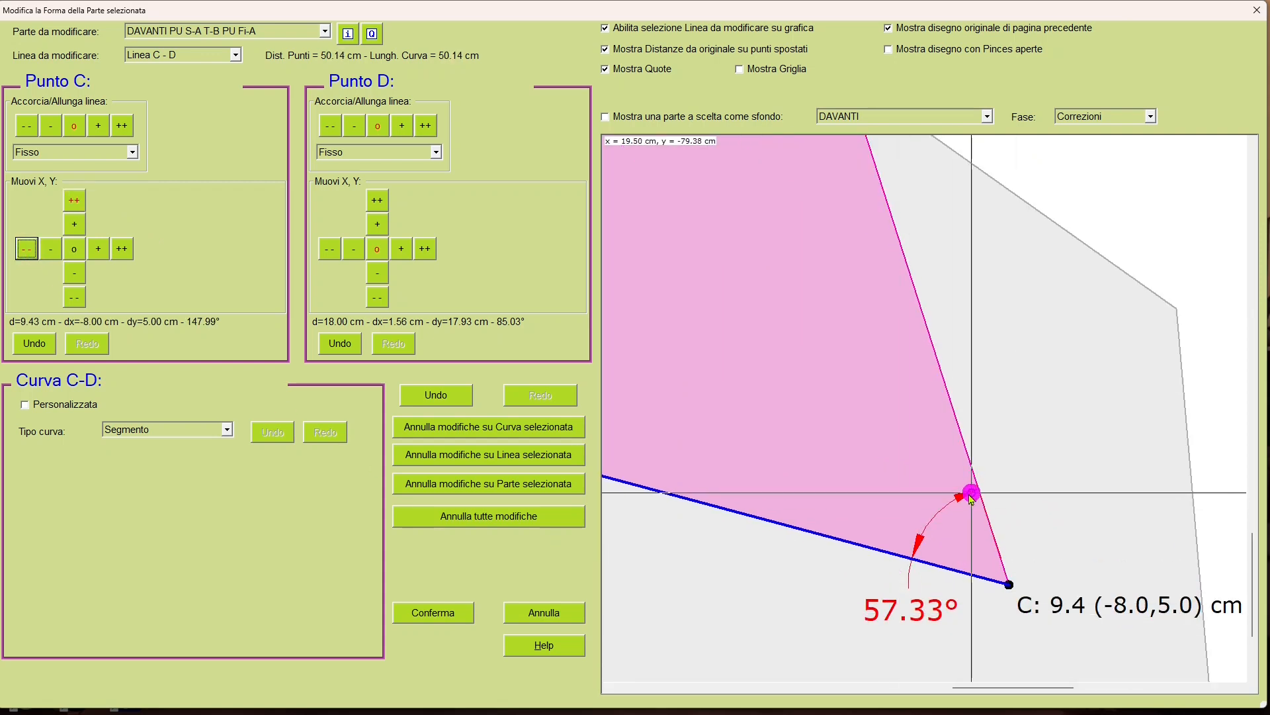
{"action": "left_click", "coordinate": [29, 253]}
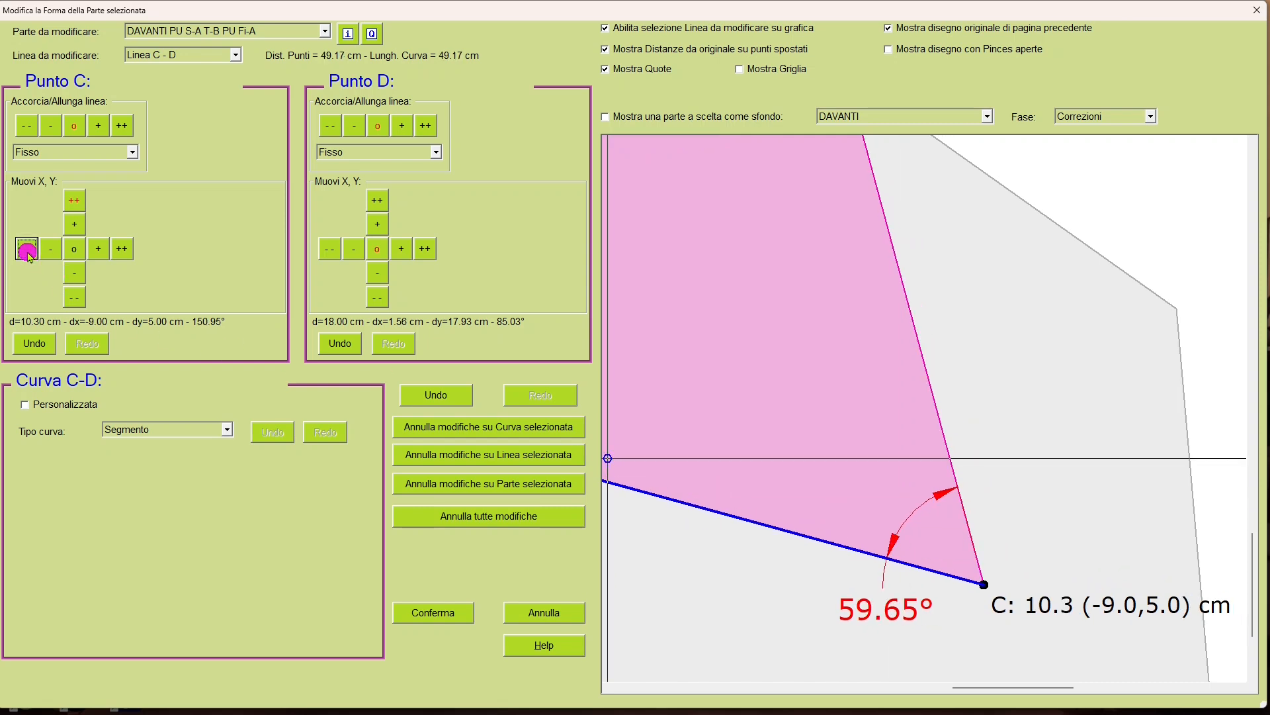
{"action": "left_click", "coordinate": [29, 254]}
{"action": "left_click", "coordinate": [29, 253]}
{"action": "left_click", "coordinate": [29, 253]}
{"action": "left_click", "coordinate": [29, 253]}
{"action": "left_click", "coordinate": [29, 253]}
{"action": "scroll", "coordinate": [741, 622], "scroll_direction": "down", "scroll_amount": 2}
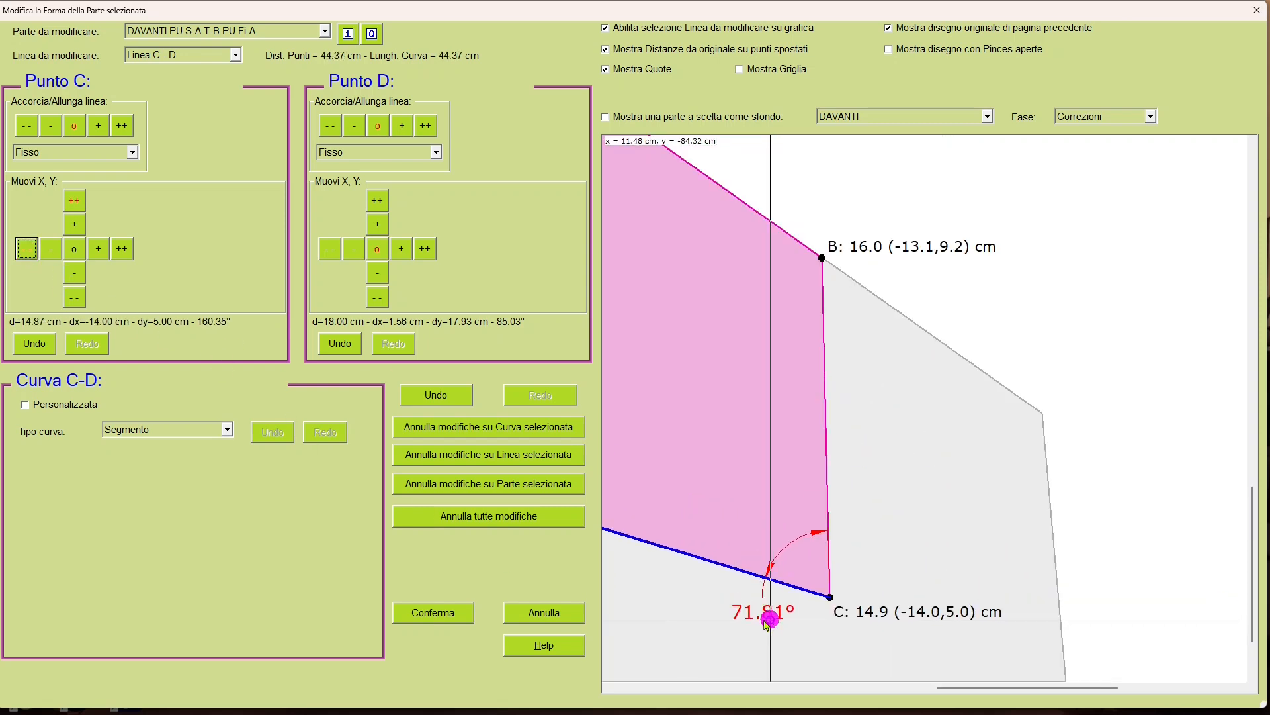
{"action": "left_click", "coordinate": [25, 253]}
{"action": "left_click", "coordinate": [26, 253]}
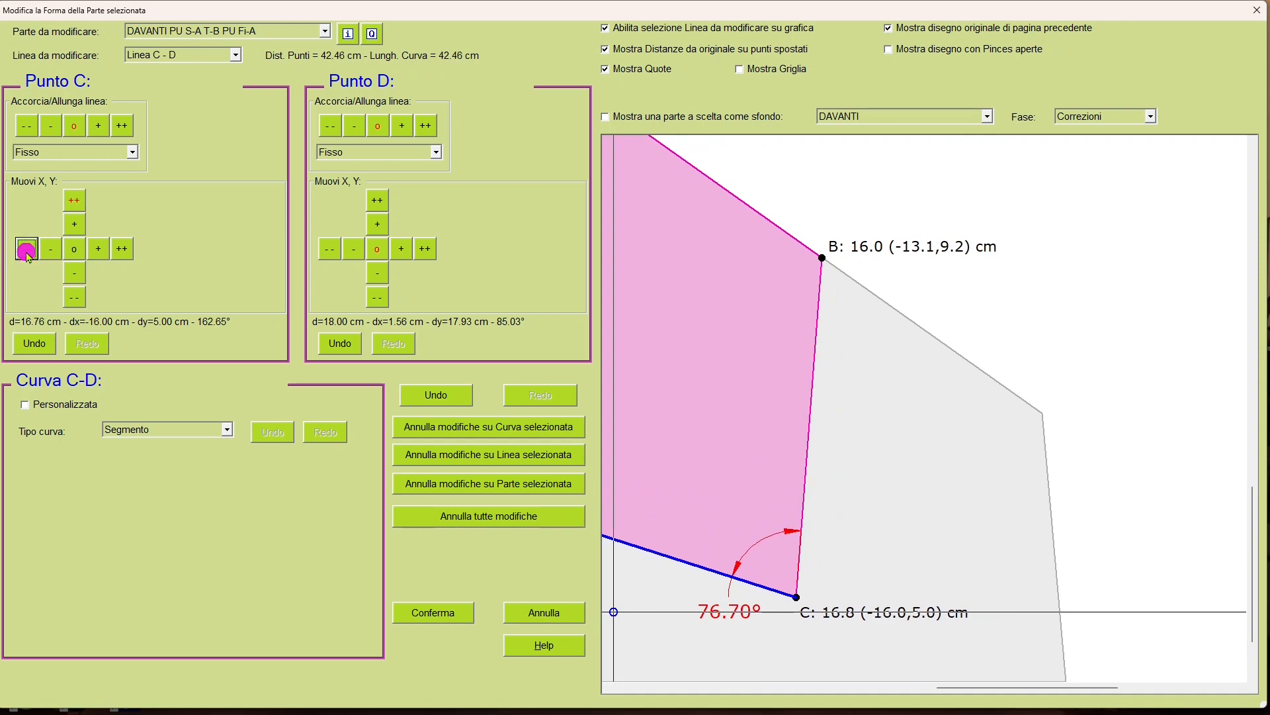
{"action": "left_click", "coordinate": [26, 253]}
{"action": "left_click", "coordinate": [25, 254]}
{"action": "left_click", "coordinate": [26, 254]}
{"action": "left_click_drag", "start_coordinate": [809, 627], "coordinate": [972, 566]}
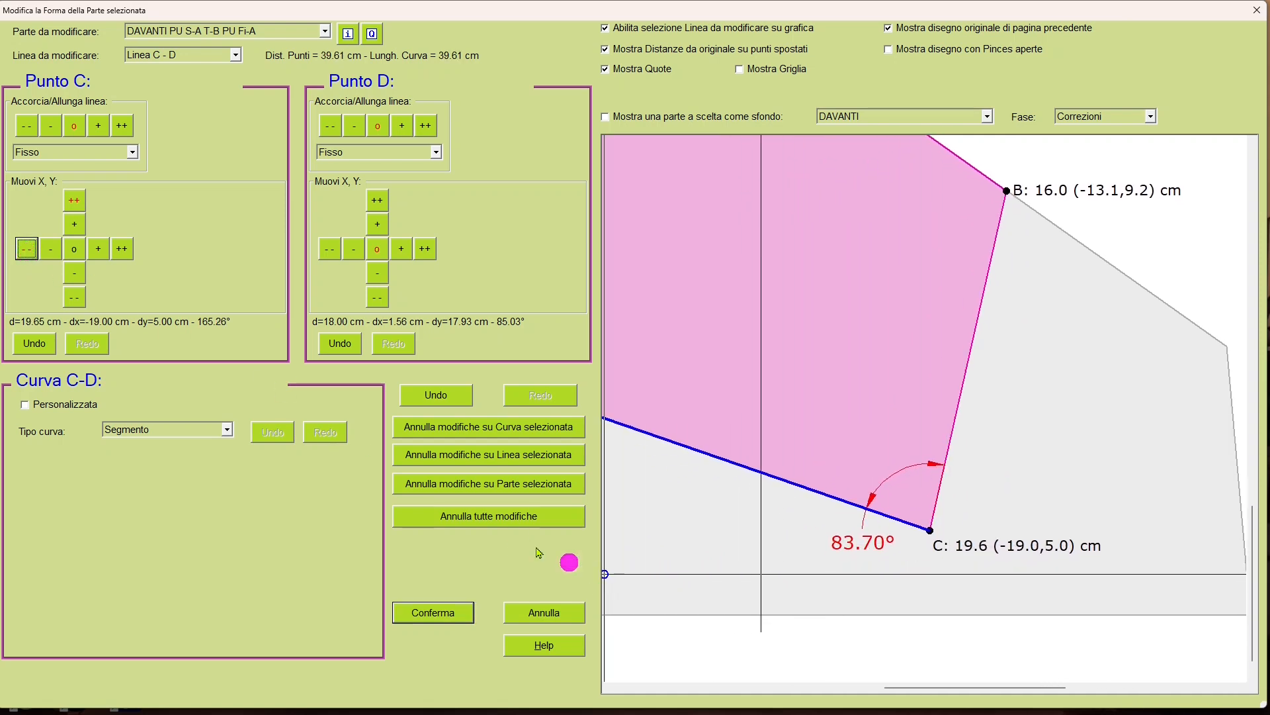
{"action": "left_click", "coordinate": [26, 254]}
{"action": "left_click", "coordinate": [26, 253]}
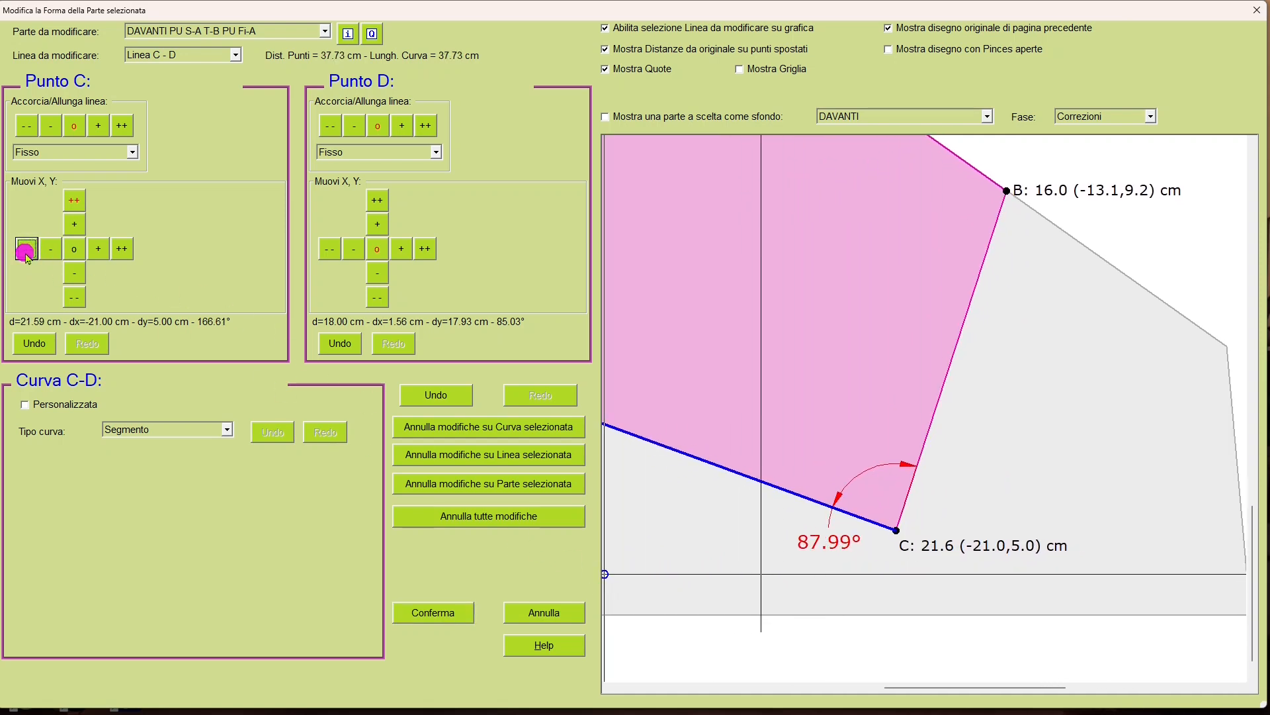
{"action": "left_click", "coordinate": [26, 254]}
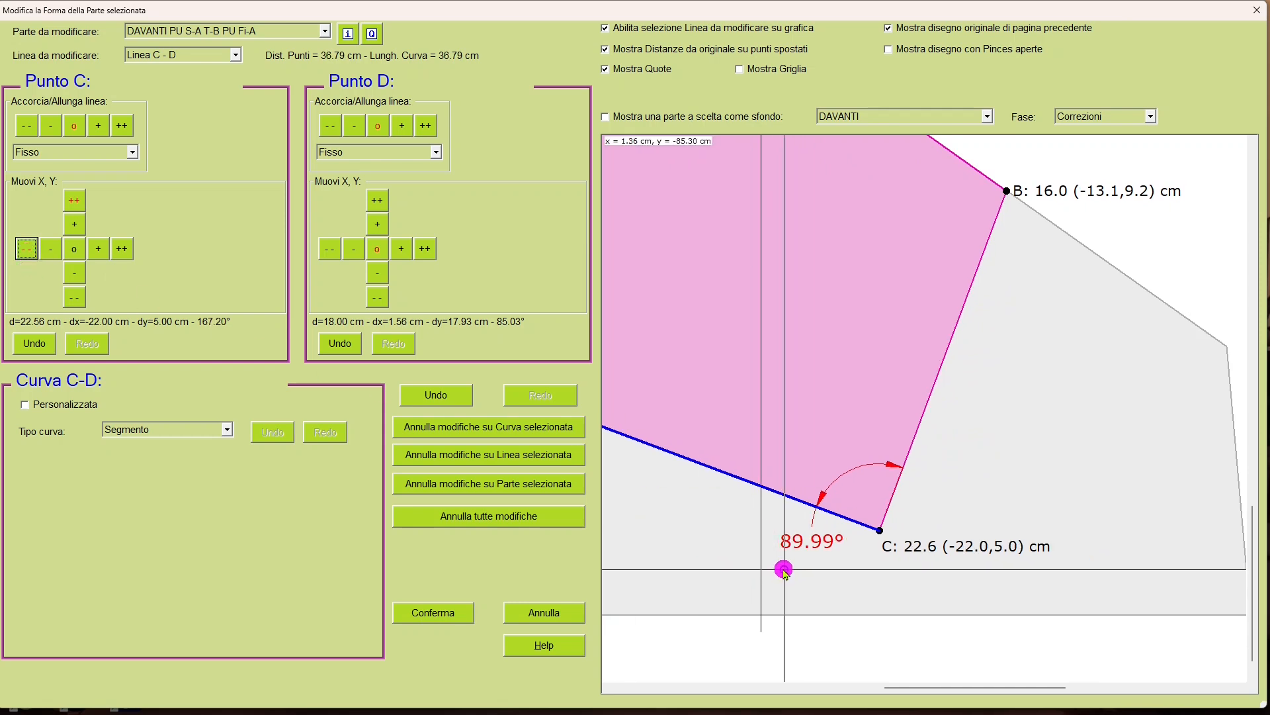
{"action": "scroll", "coordinate": [827, 577], "scroll_direction": "down", "scroll_amount": 2}
{"action": "scroll", "coordinate": [828, 577], "scroll_direction": "down", "scroll_amount": 1}
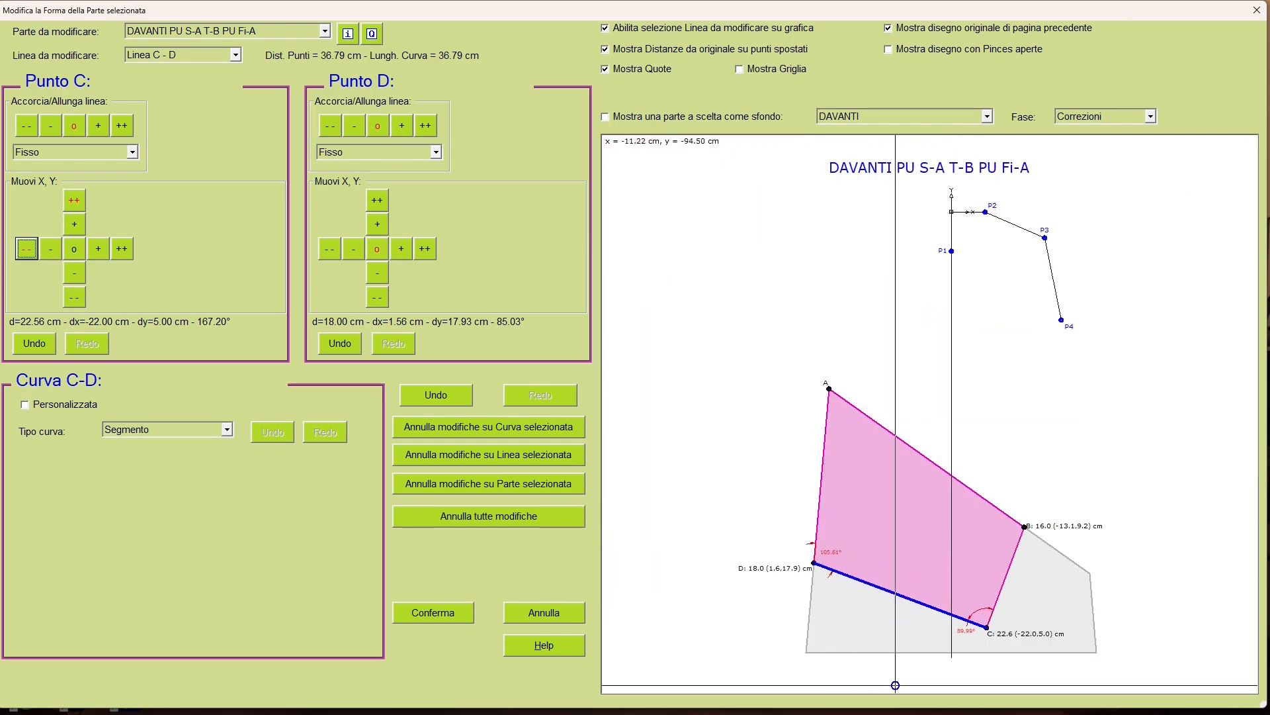
Check the reshaped panel against the tunic reference photo and confirm the shape changes.
{"action": "left_click", "coordinate": [883, 714]}
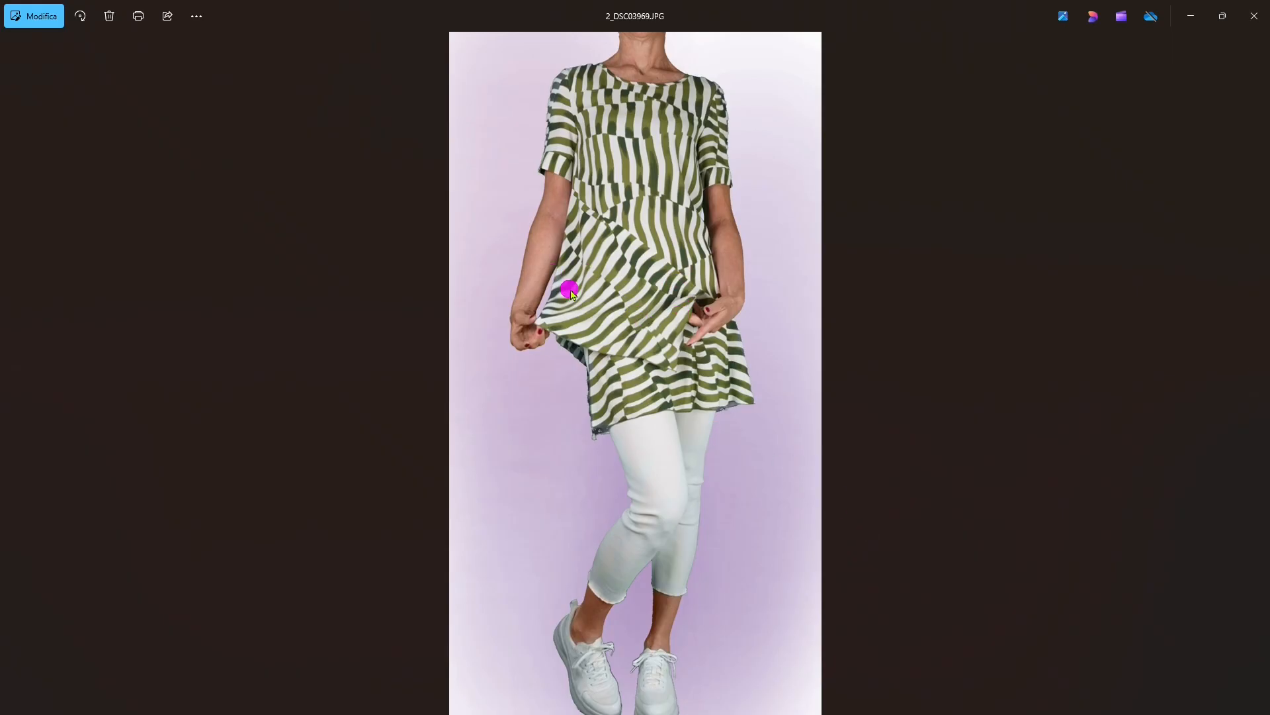
{"action": "key", "text": "alt+Tab"}
{"action": "left_click", "coordinate": [454, 617]}
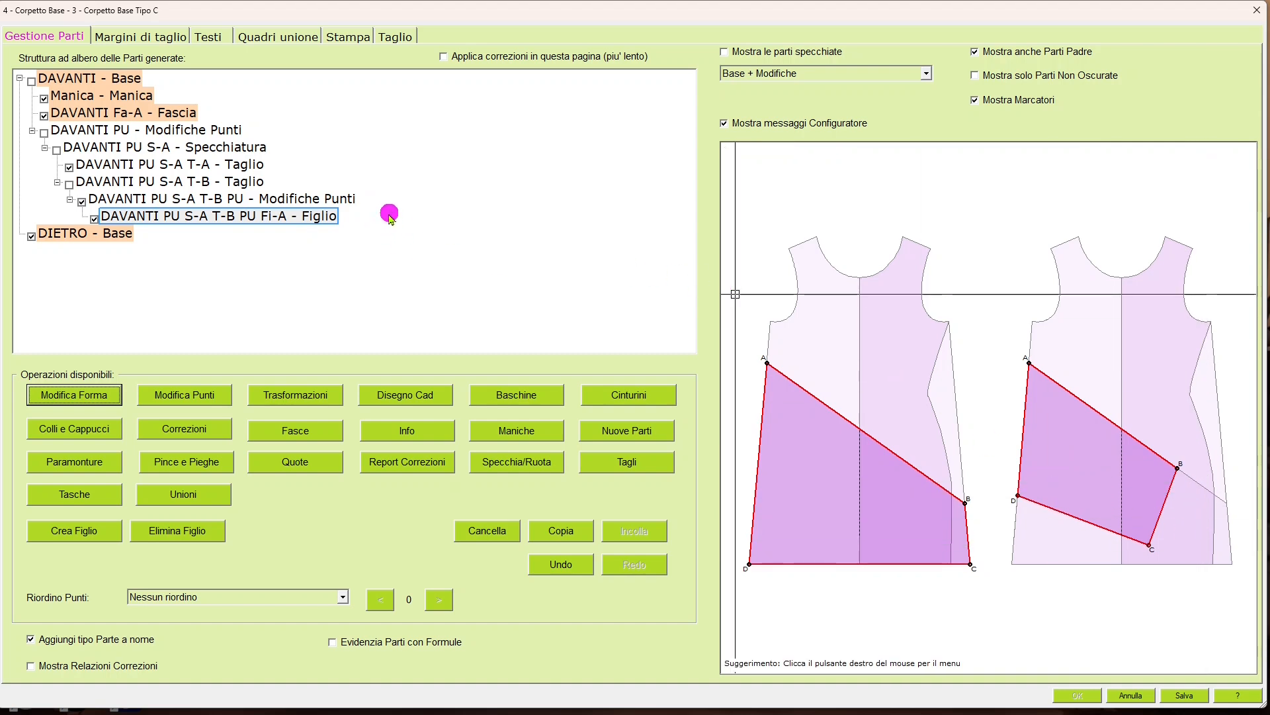
Create a second child part from DAVANTI PU S-A T-B PU and open that child's shape for editing.
{"action": "left_click", "coordinate": [344, 200]}
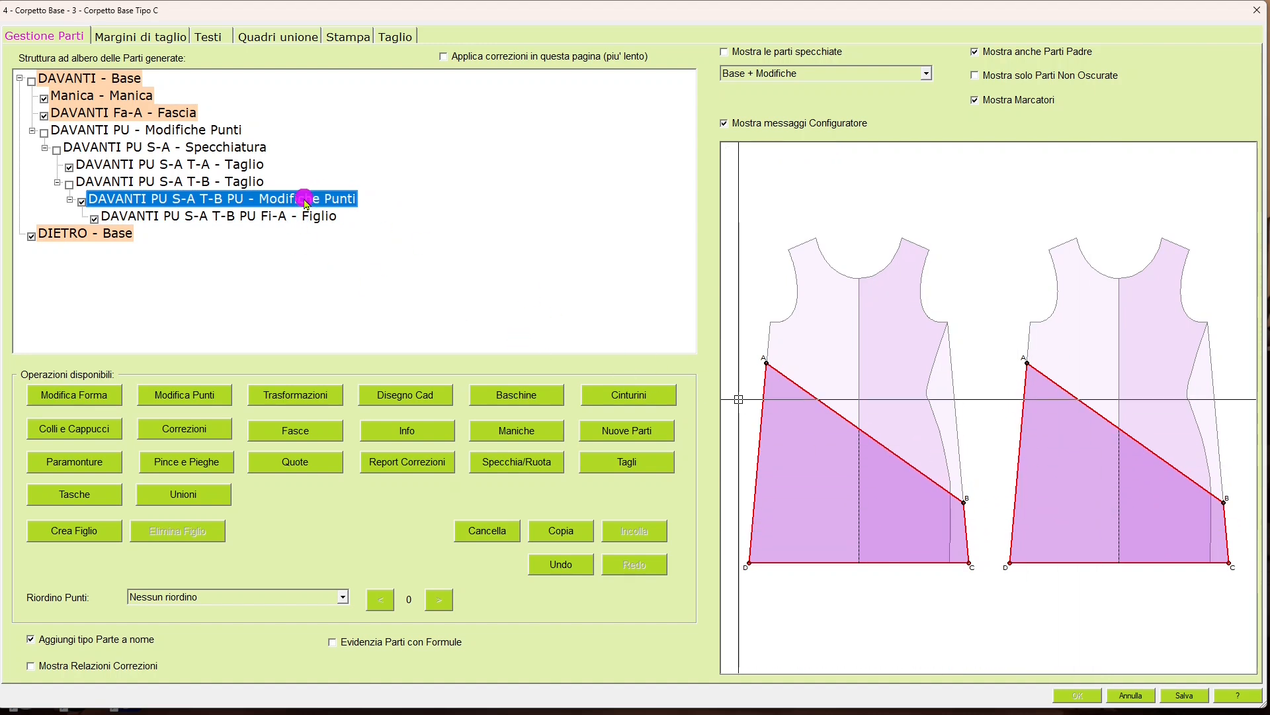
{"action": "left_click", "coordinate": [106, 539]}
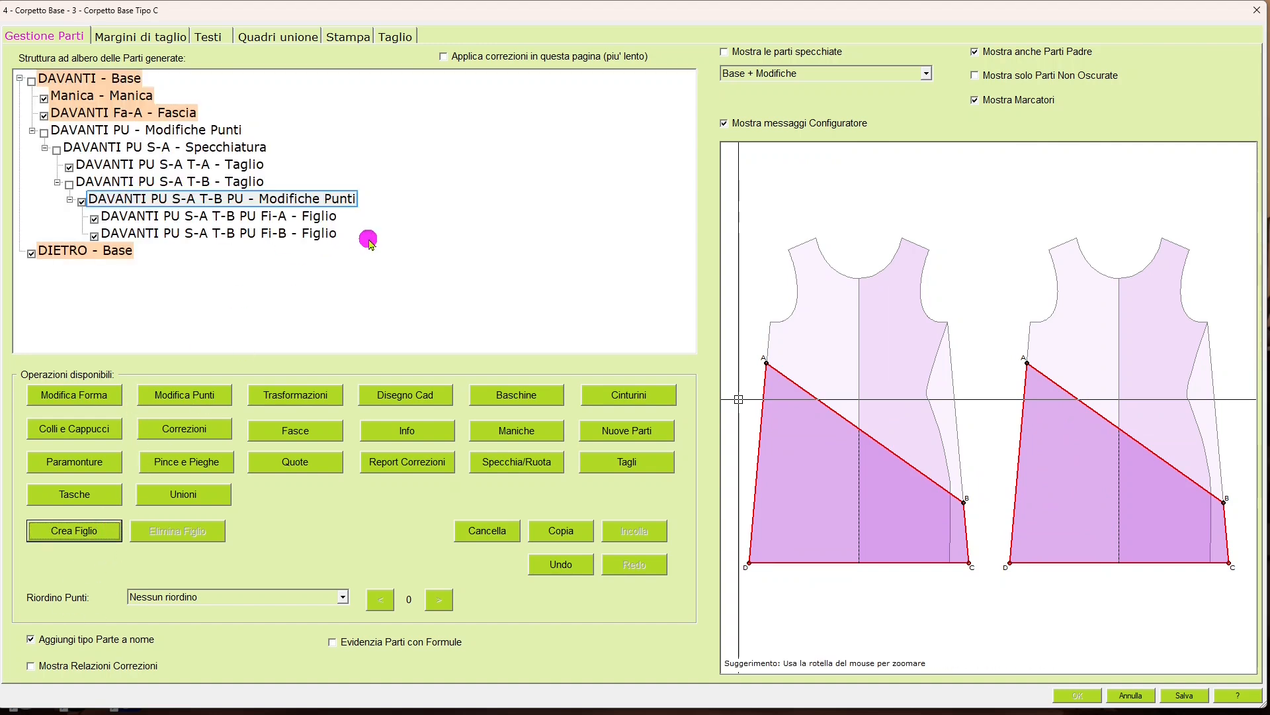
{"action": "left_click", "coordinate": [284, 235]}
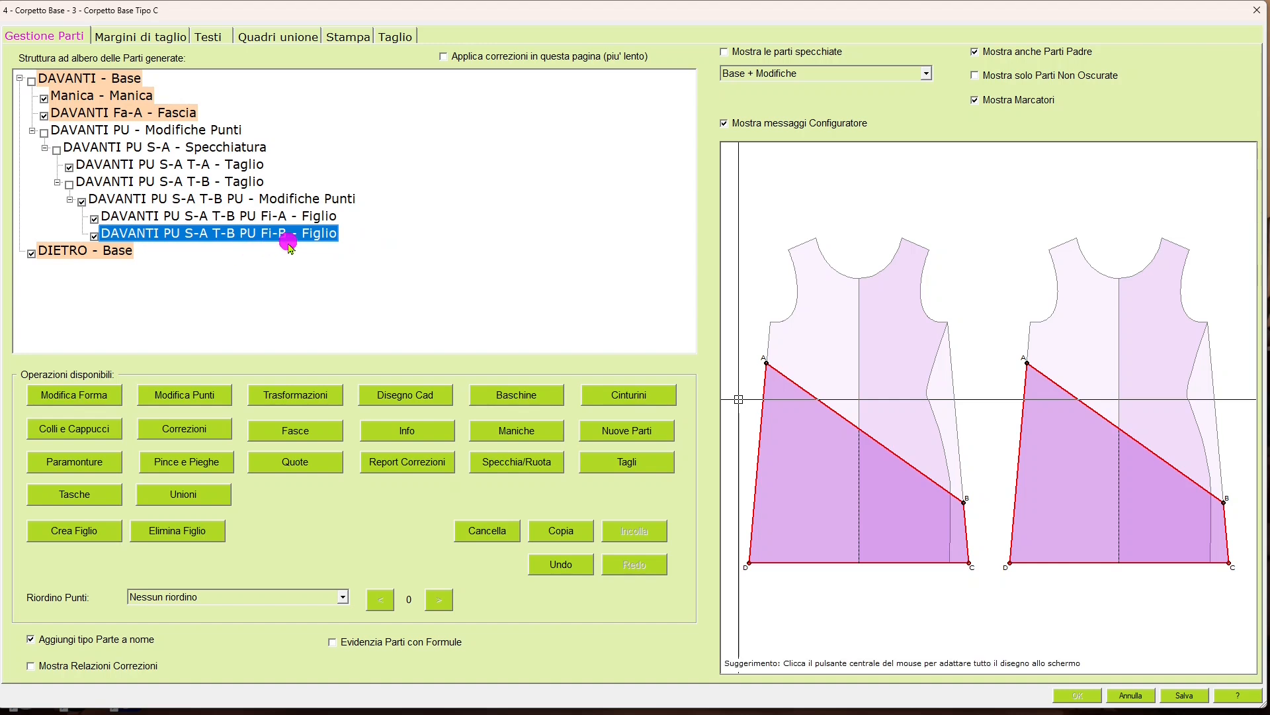
{"action": "left_click", "coordinate": [91, 395]}
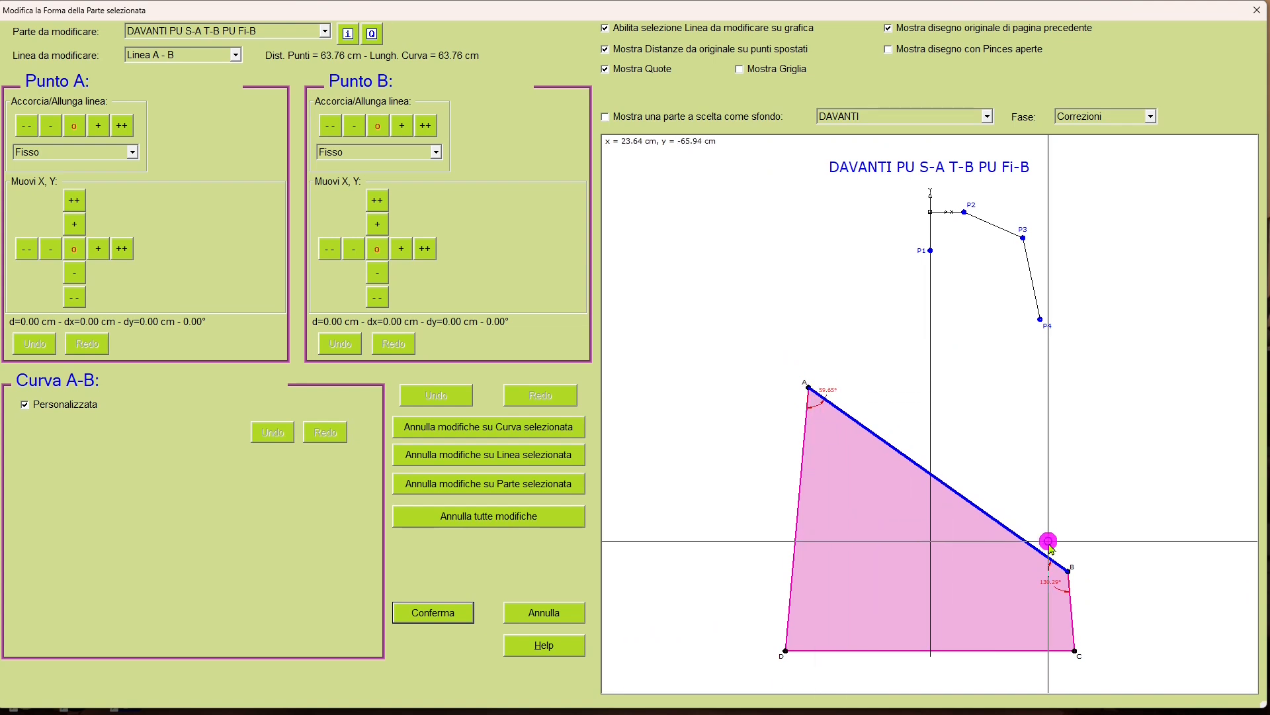
Shorten line A-B of the second child part by 16 cm at point A.
{"action": "left_click_drag", "start_coordinate": [1072, 576], "coordinate": [1043, 544]}
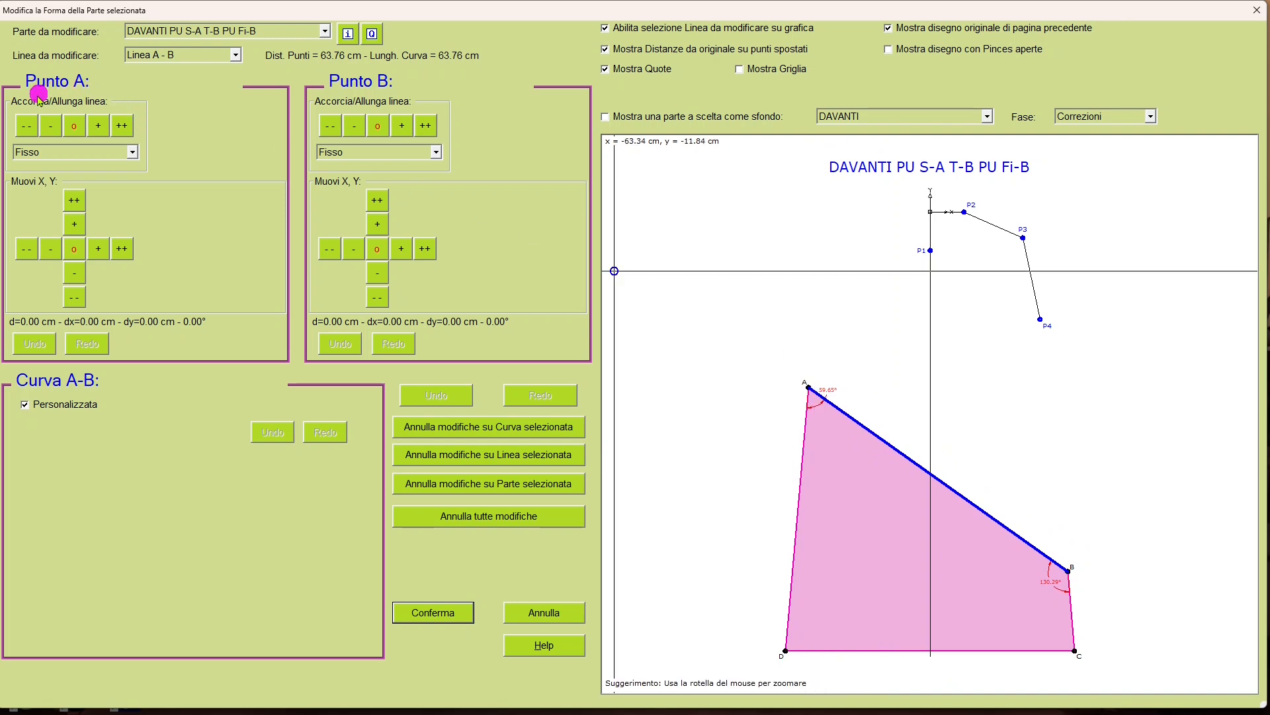
{"action": "left_click", "coordinate": [27, 130]}
{"action": "left_click", "coordinate": [27, 131]}
{"action": "left_click", "coordinate": [26, 130]}
{"action": "left_click", "coordinate": [26, 129]}
{"action": "left_click", "coordinate": [27, 129]}
{"action": "left_click", "coordinate": [26, 129]}
{"action": "left_click", "coordinate": [28, 129]}
{"action": "left_click", "coordinate": [27, 128]}
{"action": "left_click", "coordinate": [26, 127]}
{"action": "left_click", "coordinate": [26, 128]}
{"action": "left_click", "coordinate": [27, 127]}
{"action": "left_click", "coordinate": [26, 127]}
{"action": "left_click", "coordinate": [27, 128]}
{"action": "left_click", "coordinate": [26, 128]}
{"action": "left_click", "coordinate": [26, 128]}
{"action": "left_click", "coordinate": [27, 127]}
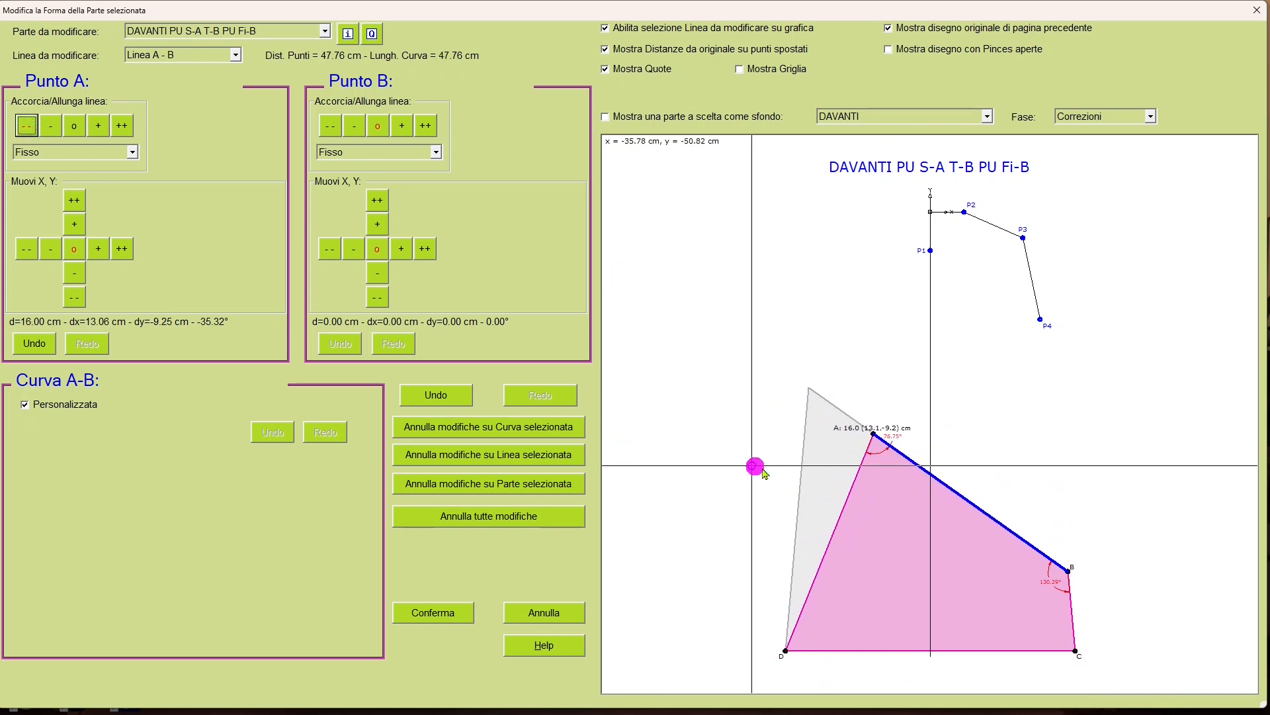
{"action": "scroll", "coordinate": [818, 440], "scroll_direction": "up", "scroll_amount": 4}
{"action": "scroll", "coordinate": [924, 441], "scroll_direction": "down", "scroll_amount": 4}
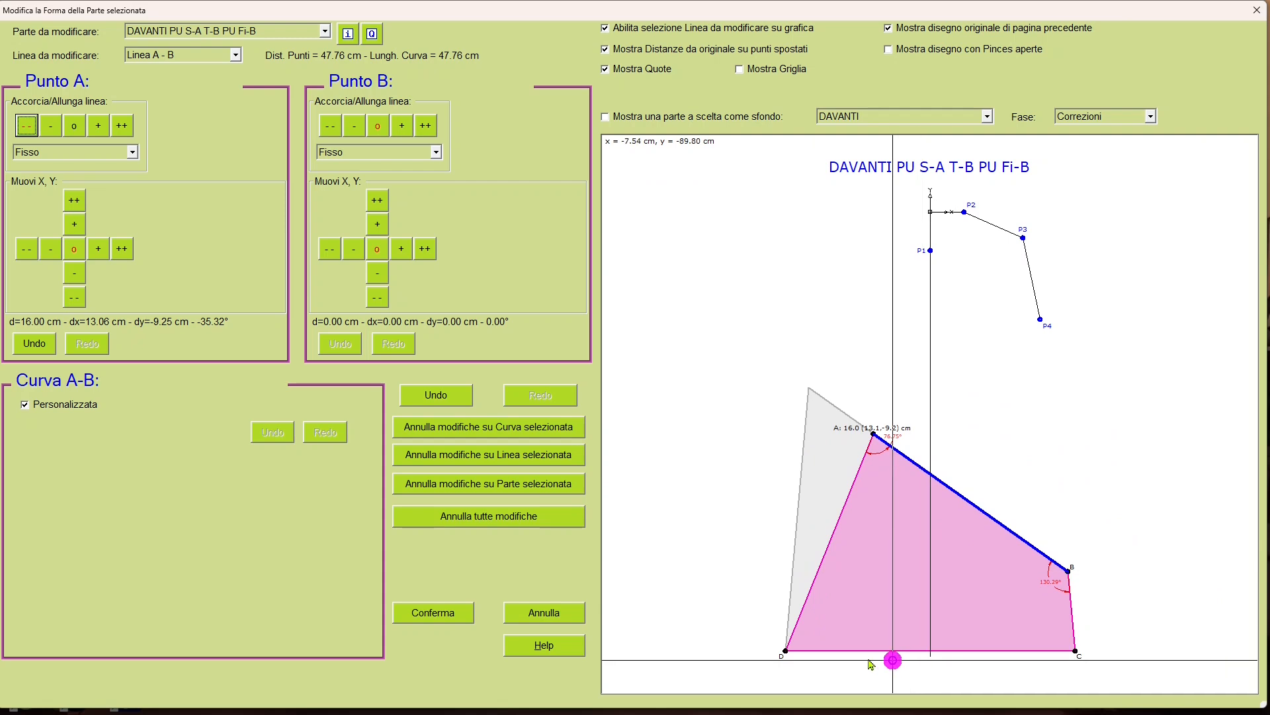
Select the hem line C-D and move point D horizontally inward by 17 cm.
{"action": "left_click", "coordinate": [833, 676]}
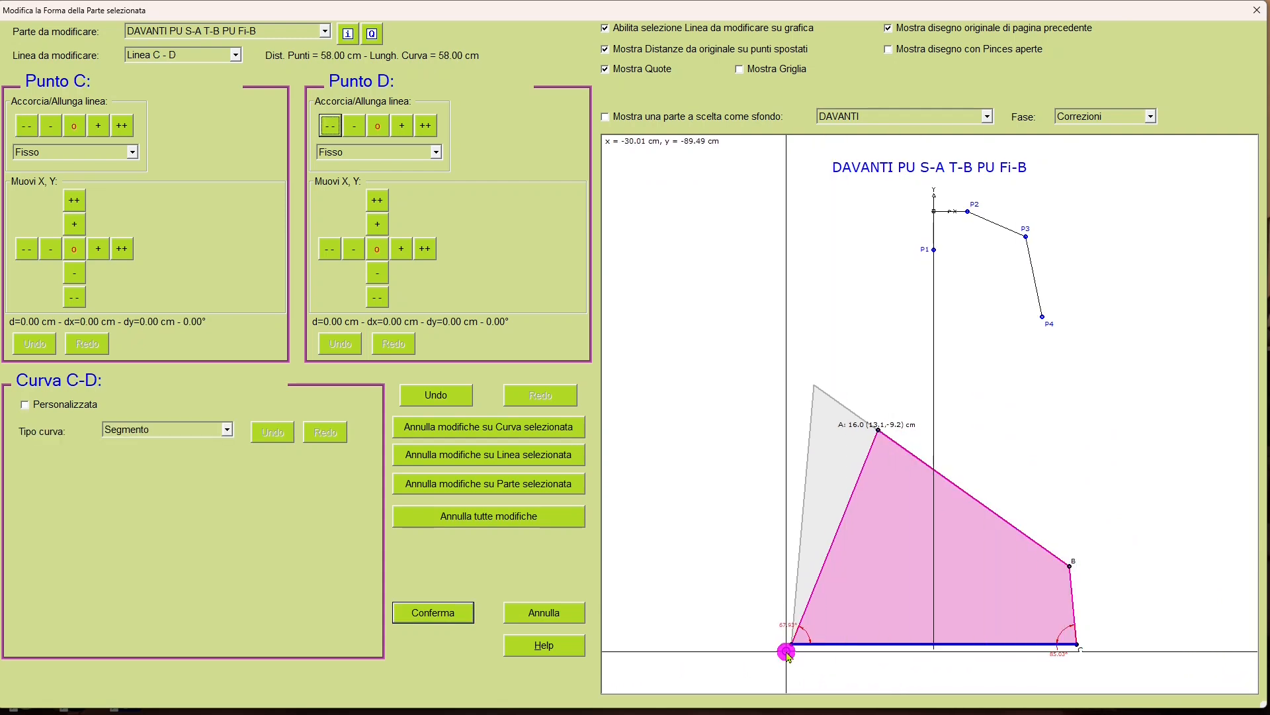
{"action": "scroll", "coordinate": [866, 672], "scroll_direction": "up", "scroll_amount": 4}
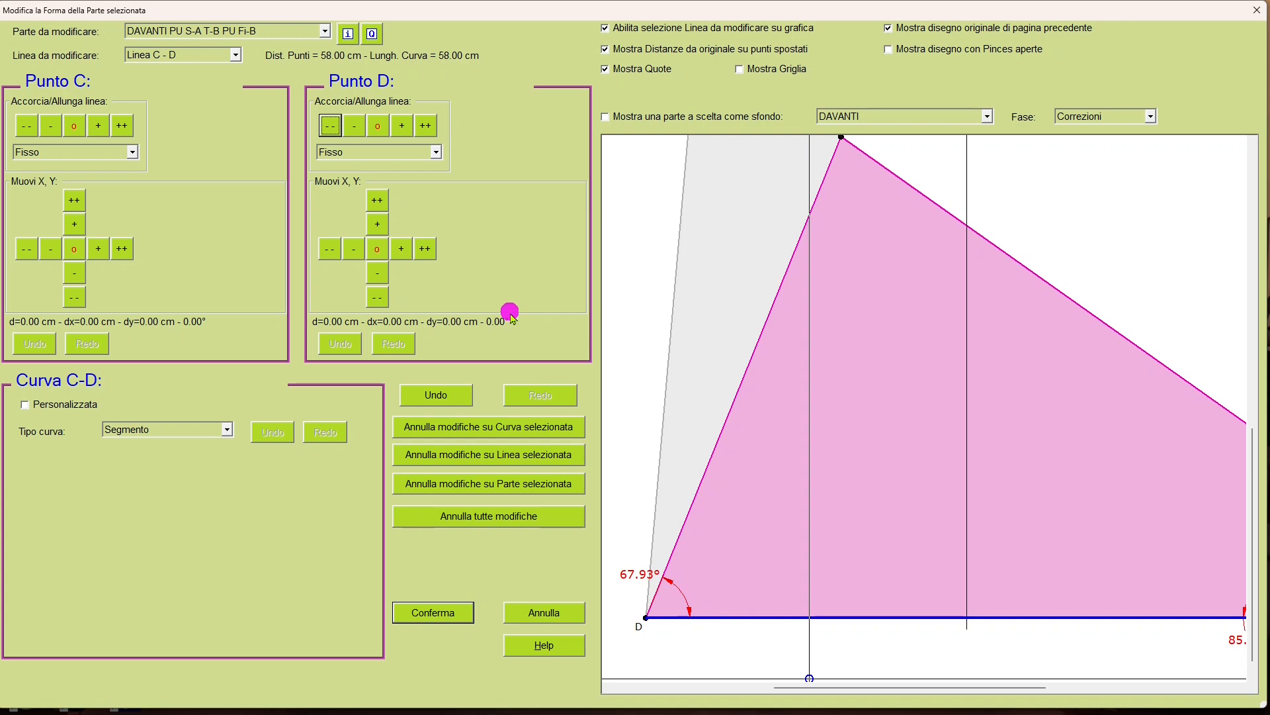
{"action": "left_click", "coordinate": [427, 252]}
{"action": "left_click", "coordinate": [427, 252]}
{"action": "left_click", "coordinate": [427, 252]}
{"action": "left_click", "coordinate": [427, 252]}
{"action": "left_click", "coordinate": [427, 252]}
{"action": "left_click", "coordinate": [427, 252]}
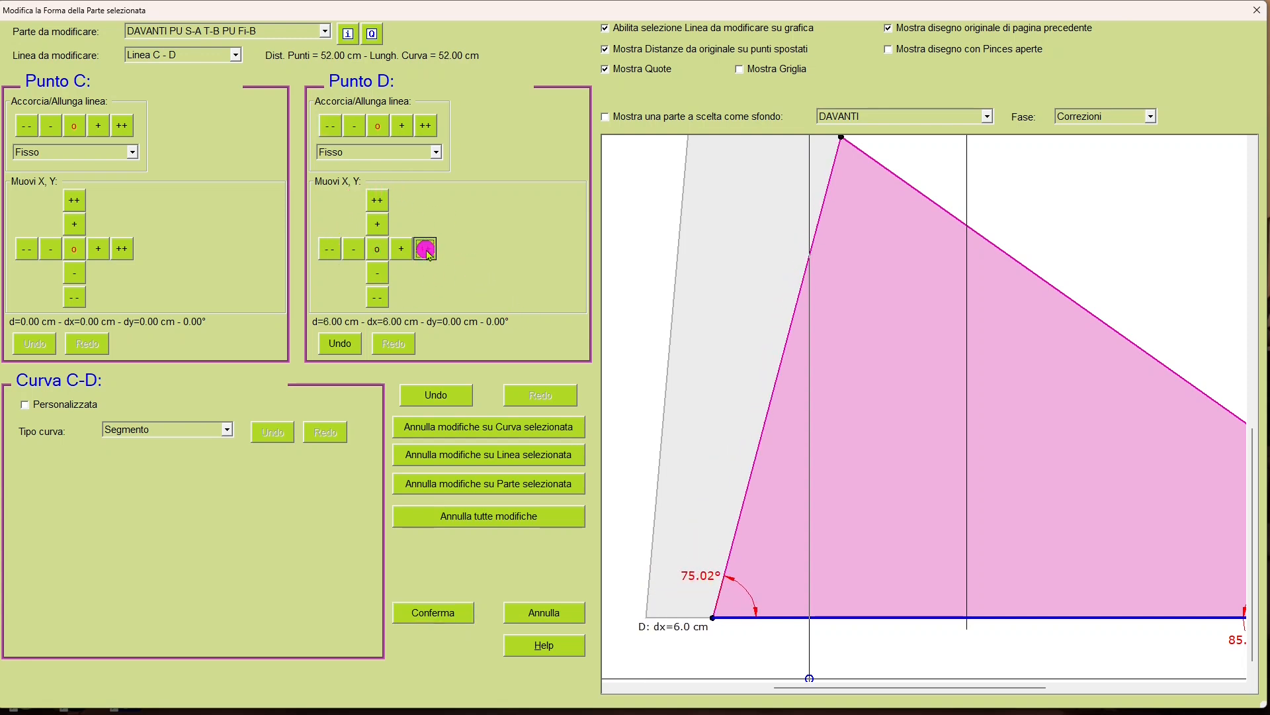
{"action": "left_click", "coordinate": [426, 252]}
{"action": "left_click", "coordinate": [426, 251]}
{"action": "left_click", "coordinate": [427, 252]}
{"action": "left_click", "coordinate": [427, 251]}
{"action": "left_click", "coordinate": [426, 251]}
{"action": "left_click", "coordinate": [426, 252]}
{"action": "left_click", "coordinate": [427, 251]}
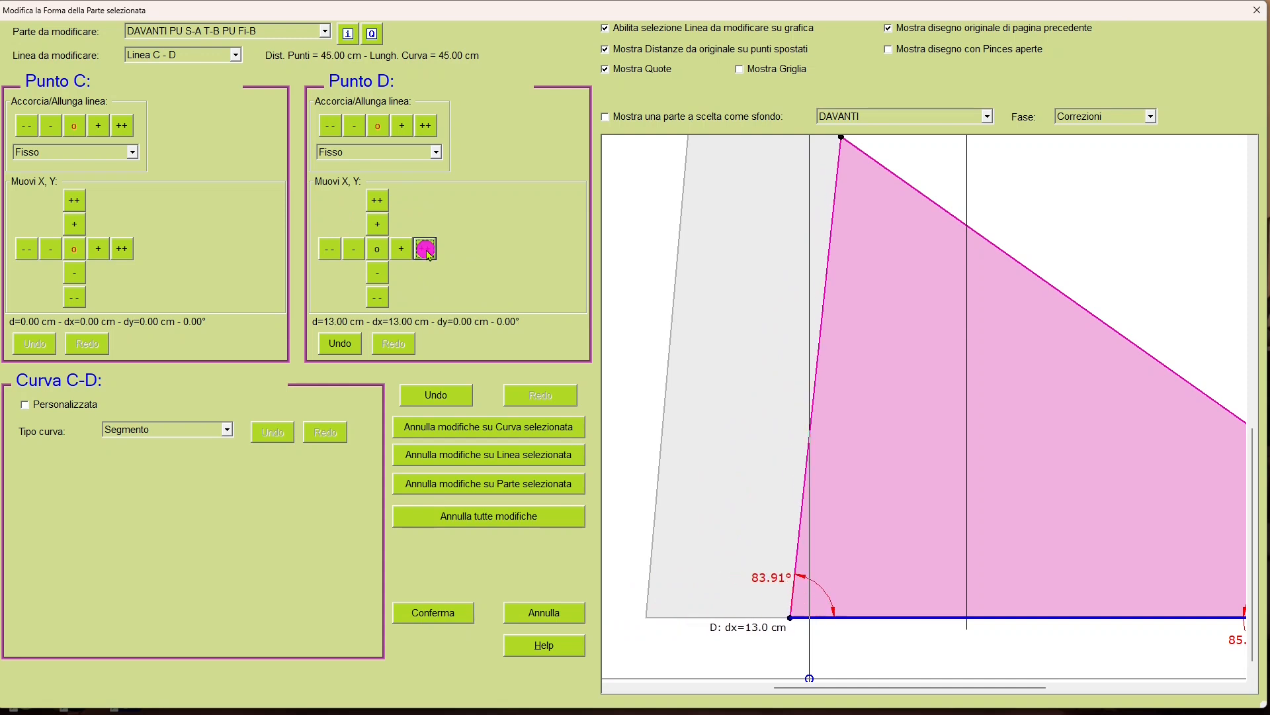
{"action": "left_click", "coordinate": [427, 251]}
{"action": "left_click", "coordinate": [427, 252]}
{"action": "left_click", "coordinate": [427, 252]}
{"action": "left_click", "coordinate": [427, 251]}
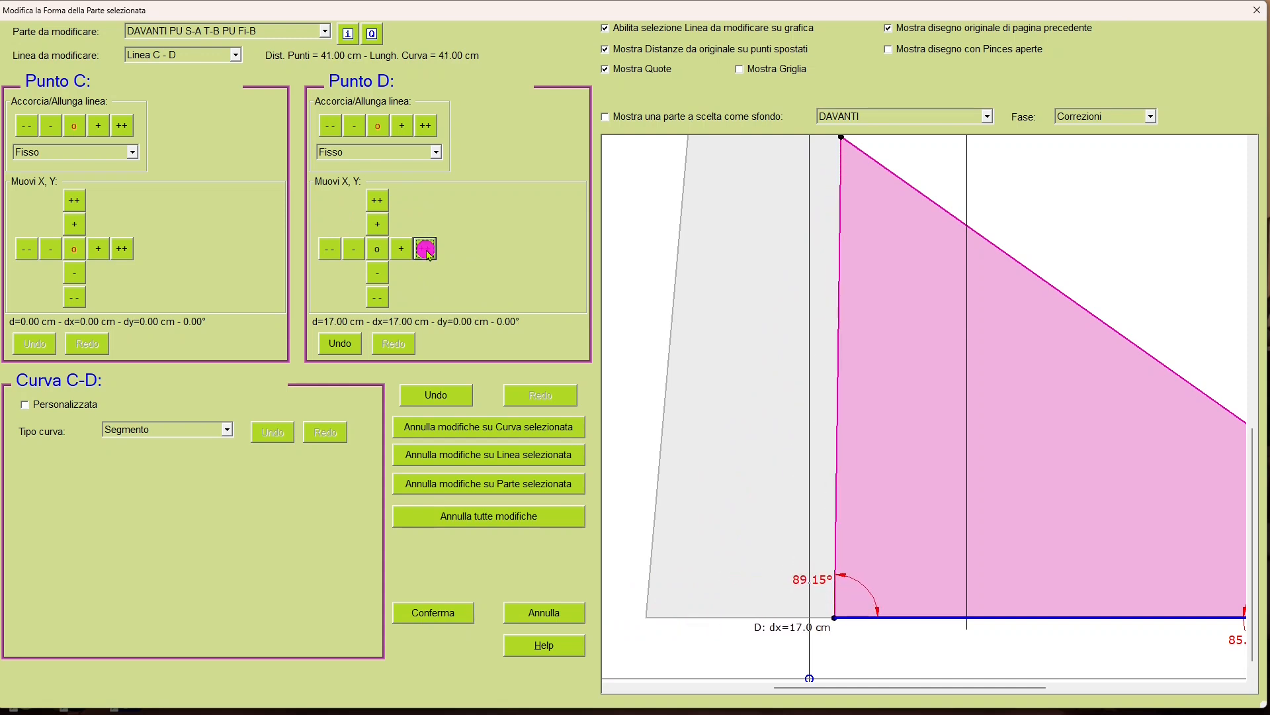
Fine-tune point D's horizontal offset to 17.7 cm so the corner at D is about 90°.
{"action": "left_click", "coordinate": [402, 252]}
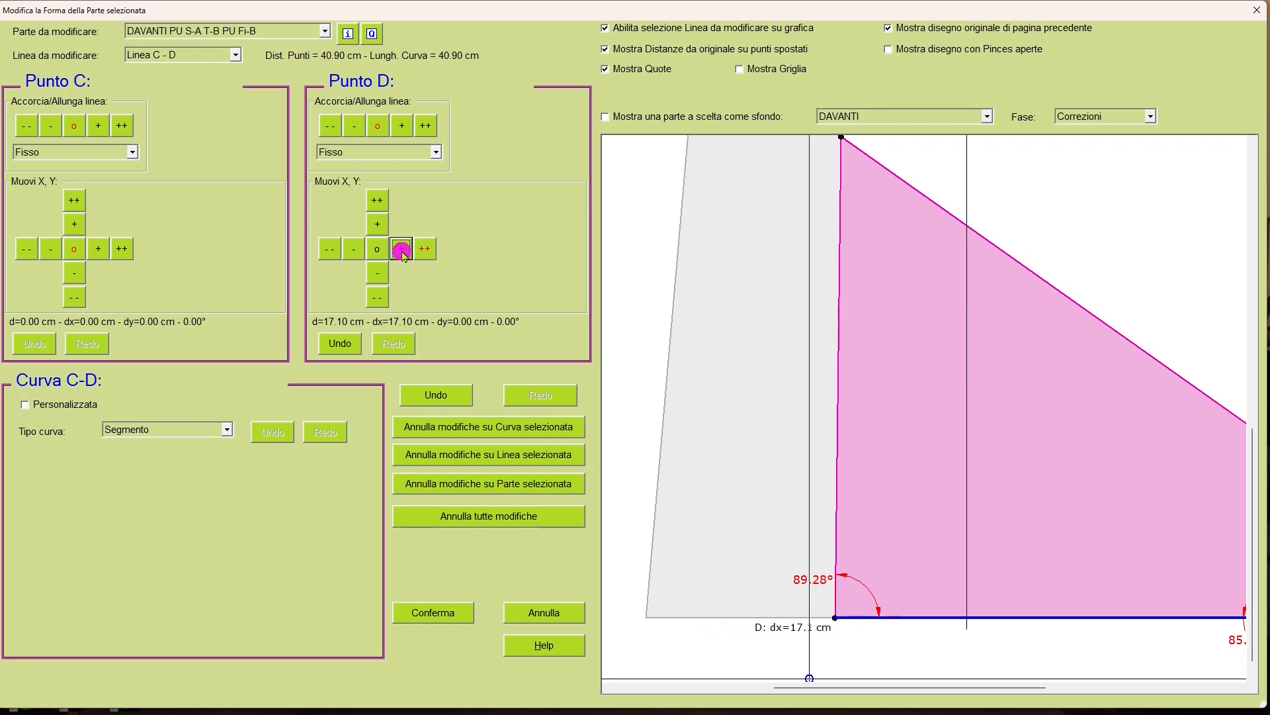
{"action": "left_click", "coordinate": [402, 251]}
{"action": "left_click", "coordinate": [402, 251]}
{"action": "left_click", "coordinate": [402, 251]}
{"action": "left_click", "coordinate": [403, 251]}
{"action": "left_click", "coordinate": [403, 250]}
{"action": "left_click", "coordinate": [402, 250]}
{"action": "scroll", "coordinate": [825, 641], "scroll_direction": "up", "scroll_amount": 2}
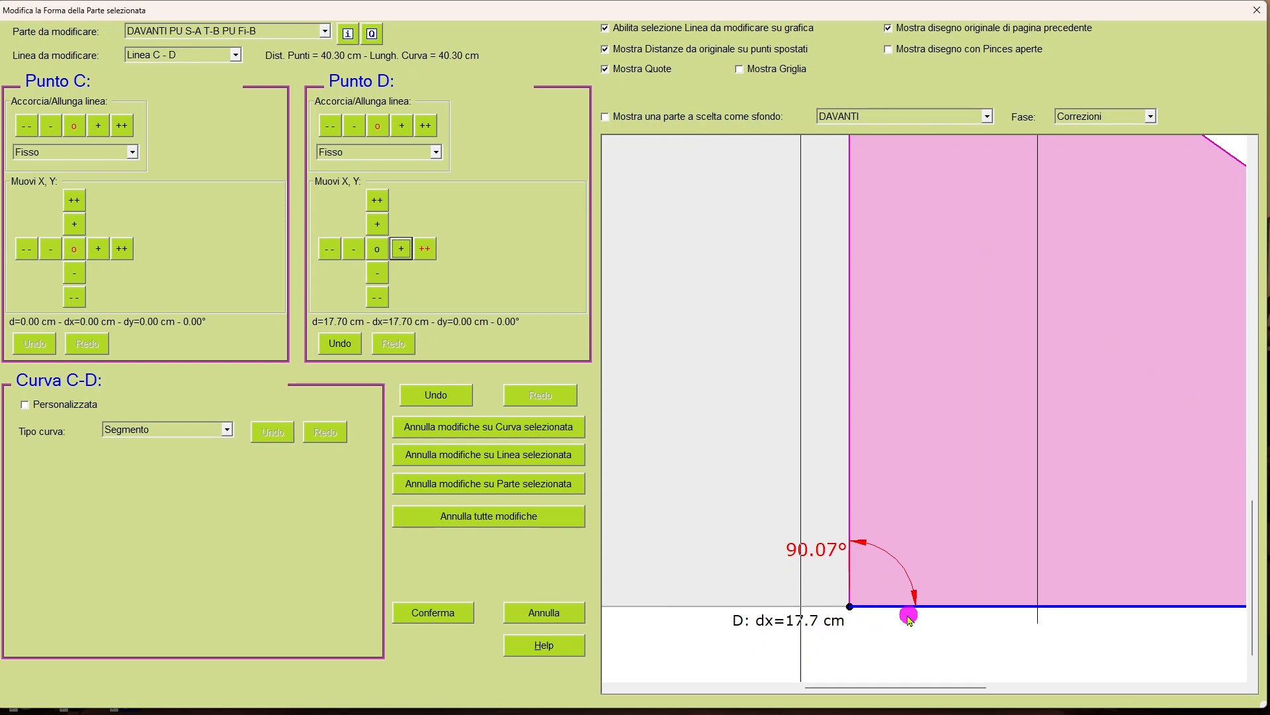
{"action": "scroll", "coordinate": [909, 617], "scroll_direction": "down", "scroll_amount": 3}
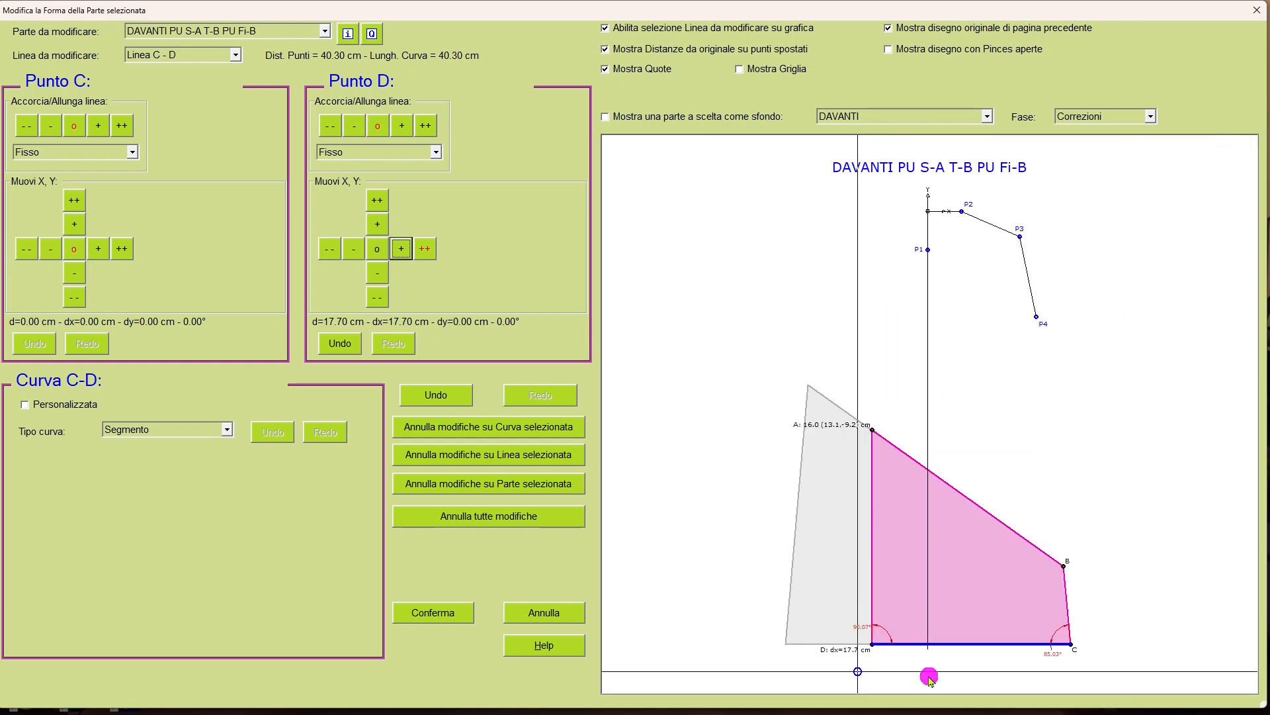
Confirm the second child's shape changes and compare the panel with the tunic reference photo.
{"action": "left_click", "coordinate": [461, 615]}
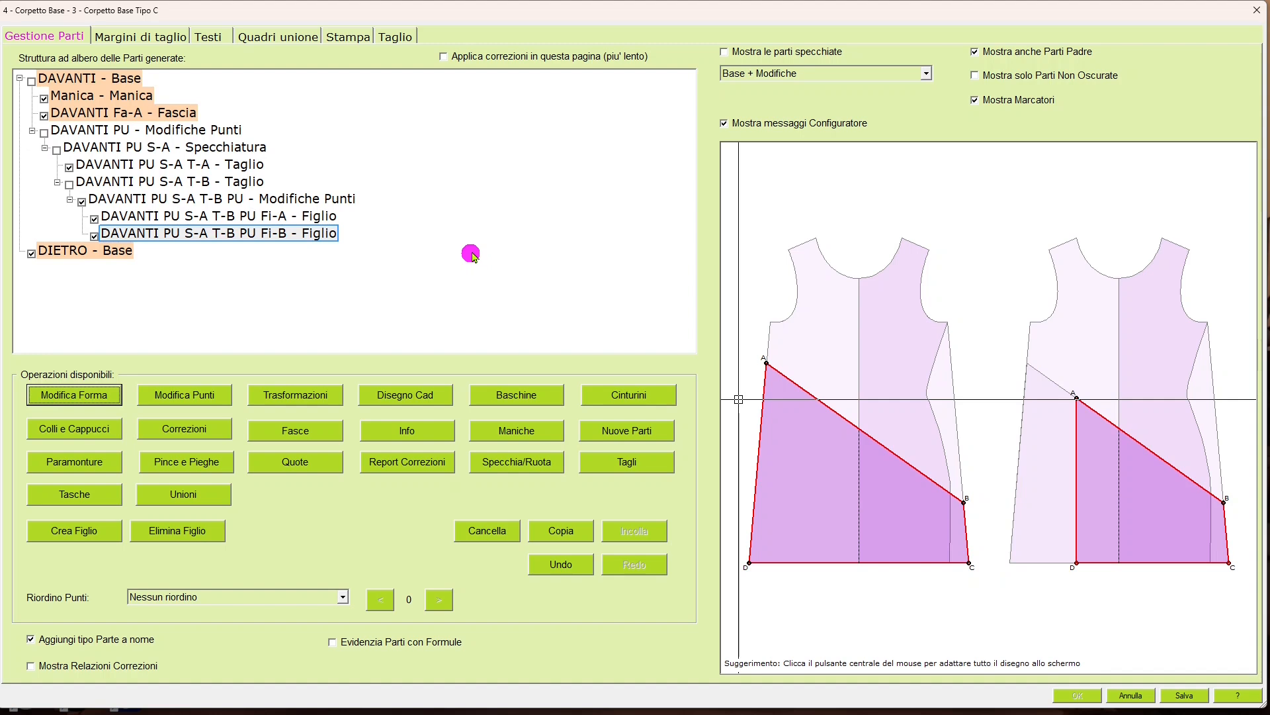
{"action": "left_click", "coordinate": [901, 711]}
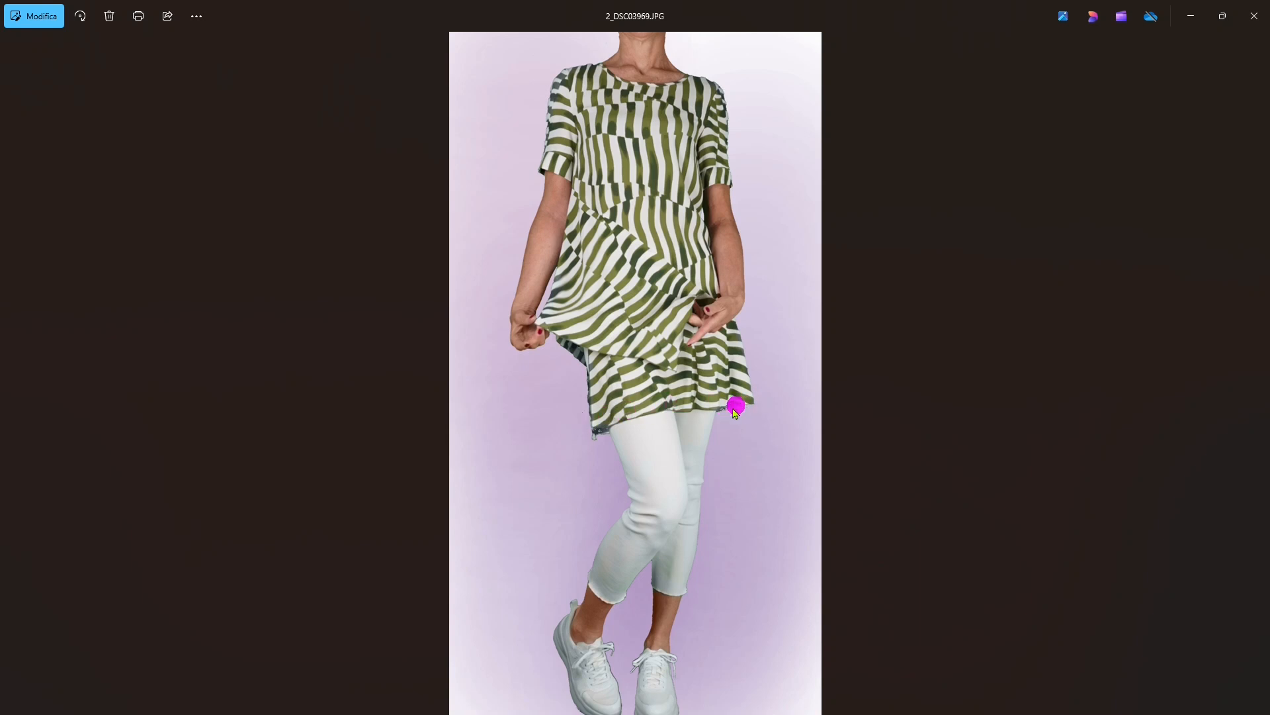
{"action": "left_click", "coordinate": [1191, 16]}
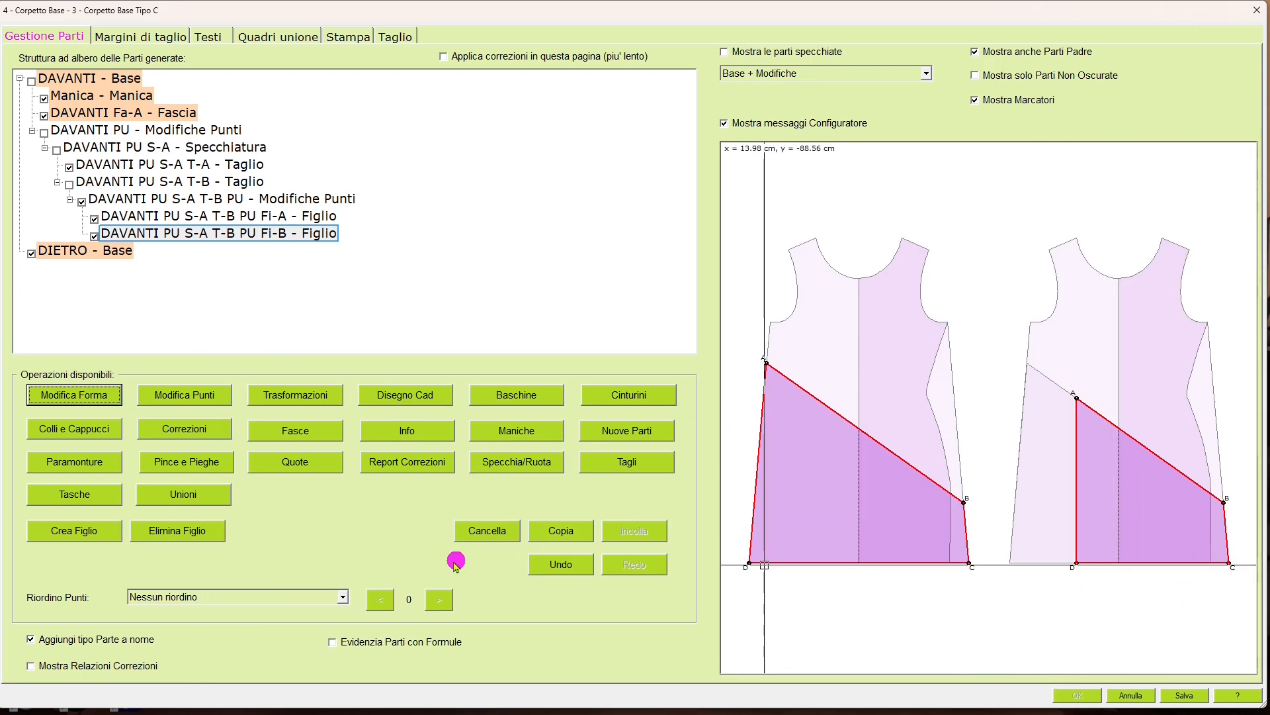
Add a flounce-type opening to the Fi-B panel with base line A-B, opening line C-D and 20 cm of added width.
{"action": "left_click", "coordinate": [221, 464]}
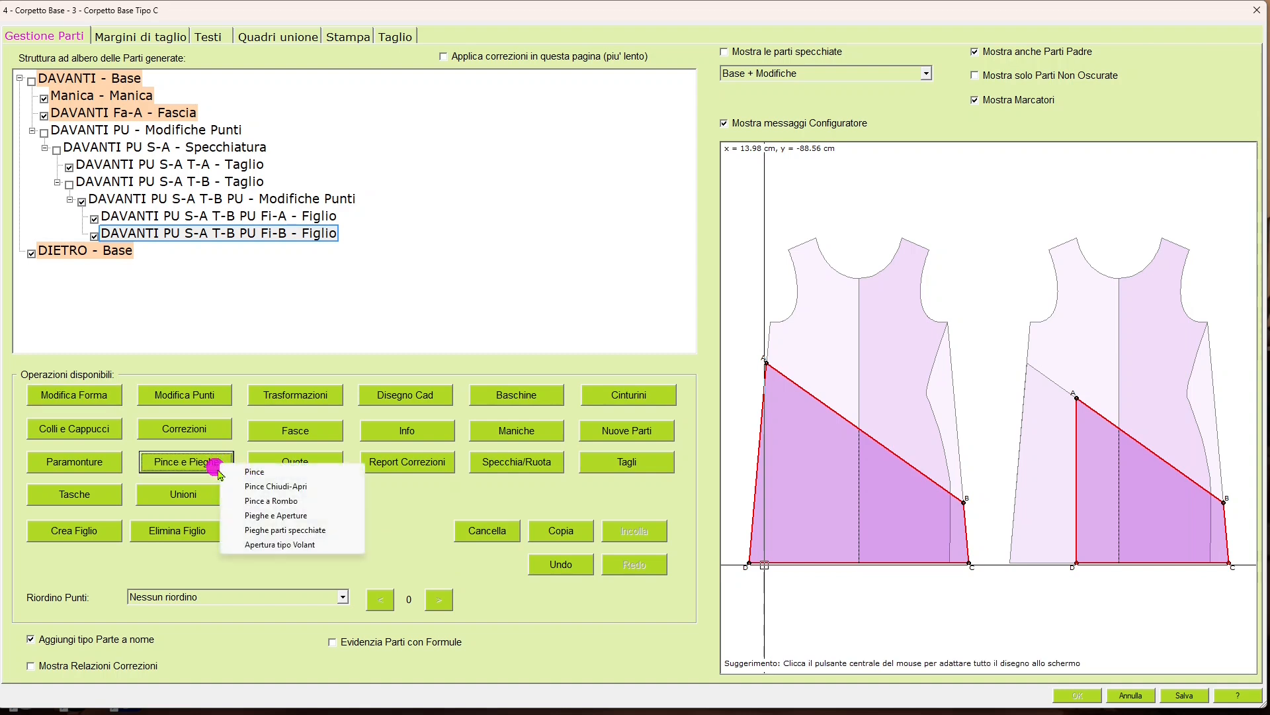
{"action": "left_click", "coordinate": [280, 544]}
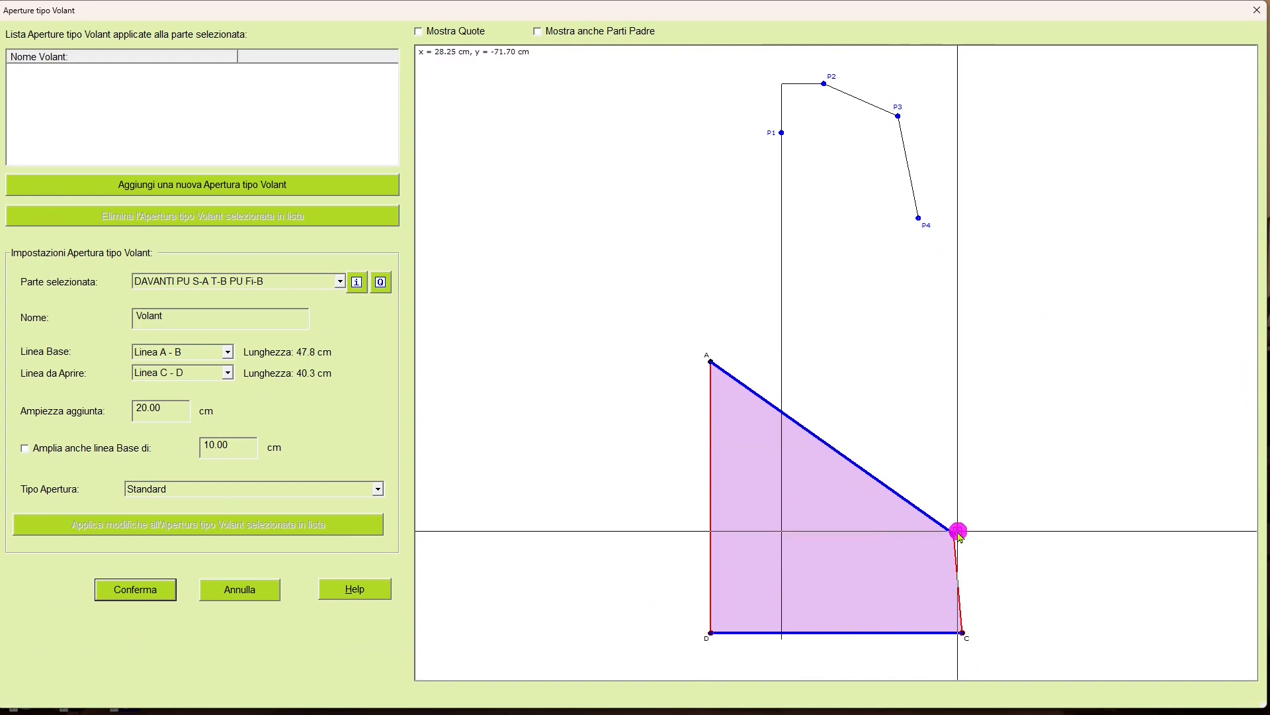
{"action": "left_click", "coordinate": [618, 32]}
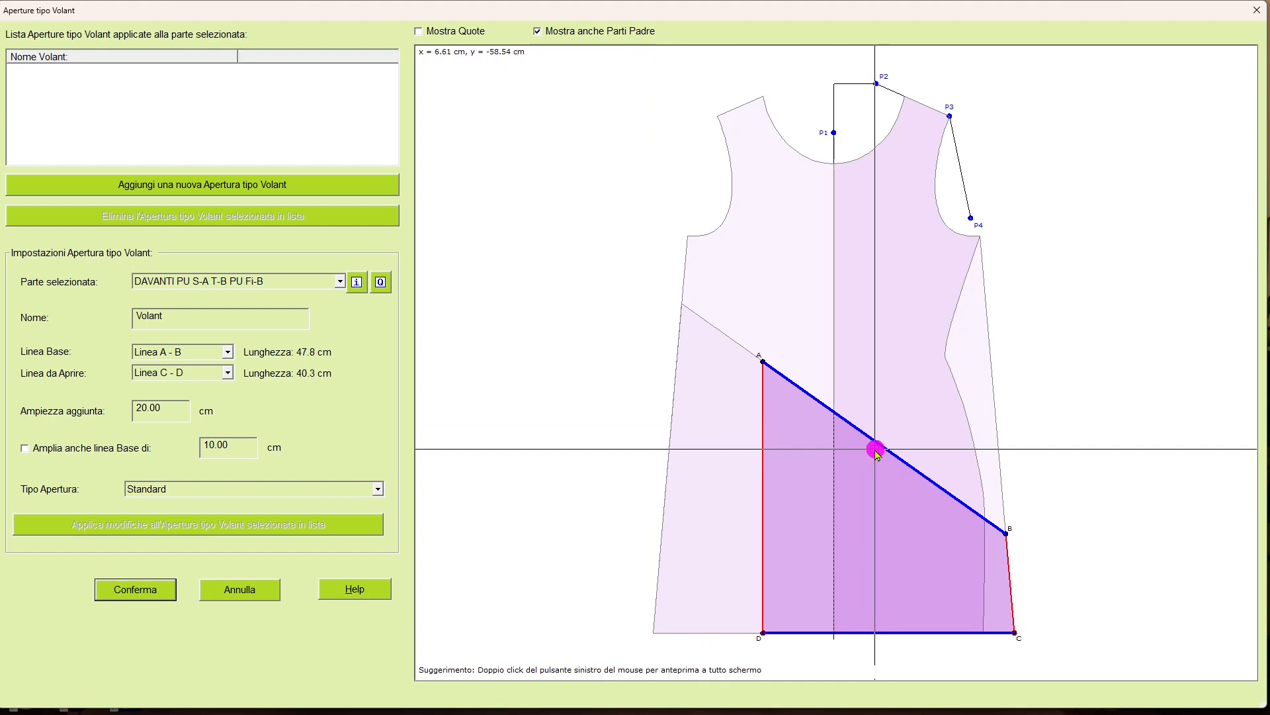
{"action": "left_click", "coordinate": [539, 31]}
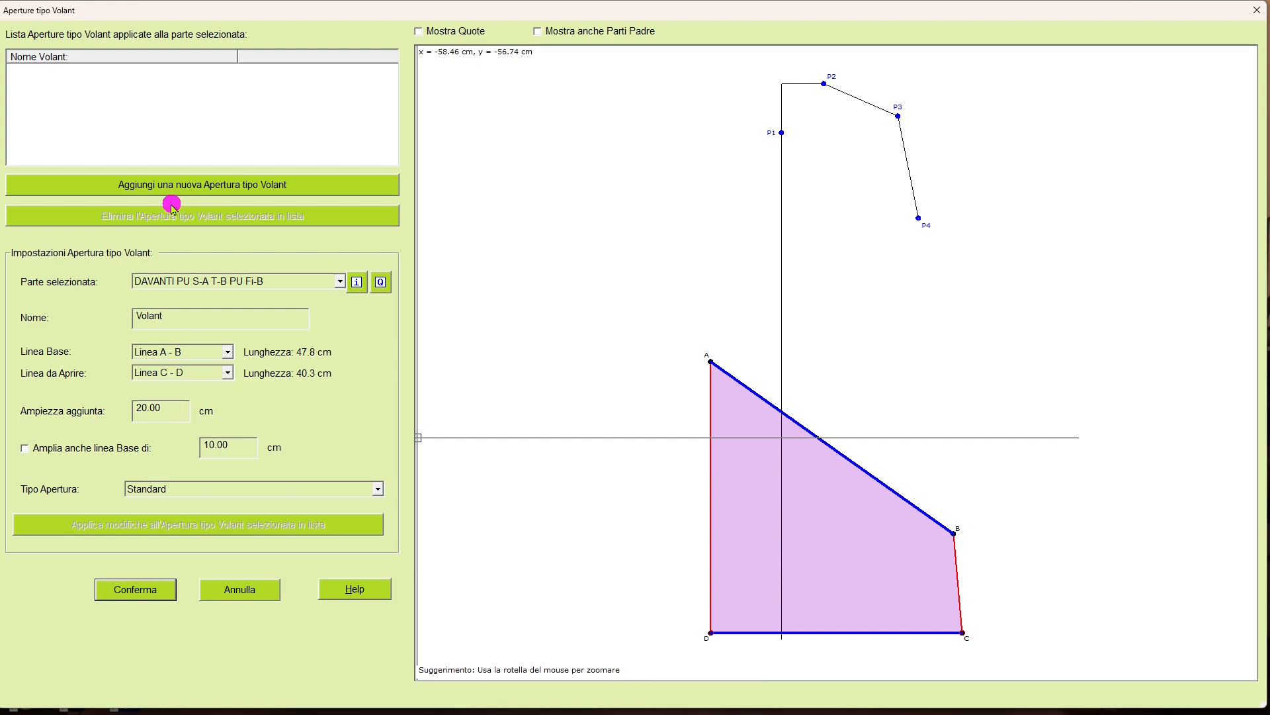
{"action": "left_click", "coordinate": [226, 187]}
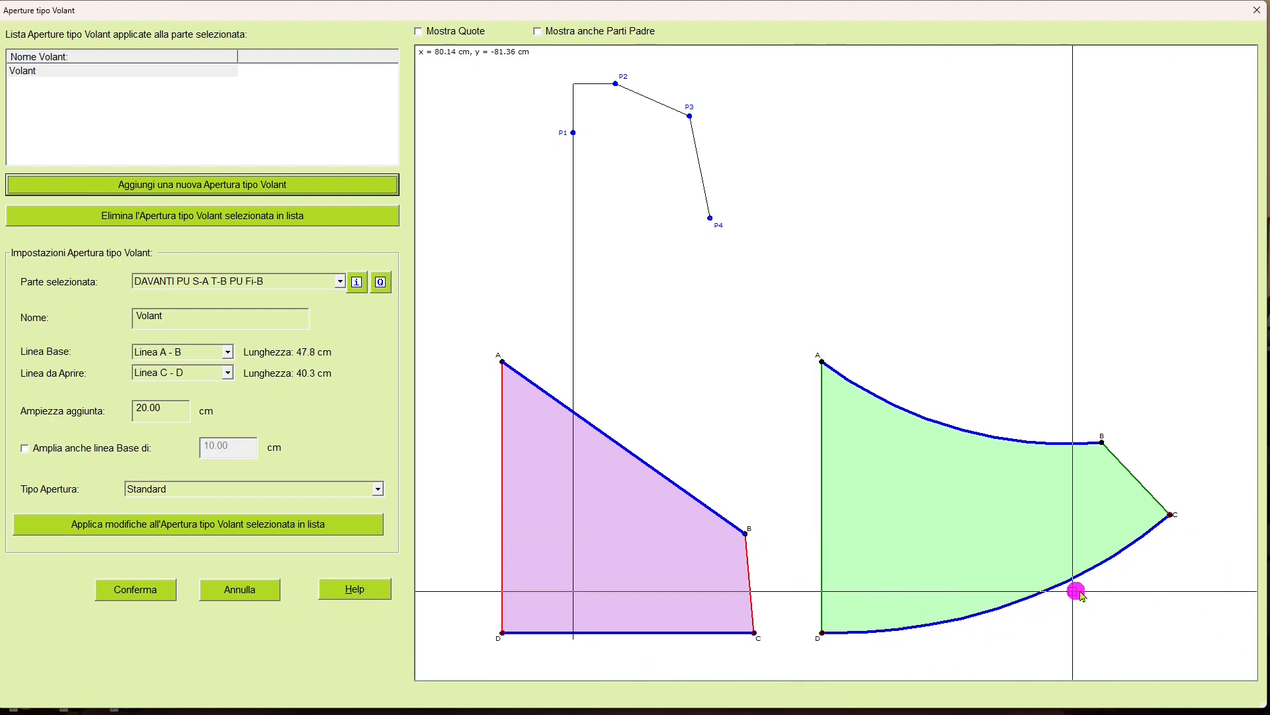
Change the flounce opening type to Simmetrica (stesso angolo Linea Base), confirm it, and deactivate the parent Fi-B part.
{"action": "left_click", "coordinate": [378, 489]}
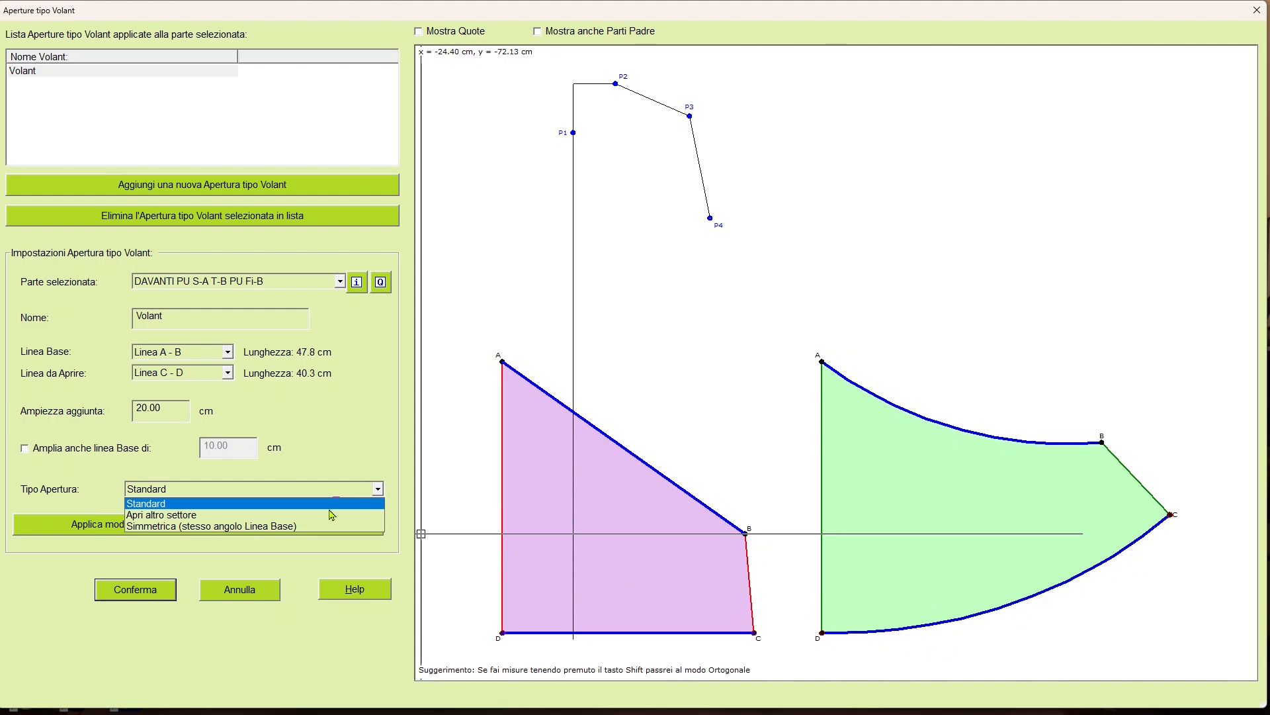
{"action": "left_click", "coordinate": [194, 526]}
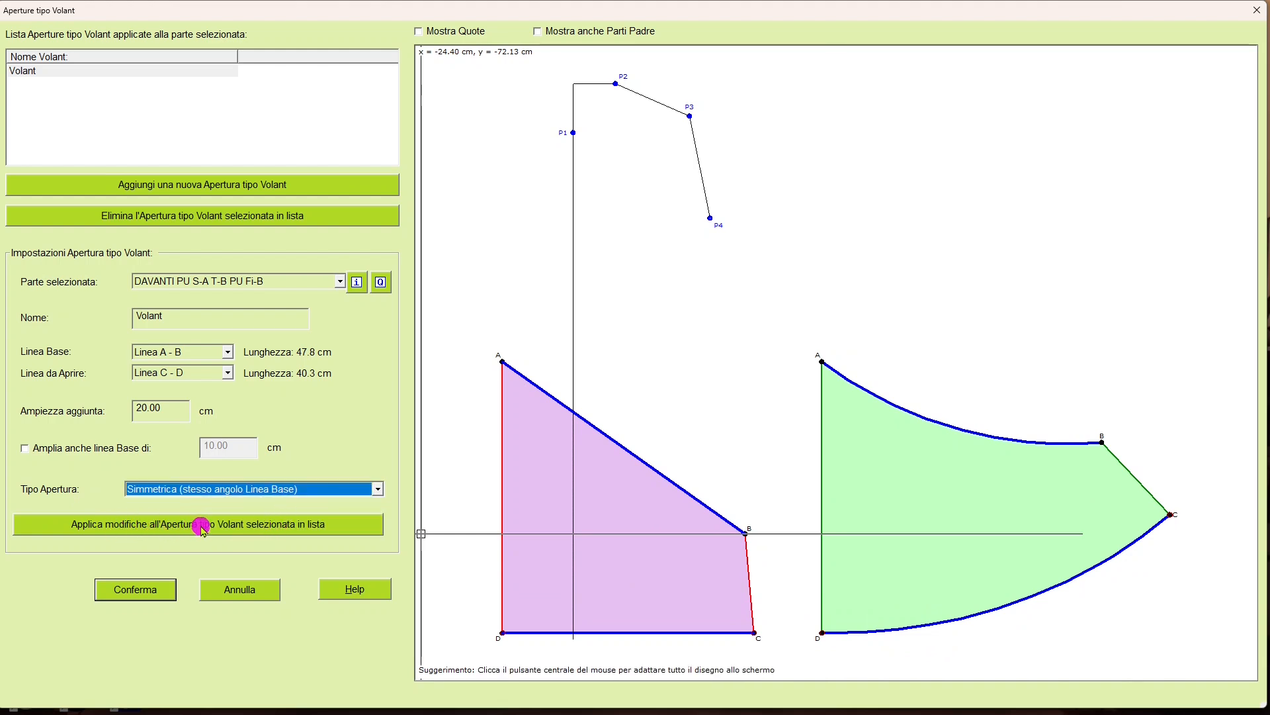
{"action": "left_click", "coordinate": [202, 526]}
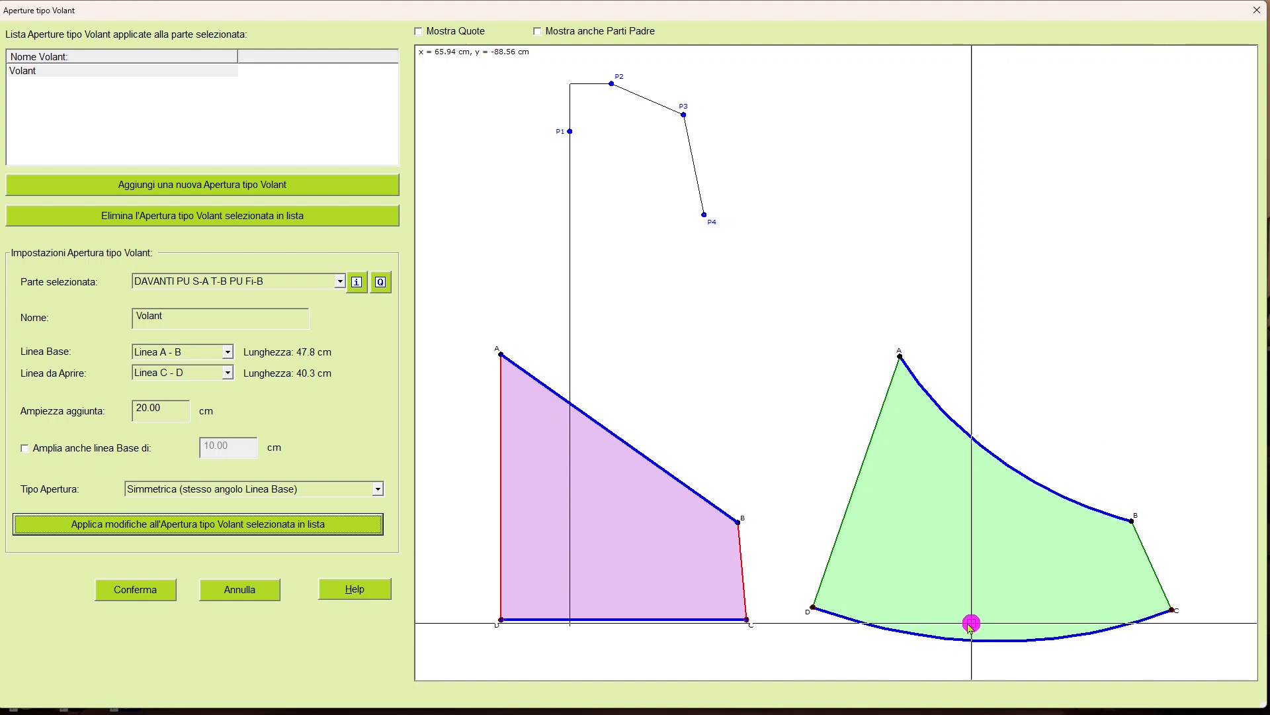
{"action": "left_click", "coordinate": [165, 590]}
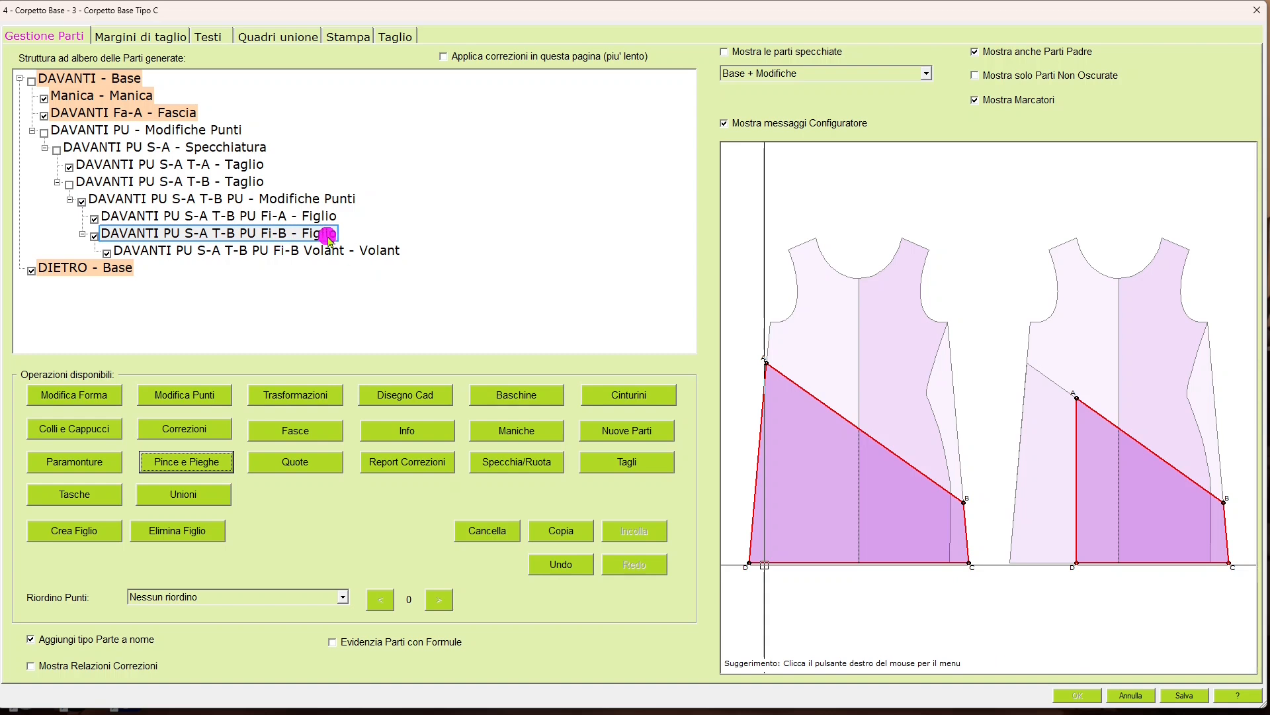
{"action": "left_click", "coordinate": [94, 235]}
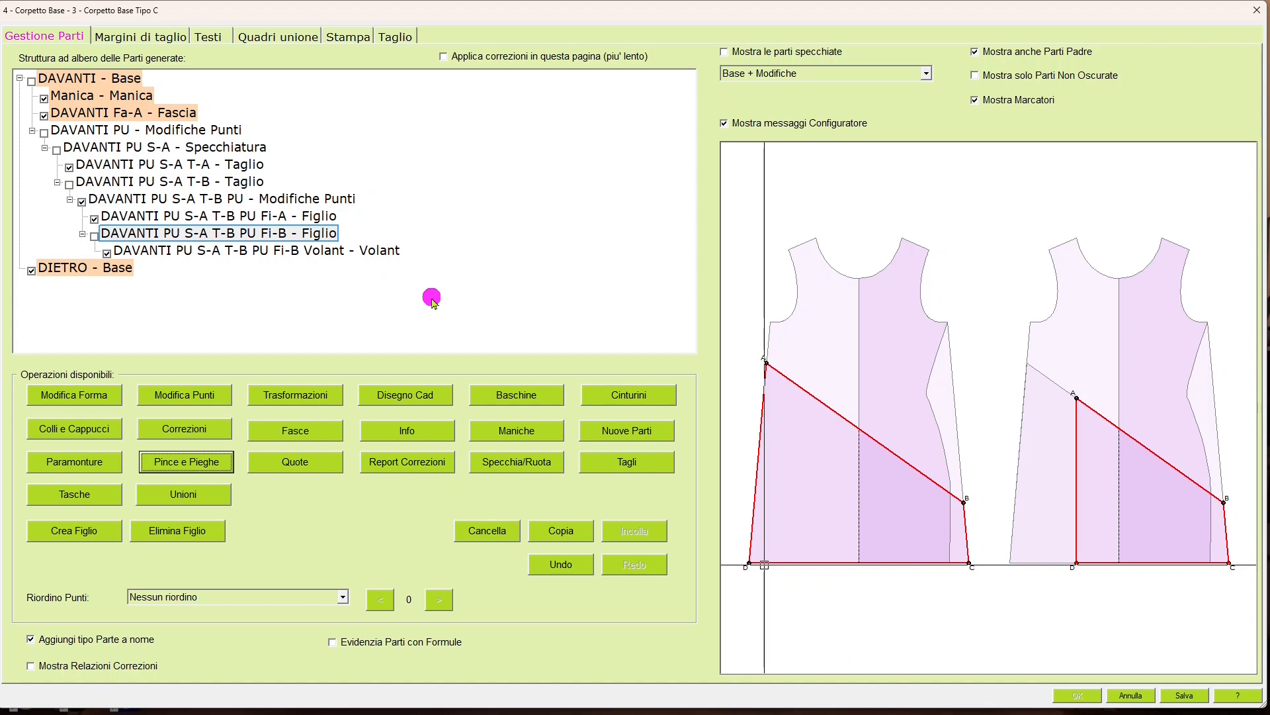
{"action": "left_click", "coordinate": [373, 257]}
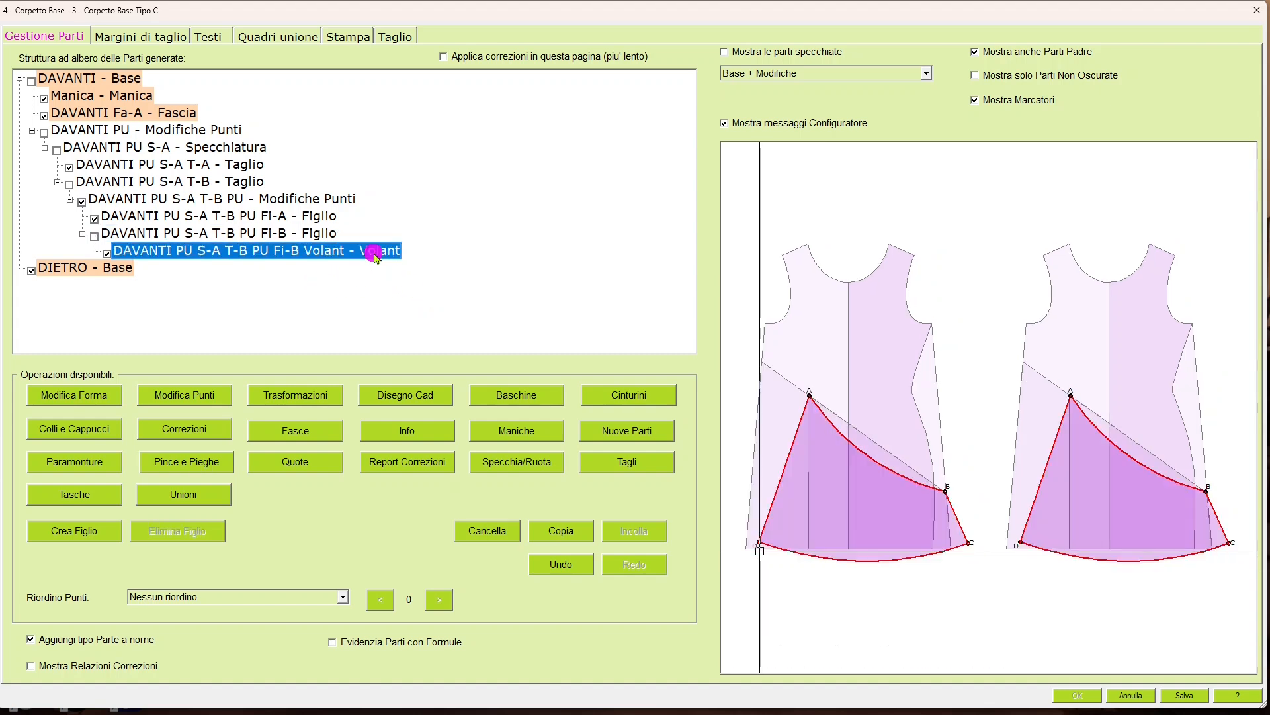
Delete points E and F from the side of the DIETRO base, applying a straight line in place of the curves.
{"action": "left_click", "coordinate": [77, 269]}
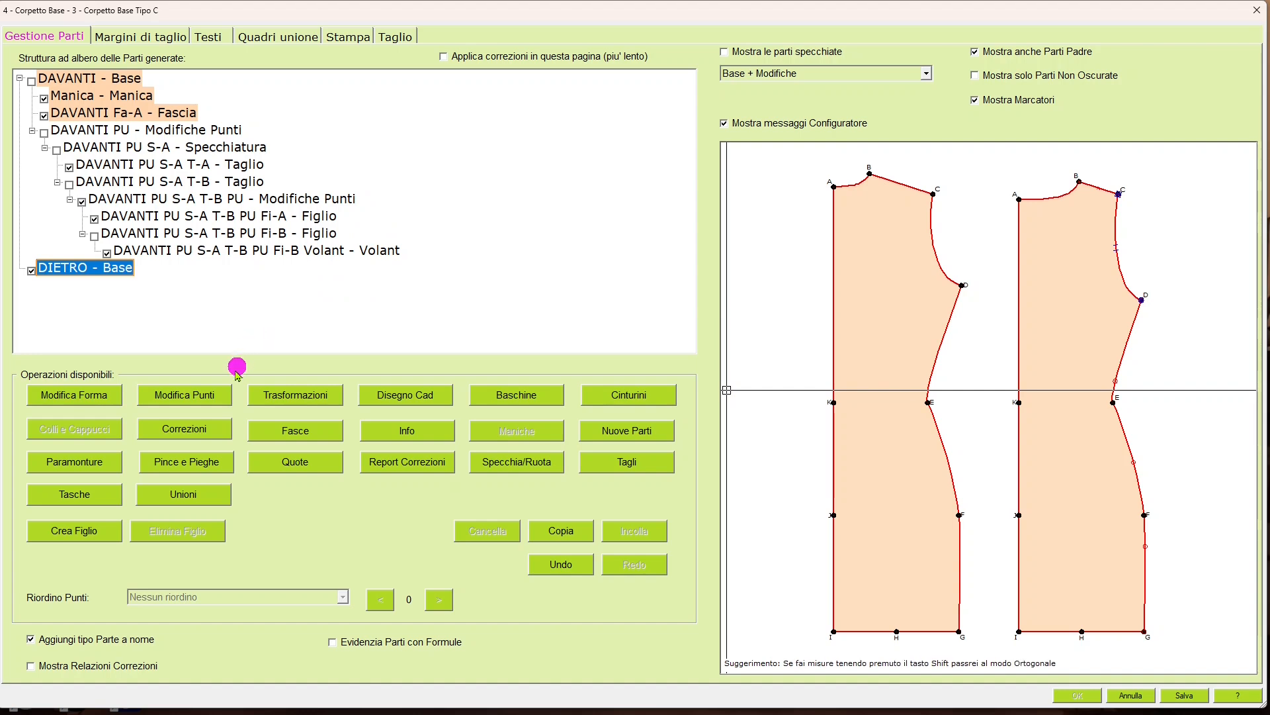
{"action": "left_click", "coordinate": [229, 401]}
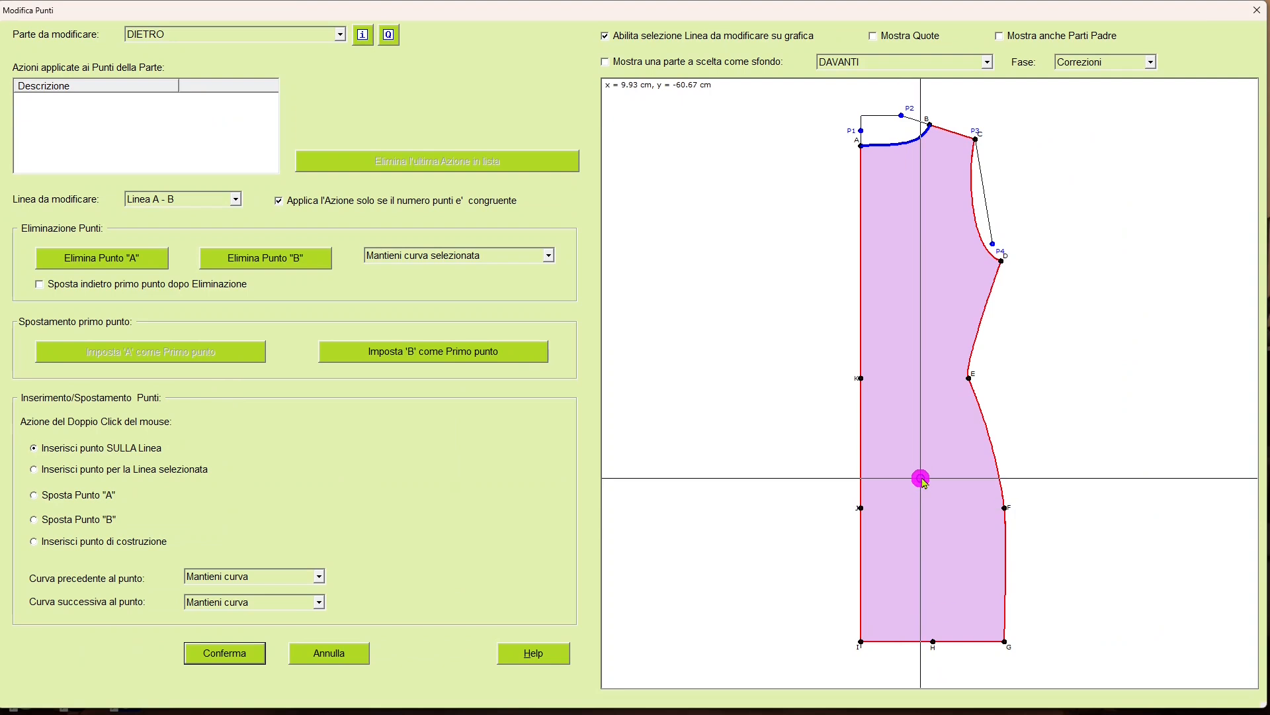
{"action": "left_click", "coordinate": [991, 434]}
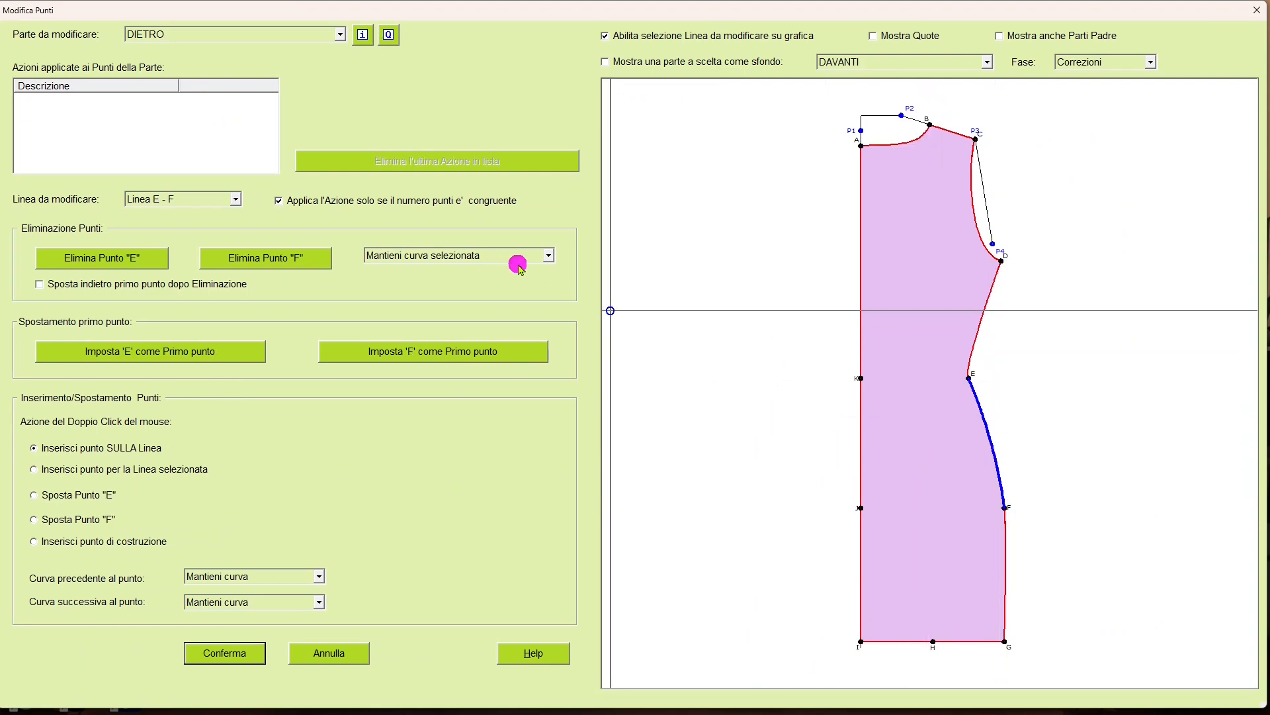
{"action": "left_click", "coordinate": [548, 260]}
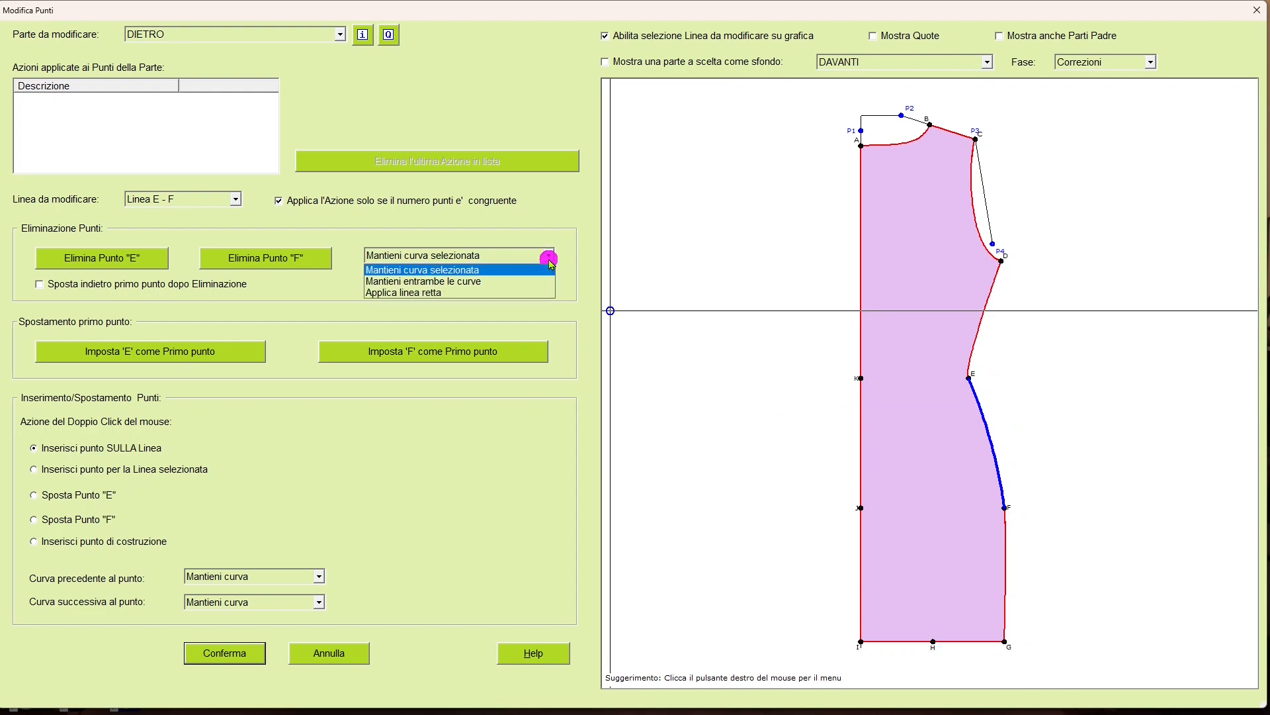
{"action": "left_click", "coordinate": [526, 293]}
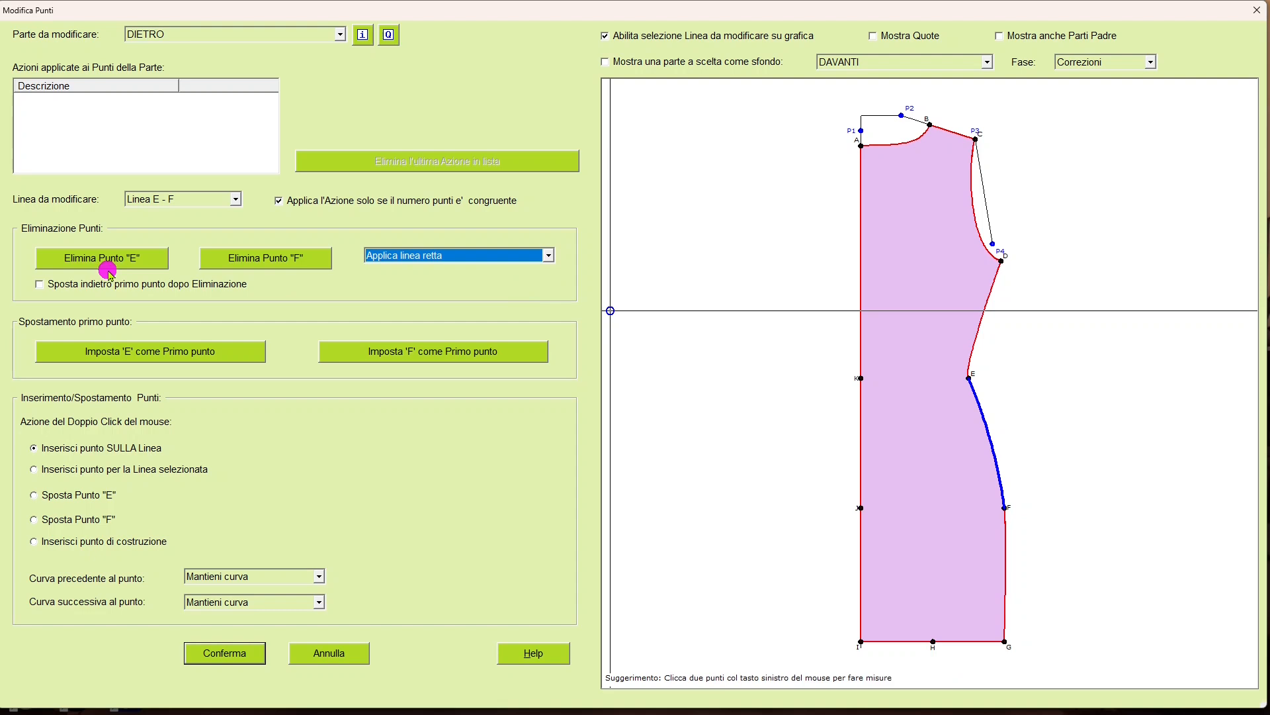
{"action": "left_click", "coordinate": [145, 258]}
{"action": "left_click", "coordinate": [291, 257]}
Delete hem point H and centre-back points J and K from DIETRO, and confirm the point changes.
{"action": "left_click", "coordinate": [964, 645]}
{"action": "left_click", "coordinate": [317, 265]}
{"action": "left_click", "coordinate": [852, 476]}
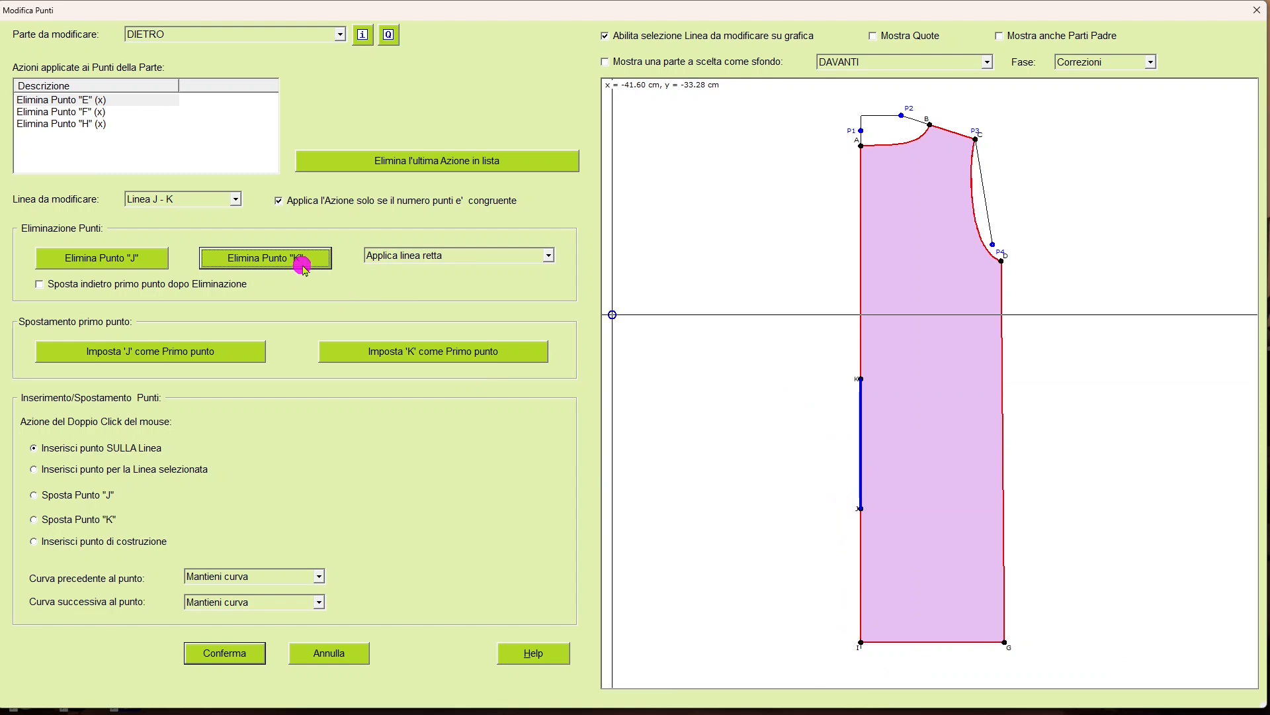
{"action": "left_click", "coordinate": [162, 259]}
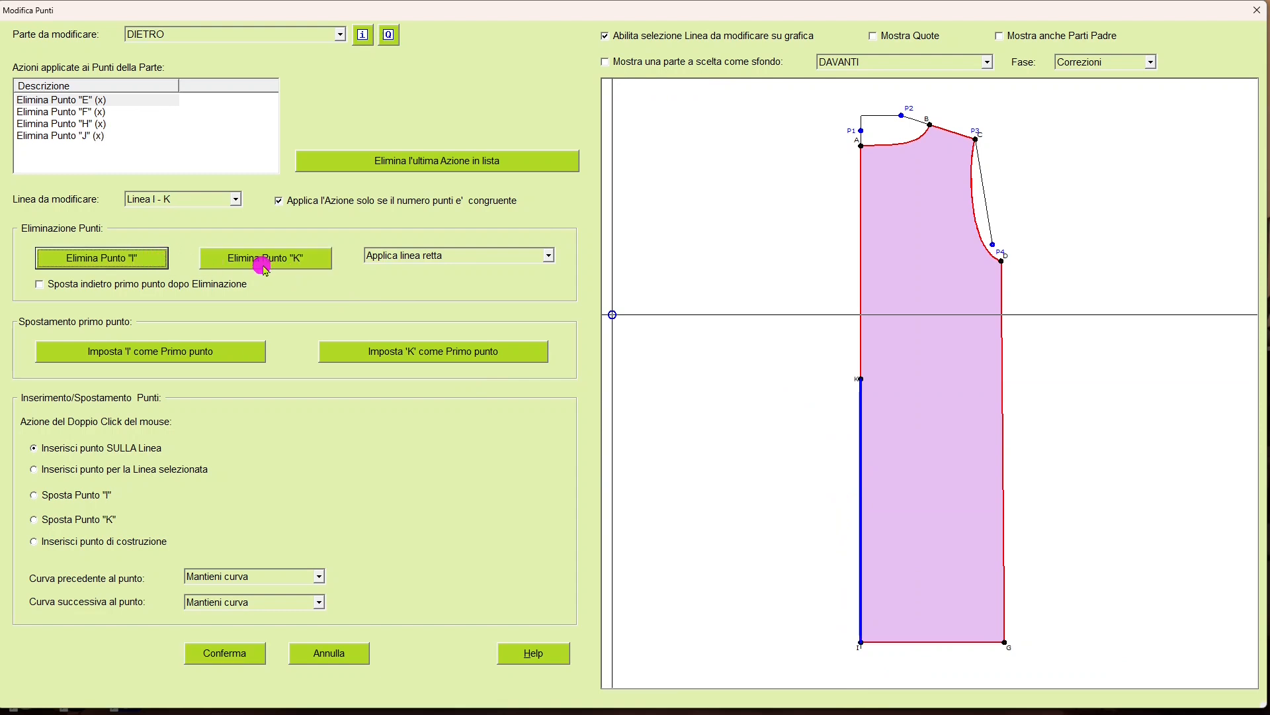
{"action": "left_click", "coordinate": [275, 260]}
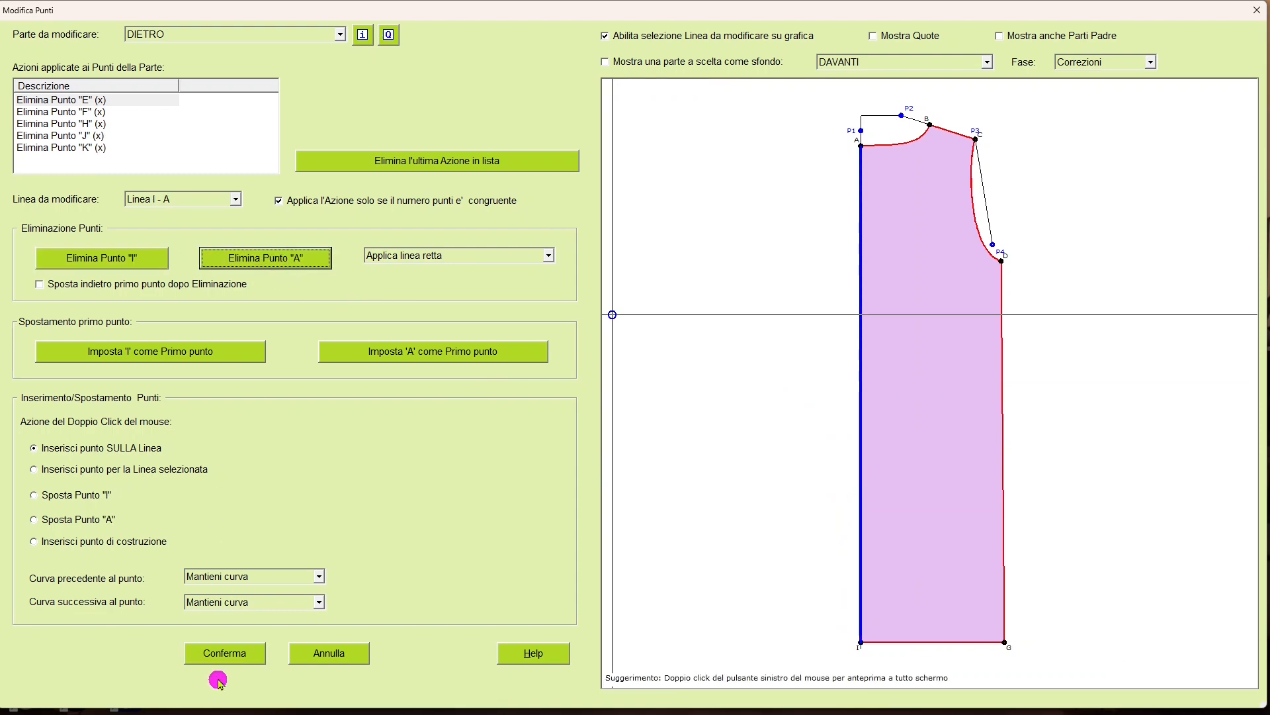
{"action": "left_click", "coordinate": [243, 653]}
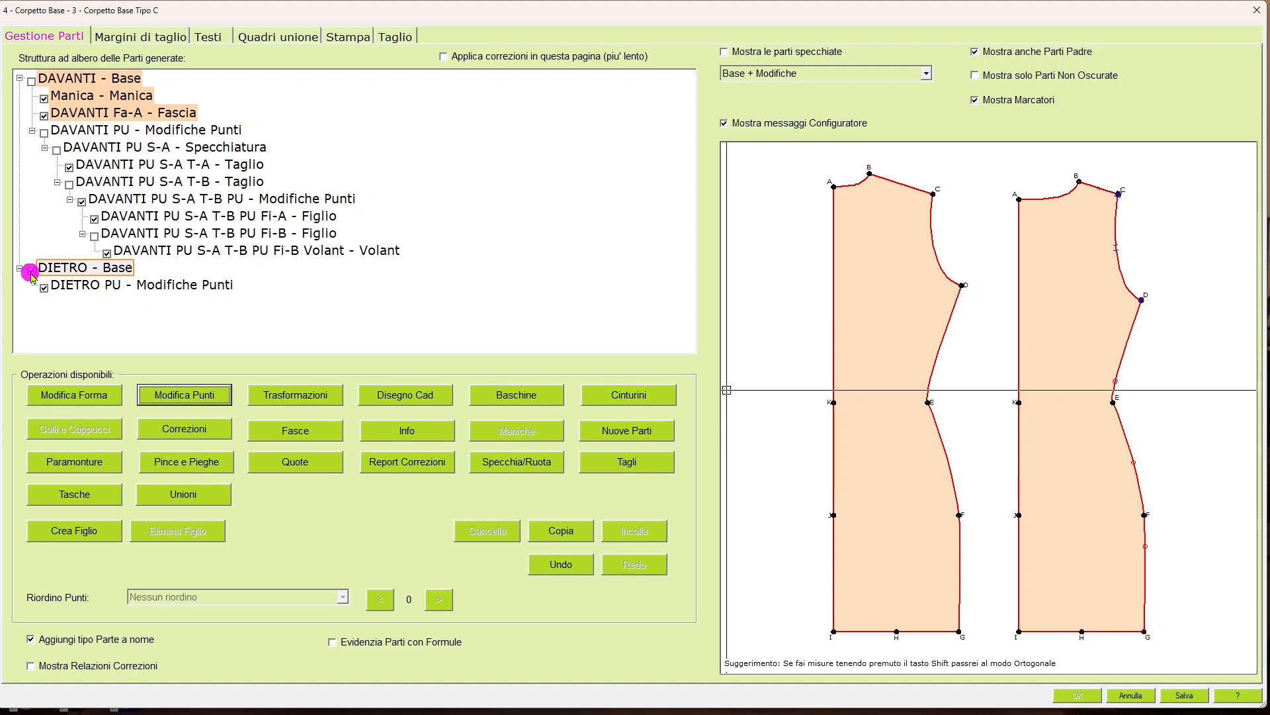
Flare the DIETRO PU side by moving hem point E outward 5 cm horizontally, and confirm the shape.
{"action": "left_click", "coordinate": [182, 286]}
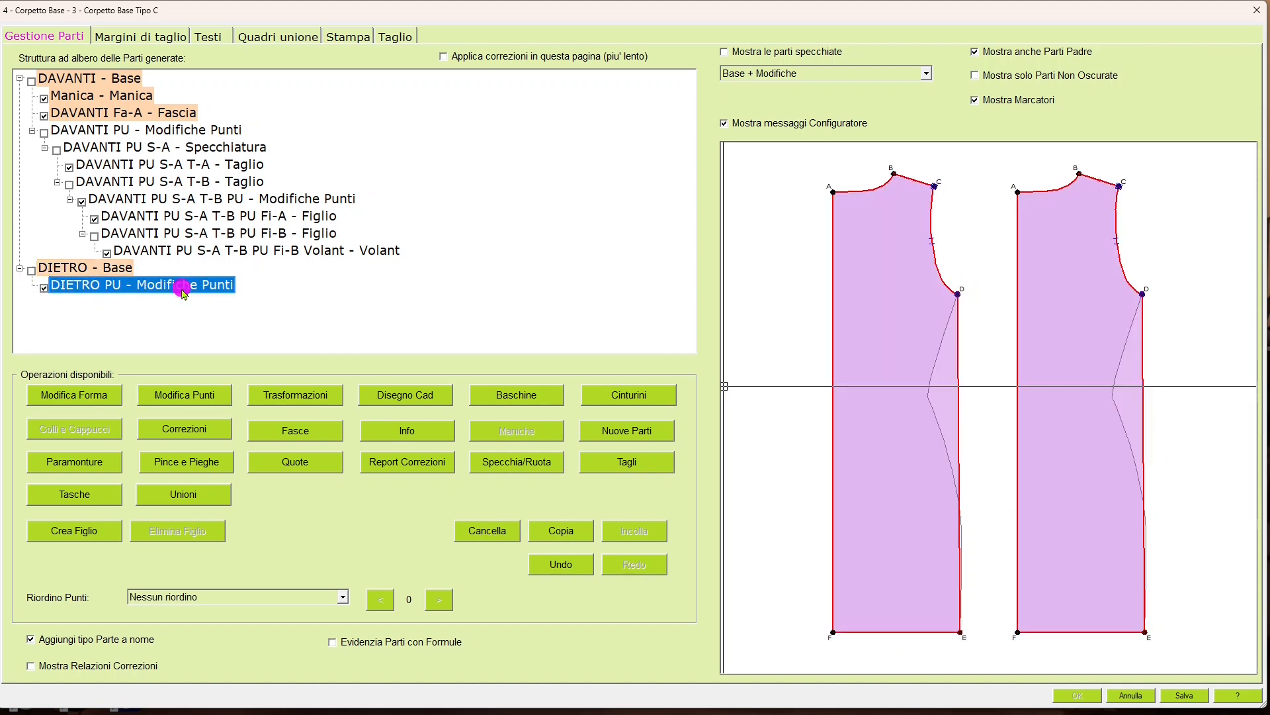
{"action": "left_click", "coordinate": [91, 399]}
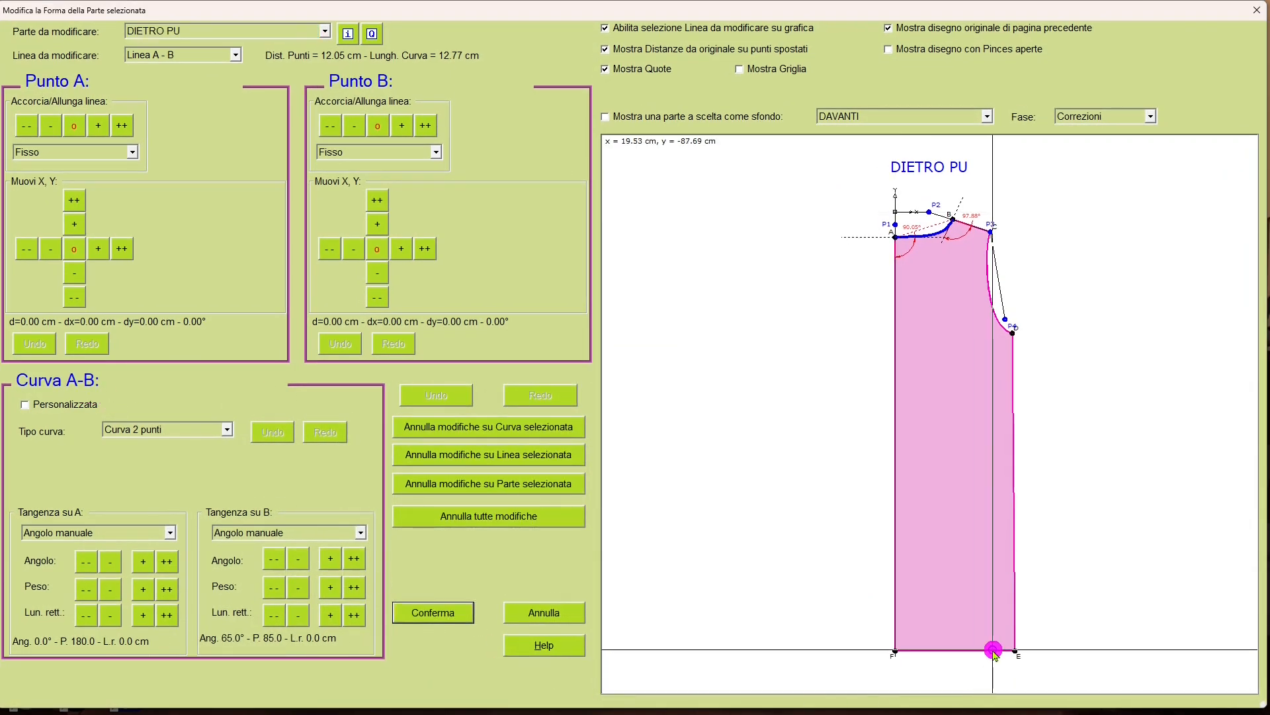
{"action": "left_click", "coordinate": [995, 651]}
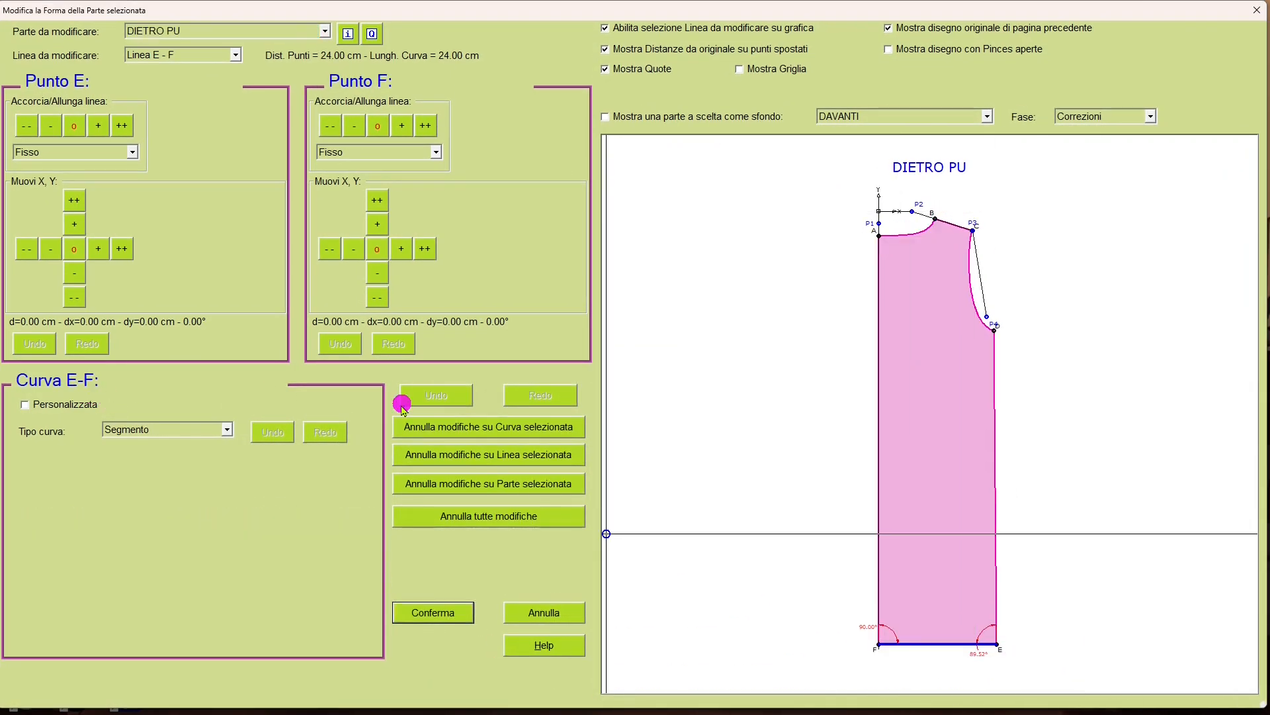
{"action": "left_click", "coordinate": [126, 250]}
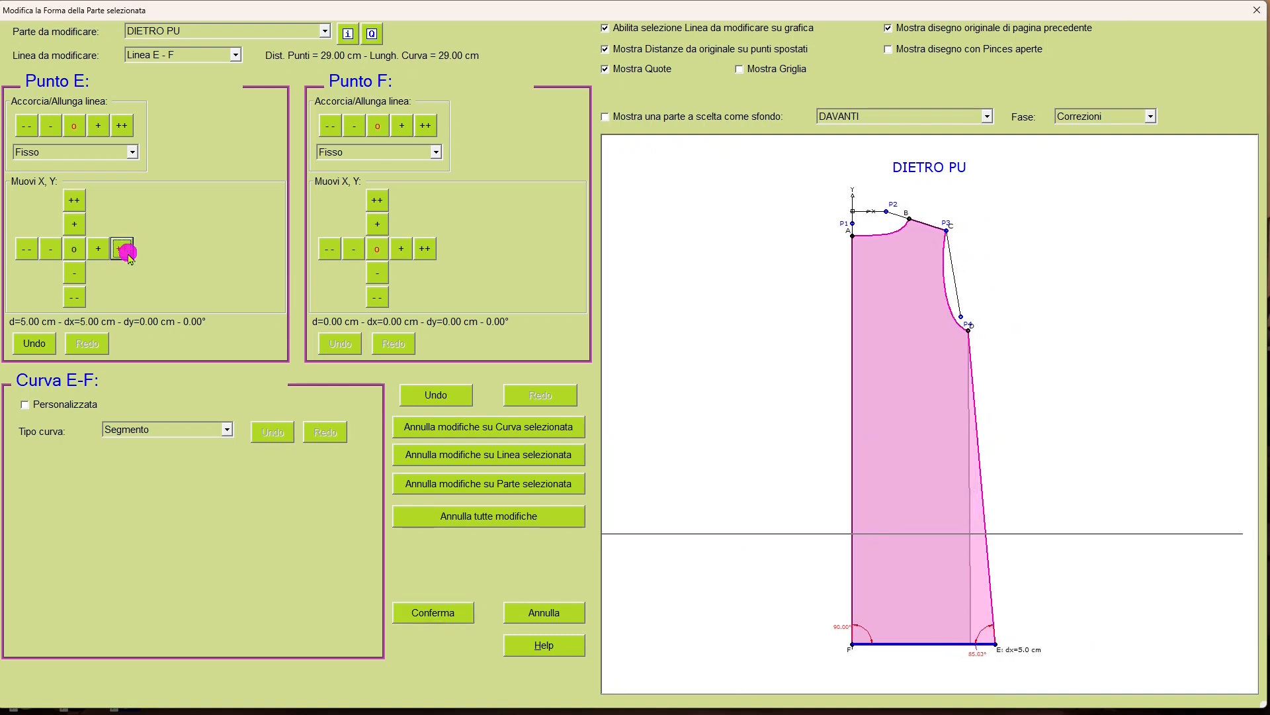
{"action": "left_click", "coordinate": [456, 623]}
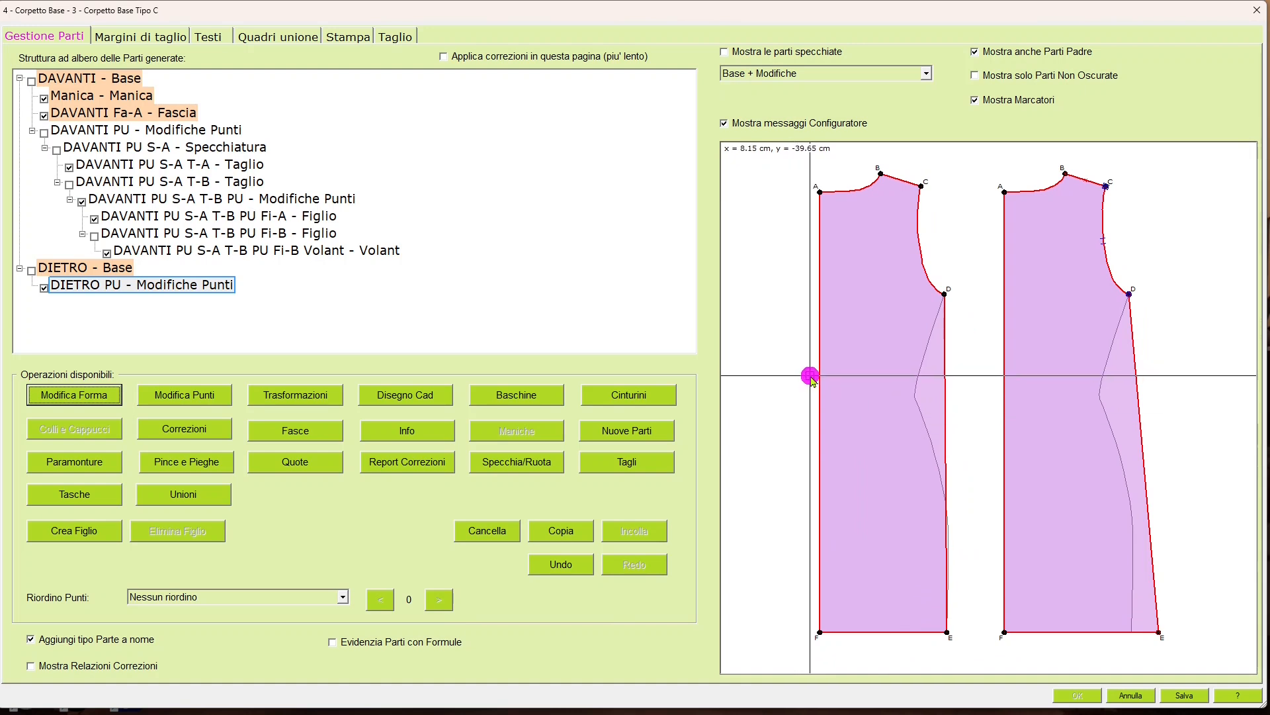
Mirror DIETRO PU by doubling it about the axis from point F to point A, and deactivate the half-back part.
{"action": "left_click", "coordinate": [538, 470]}
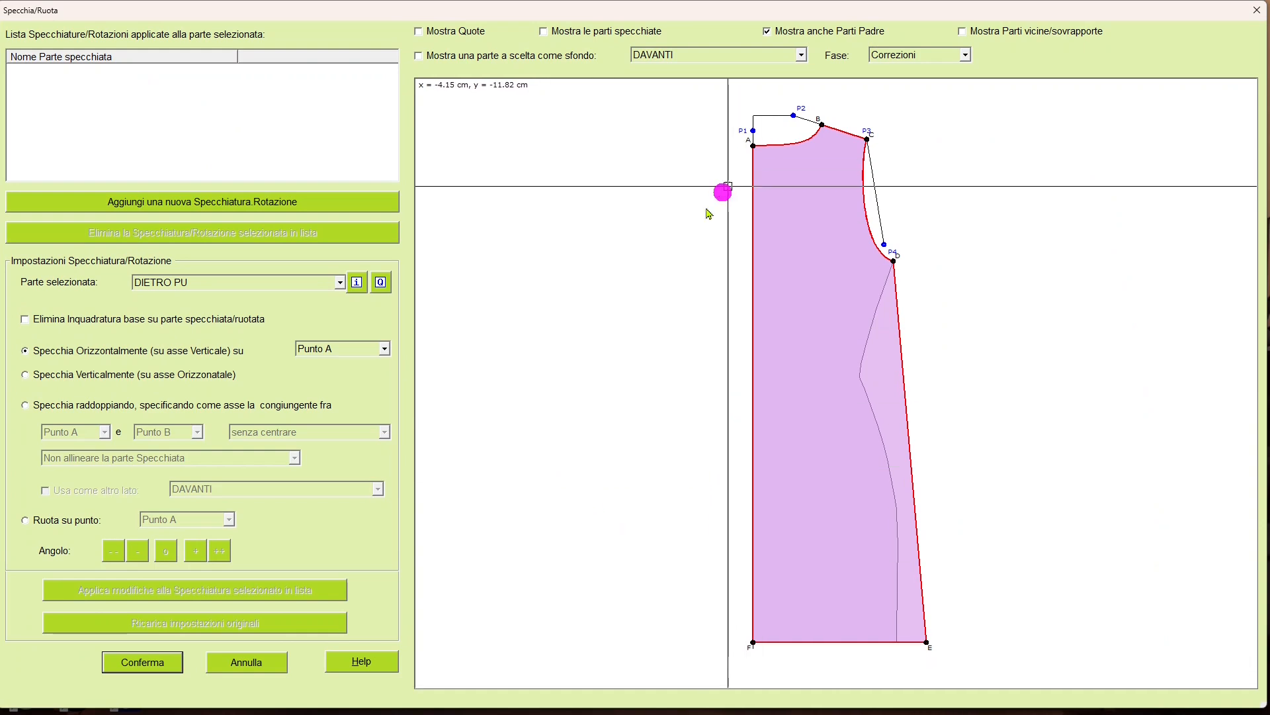
{"action": "left_click", "coordinate": [114, 406]}
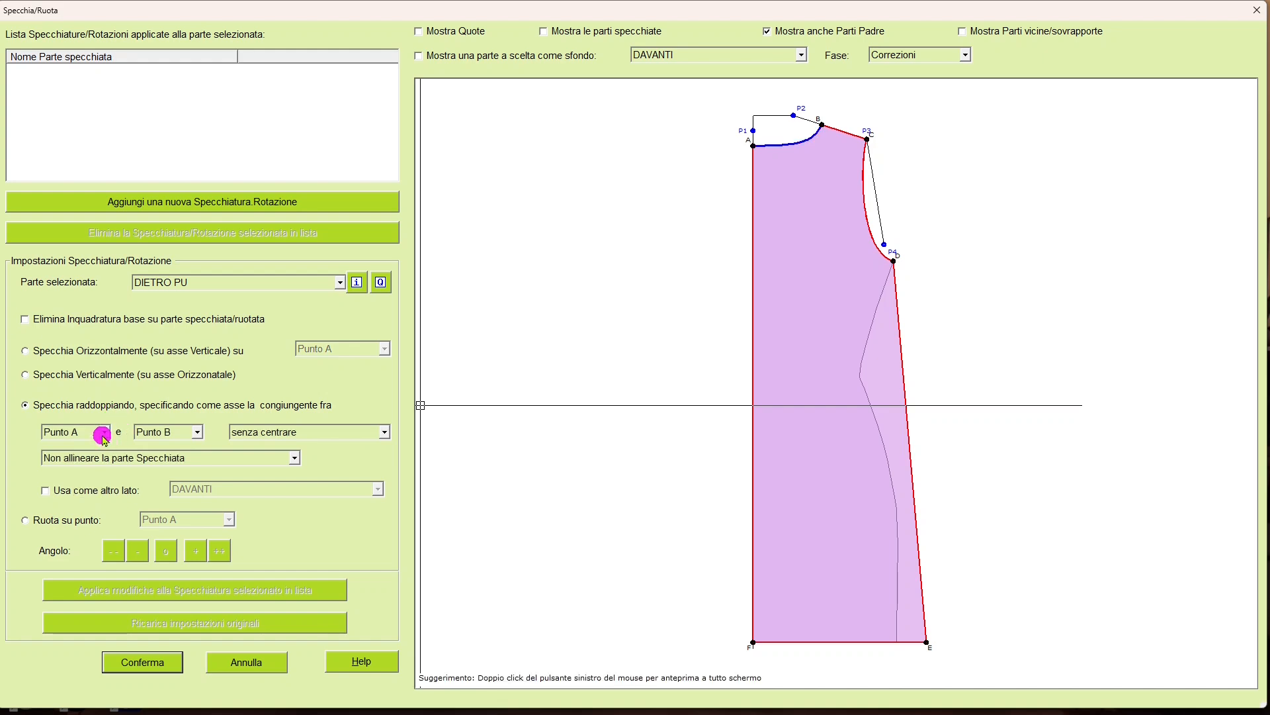
{"action": "left_click", "coordinate": [106, 433]}
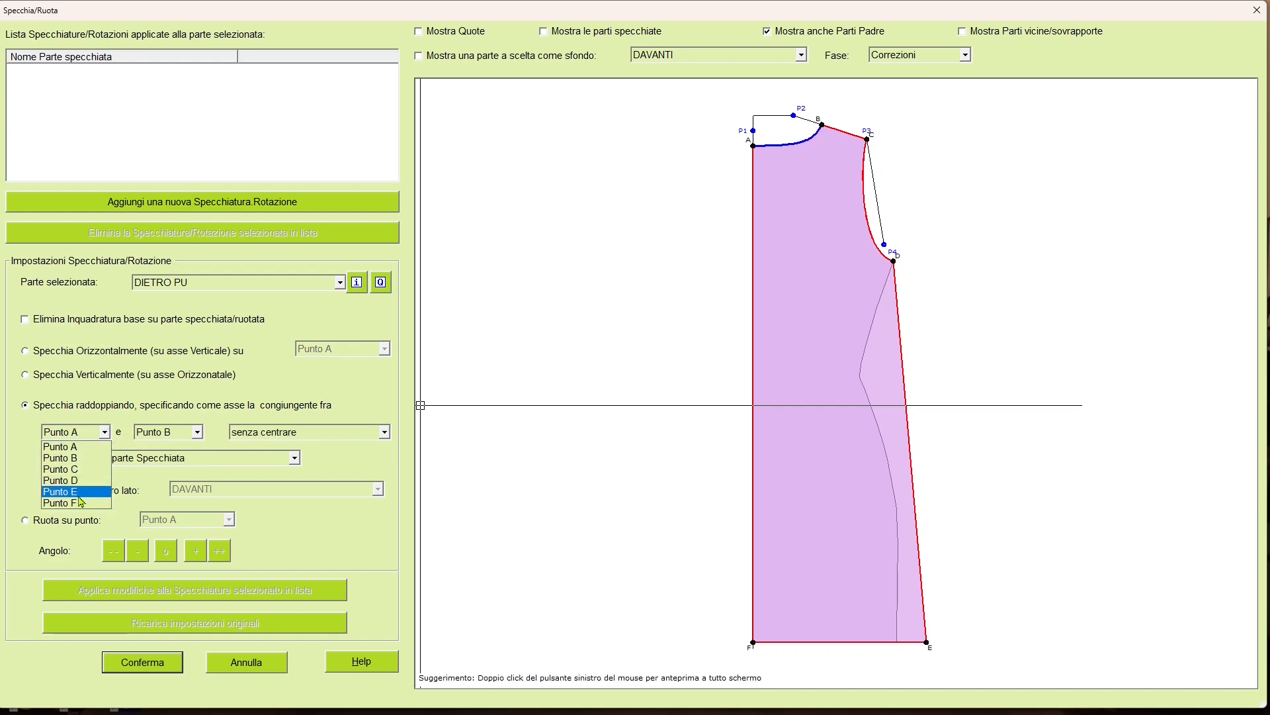
{"action": "left_click", "coordinate": [79, 504]}
{"action": "left_click", "coordinate": [199, 432]}
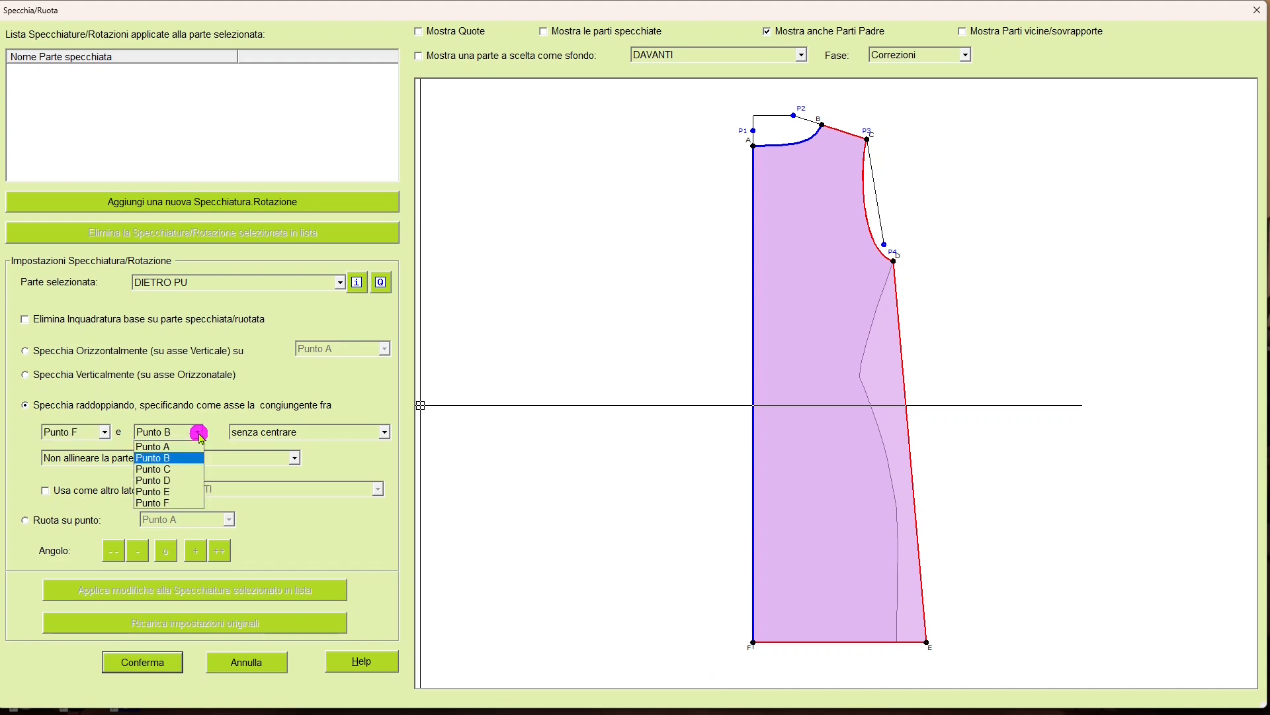
{"action": "left_click", "coordinate": [174, 447]}
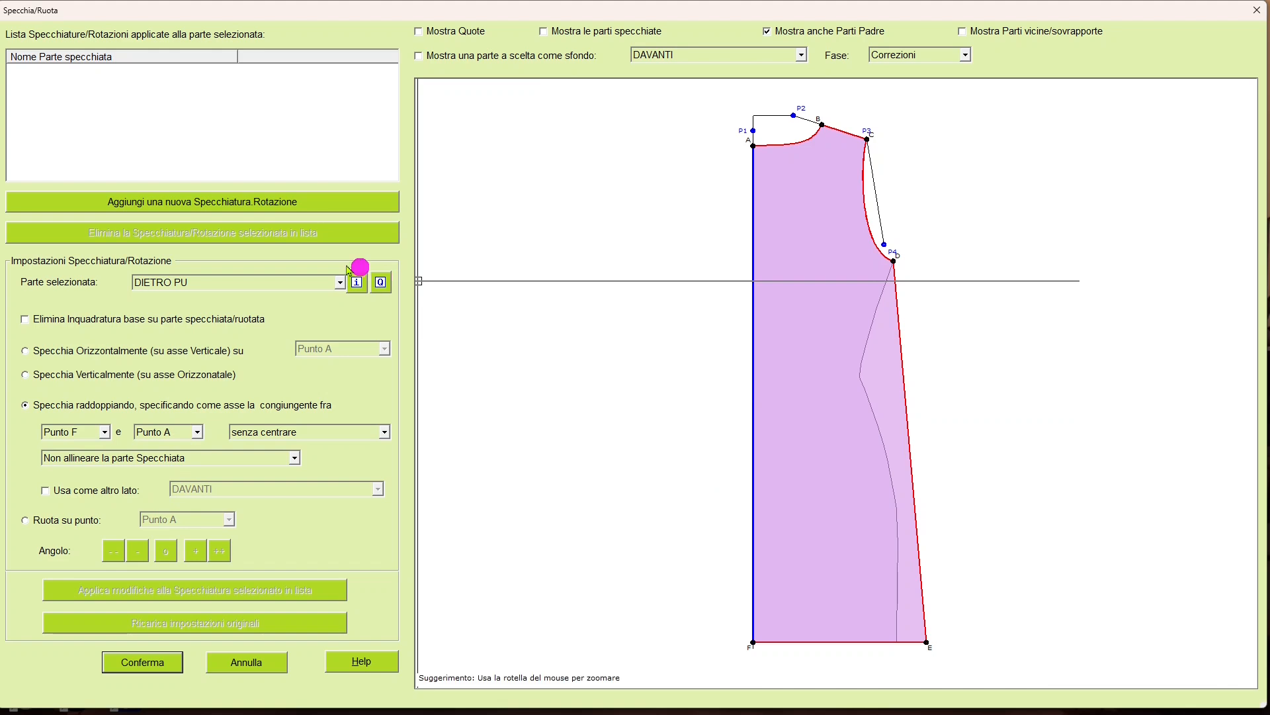
{"action": "left_click", "coordinate": [241, 205]}
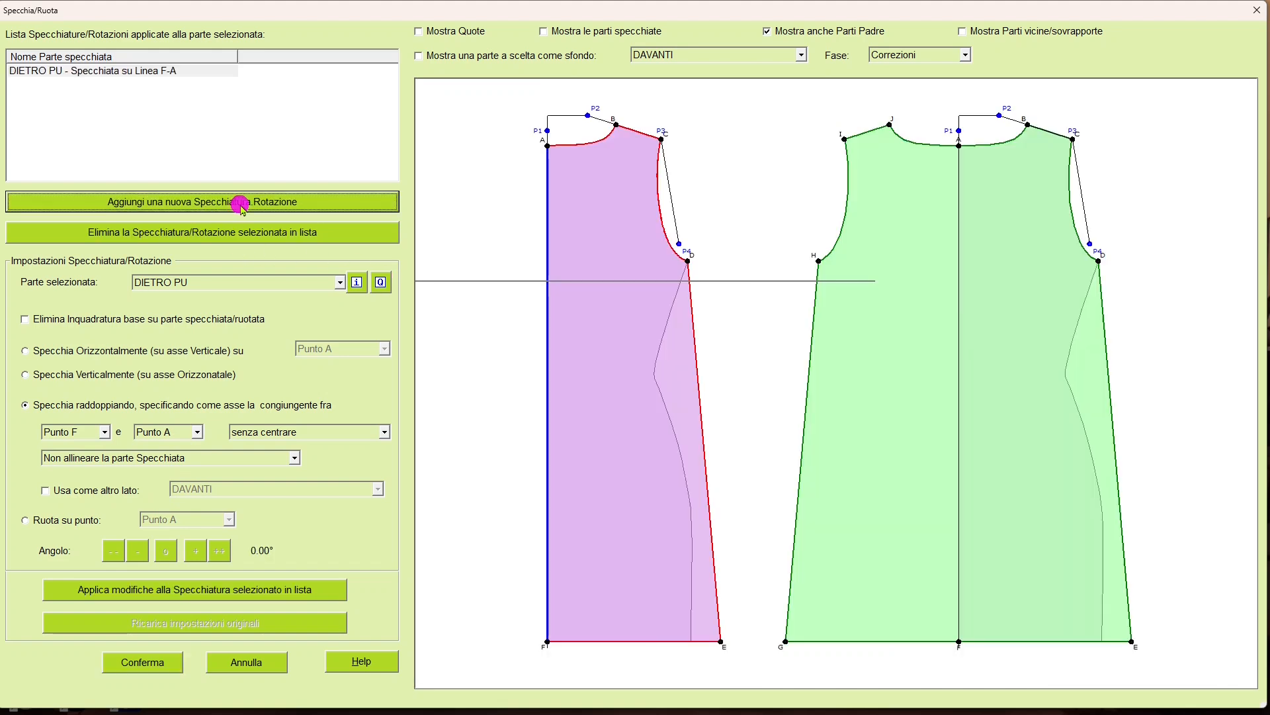
{"action": "left_click", "coordinate": [167, 664]}
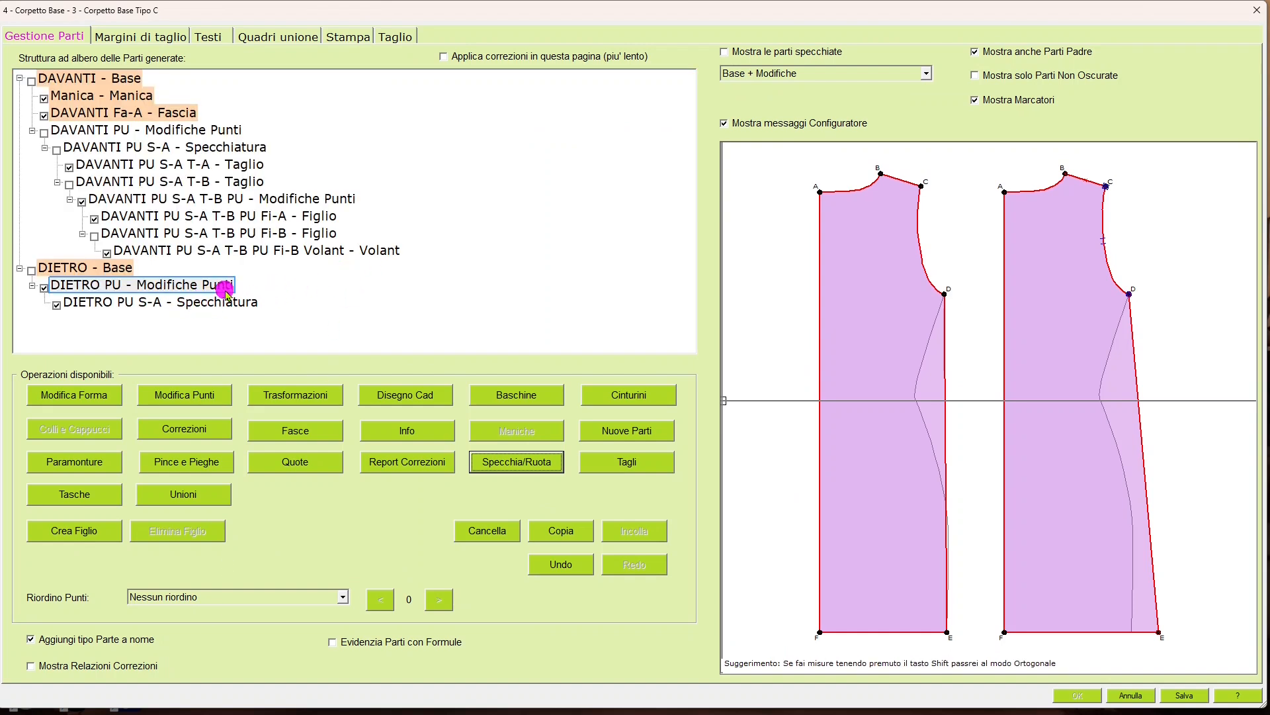
{"action": "left_click", "coordinate": [42, 289]}
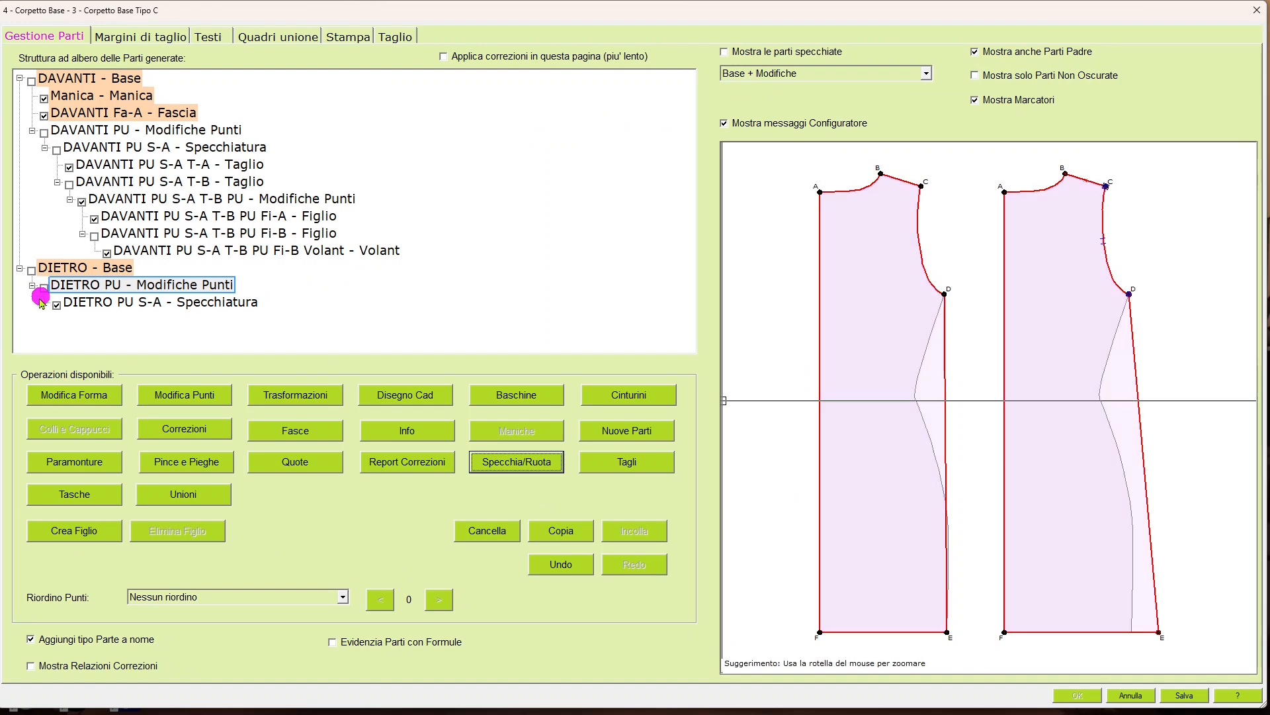
Apply a new cut without intermediate points to DIETRO PU S-A, running from line G-H to line D-E.
{"action": "left_click", "coordinate": [244, 304]}
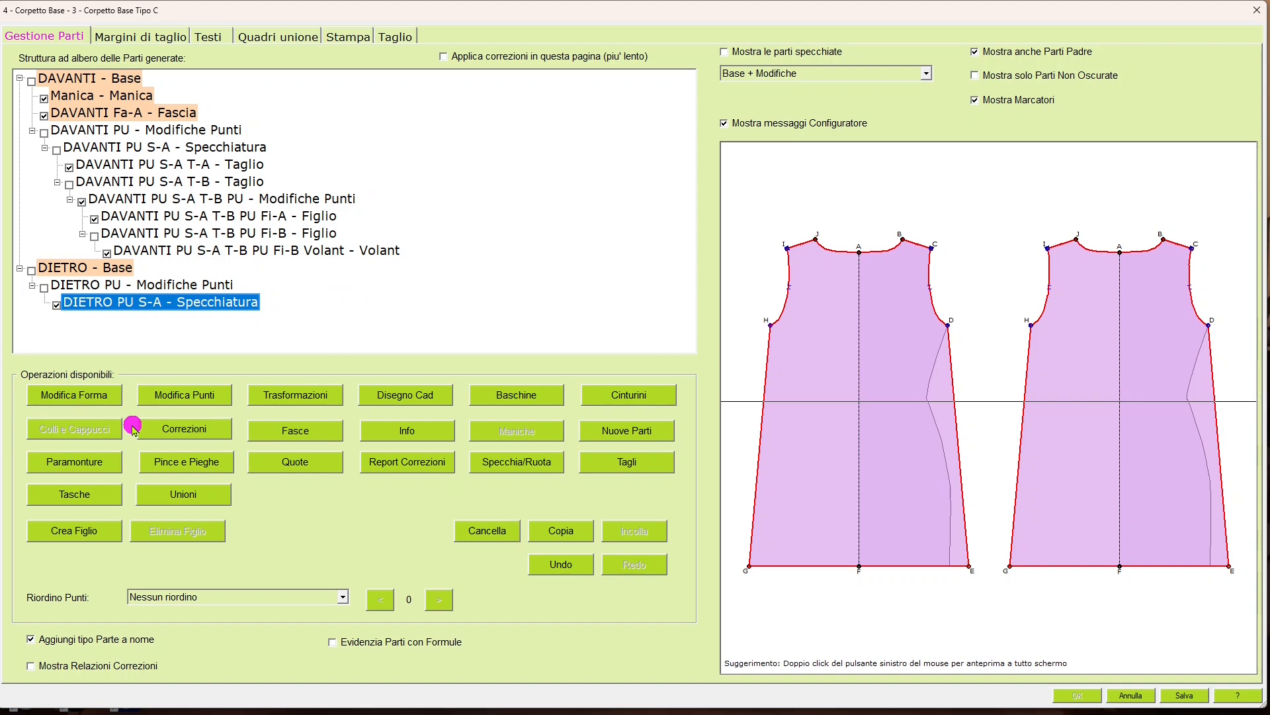
{"action": "left_click", "coordinate": [651, 464]}
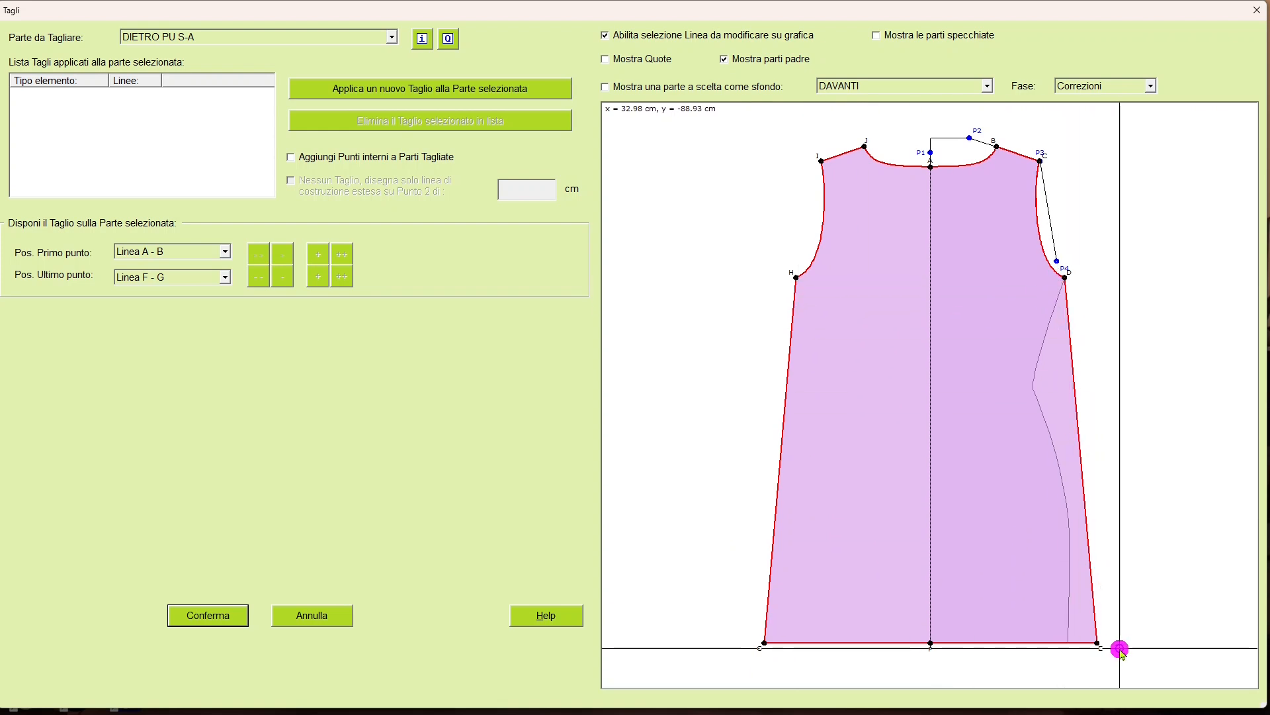
{"action": "left_click", "coordinate": [225, 253]}
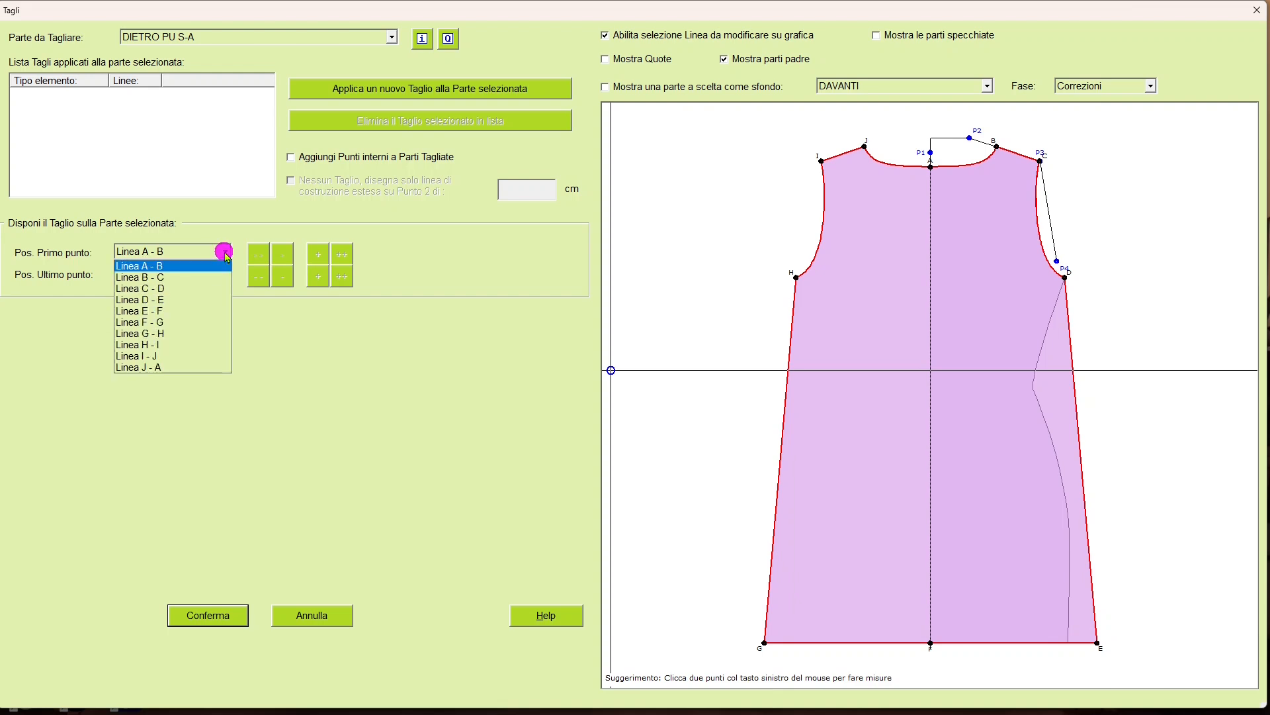
{"action": "left_click", "coordinate": [186, 334]}
{"action": "left_click", "coordinate": [226, 279]}
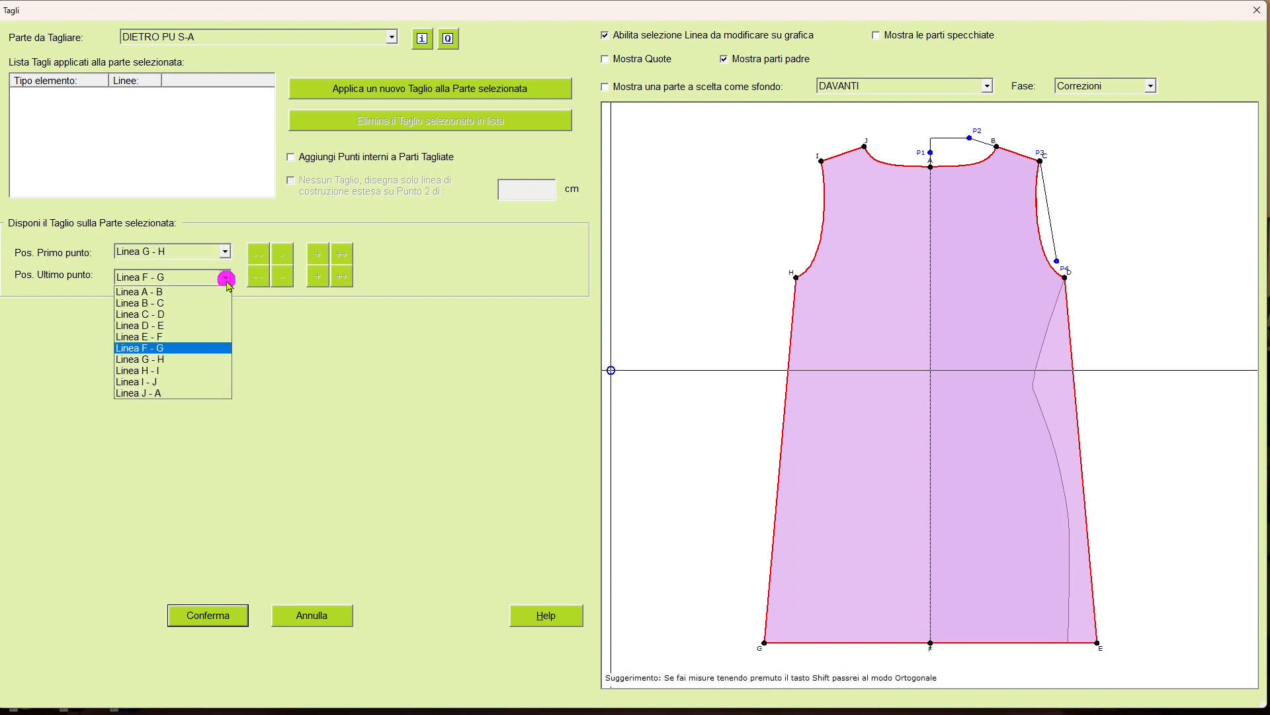
{"action": "left_click", "coordinate": [188, 325]}
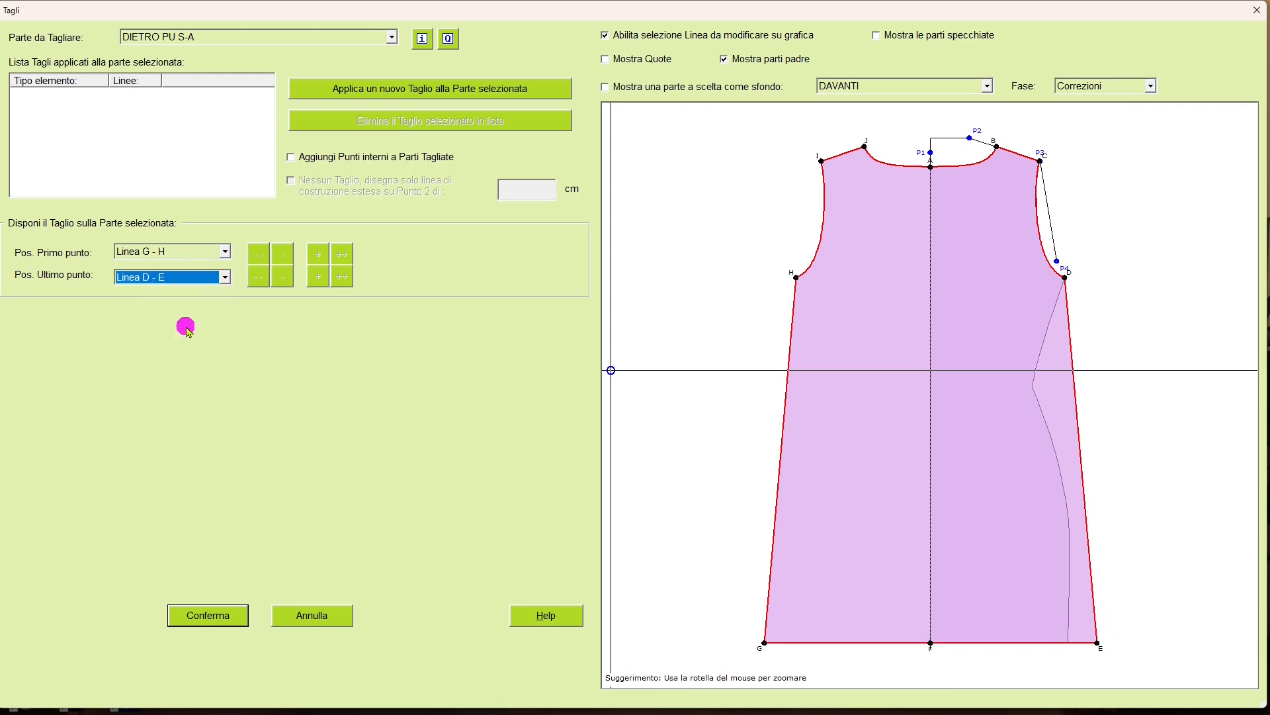
{"action": "left_click", "coordinate": [449, 95]}
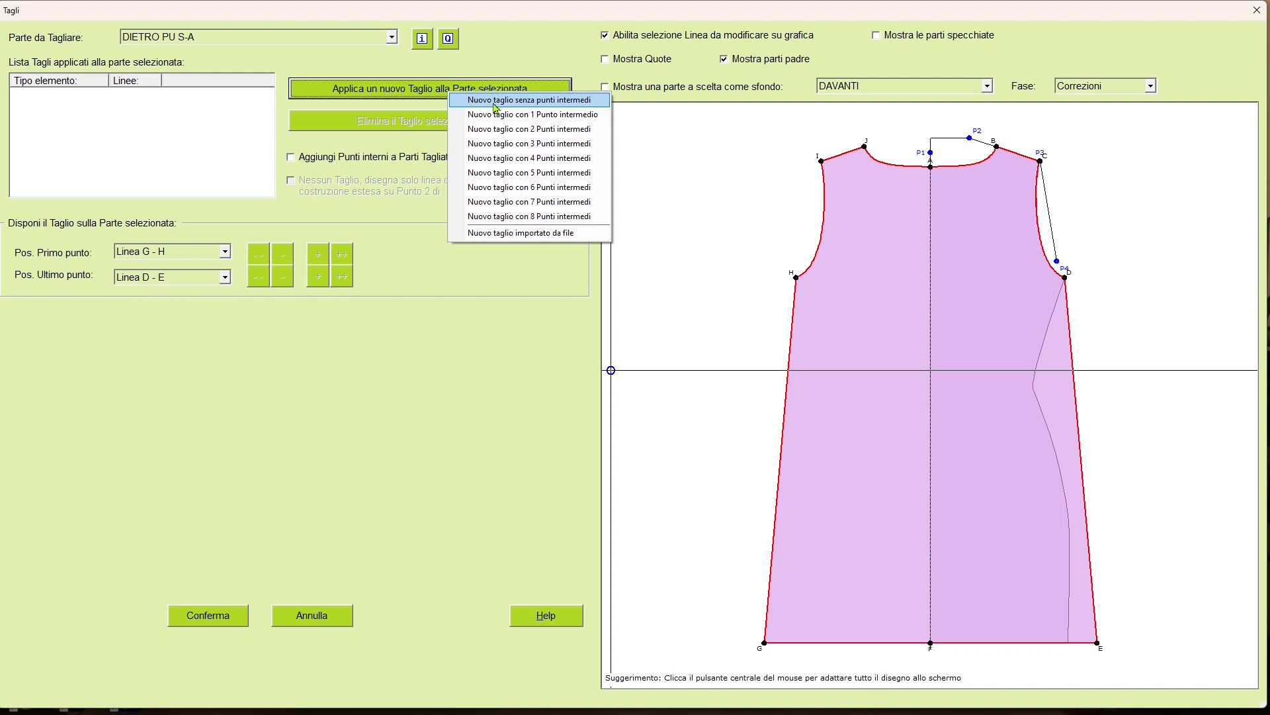
{"action": "left_click", "coordinate": [531, 101]}
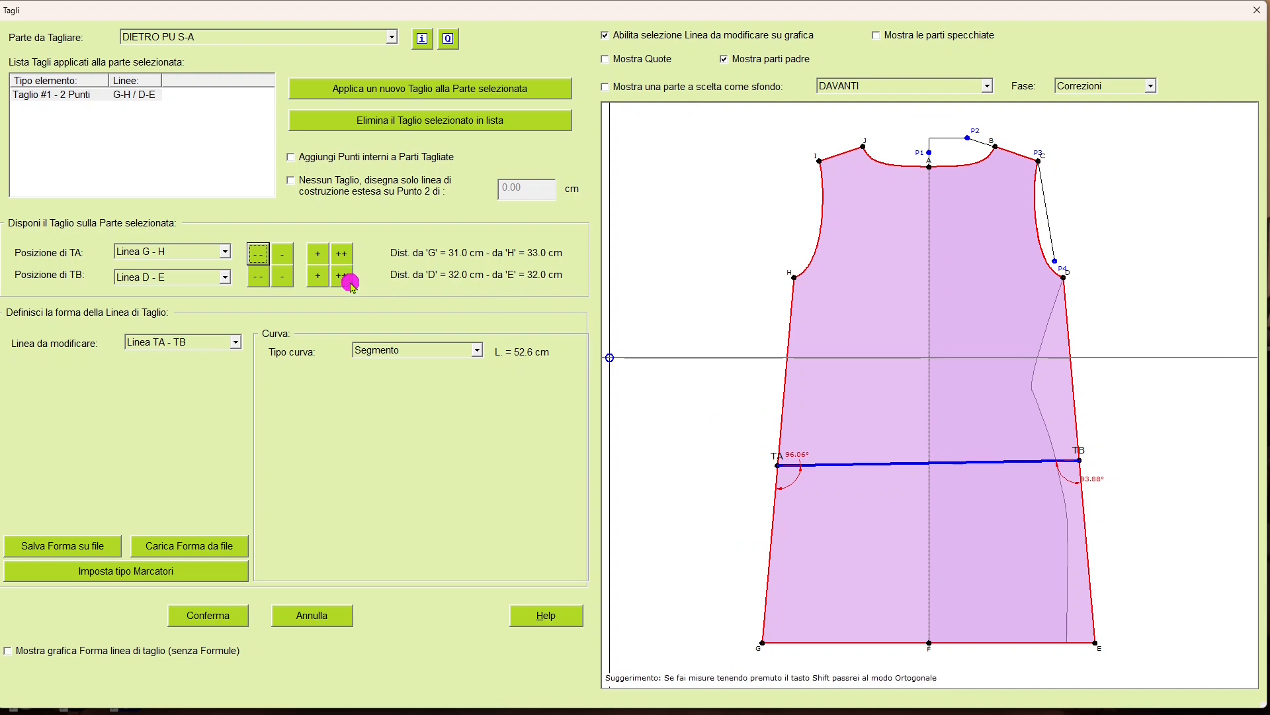
Lower cut point TA along side line G-H to 16 cm from hem point G.
{"action": "left_click", "coordinate": [258, 254]}
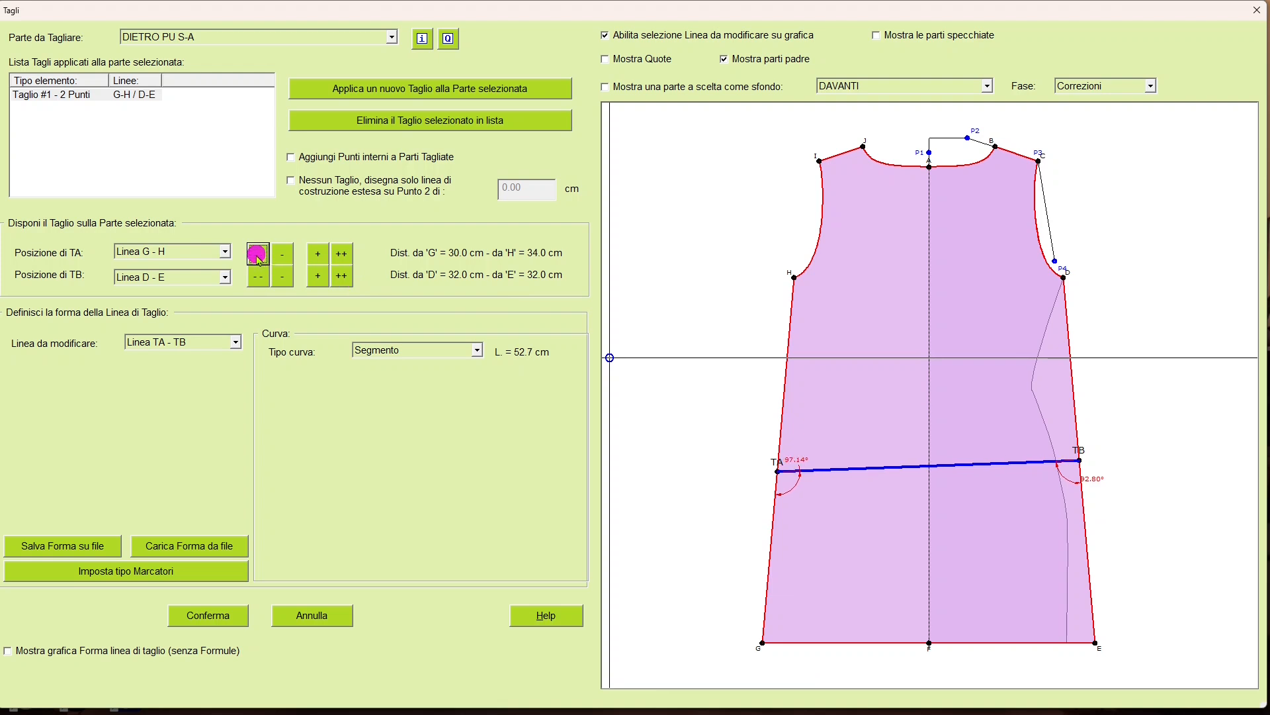
{"action": "left_click", "coordinate": [258, 254]}
{"action": "left_click", "coordinate": [258, 255]}
{"action": "left_click", "coordinate": [260, 255]}
{"action": "left_click", "coordinate": [258, 255]}
{"action": "left_click", "coordinate": [259, 255]}
{"action": "left_click", "coordinate": [259, 255]}
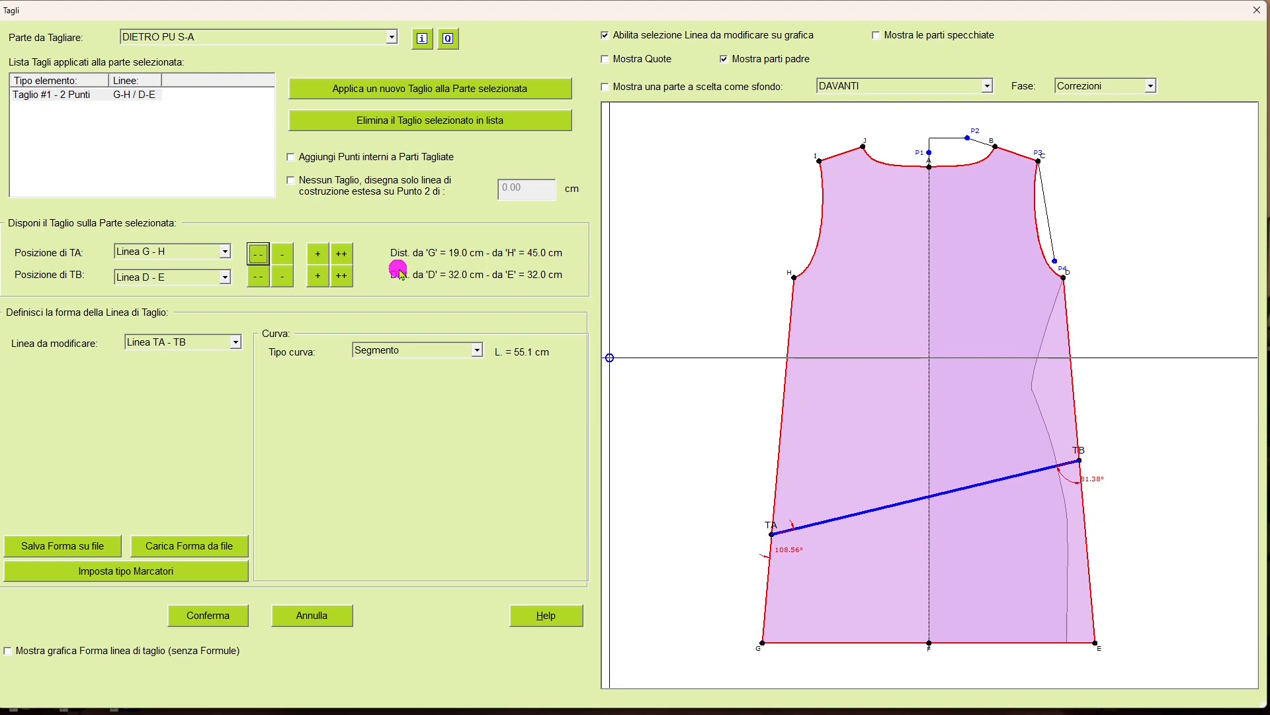
{"action": "left_click", "coordinate": [259, 255]}
{"action": "left_click", "coordinate": [260, 255]}
{"action": "left_click", "coordinate": [262, 255]}
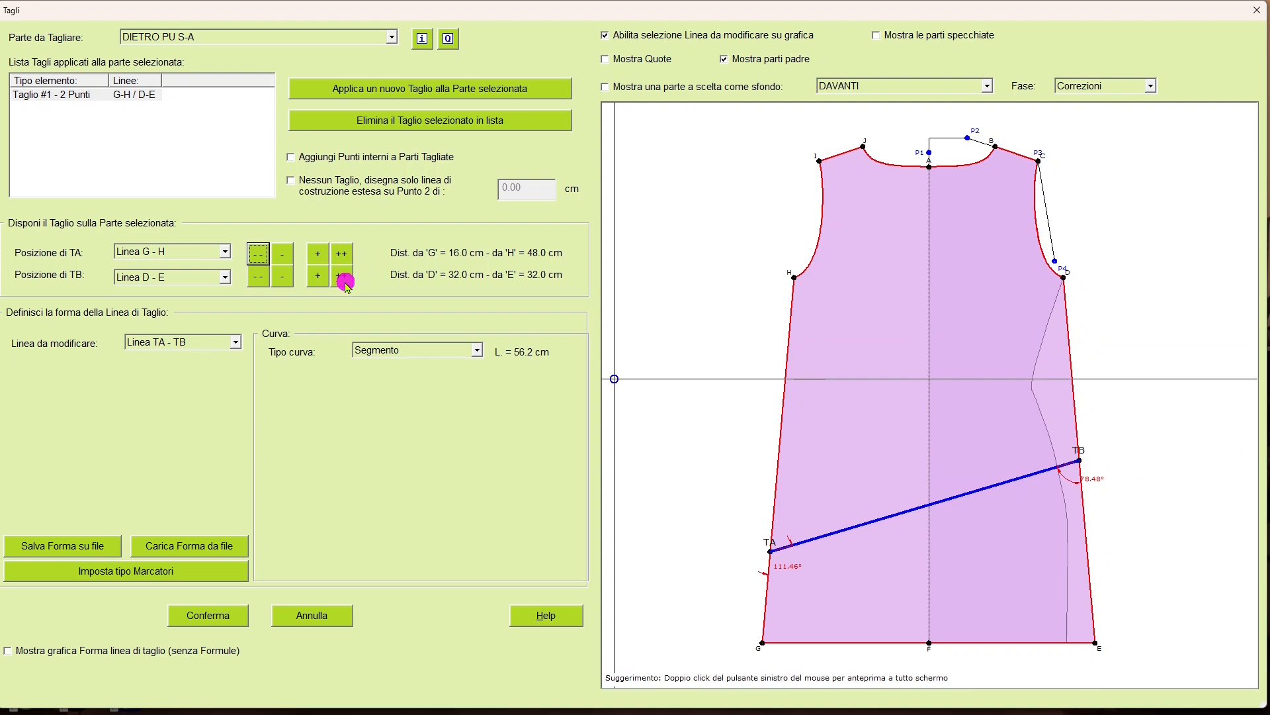
Raise cut point TB along side line D-E to 11 cm from underarm point D, and confirm the cut.
{"action": "left_click", "coordinate": [258, 277]}
{"action": "left_click", "coordinate": [259, 277]}
{"action": "left_click", "coordinate": [260, 276]}
{"action": "left_click", "coordinate": [261, 276]}
{"action": "left_click", "coordinate": [259, 277]}
{"action": "left_click", "coordinate": [260, 277]}
{"action": "left_click", "coordinate": [259, 277]}
{"action": "left_click", "coordinate": [259, 276]}
{"action": "left_click", "coordinate": [260, 276]}
{"action": "left_click", "coordinate": [260, 276]}
{"action": "left_click", "coordinate": [260, 277]}
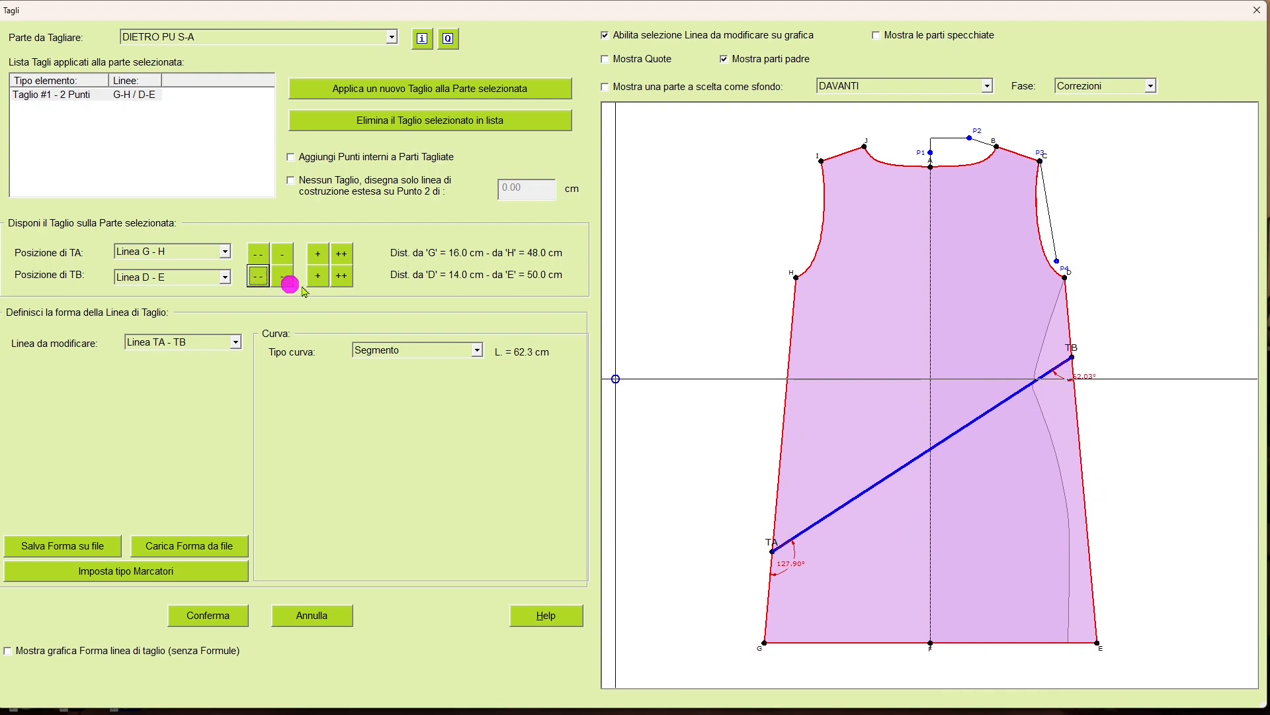
{"action": "left_click", "coordinate": [259, 277]}
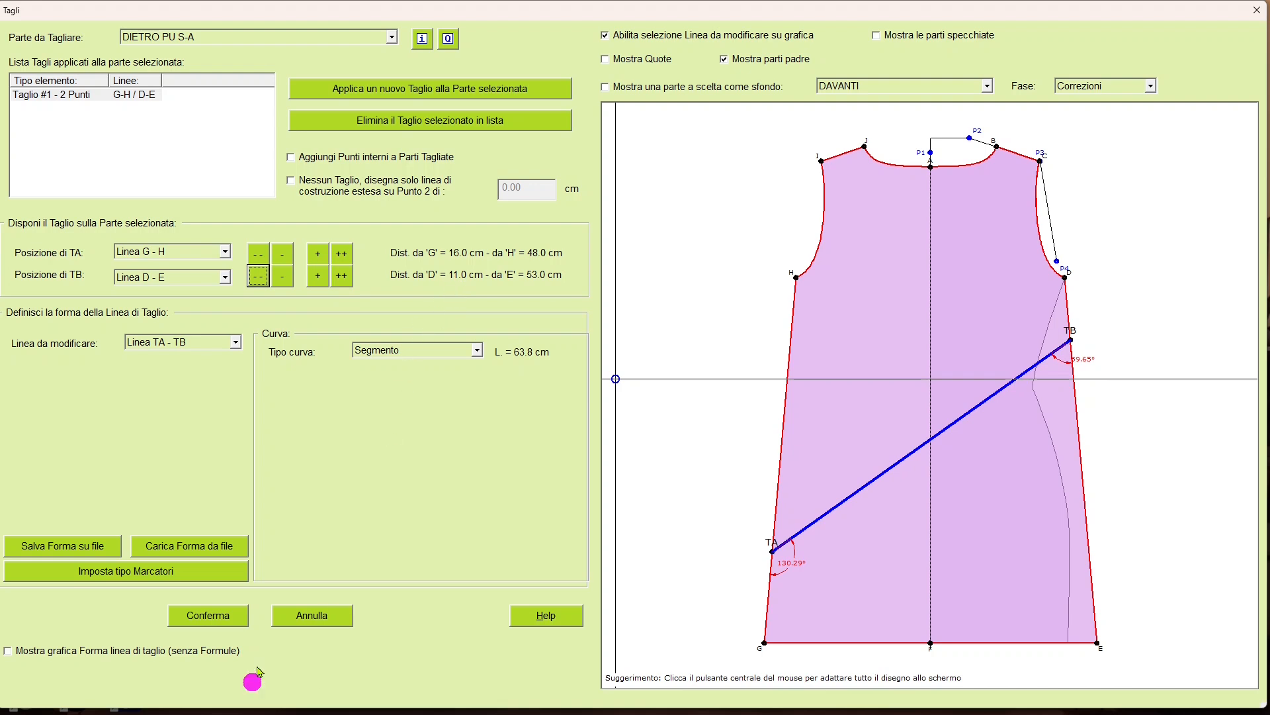
{"action": "left_click", "coordinate": [237, 614]}
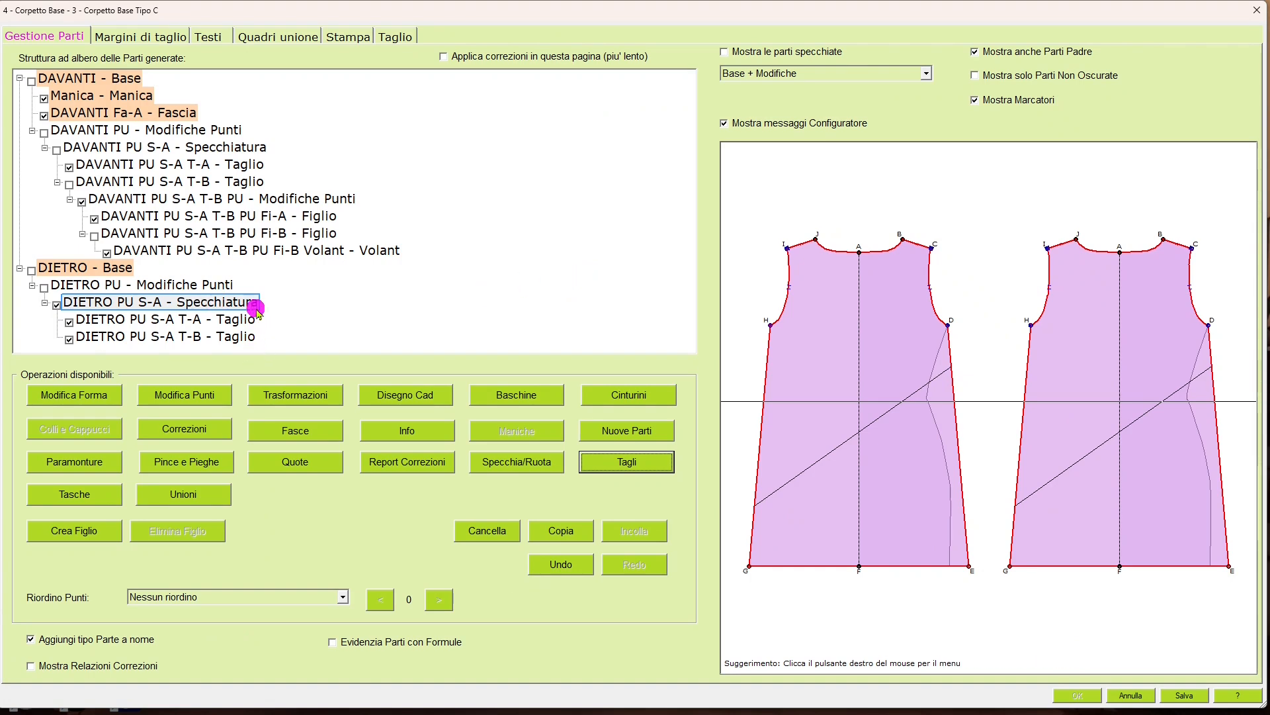
Deactivate the mirrored back DIETRO PU S-A and its lower cut piece DIETRO PU S-A T-B.
{"action": "left_click", "coordinate": [56, 306]}
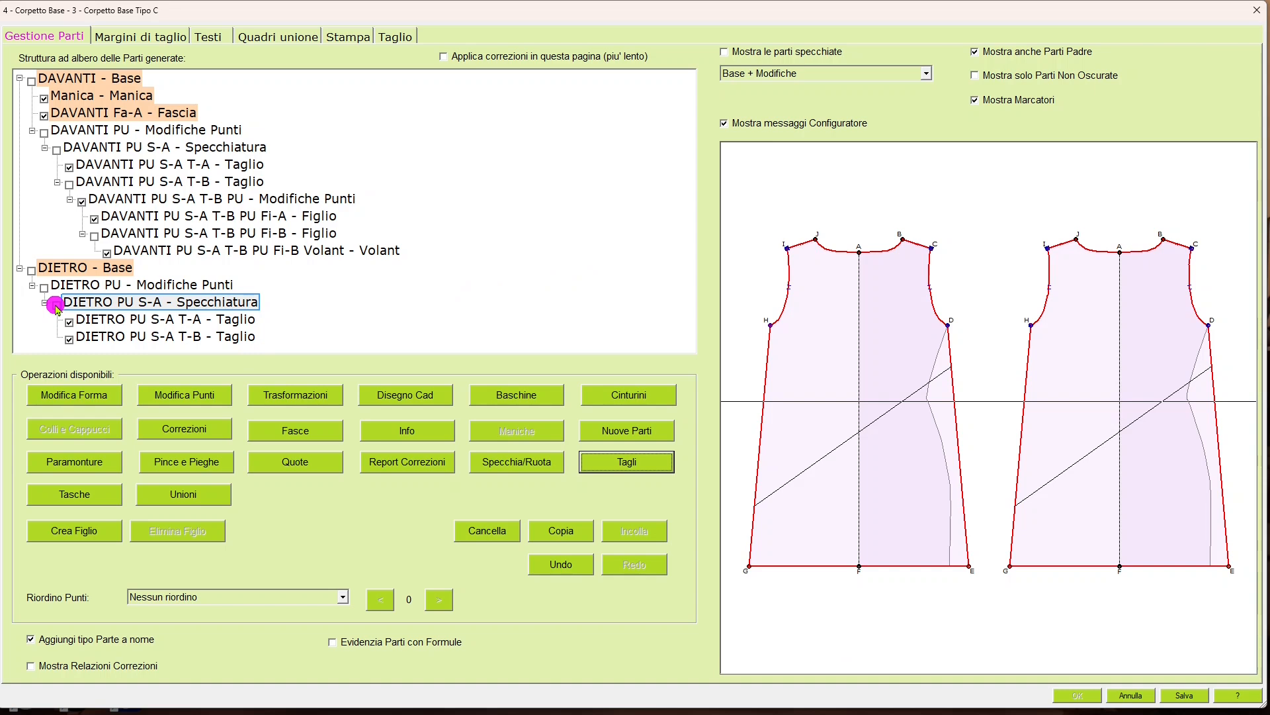
{"action": "left_click", "coordinate": [246, 322]}
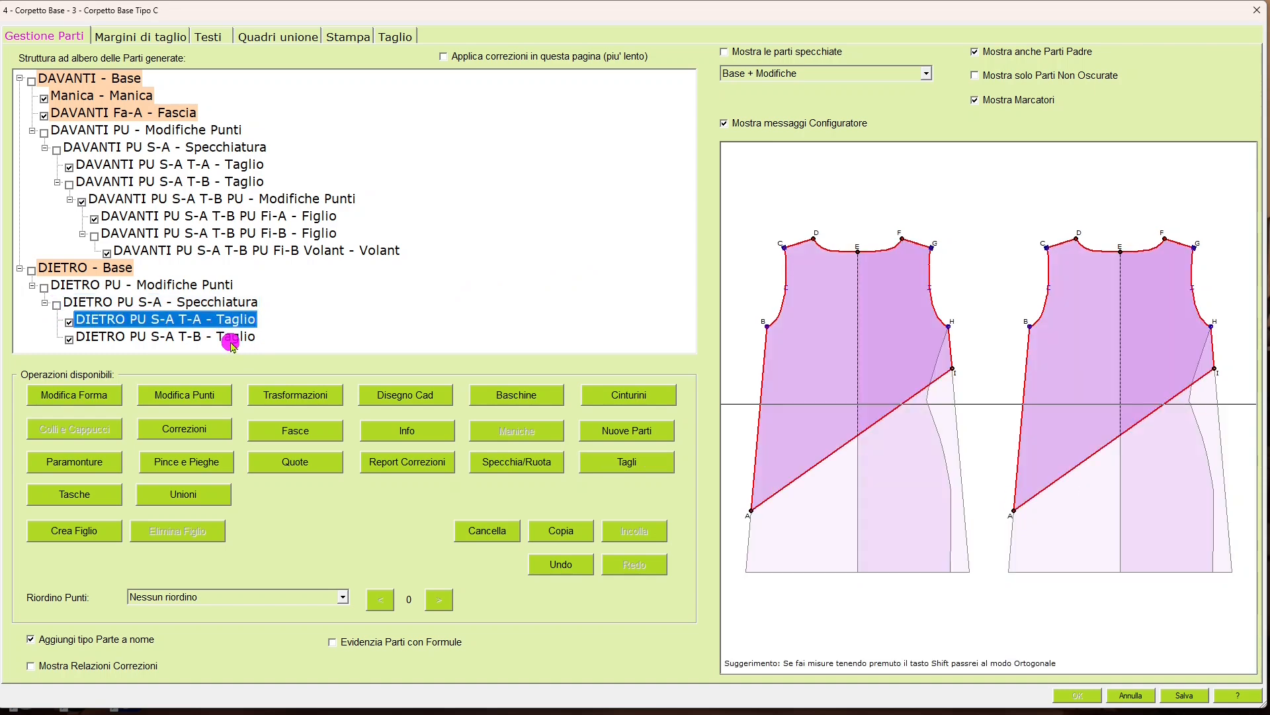
{"action": "left_click", "coordinate": [235, 336]}
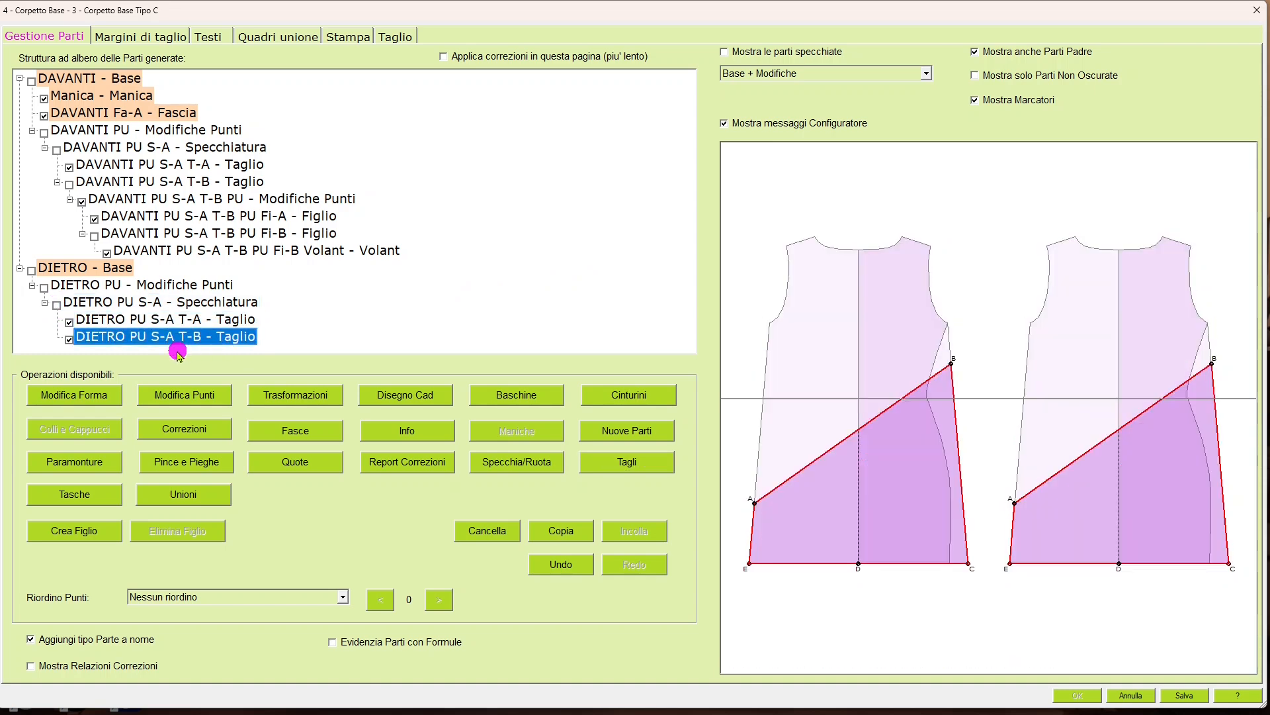
{"action": "left_click", "coordinate": [69, 341]}
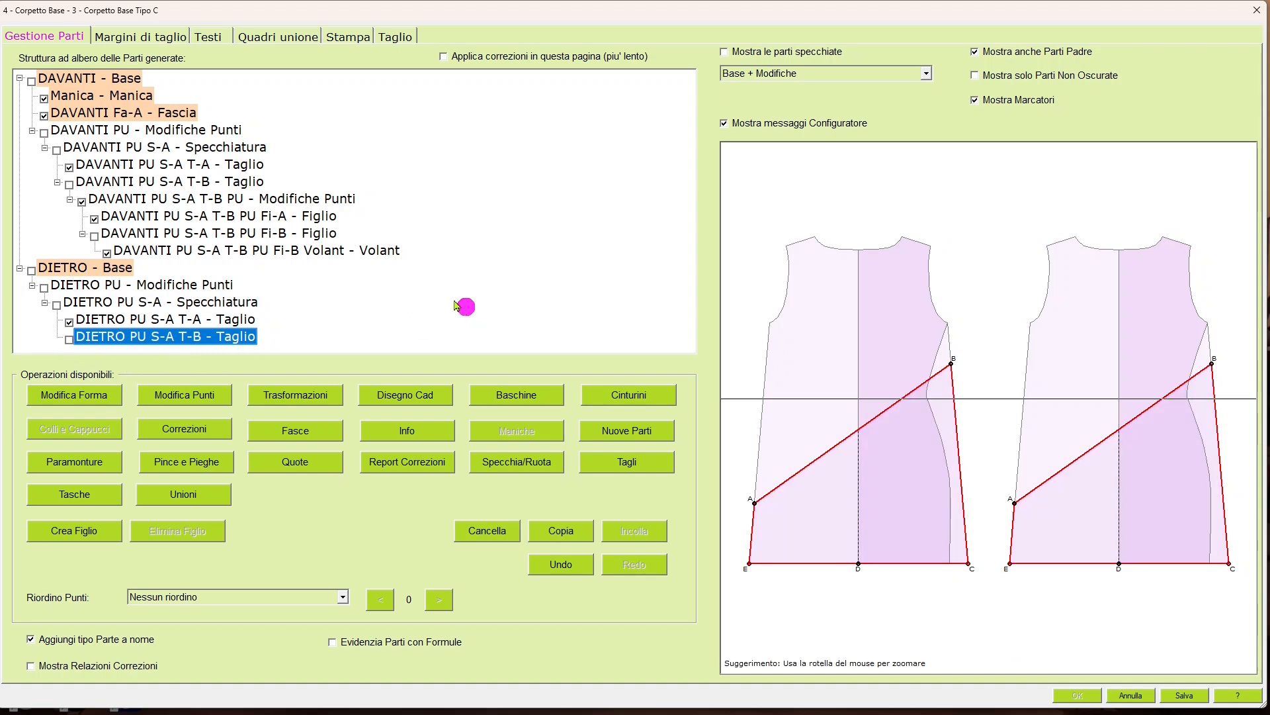
Limit the parts tree to non-hidden parts and deactivate the DAVANTI base.
{"action": "left_click", "coordinate": [374, 253]}
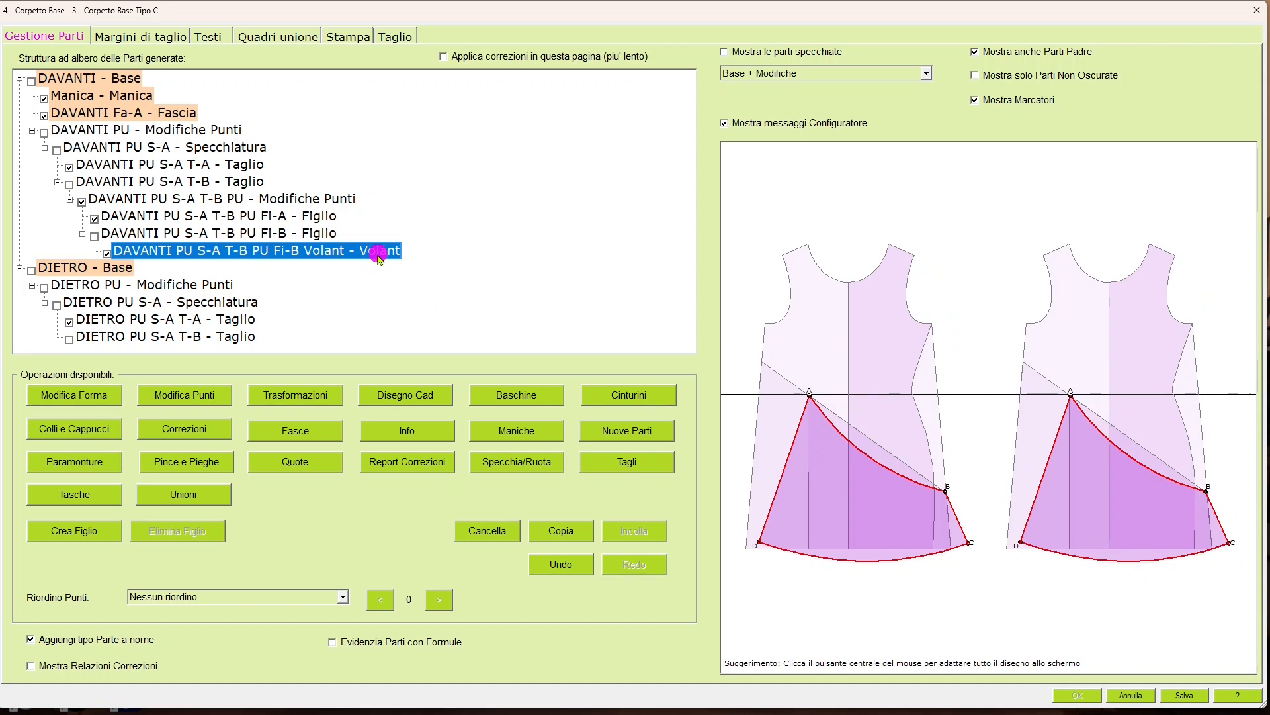
{"action": "left_click", "coordinate": [335, 221]}
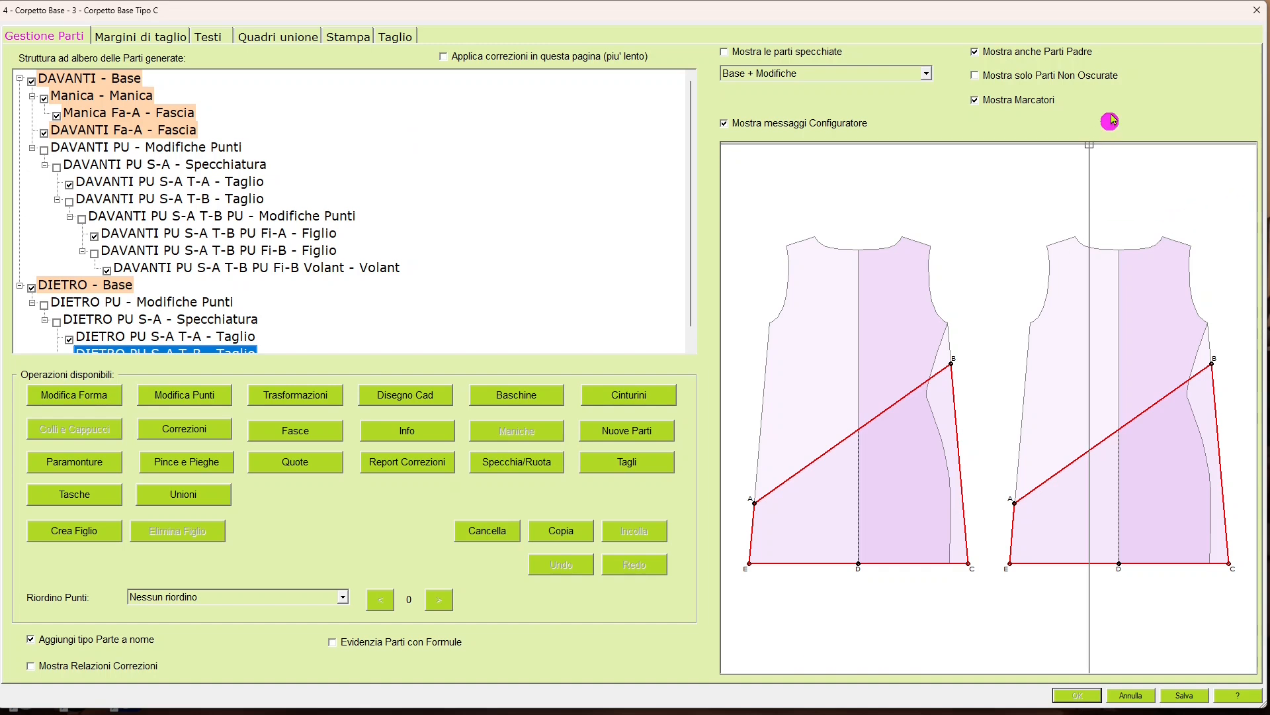
{"action": "left_click", "coordinate": [1082, 79]}
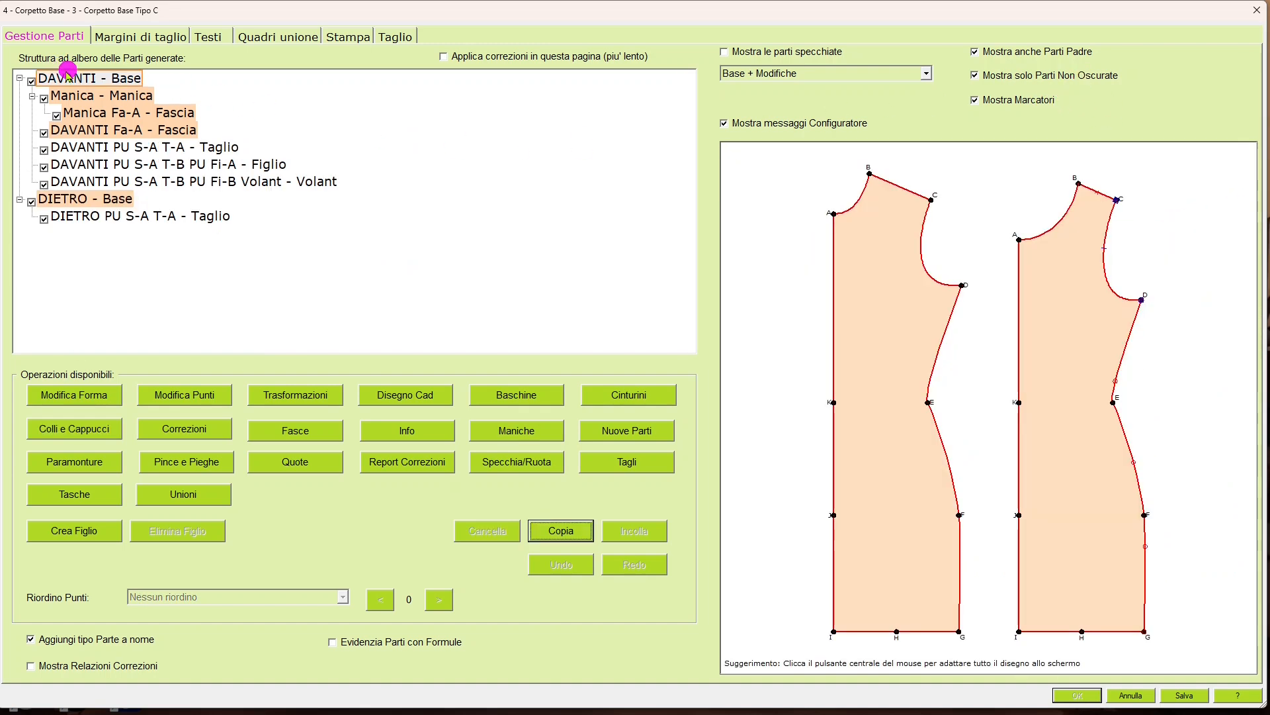
{"action": "left_click", "coordinate": [94, 79]}
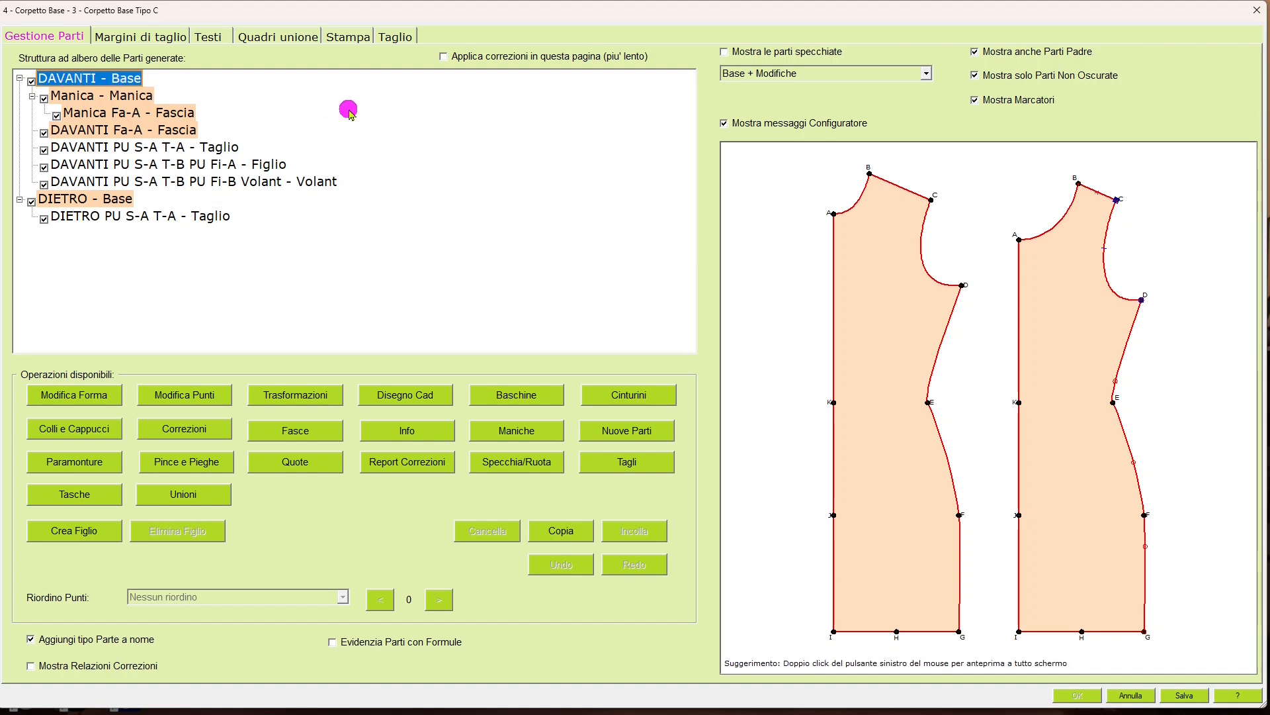
{"action": "left_click", "coordinate": [31, 82]}
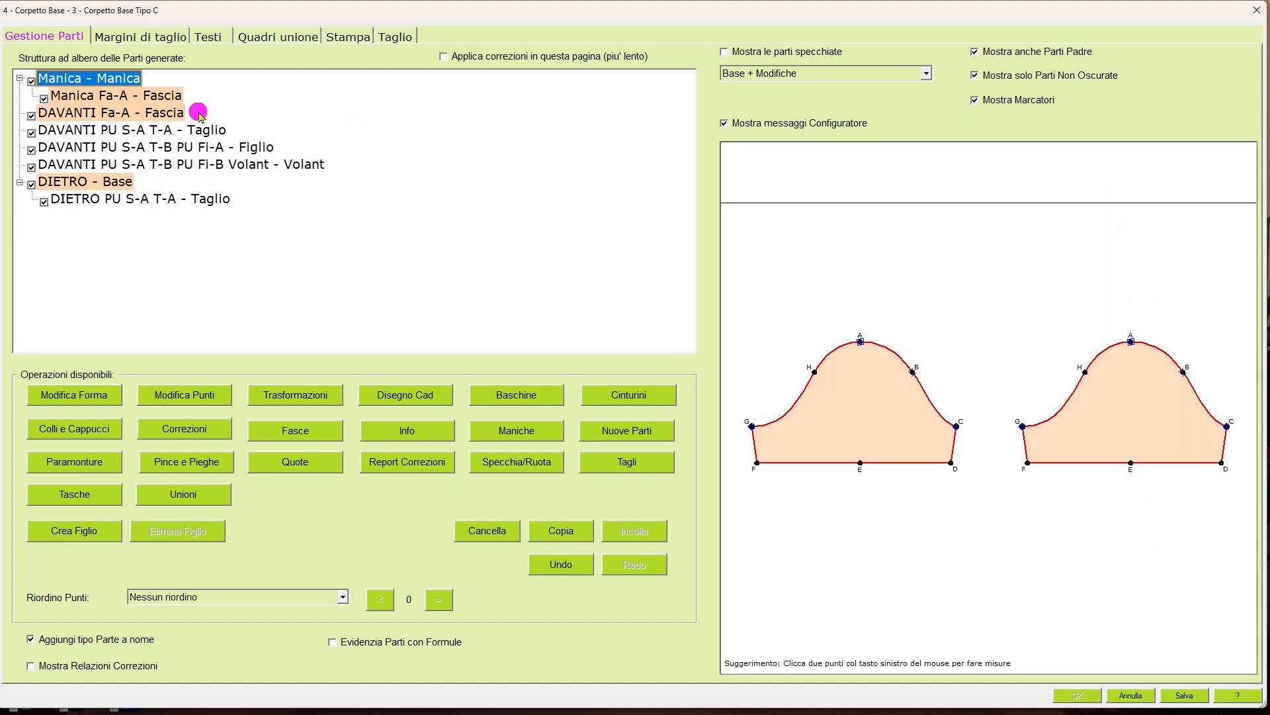
Review the remaining sleeve, band and front parts, and deactivate the DIETRO base, keeping only its upper cut piece.
{"action": "left_click", "coordinate": [180, 98]}
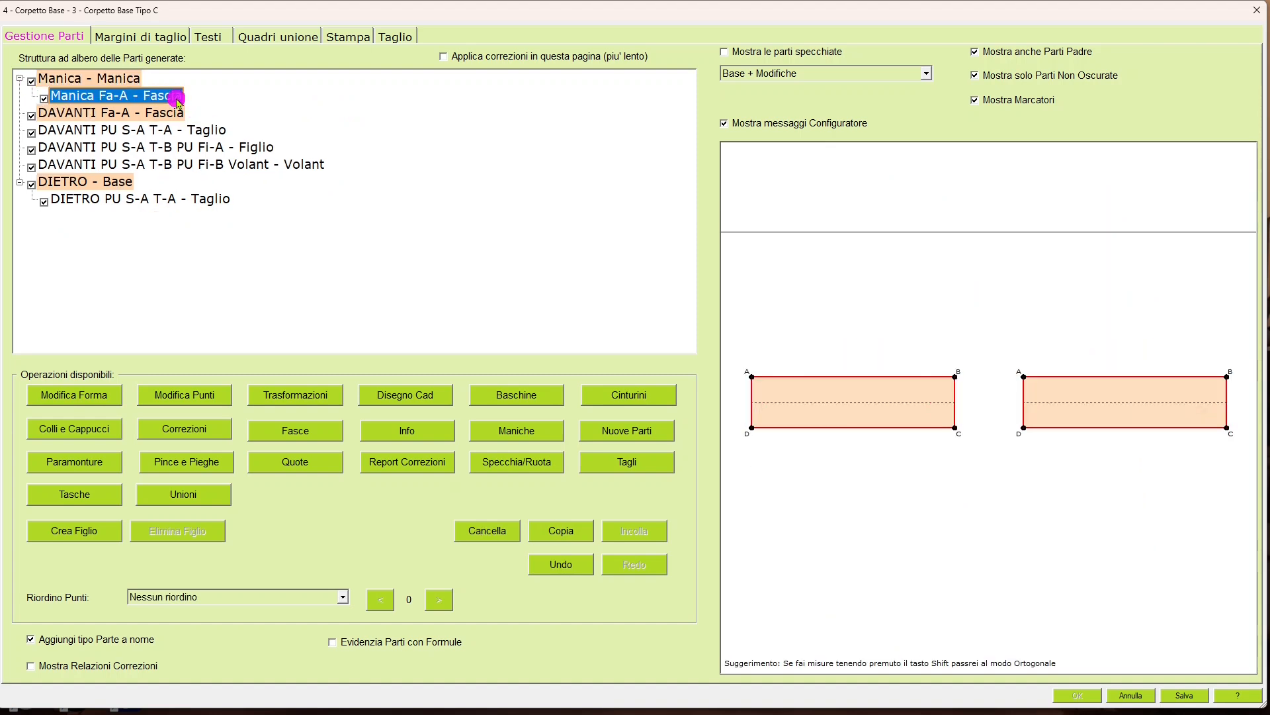
{"action": "left_click", "coordinate": [175, 115]}
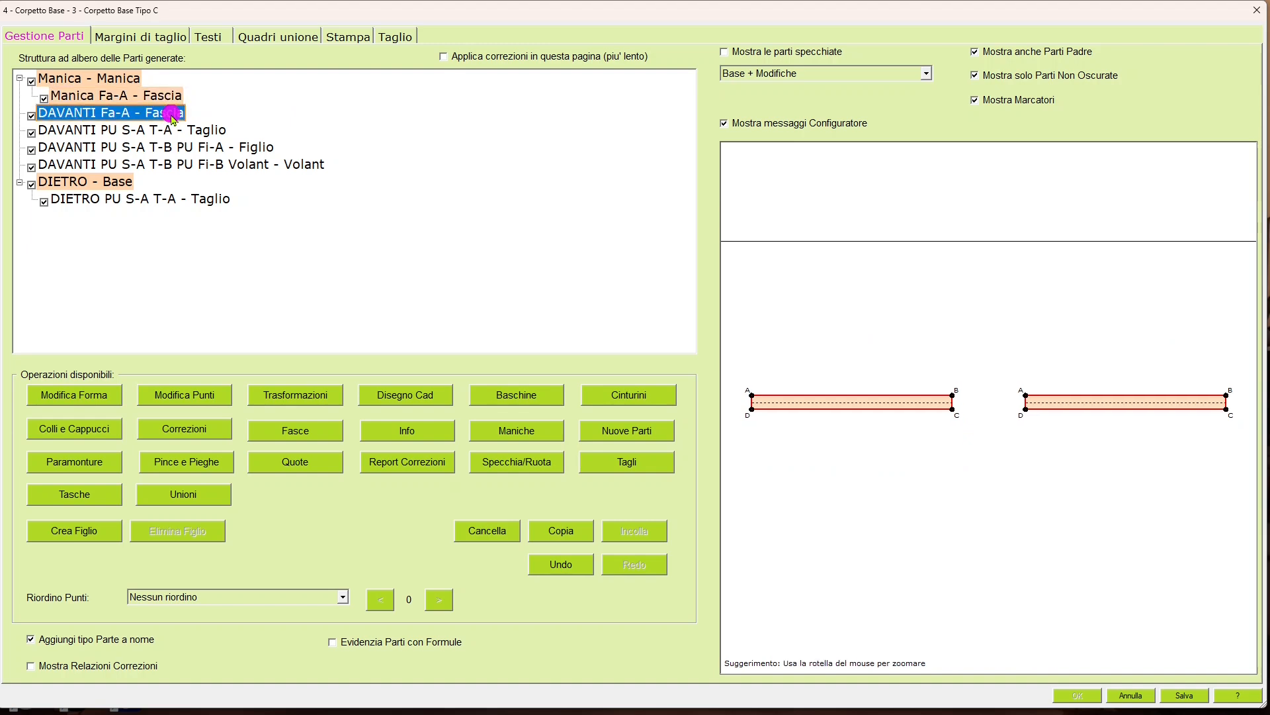
{"action": "left_click", "coordinate": [219, 134]}
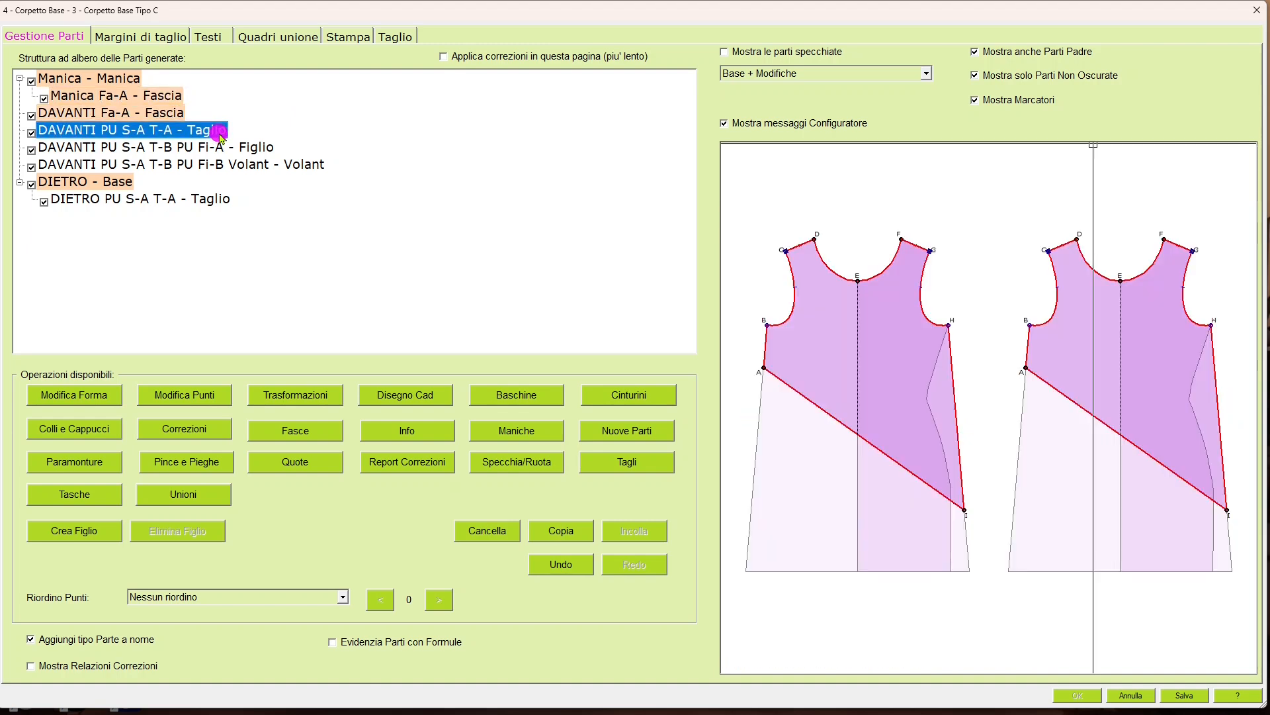
{"action": "left_click", "coordinate": [239, 149]}
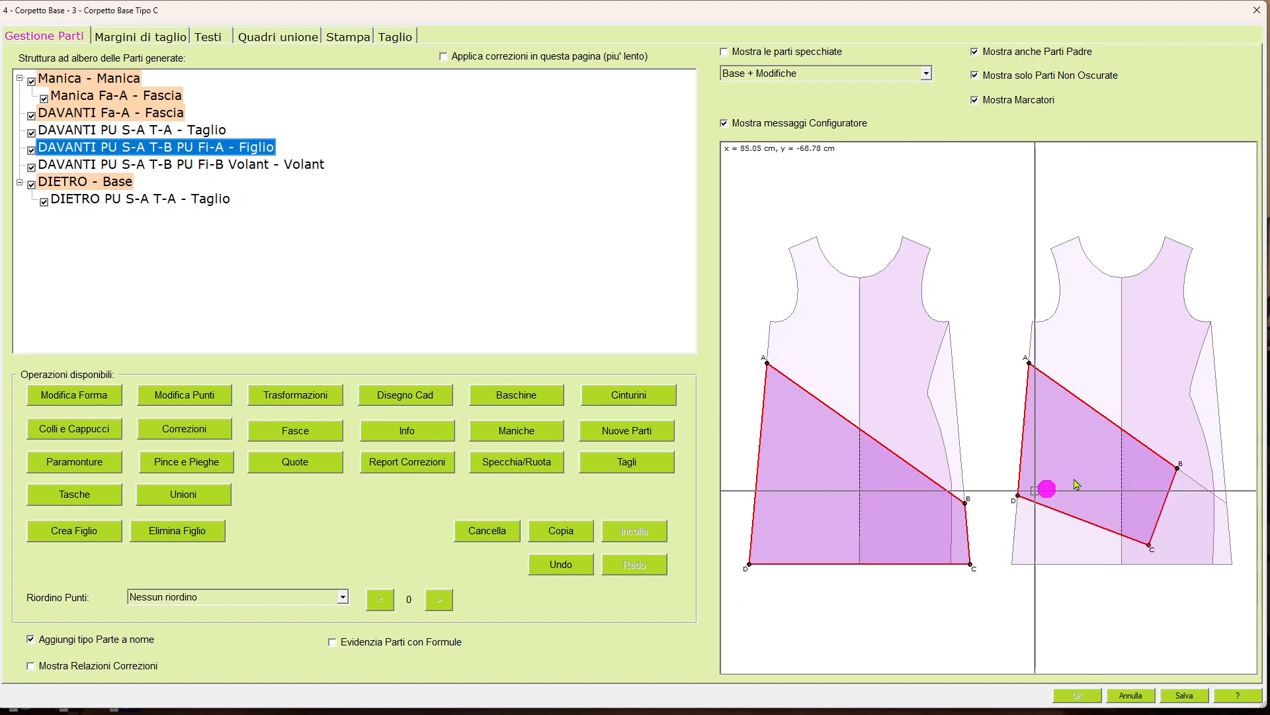
{"action": "left_click", "coordinate": [310, 164]}
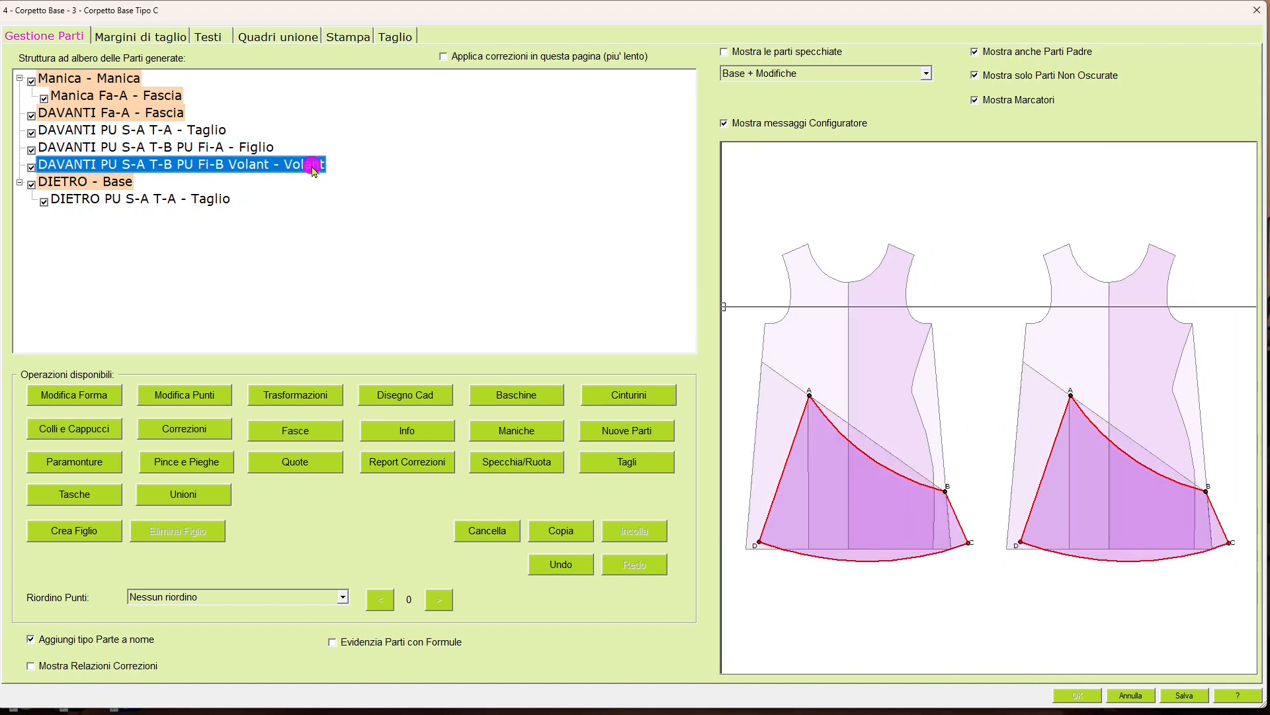
{"action": "left_click", "coordinate": [108, 183]}
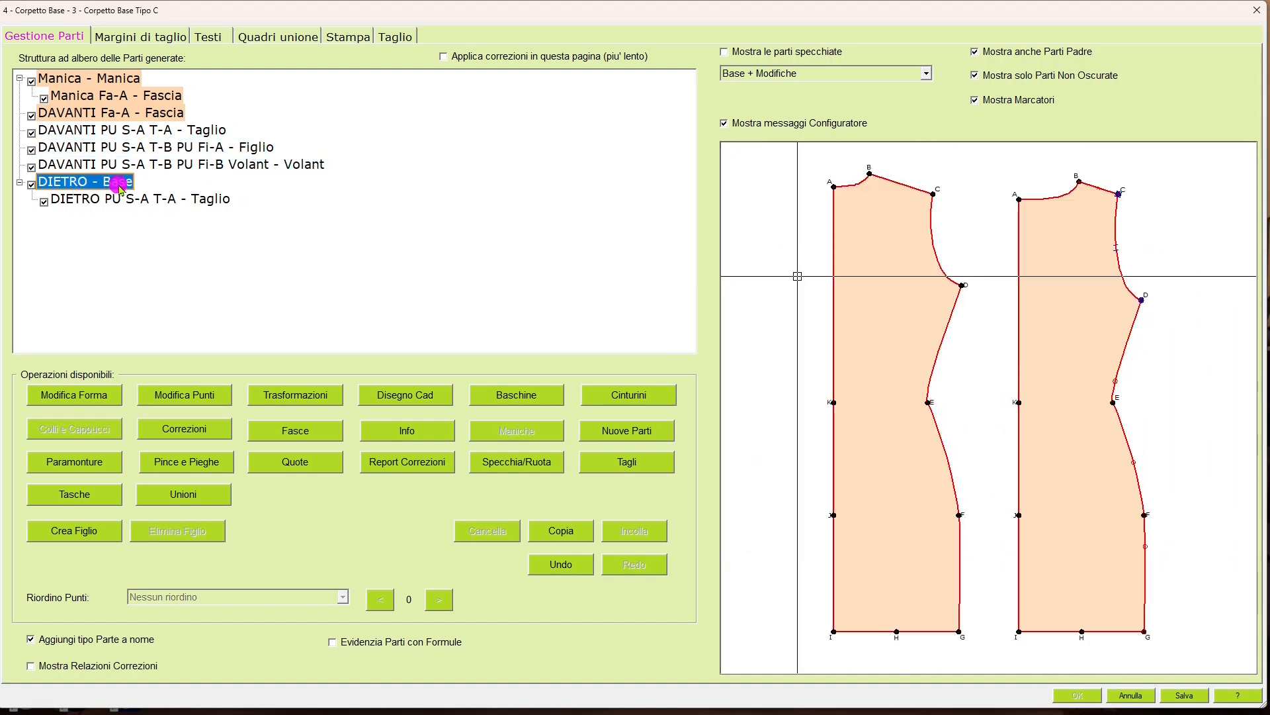
{"action": "left_click", "coordinate": [32, 186]}
{"action": "left_click", "coordinate": [186, 185]}
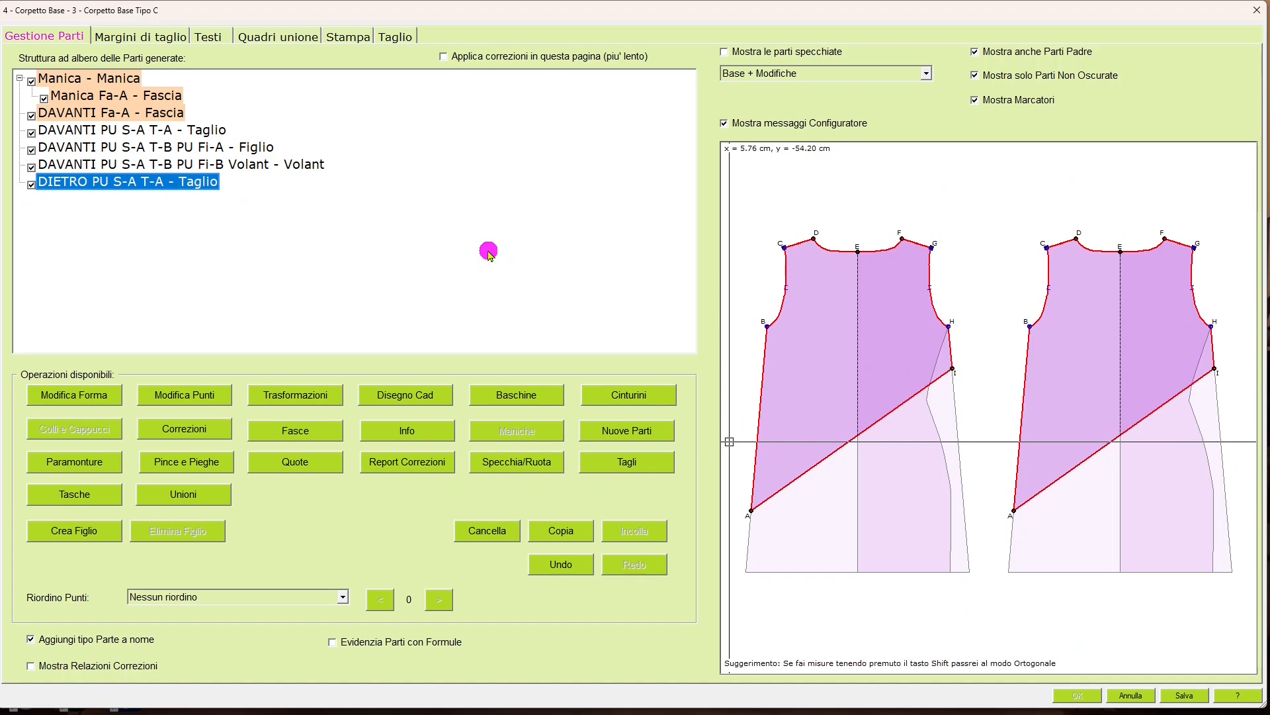
In the cutting margins, replace the hem on the sleeve's bottom lines D-E and E-F with a normal margin of 1.5 cm.
{"action": "left_click", "coordinate": [161, 42]}
{"action": "scroll", "coordinate": [604, 343], "scroll_direction": "up", "scroll_amount": 5}
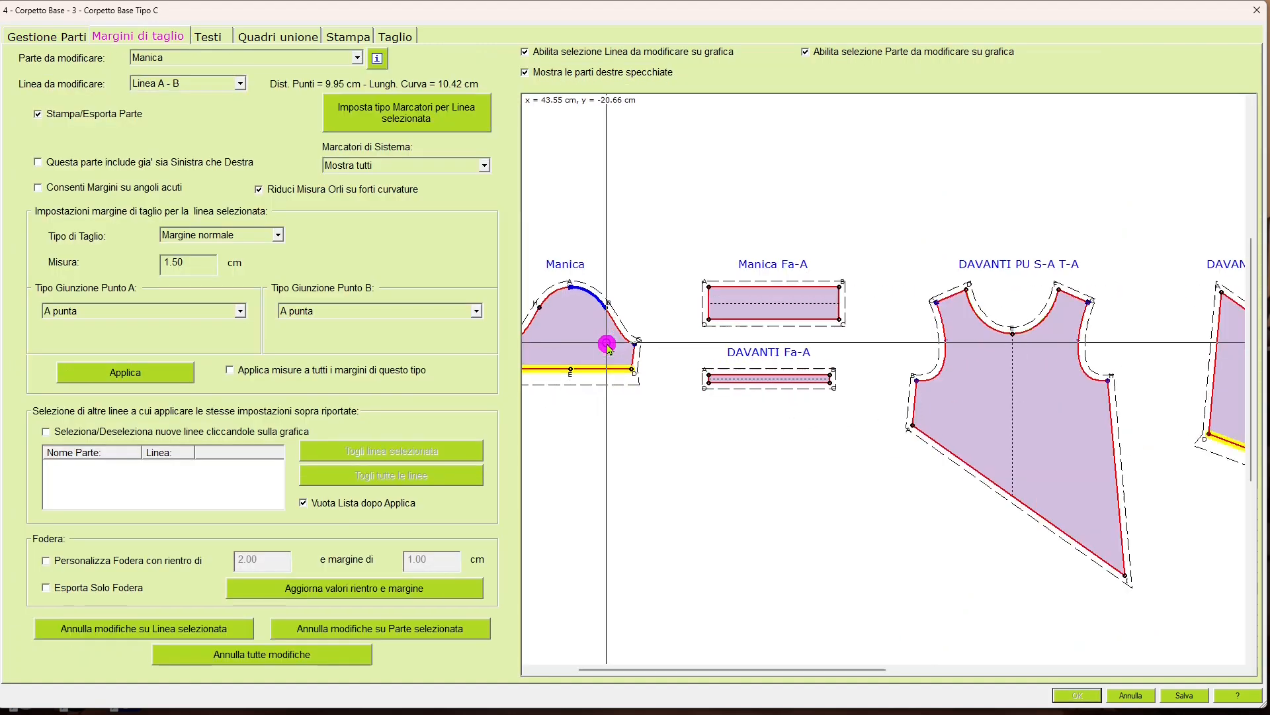
{"action": "middle_click_drag", "start_coordinate": [624, 525], "coordinate": [881, 538]}
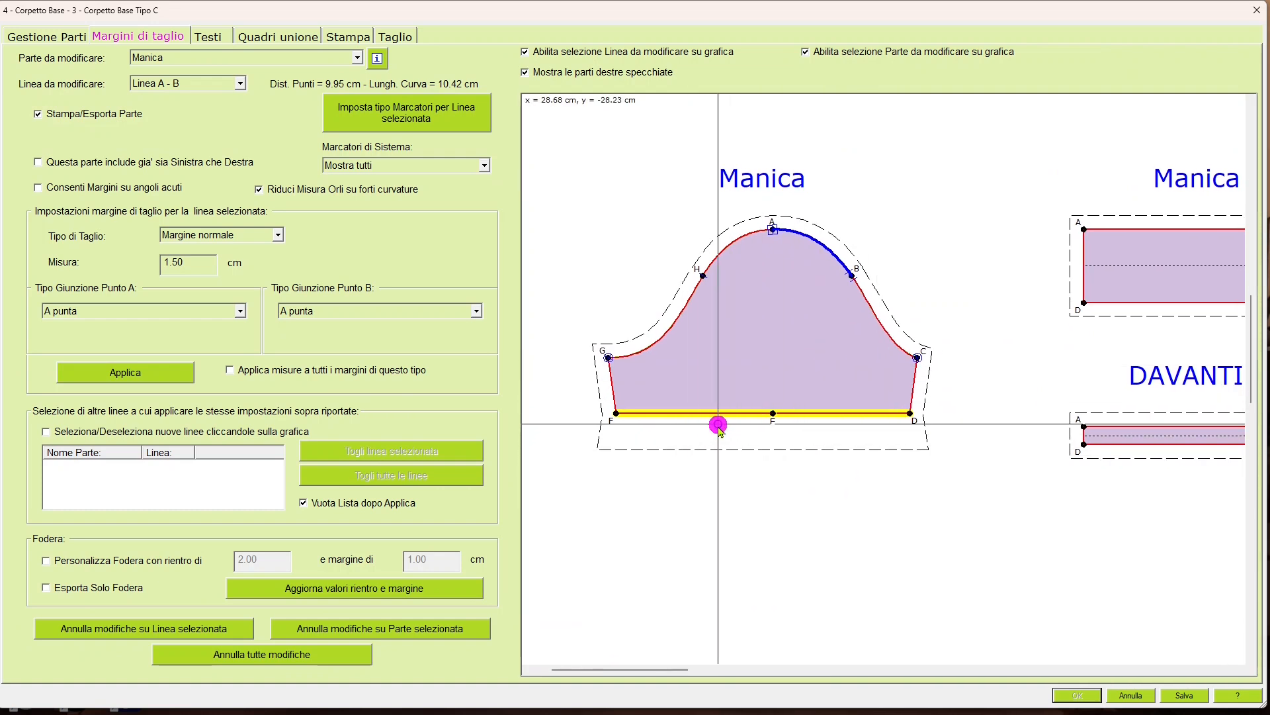
{"action": "scroll", "coordinate": [1057, 320], "scroll_direction": "down", "scroll_amount": 2}
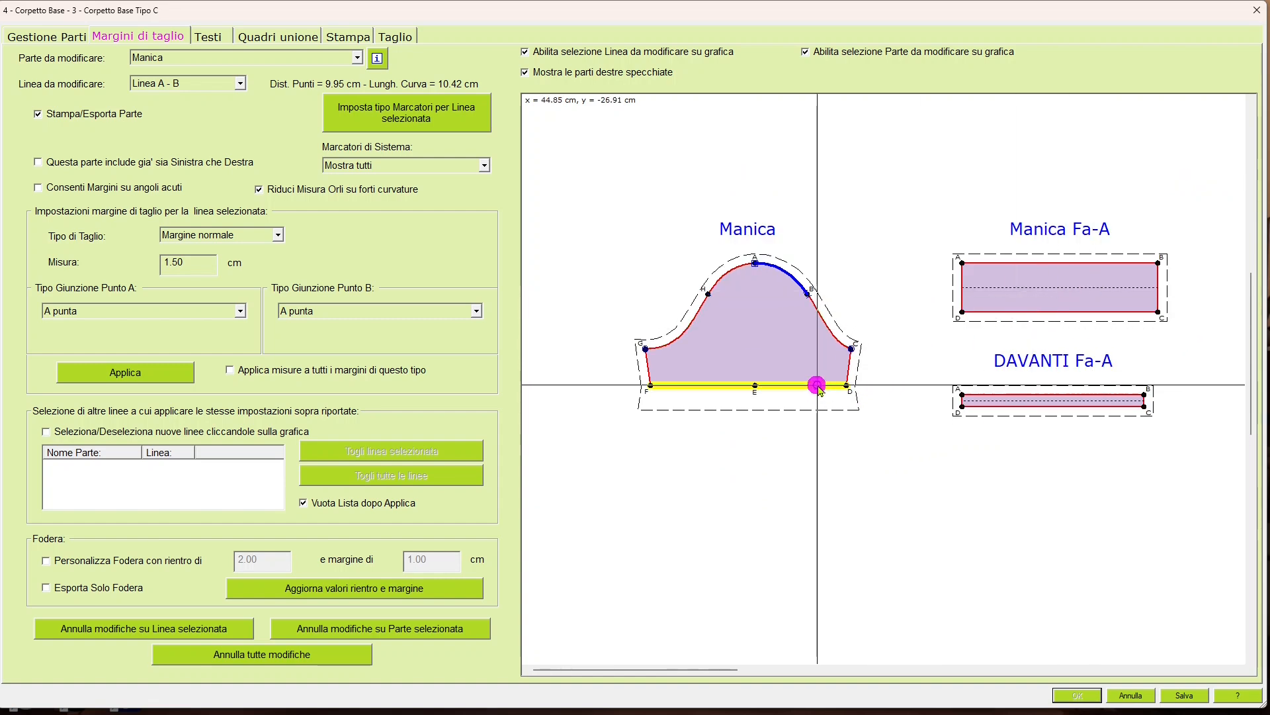
{"action": "left_click", "coordinate": [654, 385]}
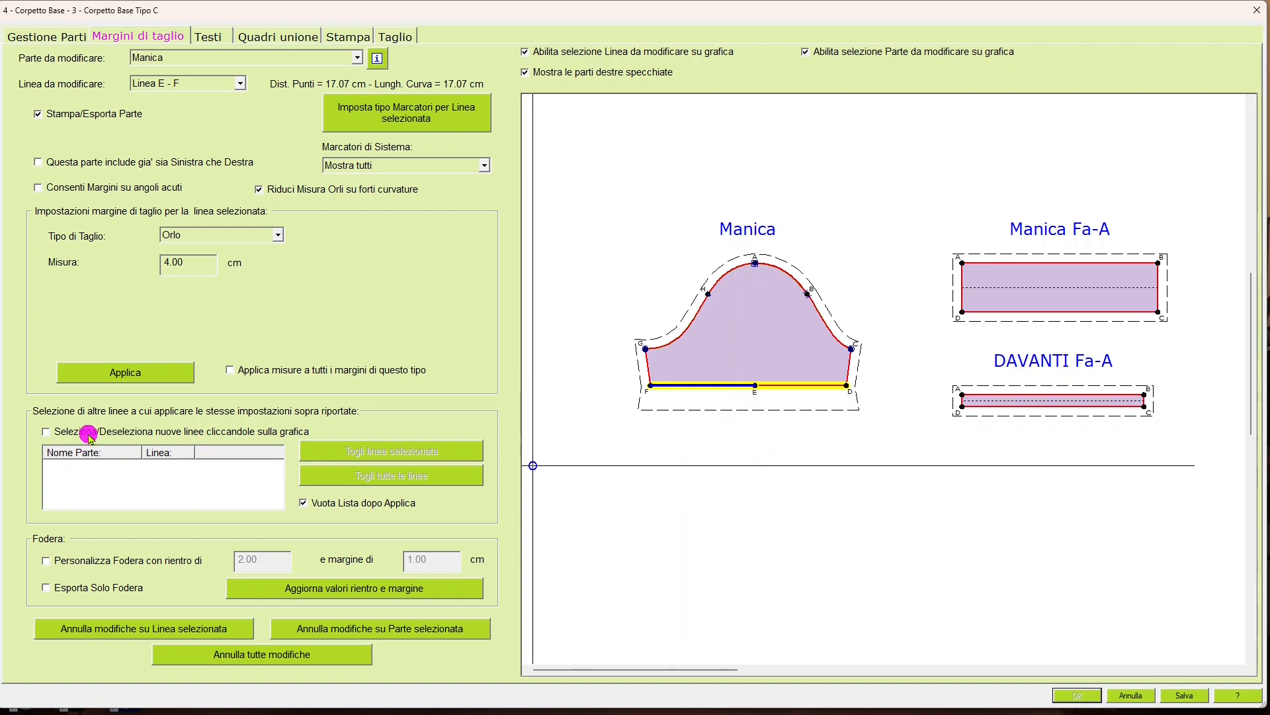
{"action": "left_click", "coordinate": [46, 432]}
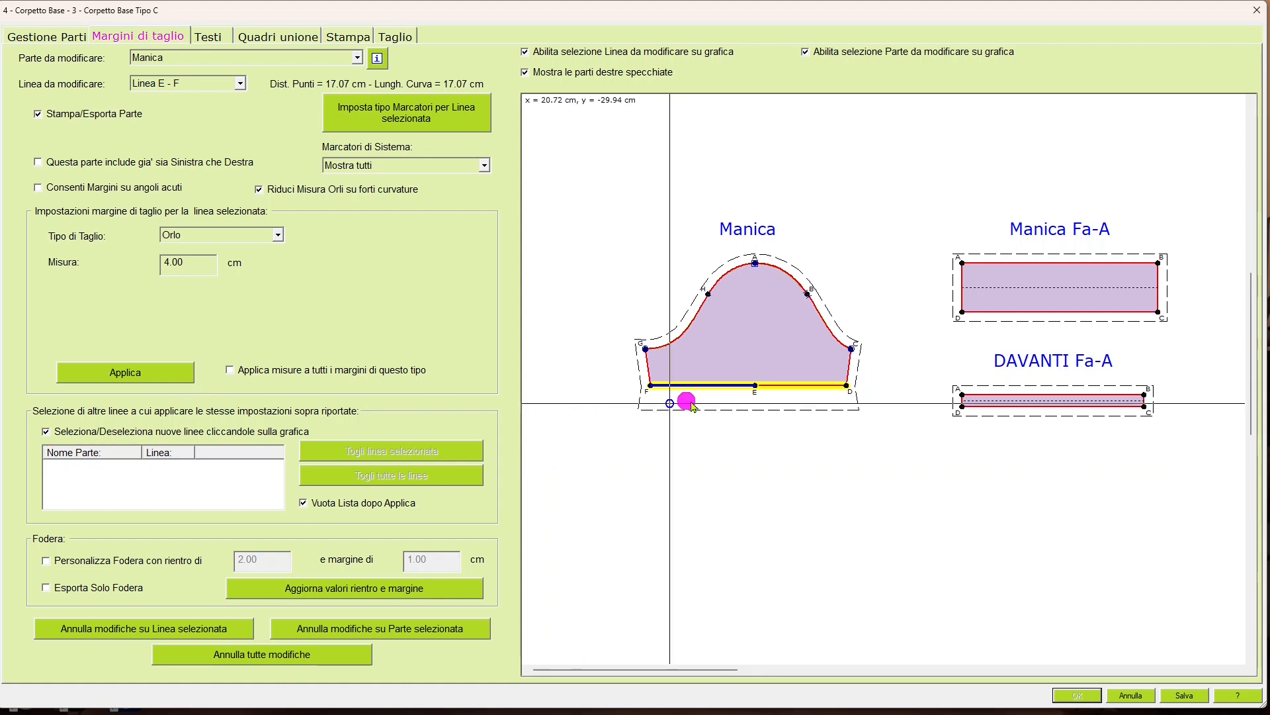
{"action": "left_click", "coordinate": [808, 386]}
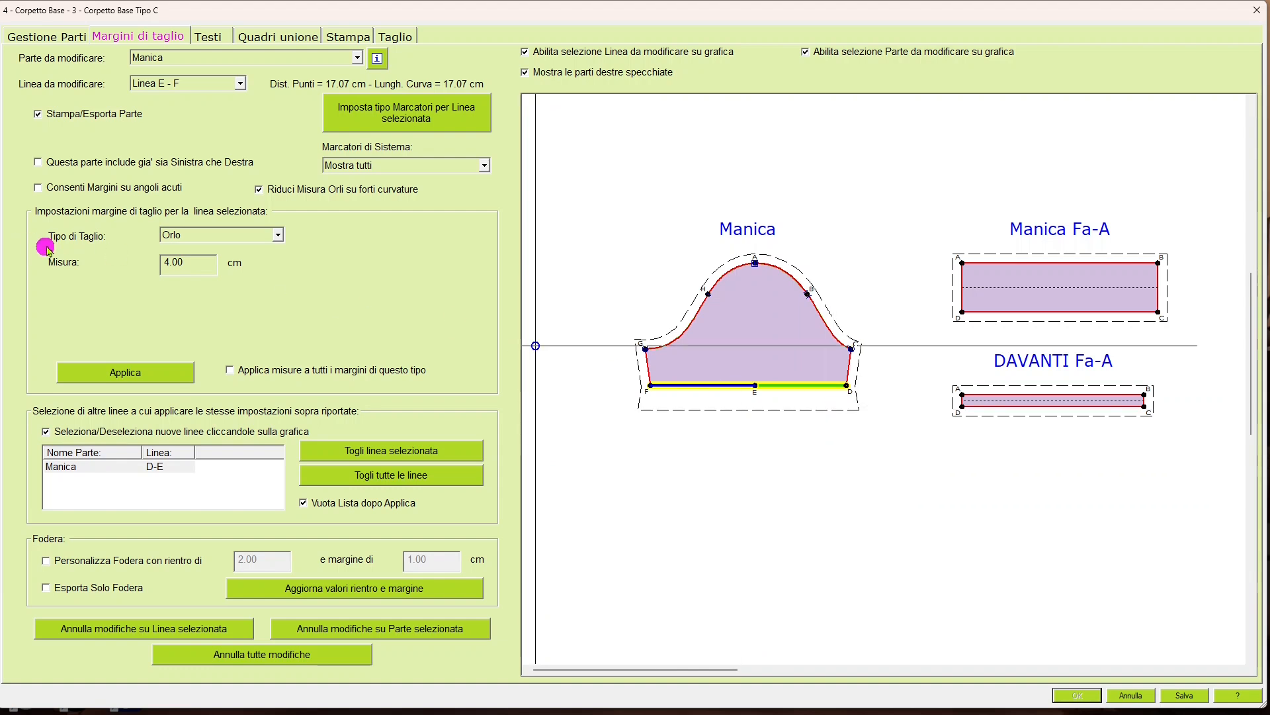
{"action": "left_click", "coordinate": [278, 235]}
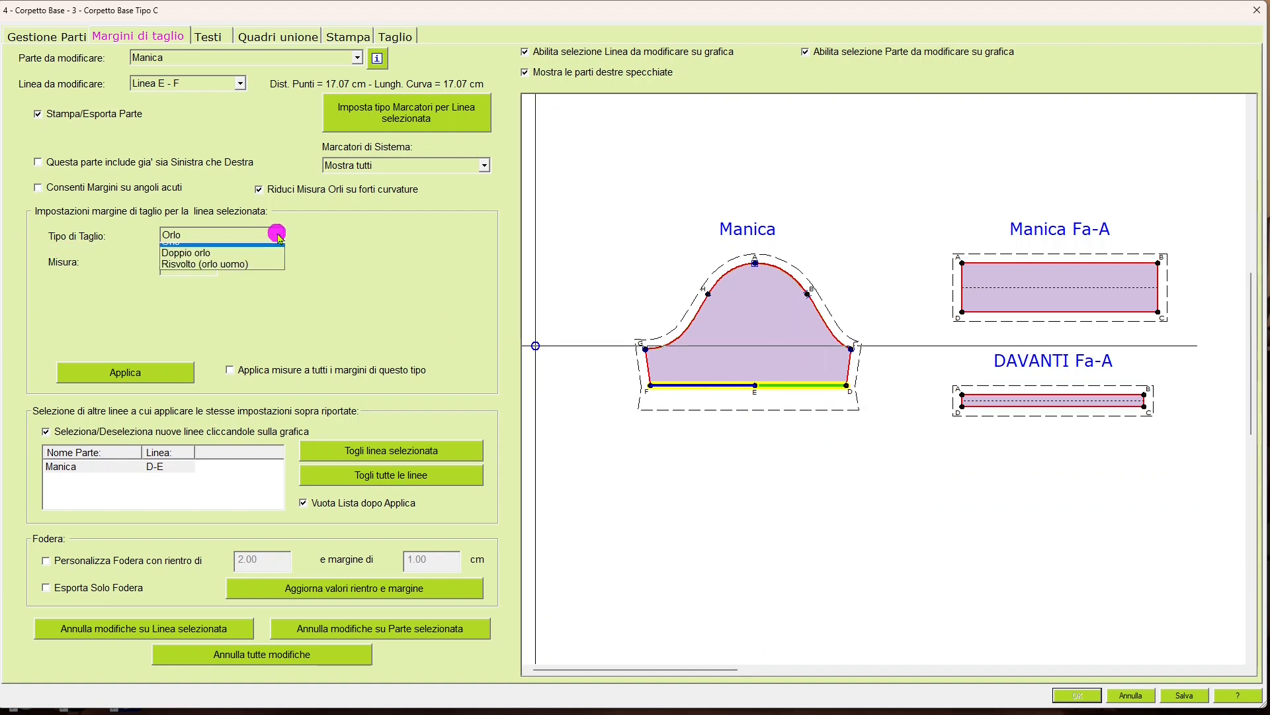
{"action": "left_click", "coordinate": [265, 261]}
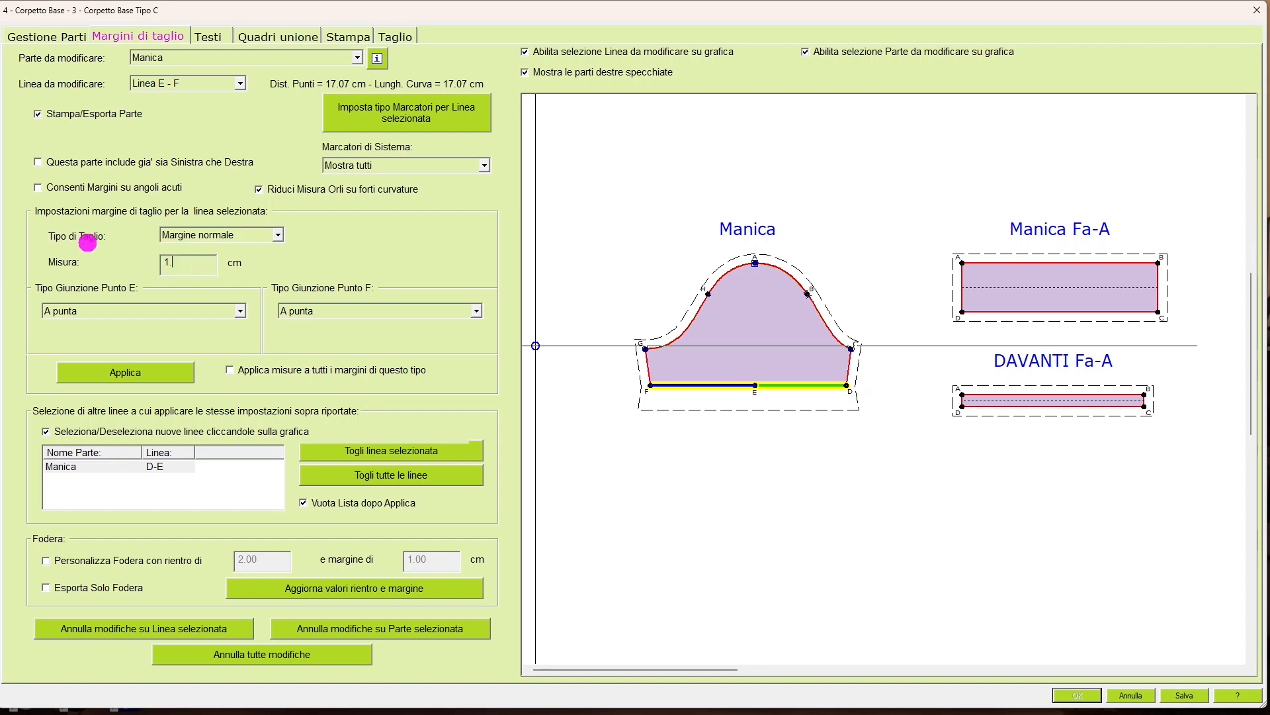
{"action": "left_click", "coordinate": [171, 371]}
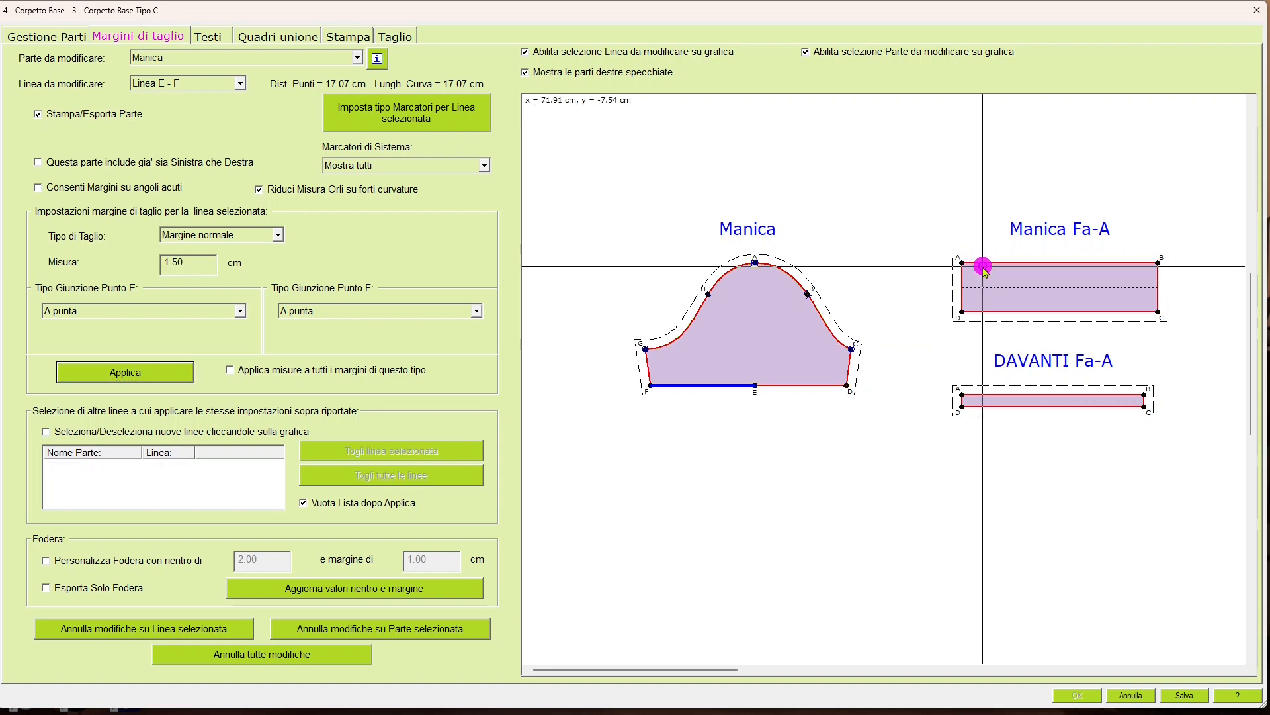
Select neckline lines D-E and E-F of front DAVANTI PU S-A T-A and back DIETRO PU S-A T-A for a shared margin setting.
{"action": "scroll", "coordinate": [926, 488], "scroll_direction": "down", "scroll_amount": 1}
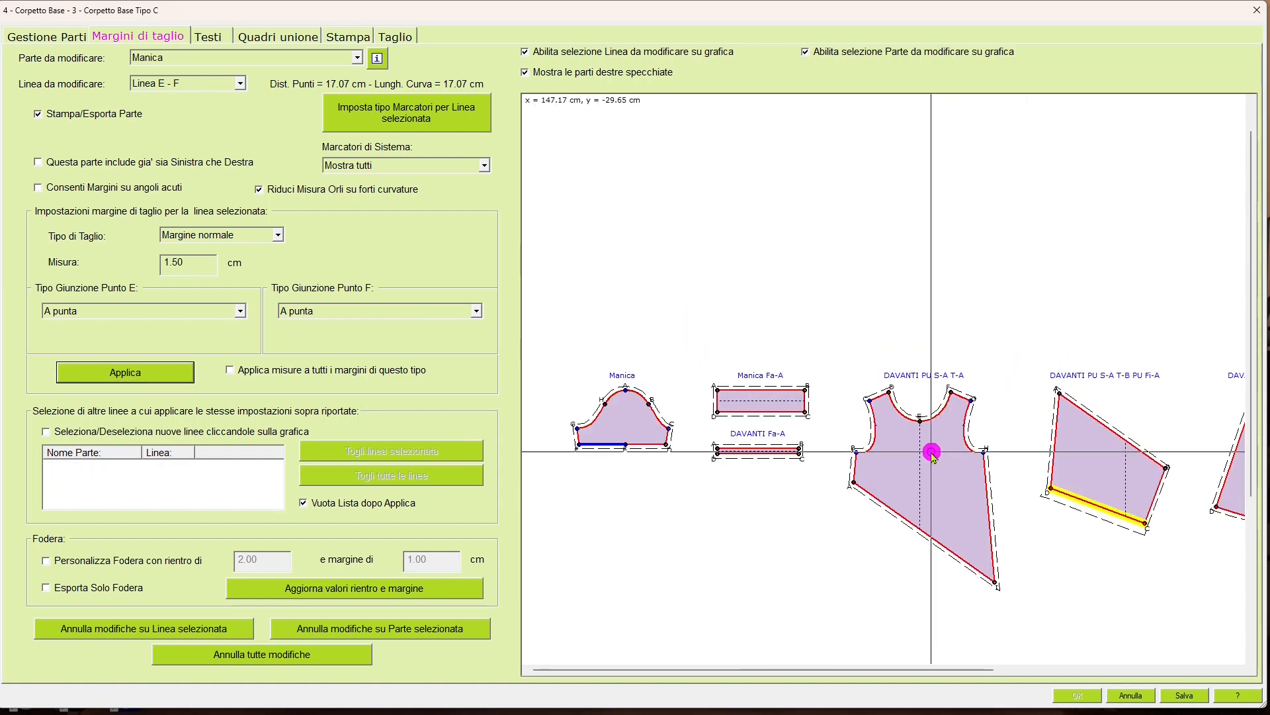
{"action": "scroll", "coordinate": [916, 437], "scroll_direction": "up", "scroll_amount": 3}
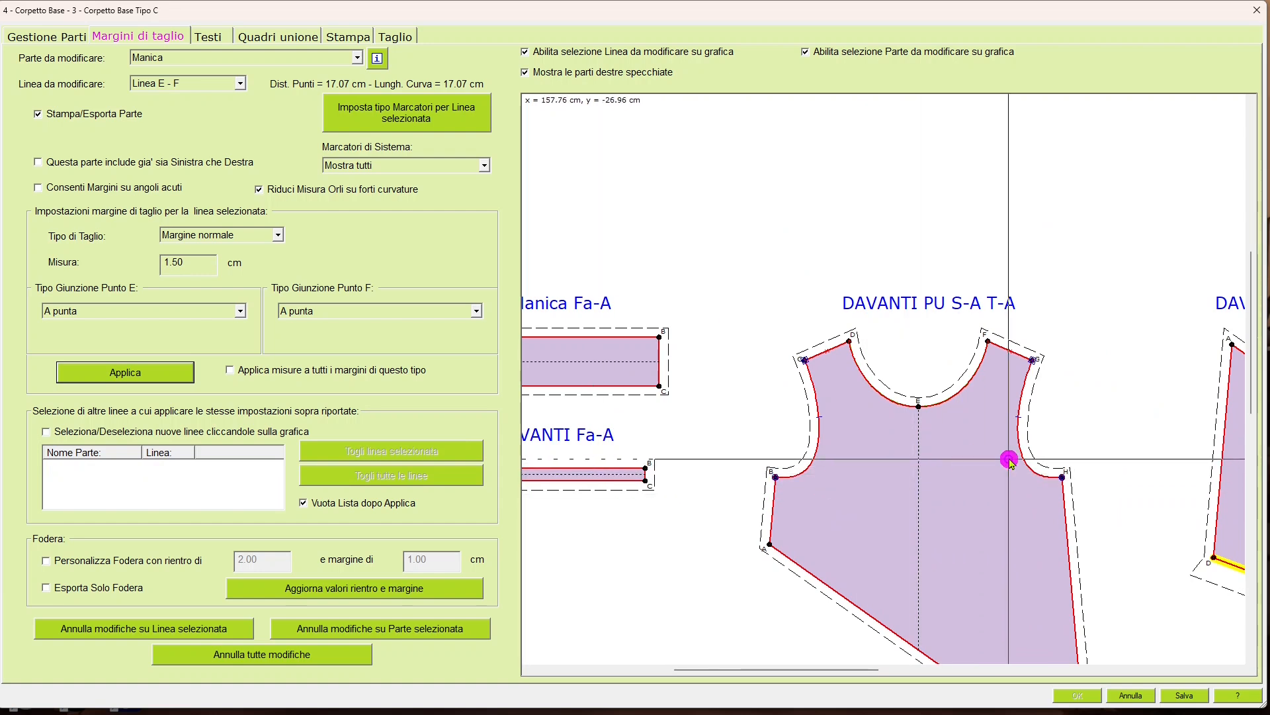
{"action": "left_click_drag", "start_coordinate": [872, 418], "coordinate": [759, 357]}
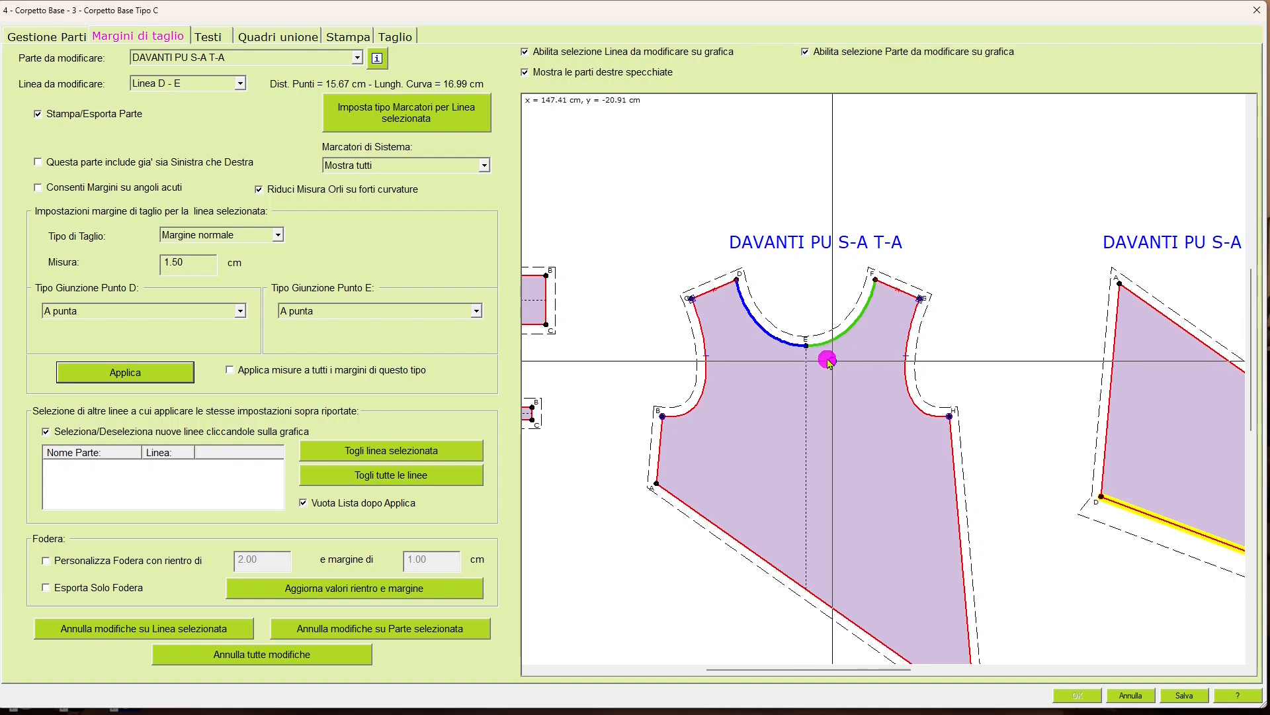
{"action": "left_click", "coordinate": [871, 354]}
{"action": "scroll", "coordinate": [872, 355], "scroll_direction": "down", "scroll_amount": 3}
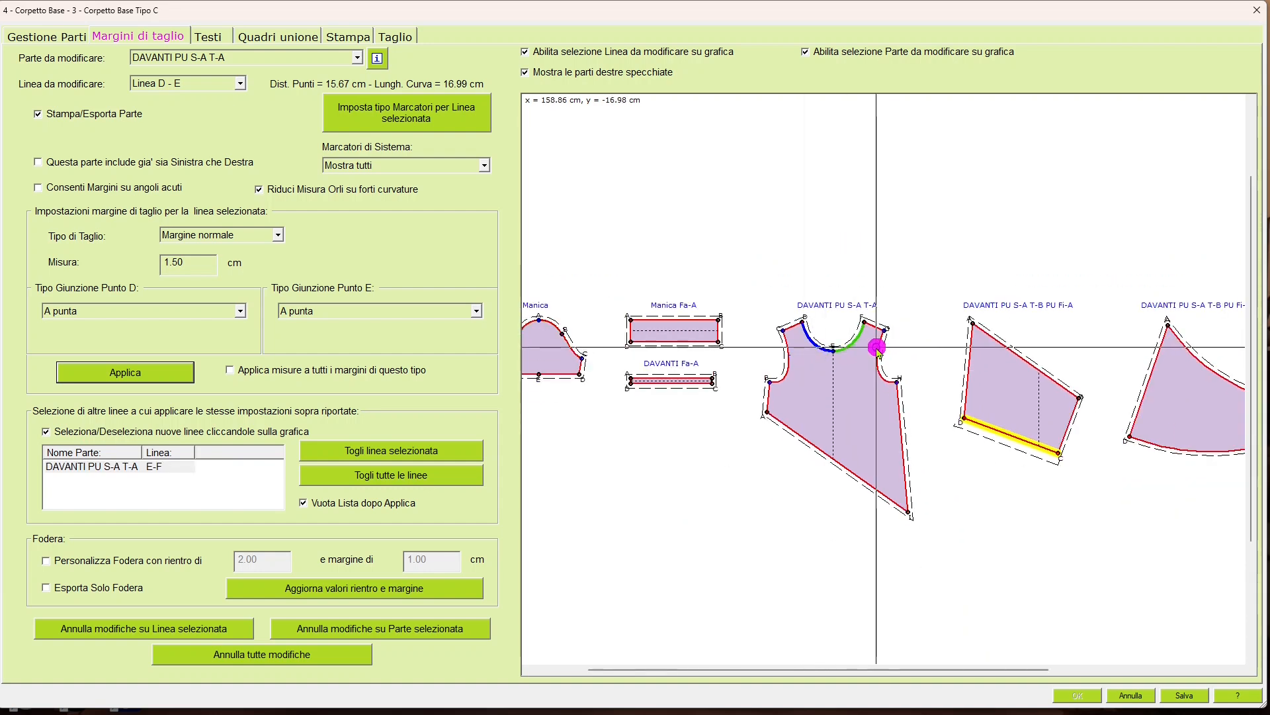
{"action": "scroll", "coordinate": [1174, 334], "scroll_direction": "up", "scroll_amount": 5}
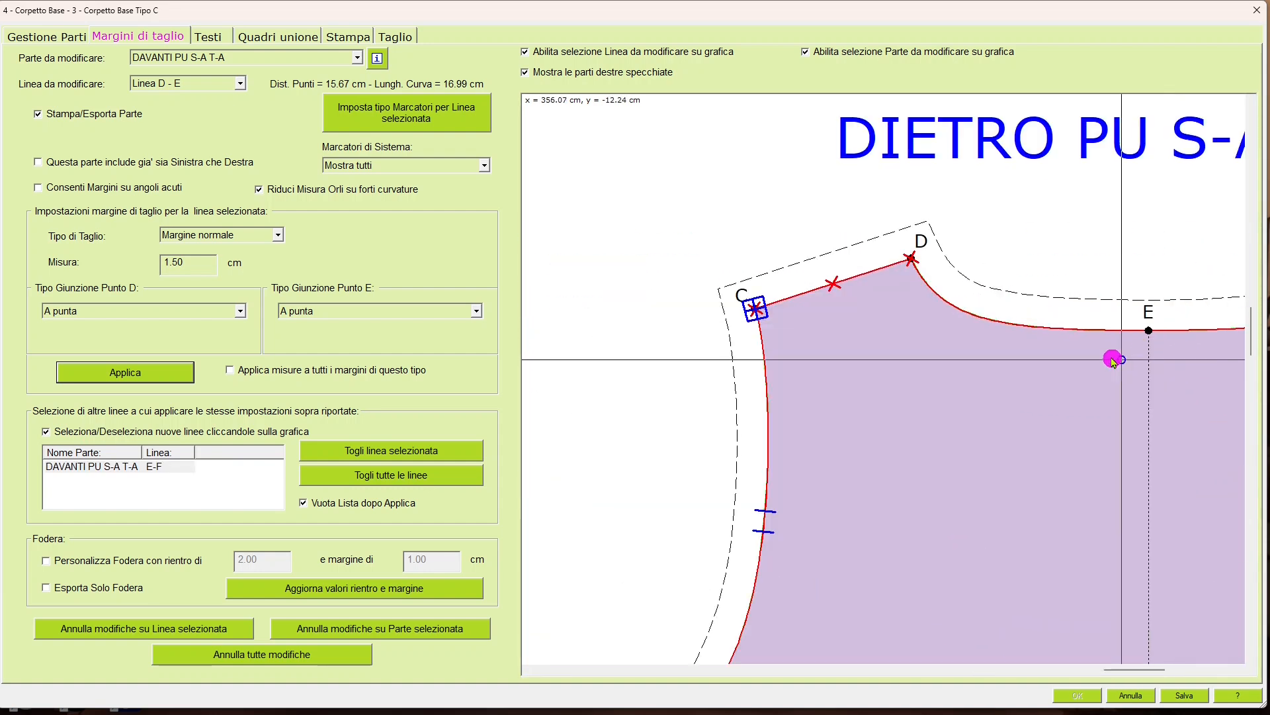
{"action": "left_click", "coordinate": [1066, 329]}
{"action": "scroll", "coordinate": [1129, 426], "scroll_direction": "down", "scroll_amount": 3}
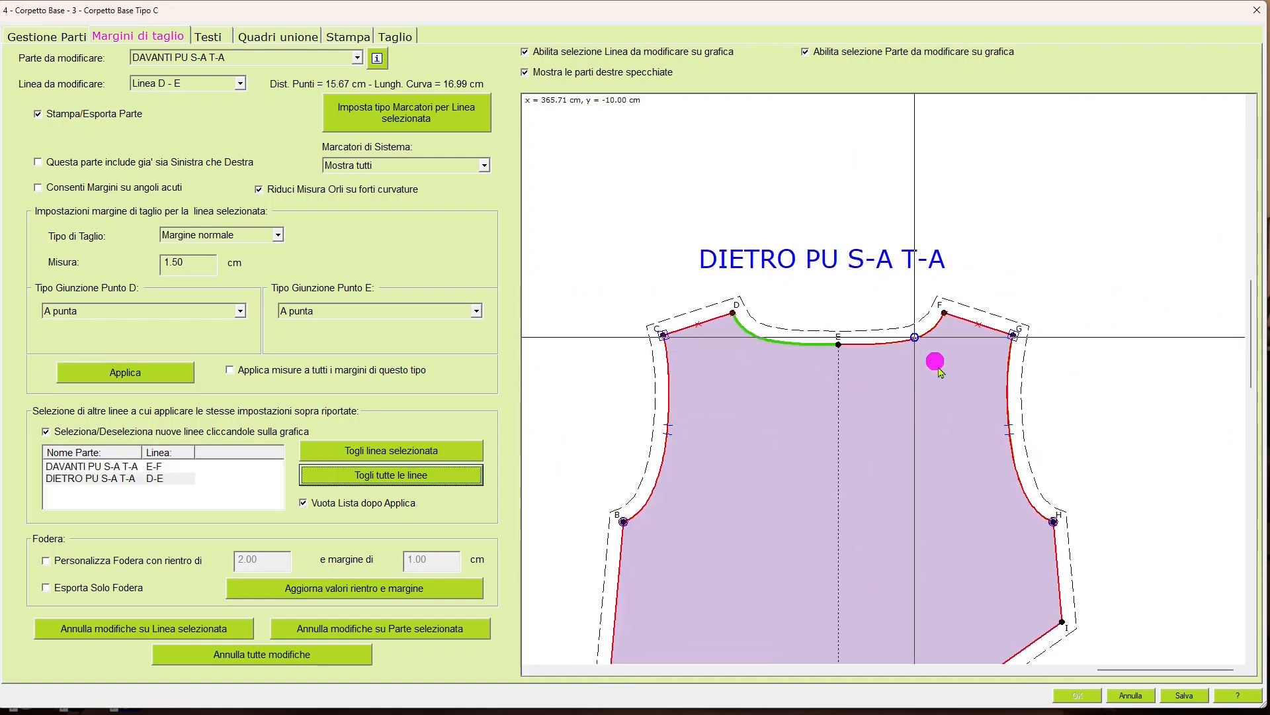
{"action": "left_click", "coordinate": [939, 382]}
{"action": "scroll", "coordinate": [950, 377], "scroll_direction": "down", "scroll_amount": 4}
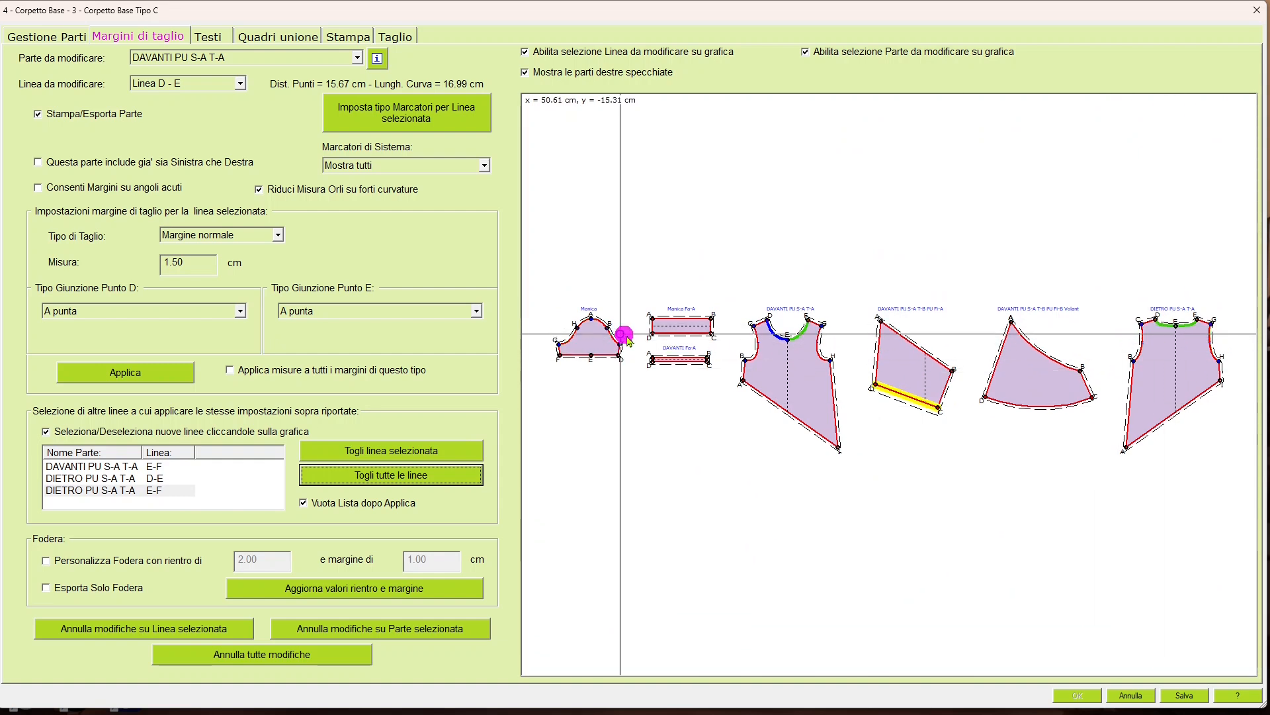
Add lines A-B, B-C and C-D of neck band DAVANTI Fa-A to the selected lines and apply a 1 cm normal margin.
{"action": "scroll", "coordinate": [689, 351], "scroll_direction": "up", "scroll_amount": 5}
{"action": "middle_click_drag", "start_coordinate": [720, 368], "coordinate": [871, 313]}
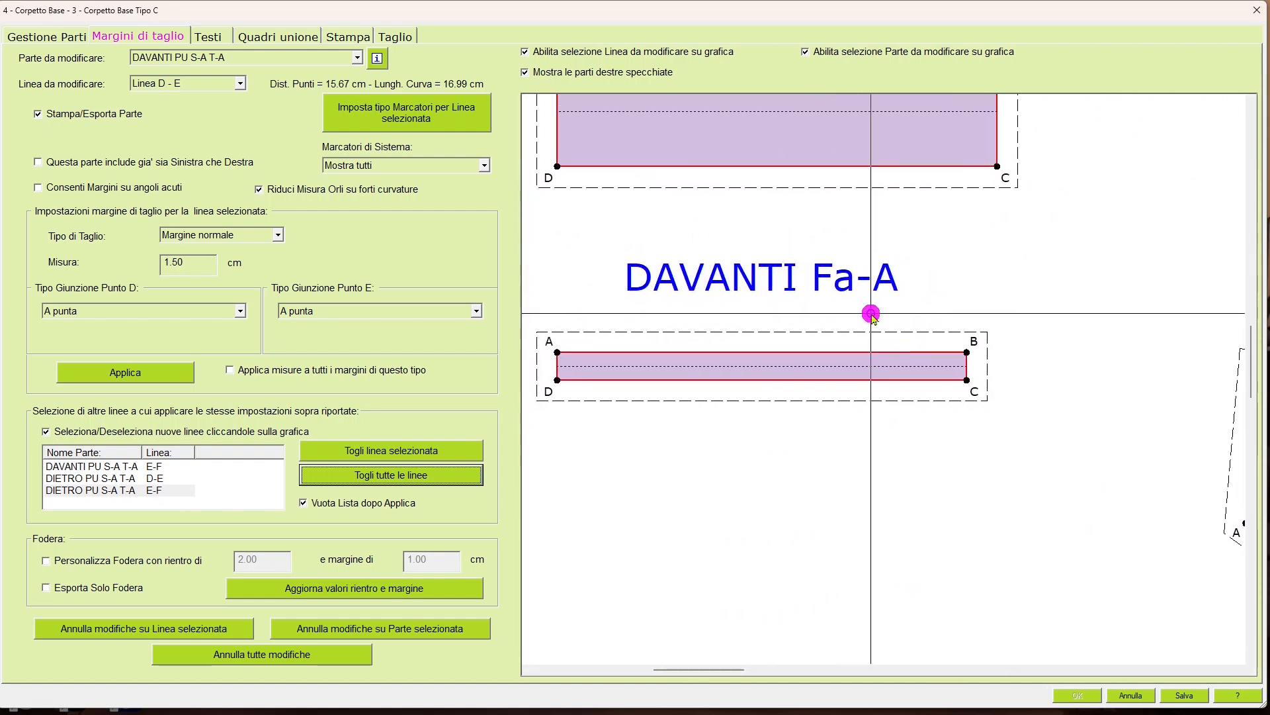
{"action": "left_click", "coordinate": [810, 356]}
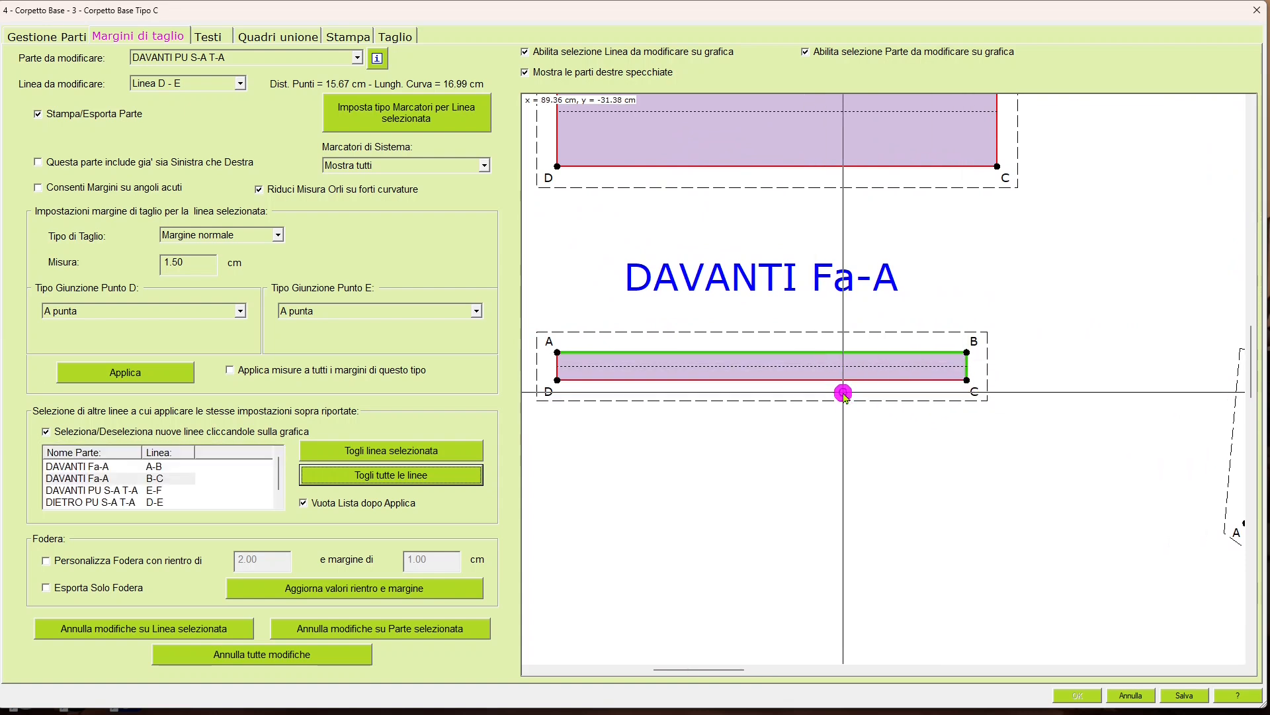
{"action": "left_click", "coordinate": [833, 379]}
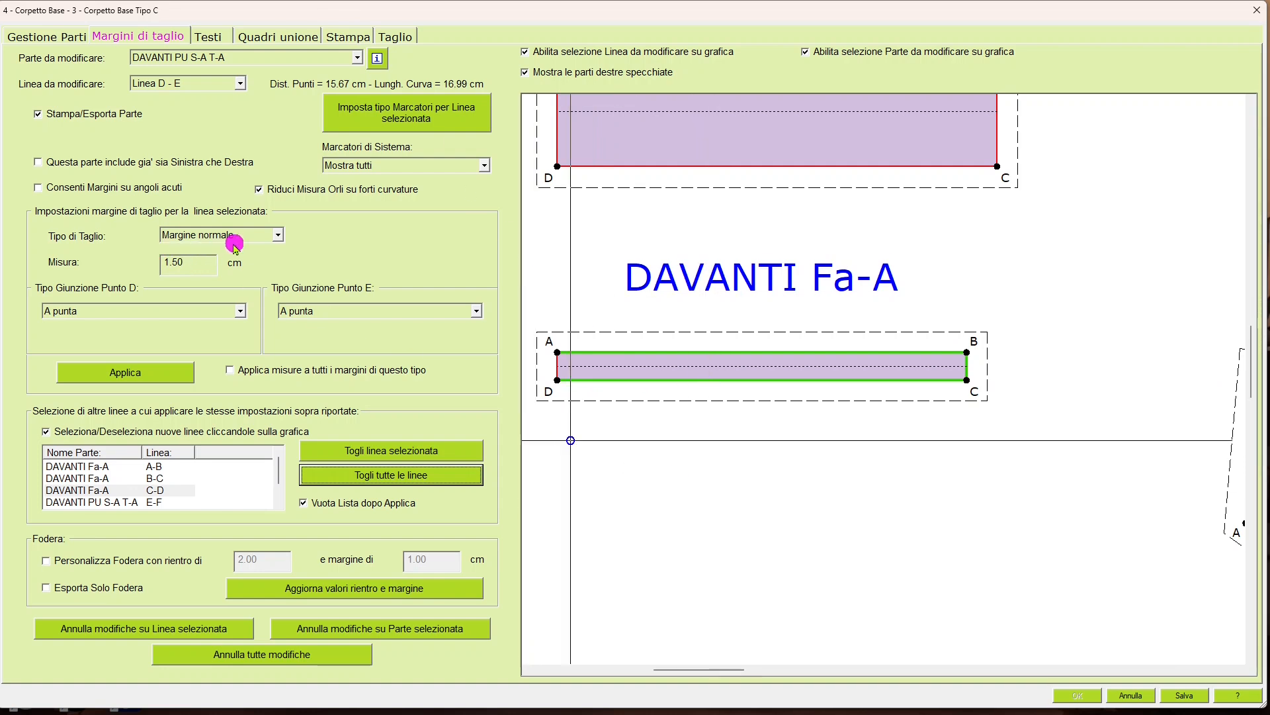
{"action": "left_click_drag", "start_coordinate": [202, 265], "coordinate": [135, 259]}
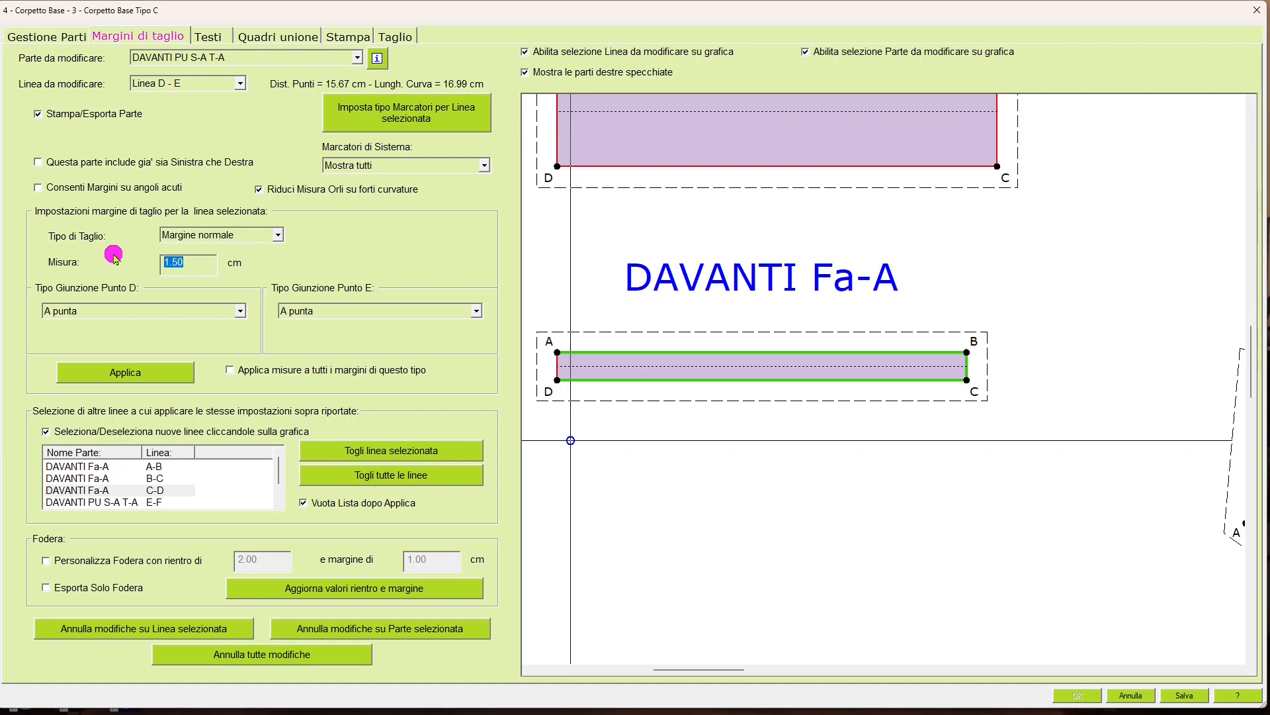
{"action": "type", "text": "1"}
{"action": "left_click", "coordinate": [167, 374]}
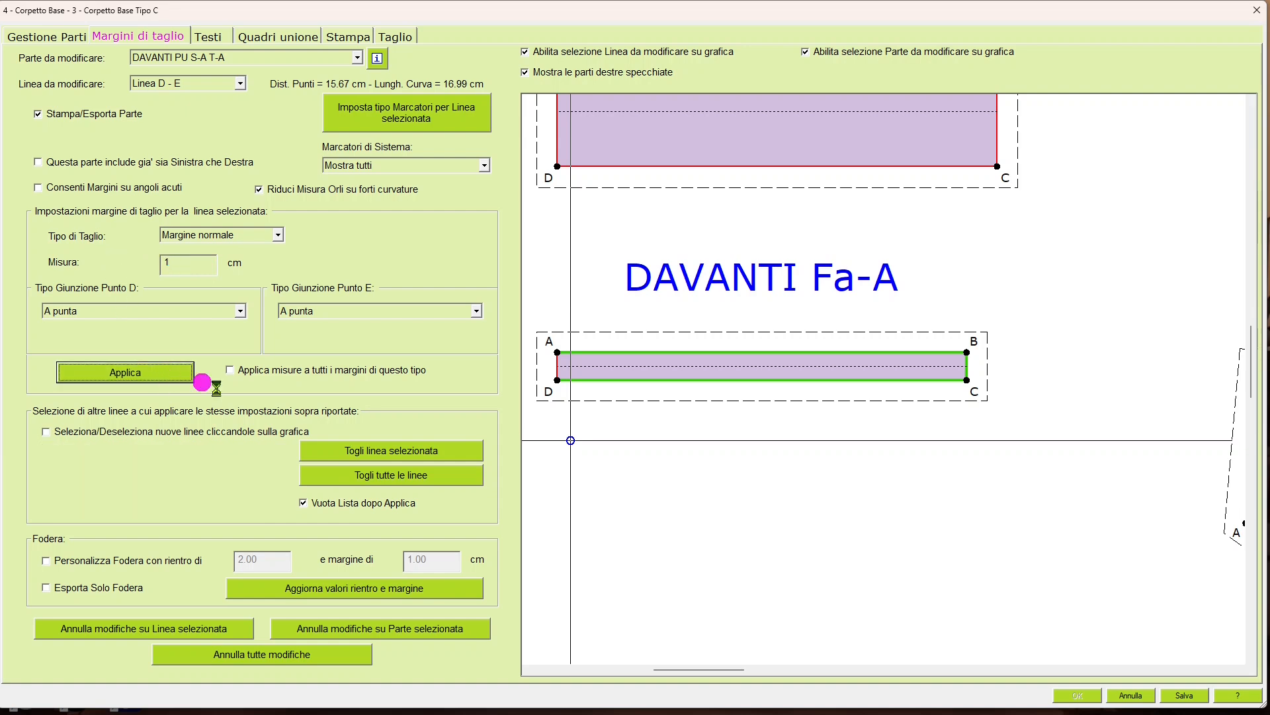
Select lines C-D and B-C of DAVANTI PU S-A T-B PU Fi-A and lines D-A and C-D of the Volant panel for margin editing.
{"action": "scroll", "coordinate": [1051, 415], "scroll_direction": "down", "scroll_amount": 3}
{"action": "scroll", "coordinate": [1050, 415], "scroll_direction": "down", "scroll_amount": 3}
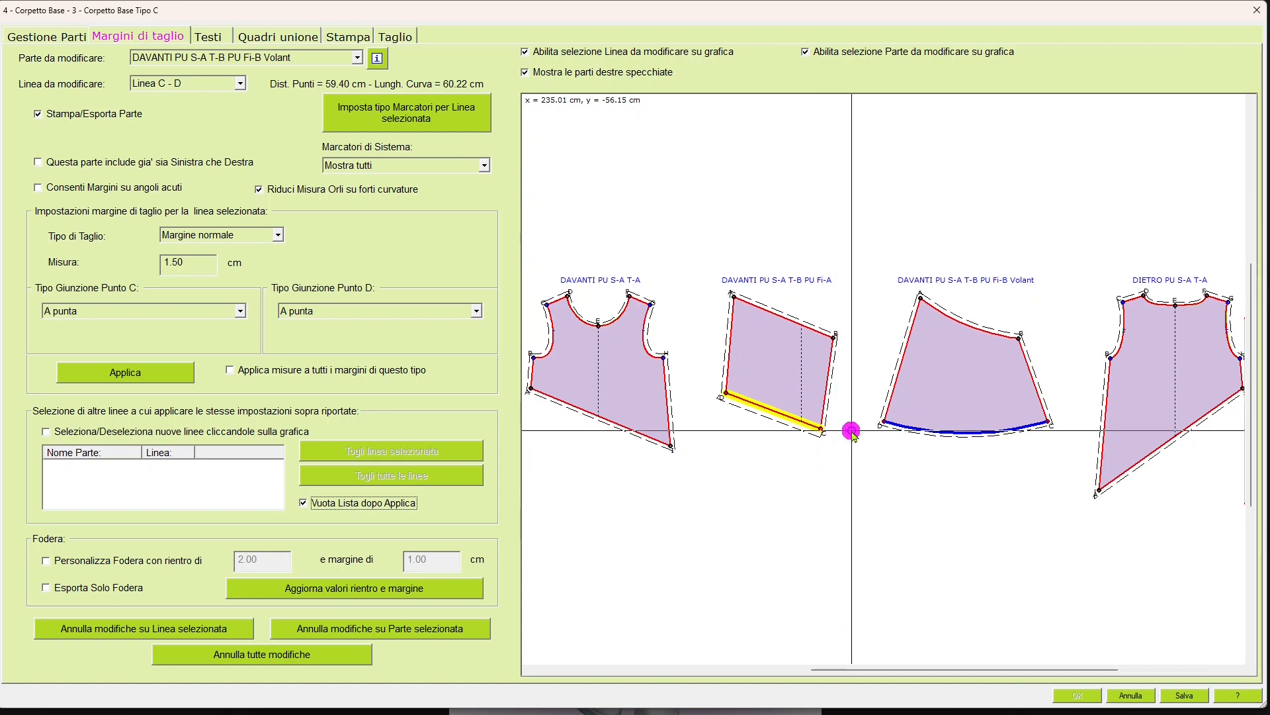
{"action": "scroll", "coordinate": [855, 487], "scroll_direction": "up", "scroll_amount": 2}
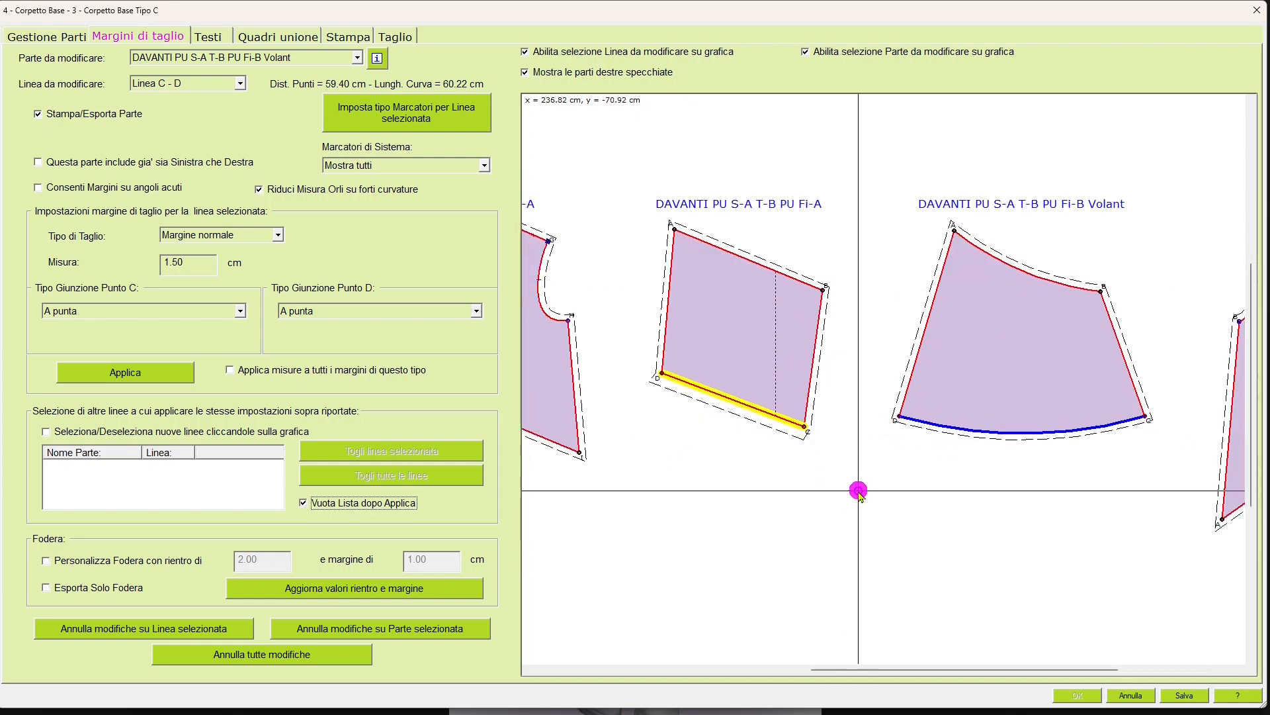
{"action": "left_click", "coordinate": [735, 397]}
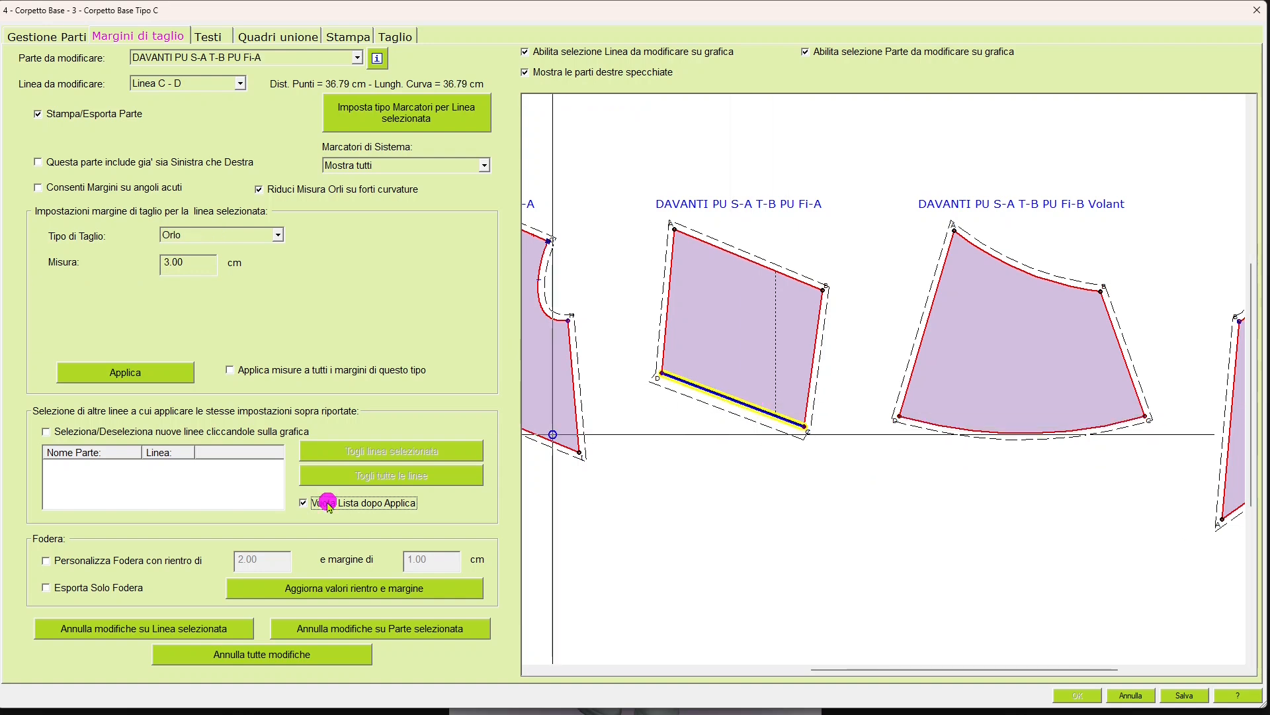
{"action": "left_click", "coordinate": [78, 434]}
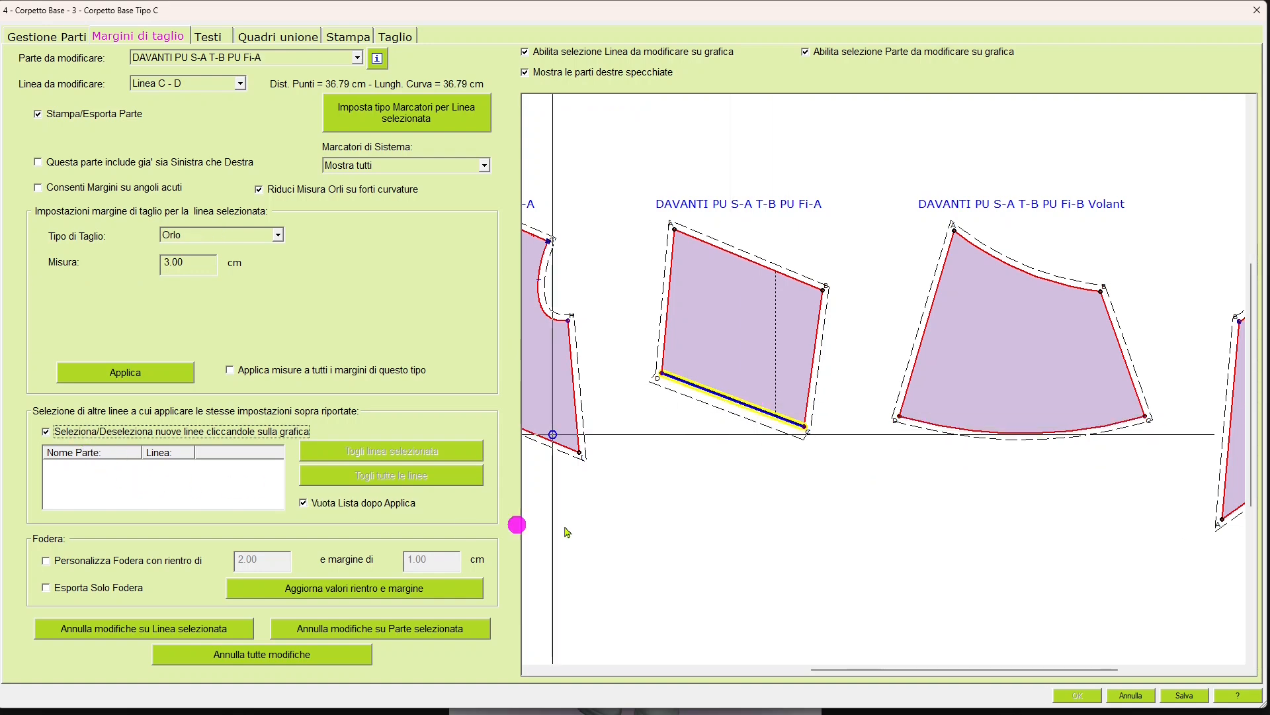
{"action": "left_click", "coordinate": [811, 369]}
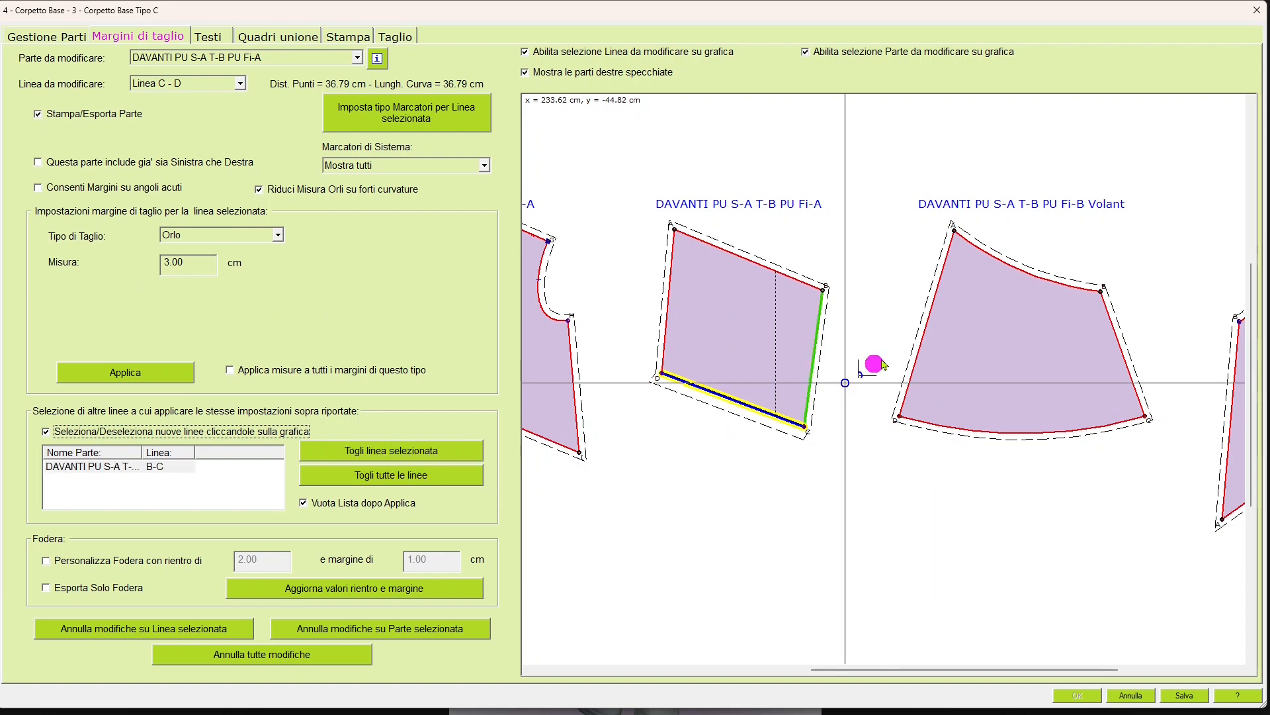
{"action": "left_click", "coordinate": [927, 323]}
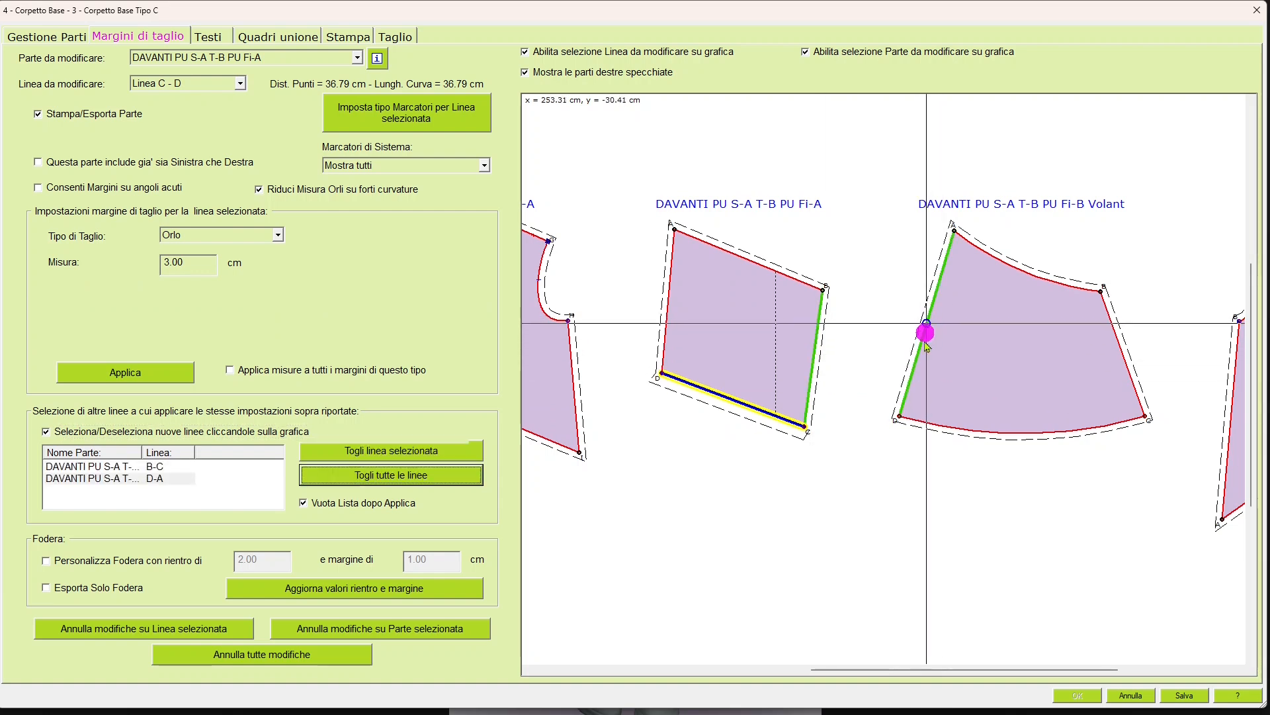
{"action": "left_click", "coordinate": [1031, 431]}
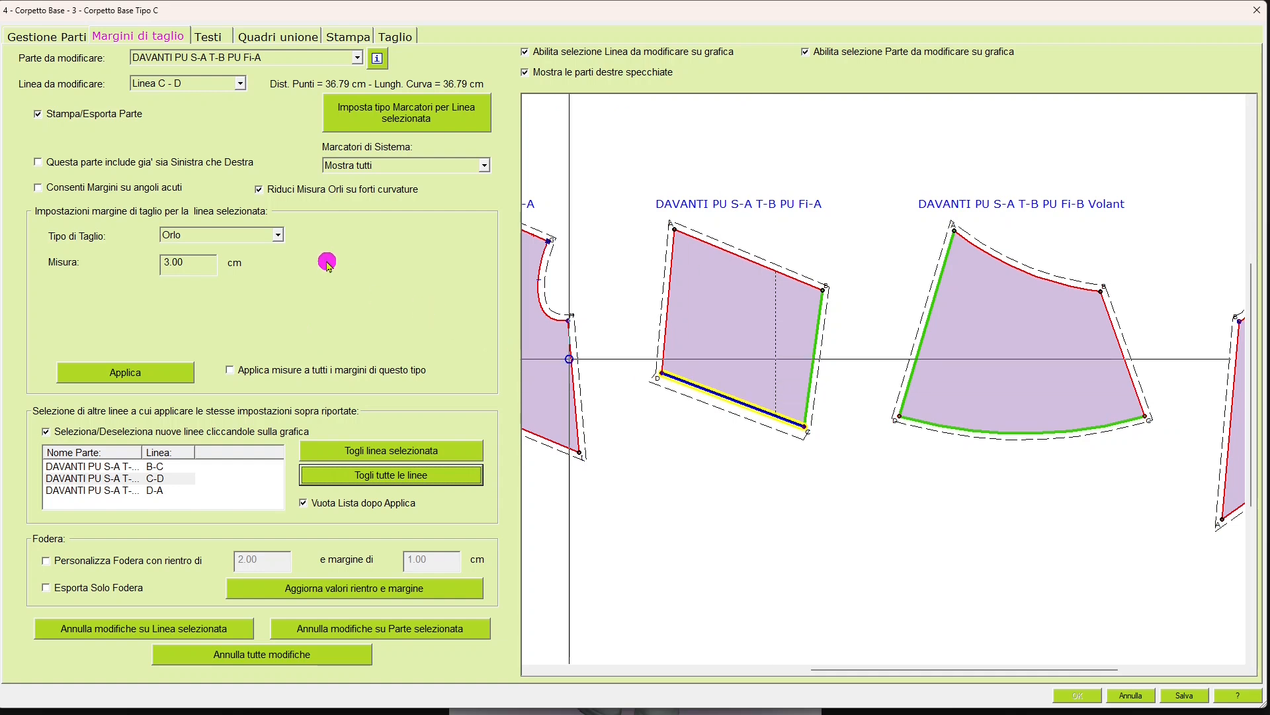
Apply a normal margin of 1 cm to the selected lines of the lower front and Volant panels.
{"action": "left_click", "coordinate": [278, 236]}
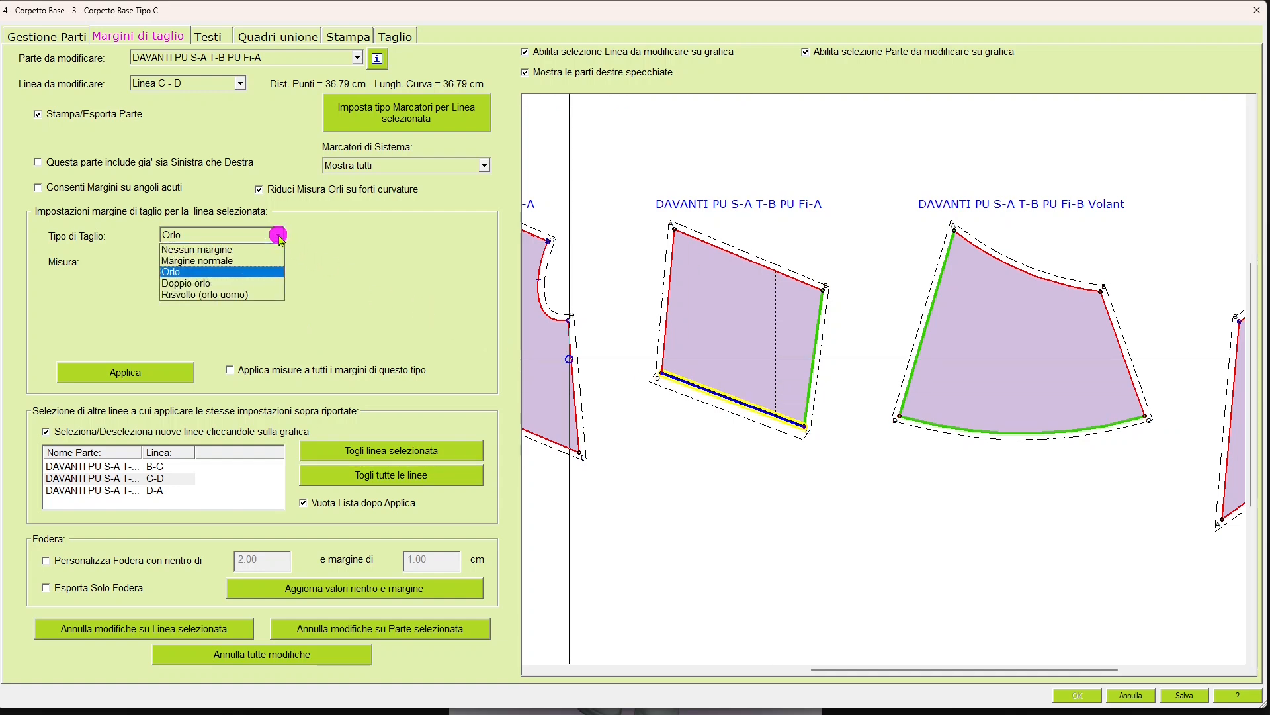
{"action": "left_click", "coordinate": [252, 261]}
{"action": "left_click_drag", "start_coordinate": [186, 269], "coordinate": [124, 259]}
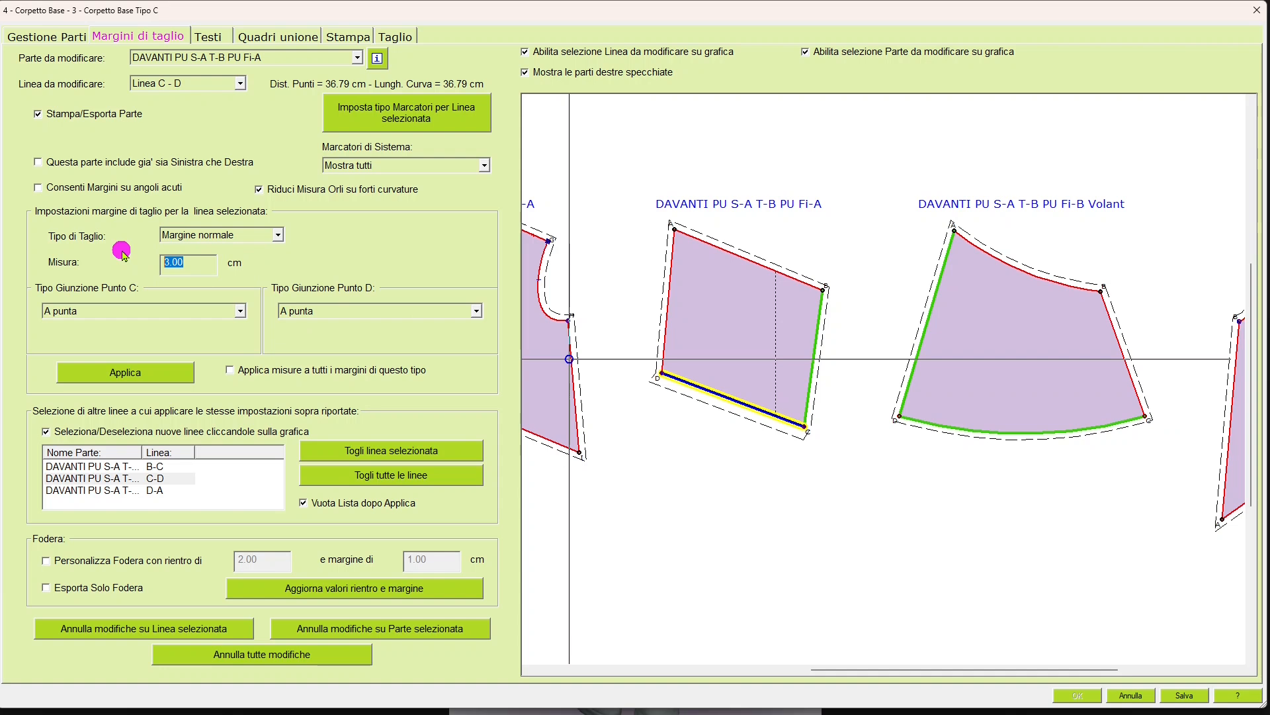
{"action": "left_click", "coordinate": [170, 372]}
{"action": "scroll", "coordinate": [1040, 485], "scroll_direction": "down", "scroll_amount": 3}
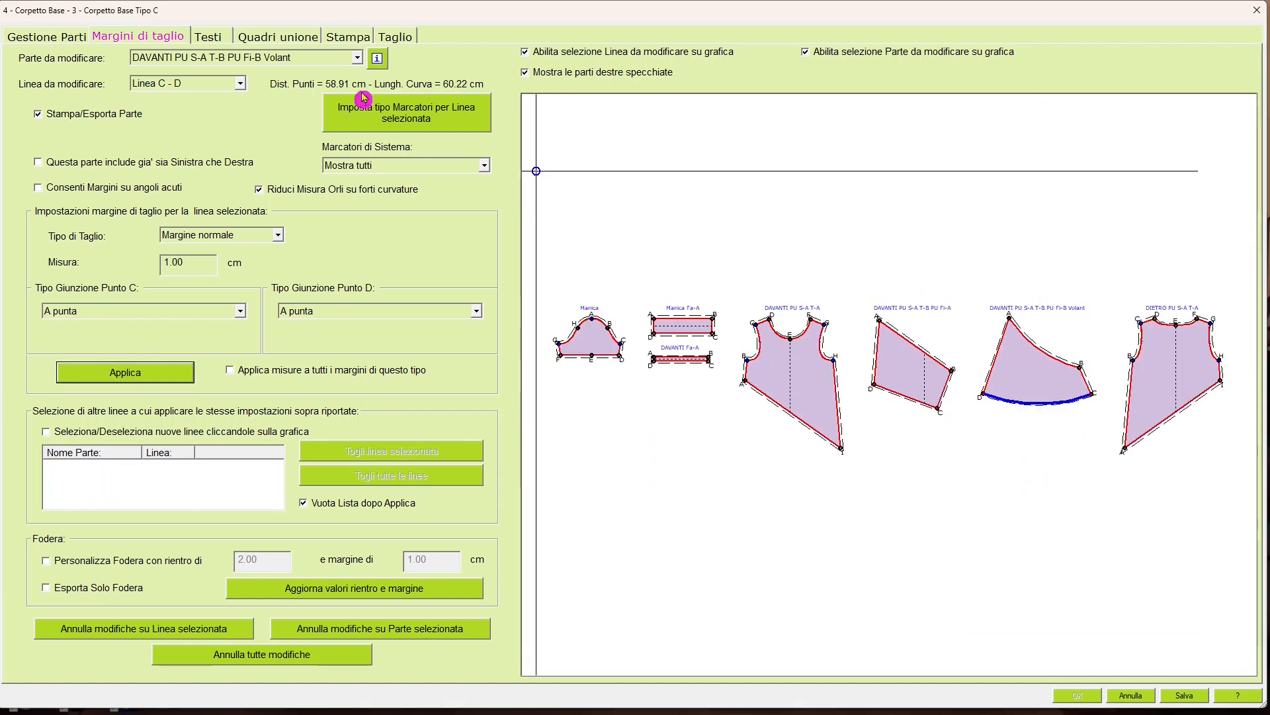
Check the parts layout on the fabric in the print view, and go back to examine the front's cutting margins.
{"action": "left_click", "coordinate": [347, 37]}
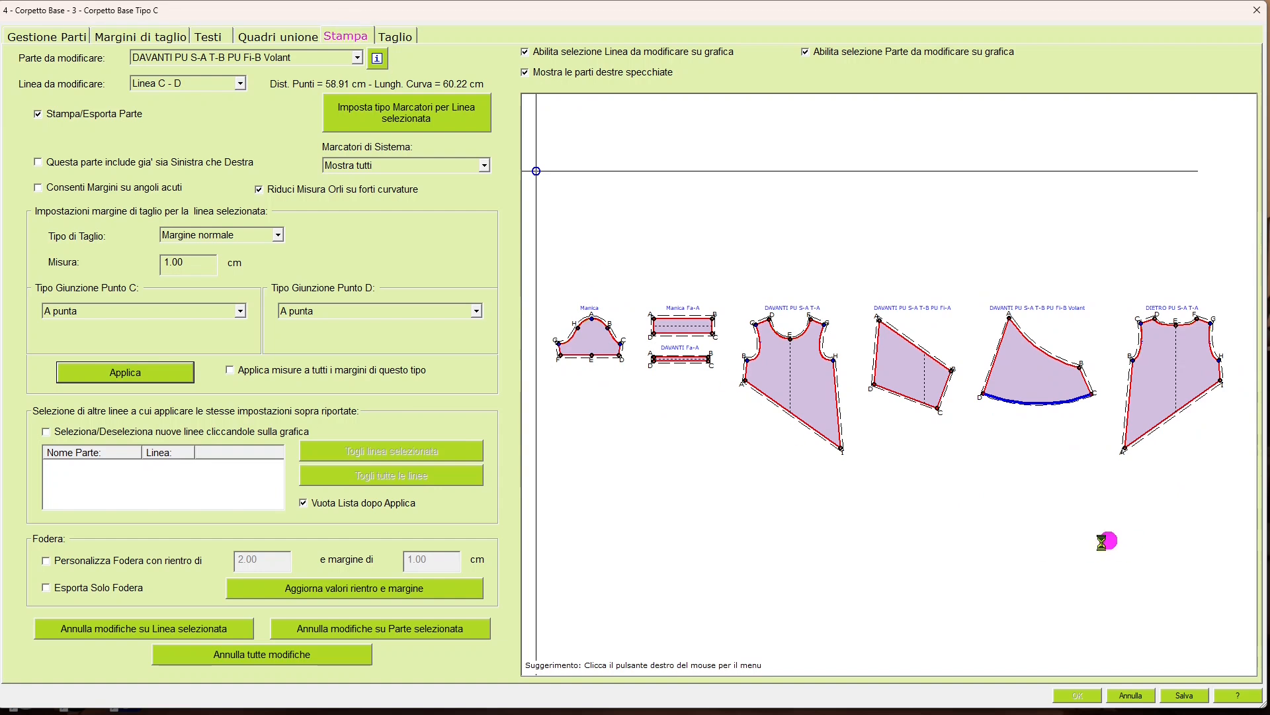
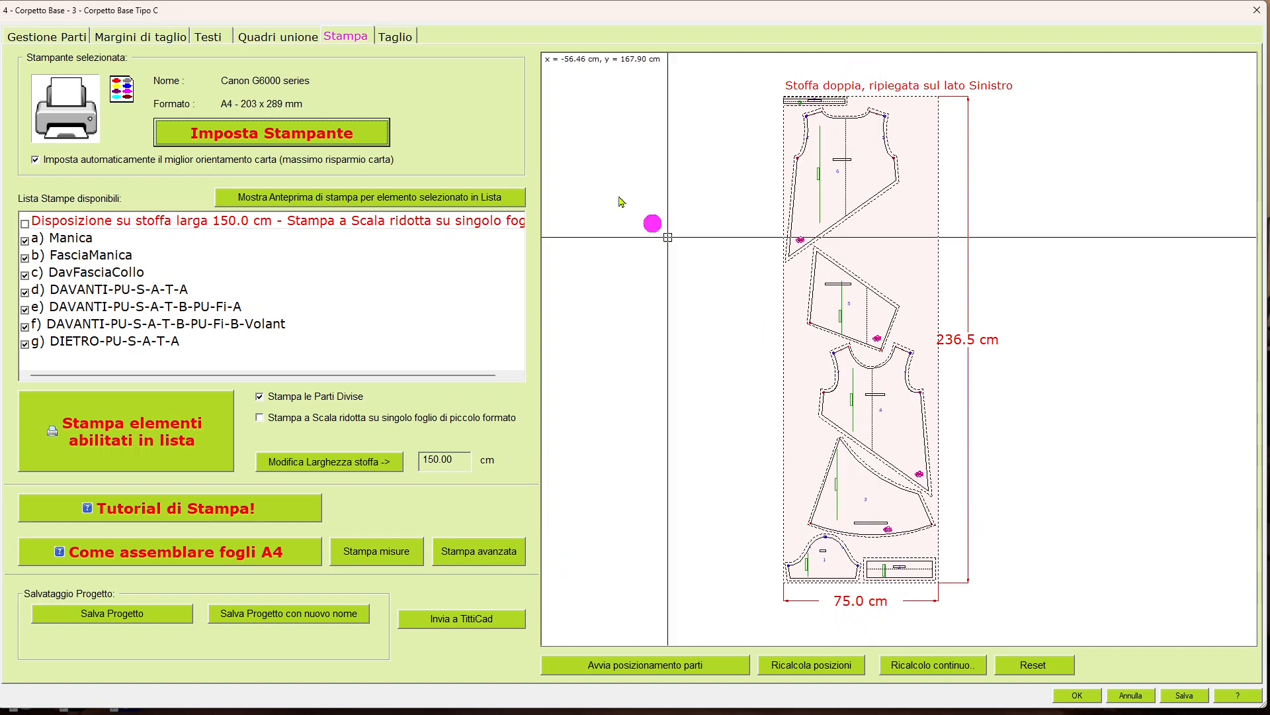
{"action": "left_click", "coordinate": [165, 38]}
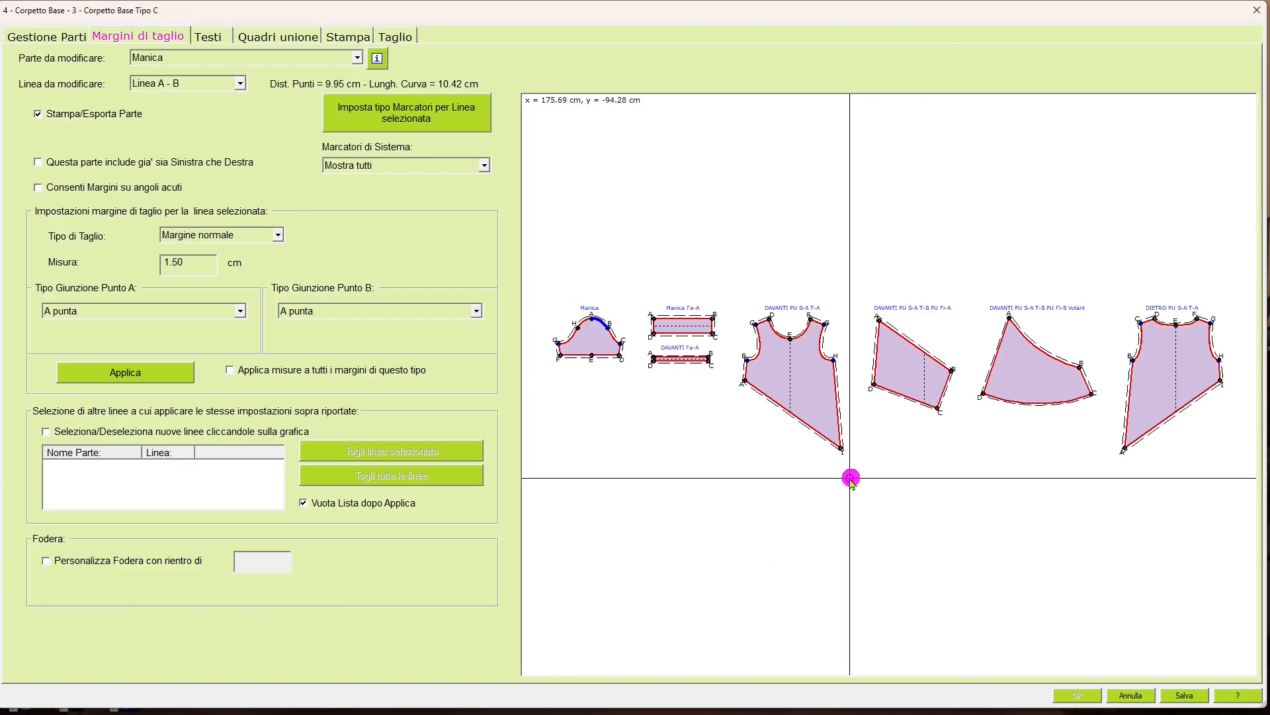
{"action": "scroll", "coordinate": [807, 381], "scroll_direction": "up", "scroll_amount": 3}
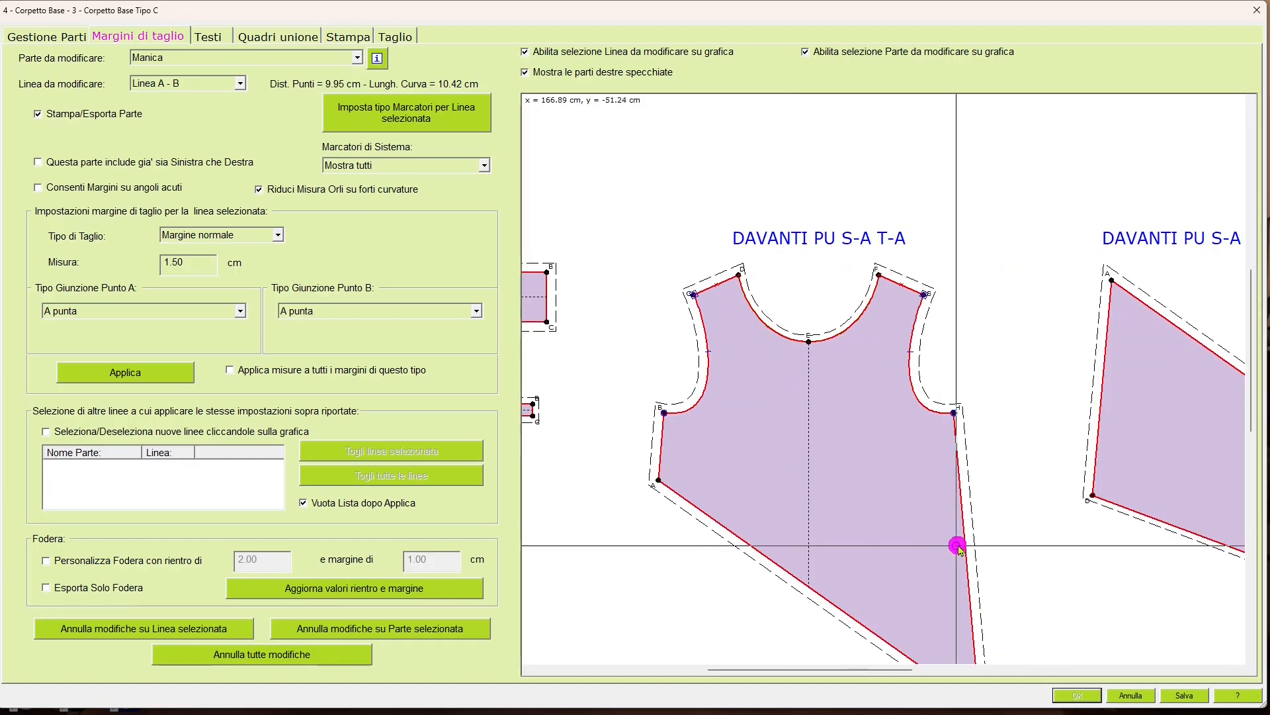
Mark DAVANTI PU S-A T-A and DIETRO PU S-A T-A as parts that already include both left and right sides.
{"action": "left_click", "coordinate": [964, 520]}
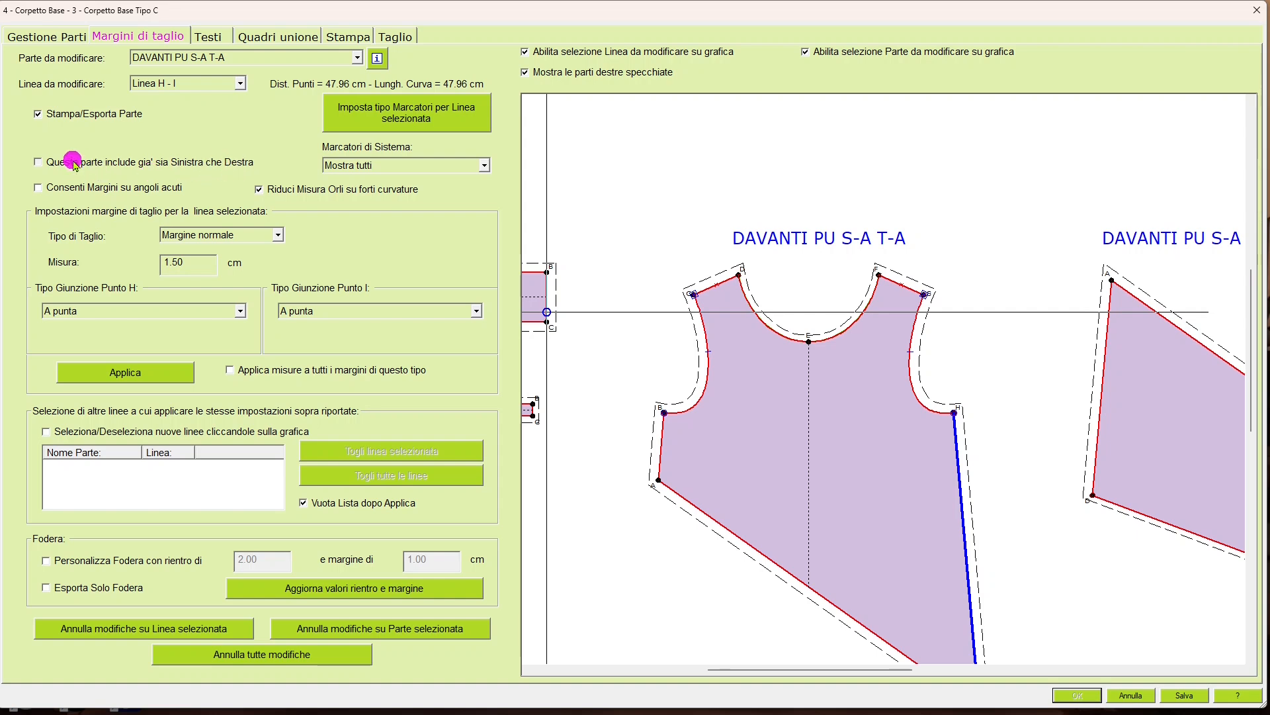
{"action": "scroll", "coordinate": [1016, 411], "scroll_direction": "down", "scroll_amount": 3}
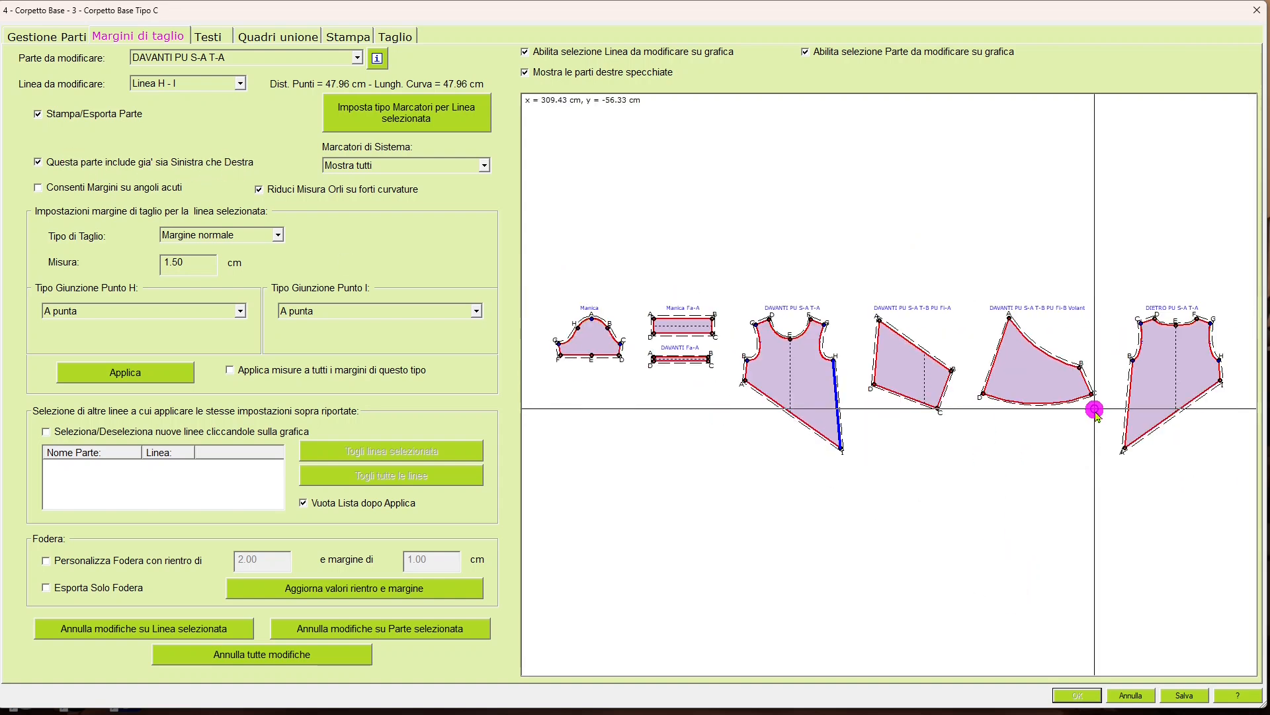
{"action": "left_click", "coordinate": [1191, 402]}
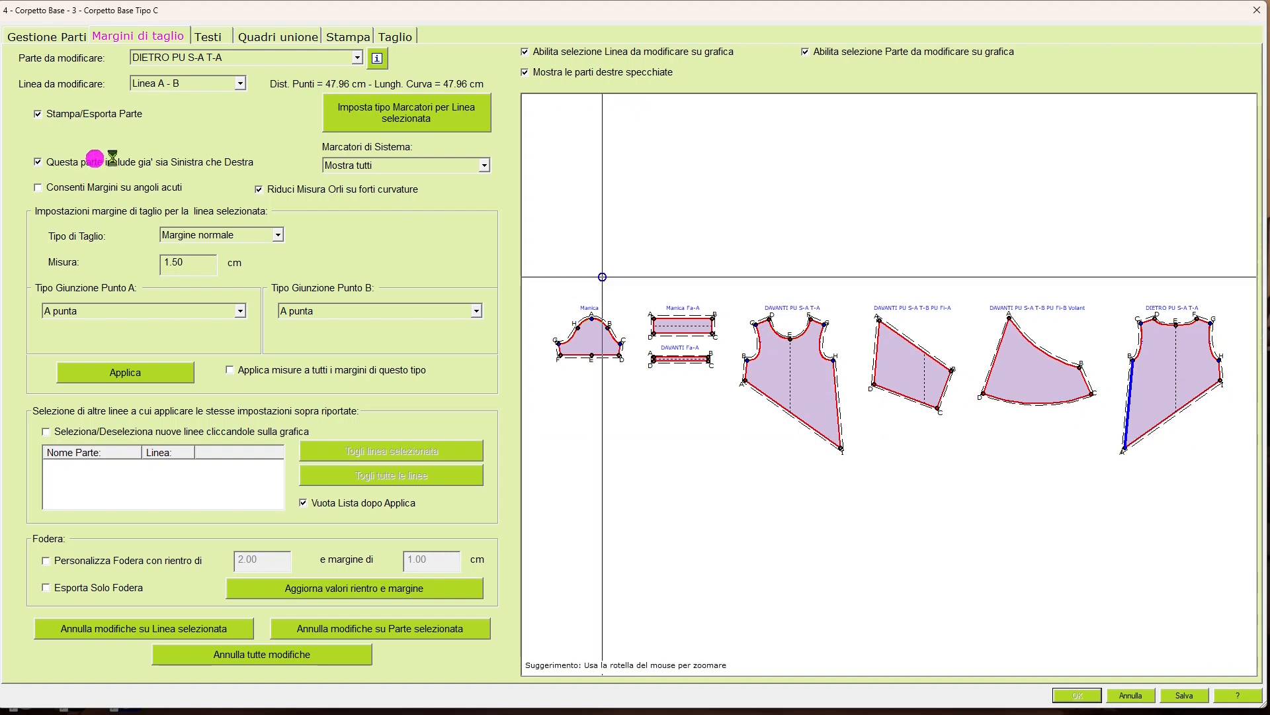
Open the Modello su Stoffa display type for editing in the advanced print settings.
{"action": "left_click", "coordinate": [352, 37]}
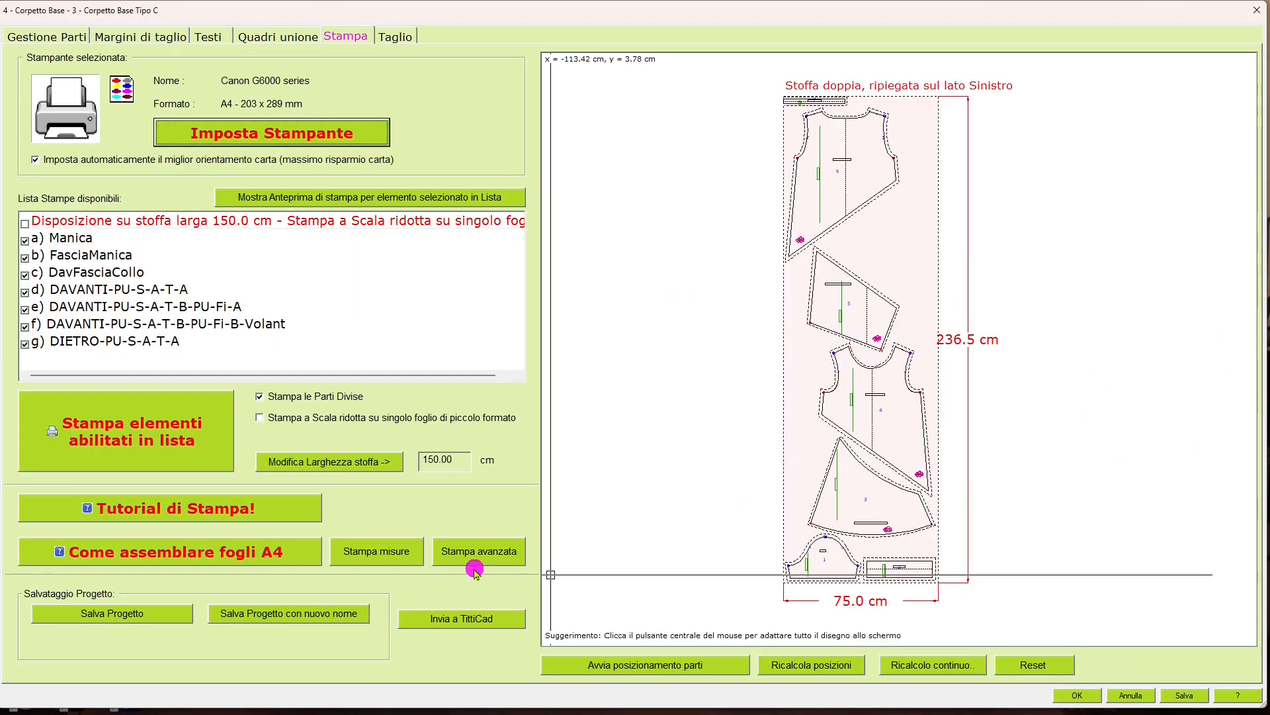
{"action": "left_click", "coordinate": [514, 557]}
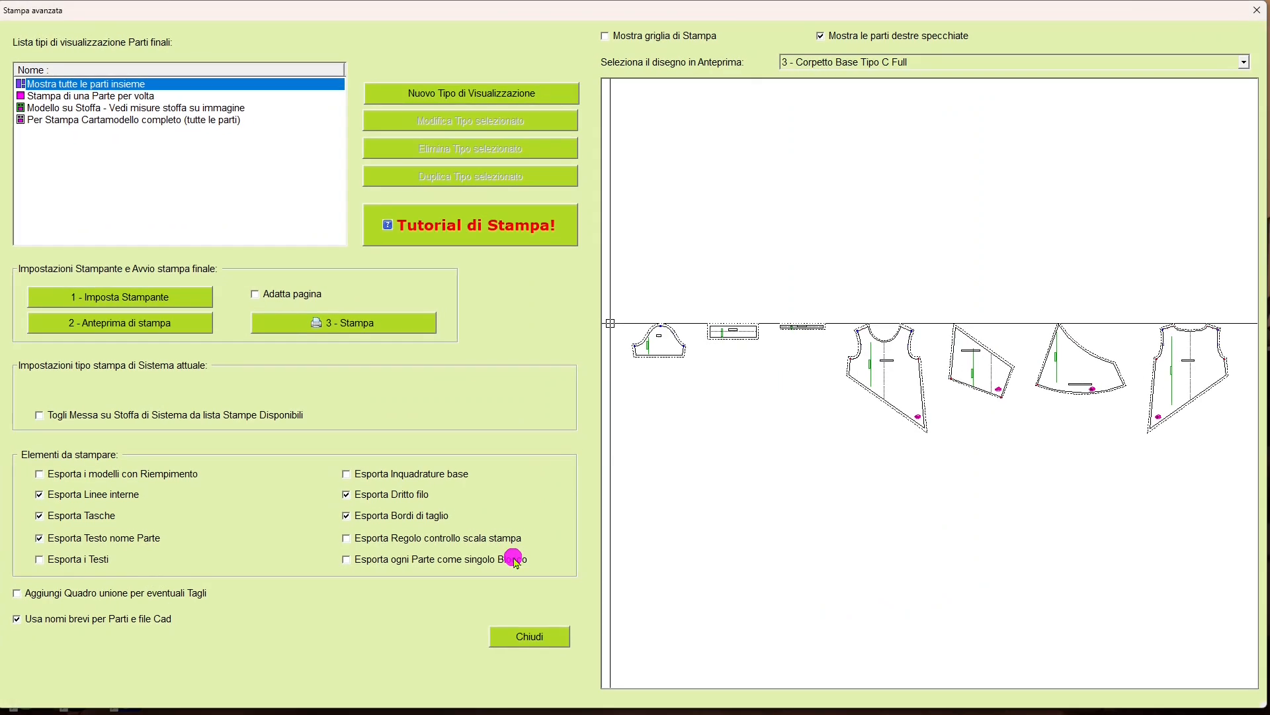
{"action": "left_click", "coordinate": [82, 108]}
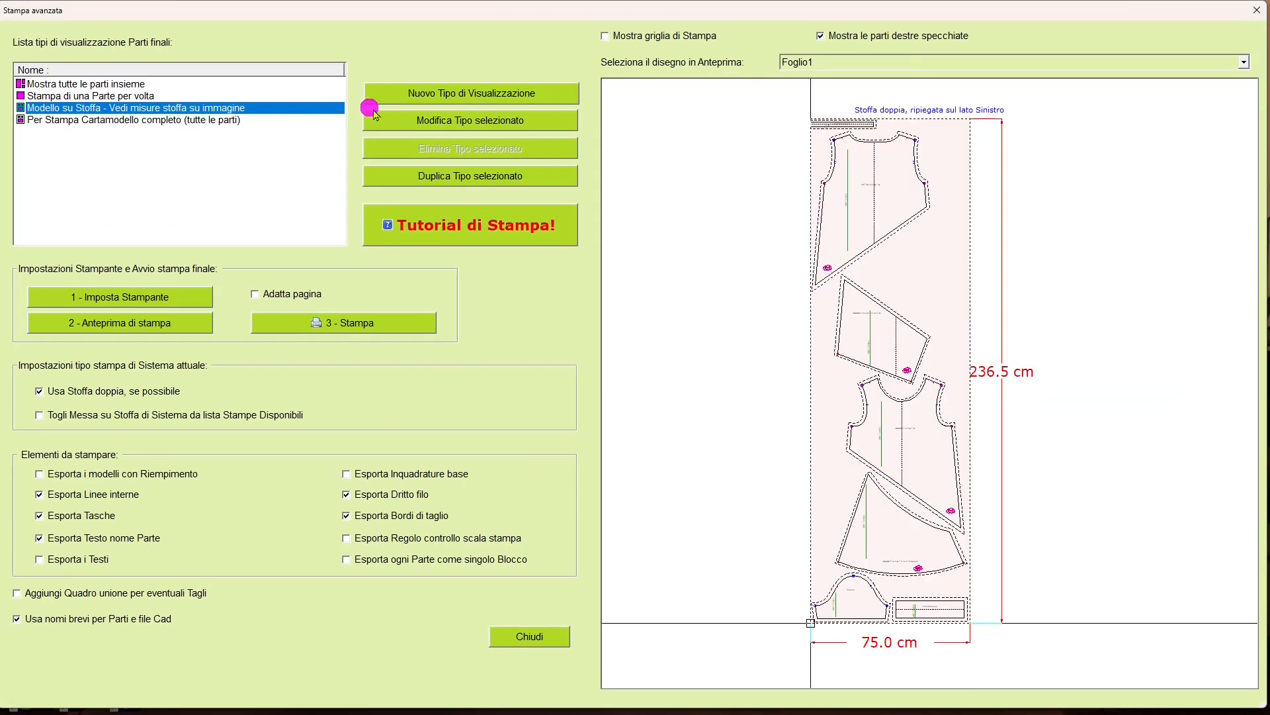
{"action": "left_click", "coordinate": [514, 124]}
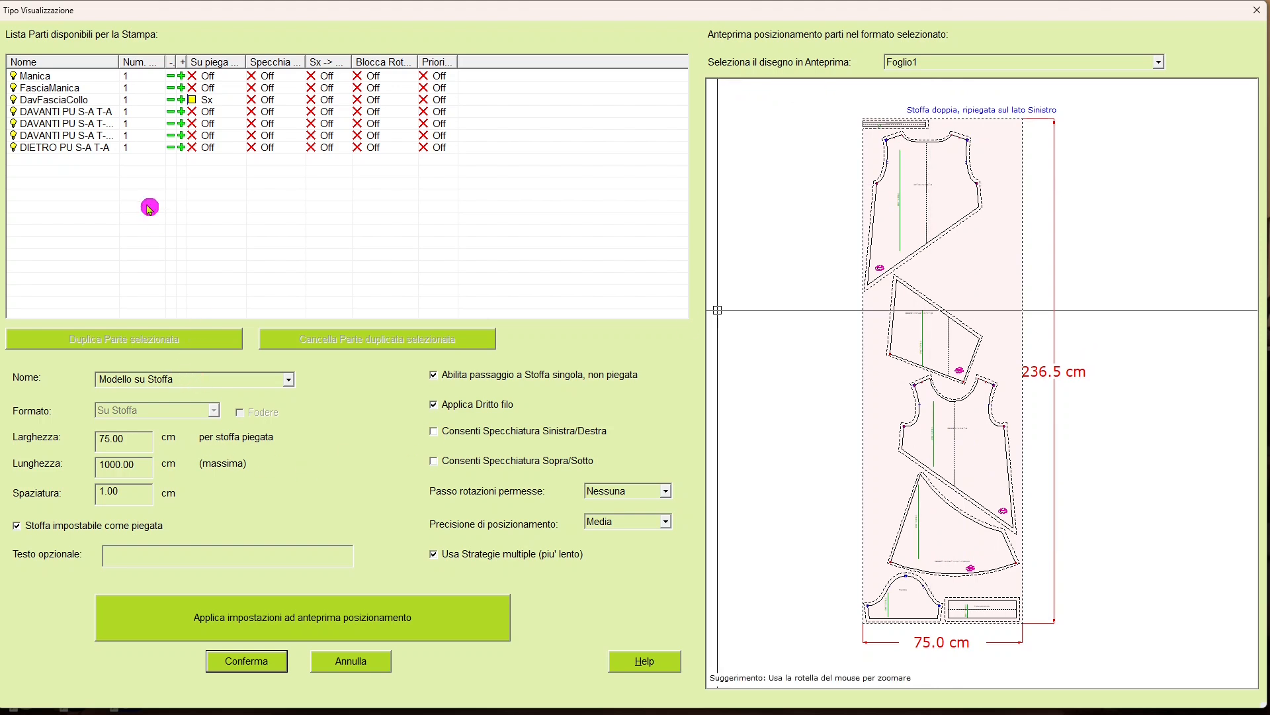
Exclude Manica, FasciaManica, DavFasciaCollo and the two lower DAVANTI panels from the fabric layout, keeping only the upper front and the back.
{"action": "left_click", "coordinate": [47, 76]}
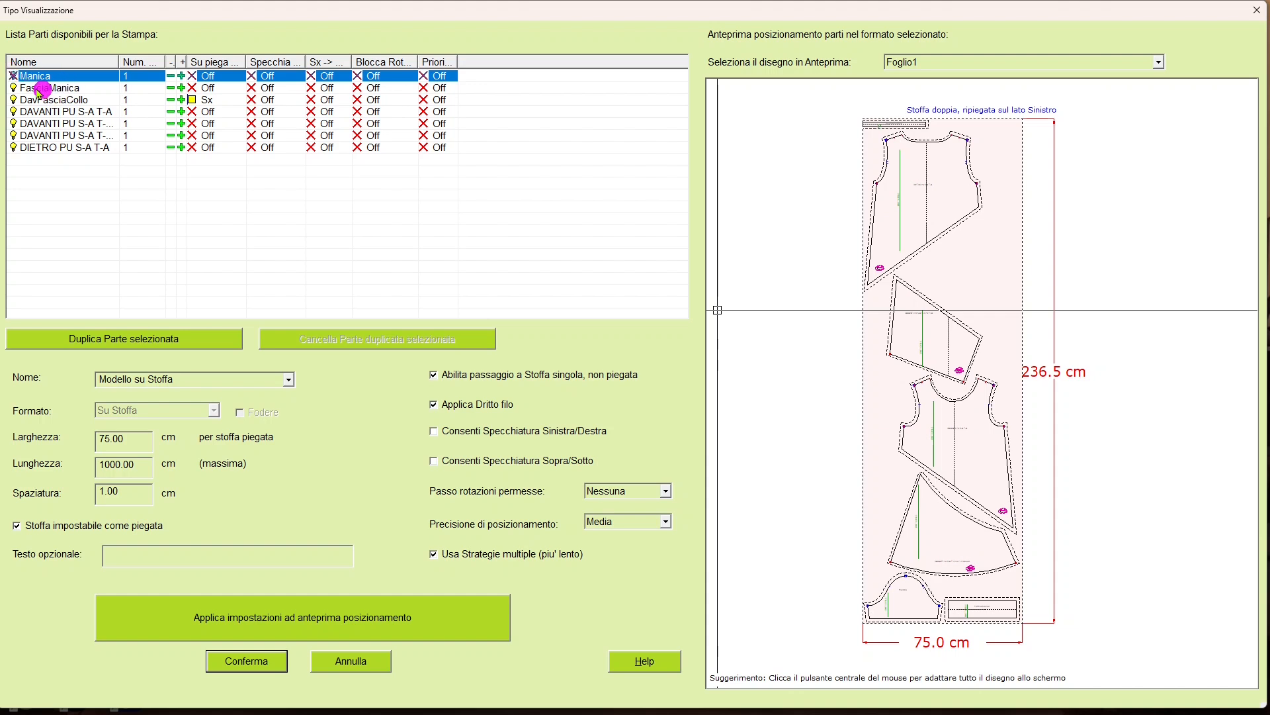
{"action": "left_click", "coordinate": [82, 88]}
{"action": "left_click", "coordinate": [13, 87]}
{"action": "left_click", "coordinate": [24, 100]}
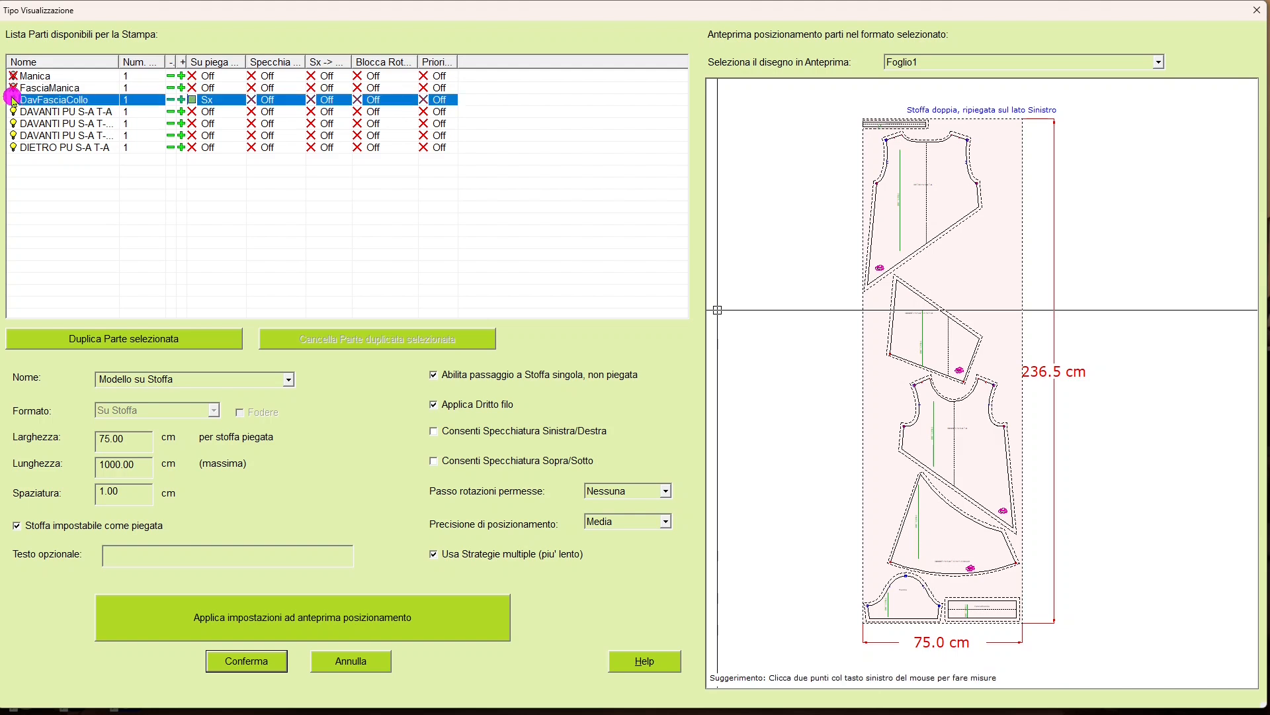
{"action": "left_click", "coordinate": [14, 99]}
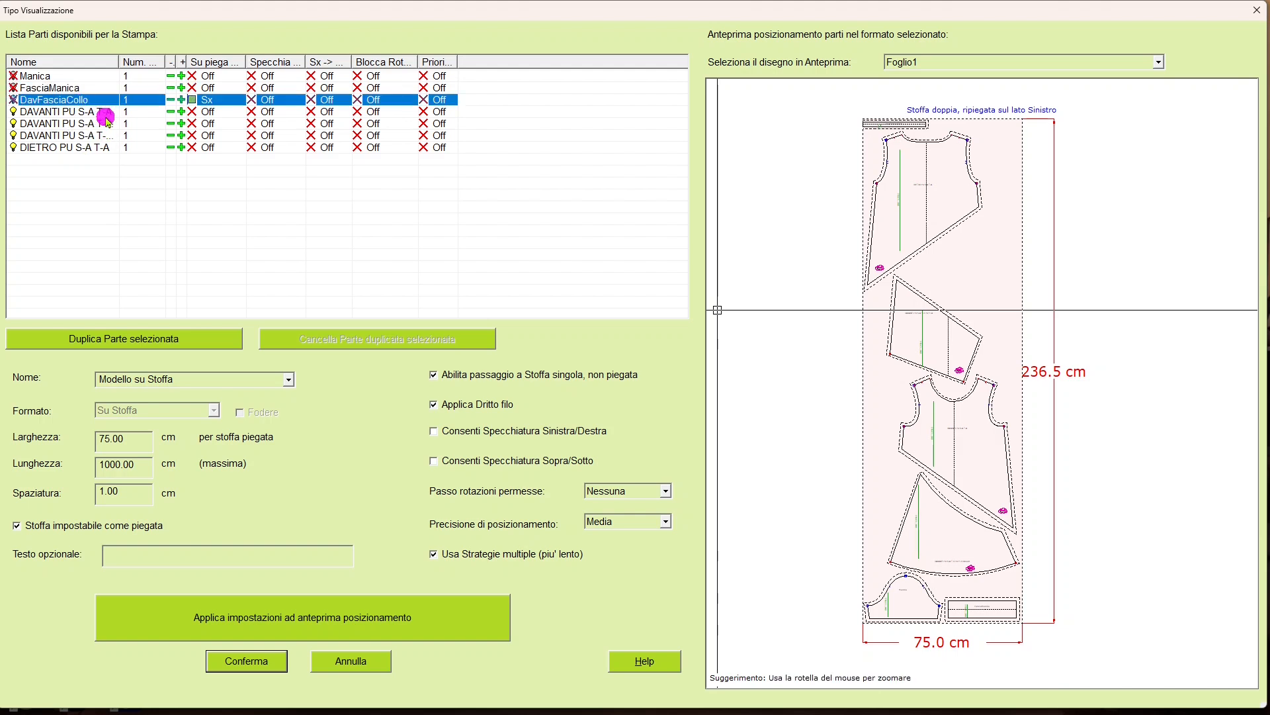
{"action": "left_click", "coordinate": [101, 126]}
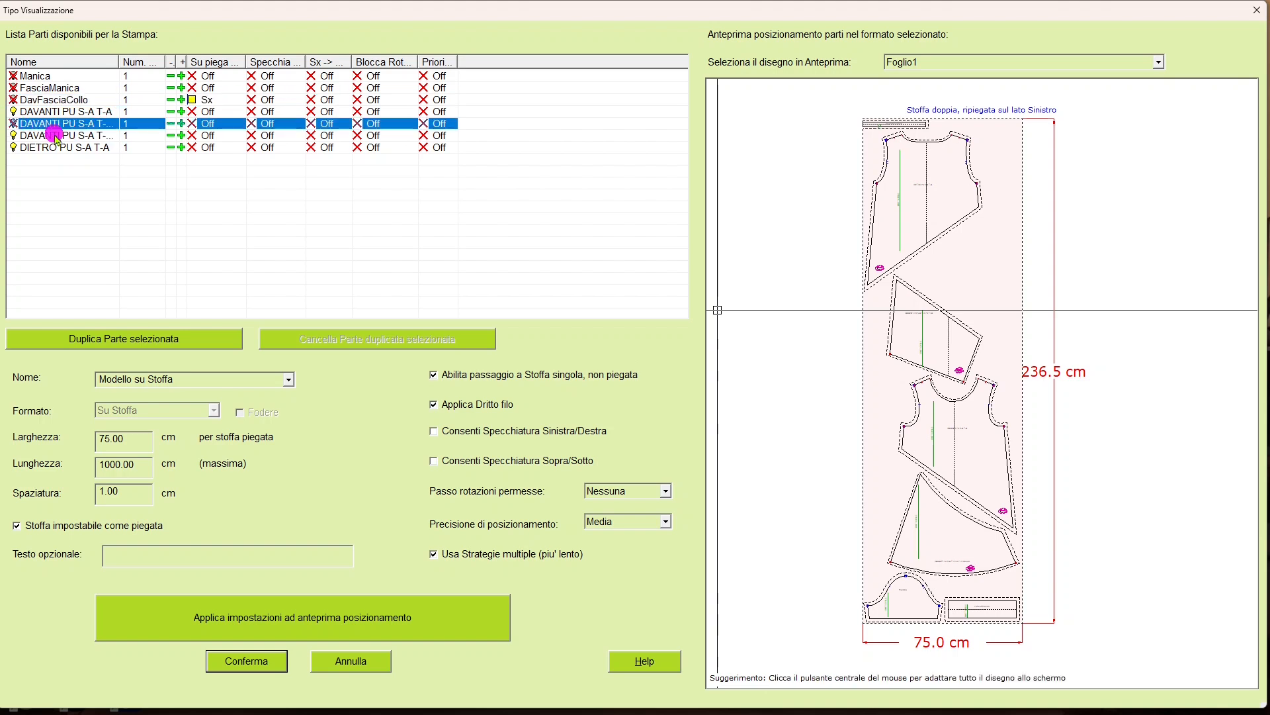
{"action": "left_click", "coordinate": [103, 137]}
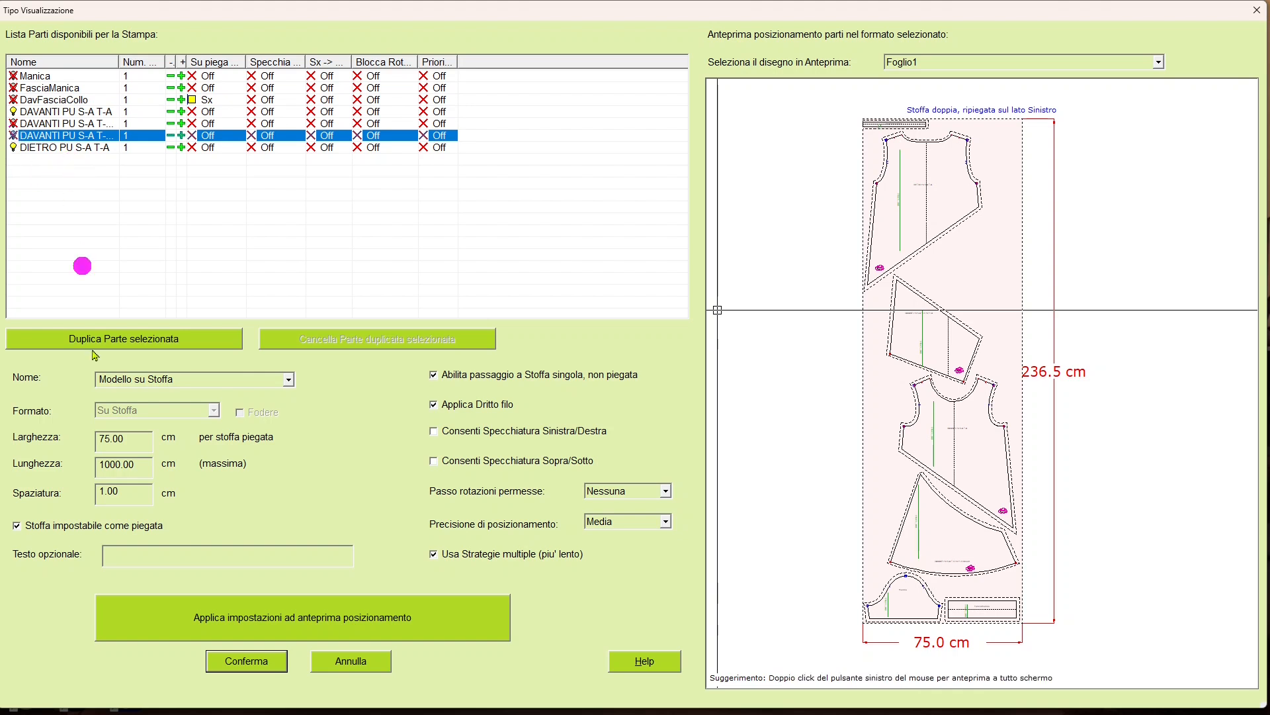
Preview the front and back placement, switch the fabric to unfolded and recalculate the layout.
{"action": "left_click", "coordinate": [395, 623]}
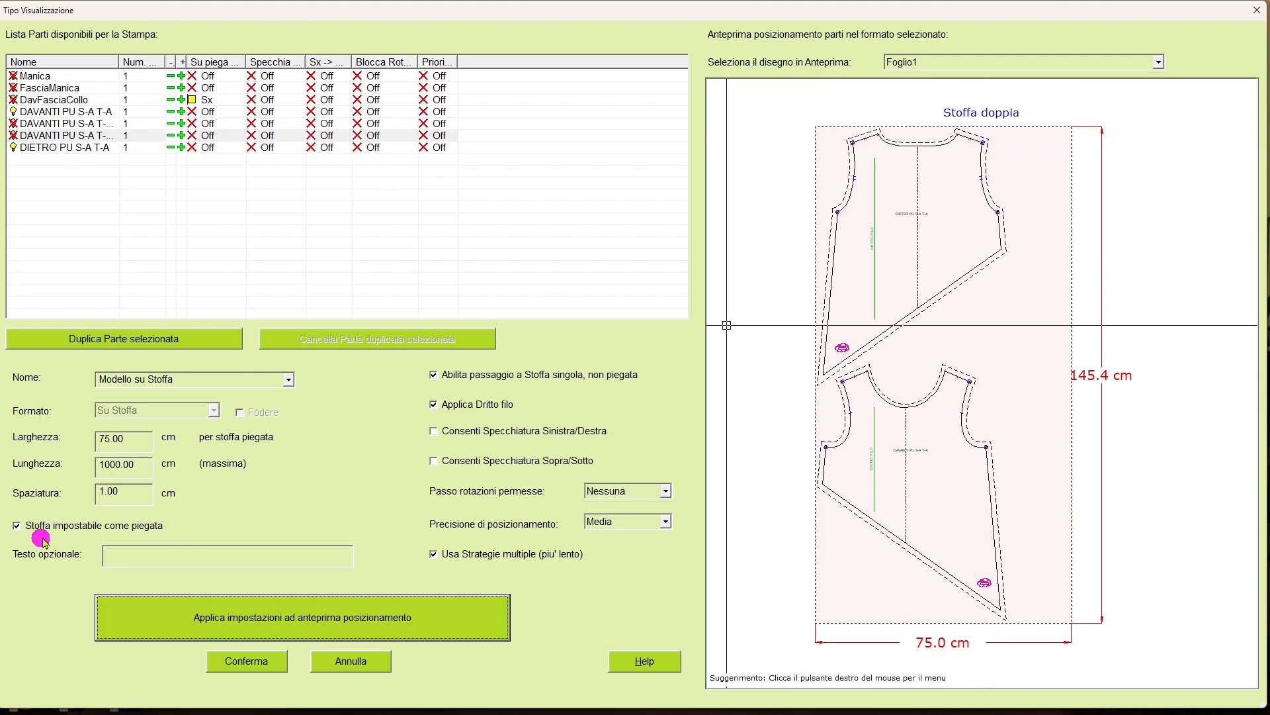
{"action": "left_click", "coordinate": [78, 532]}
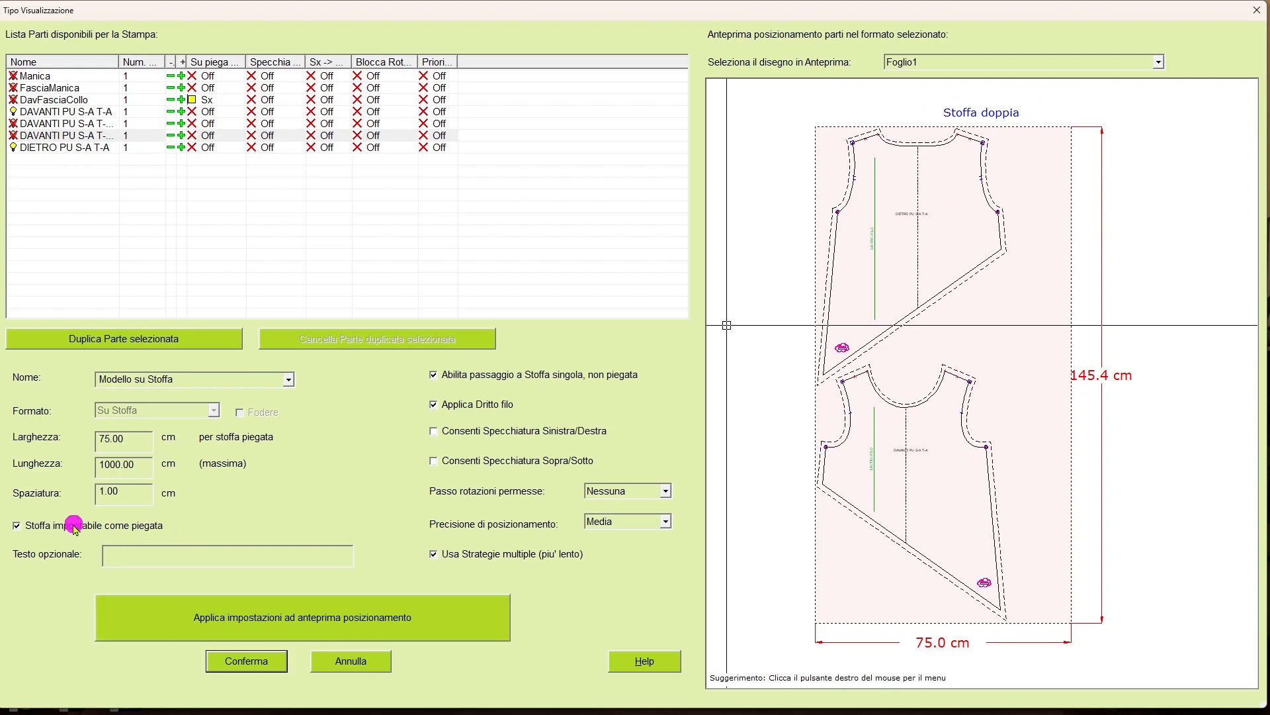
{"action": "left_click", "coordinate": [437, 634]}
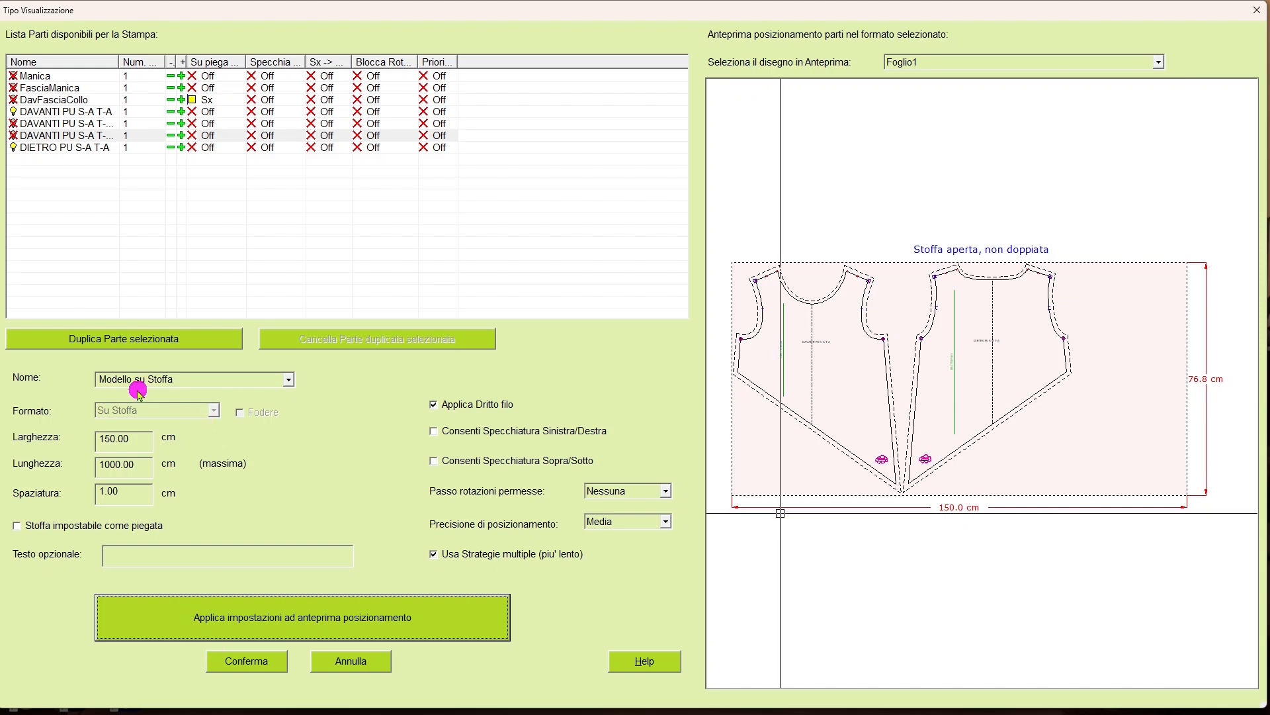
Rename the fabric layout DAVANTI e DIETRO, reapply its settings to the placement preview and confirm it.
{"action": "left_click", "coordinate": [197, 381]}
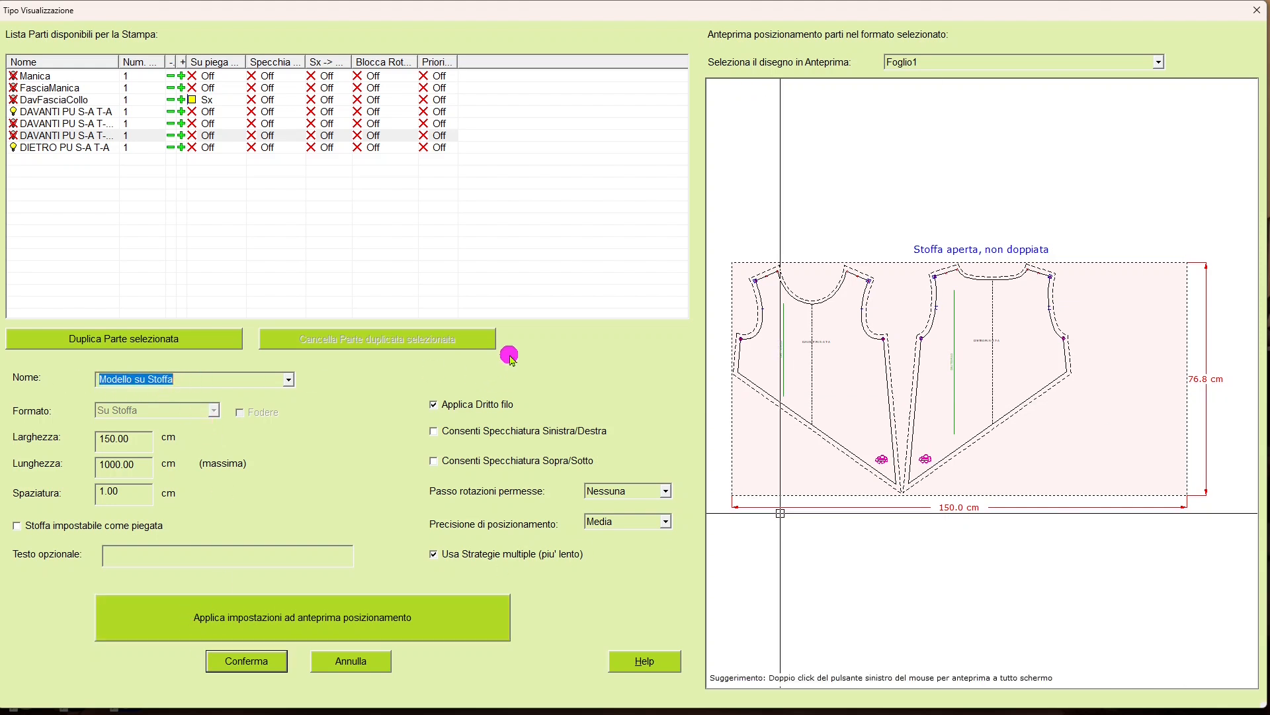
{"action": "type", "text": "DA"}
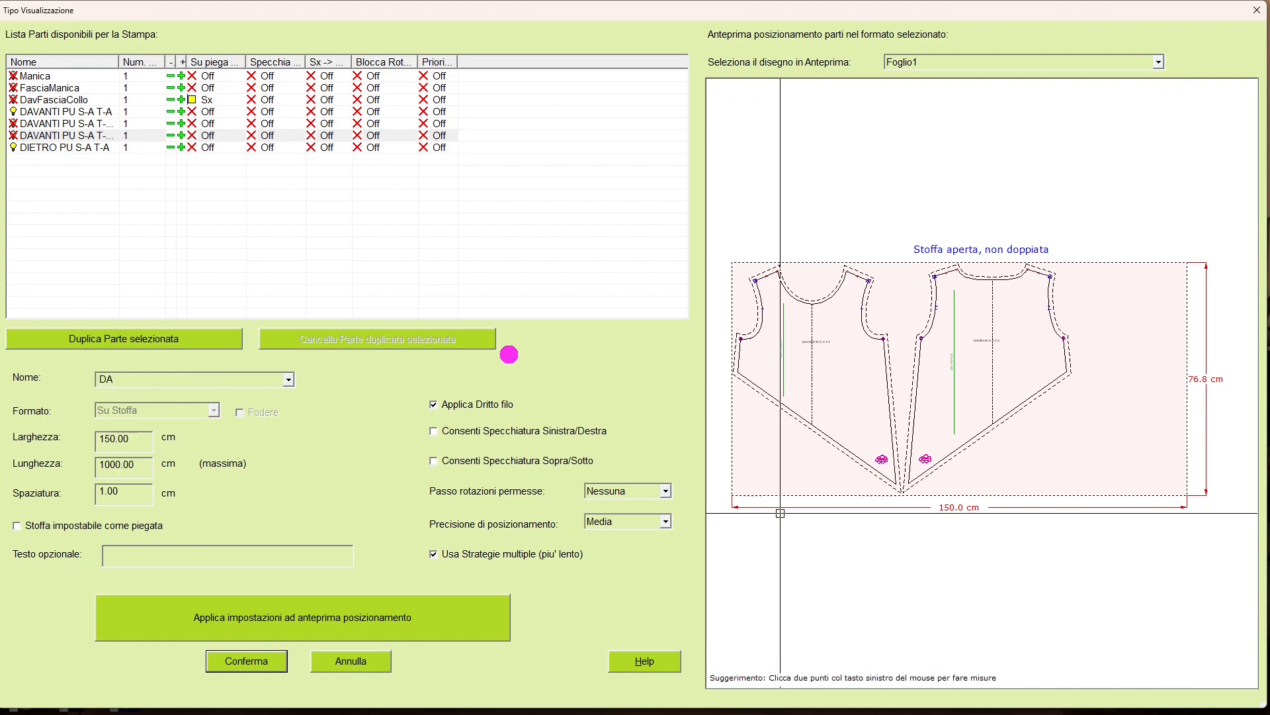
{"action": "type", "text": "VANTI e DIETRO"}
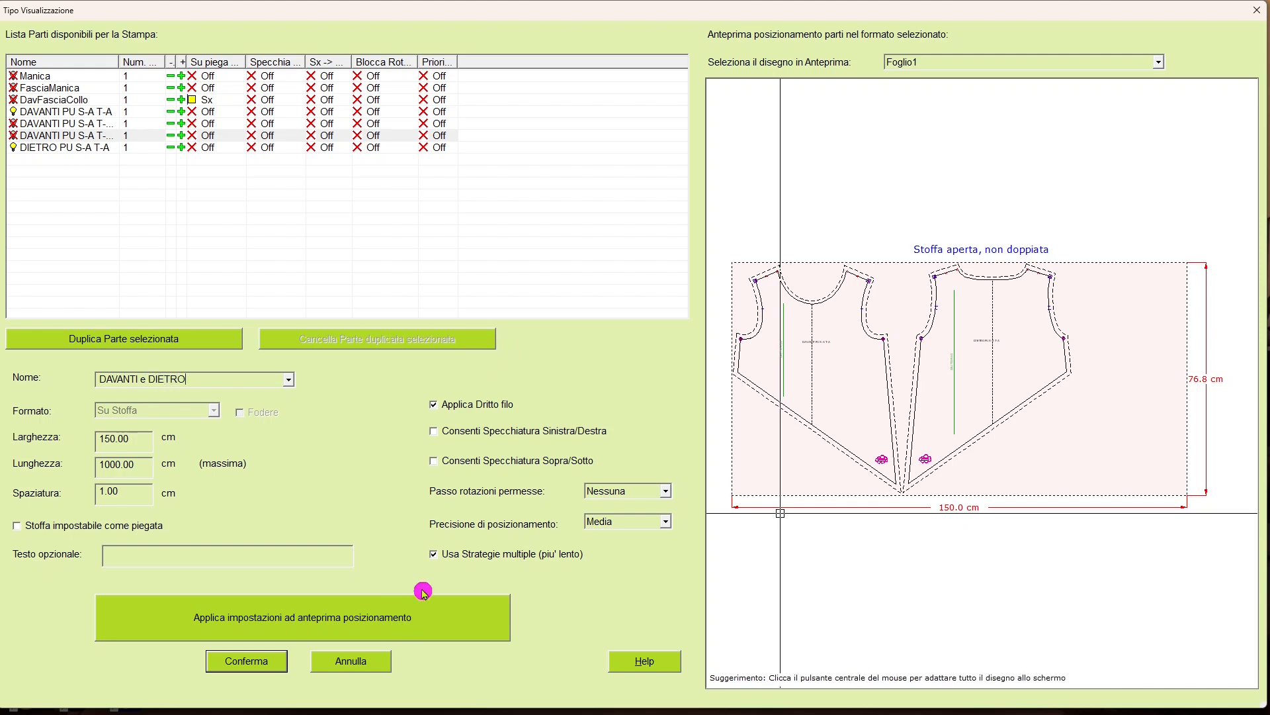
{"action": "left_click", "coordinate": [406, 618]}
{"action": "left_click", "coordinate": [263, 661]}
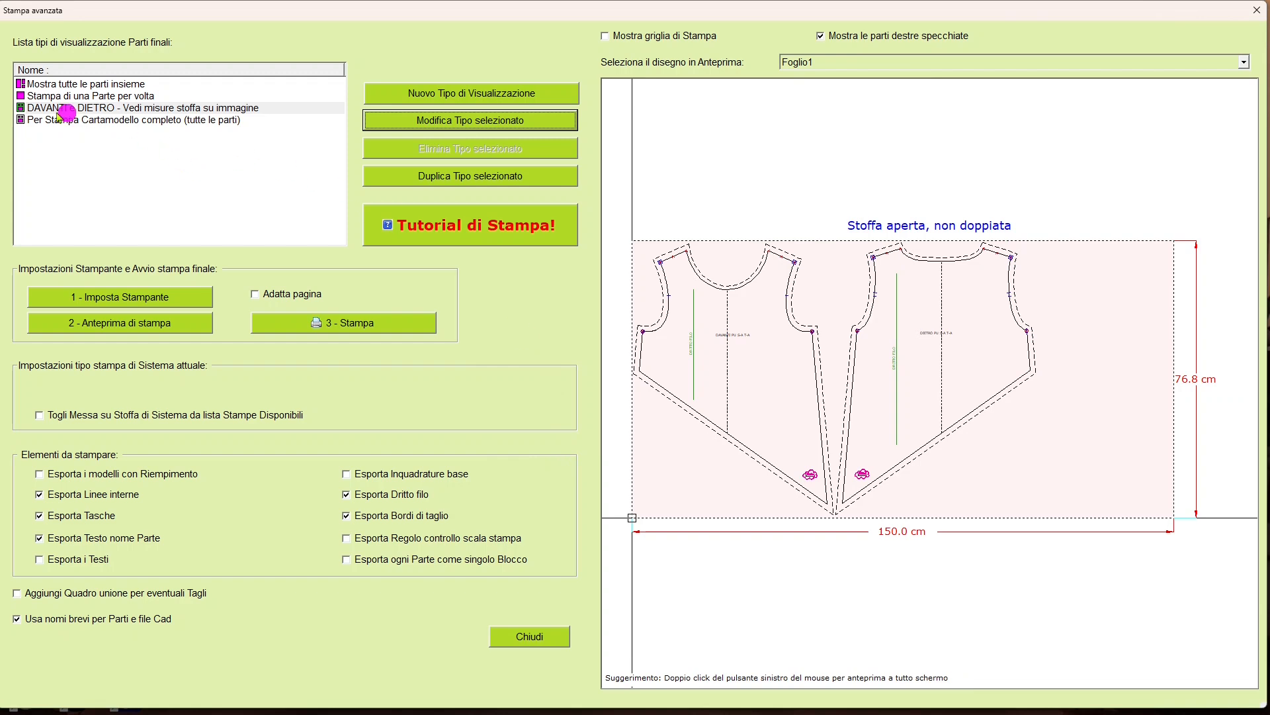
Duplicate the DAVANTI e DIETRO display type and open the copy for editing.
{"action": "left_click", "coordinate": [85, 109]}
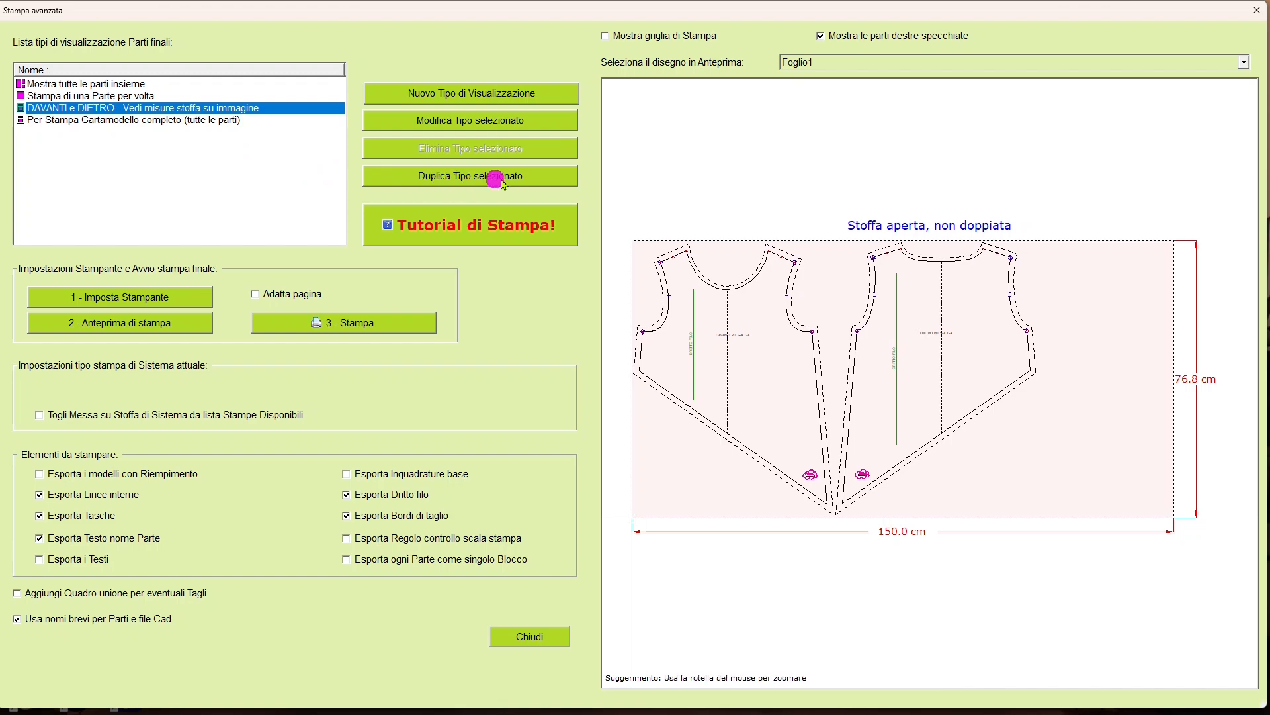
{"action": "left_click", "coordinate": [531, 177]}
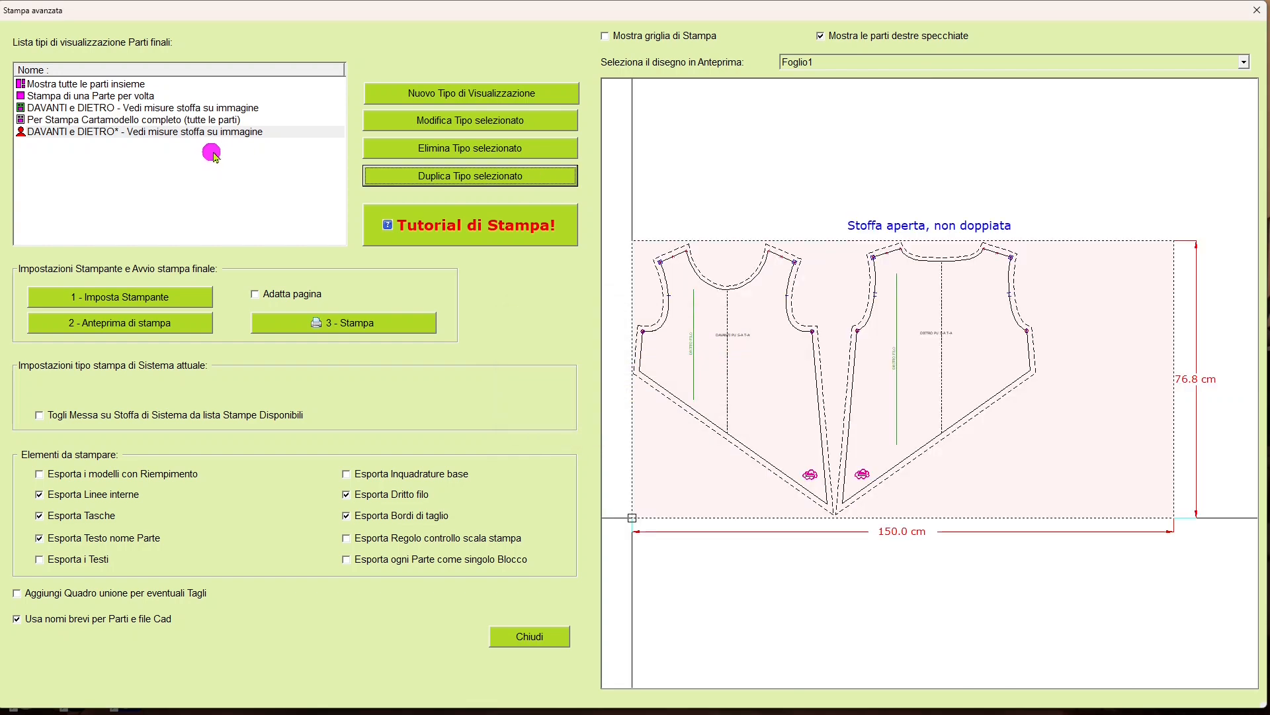
{"action": "left_click", "coordinate": [245, 133]}
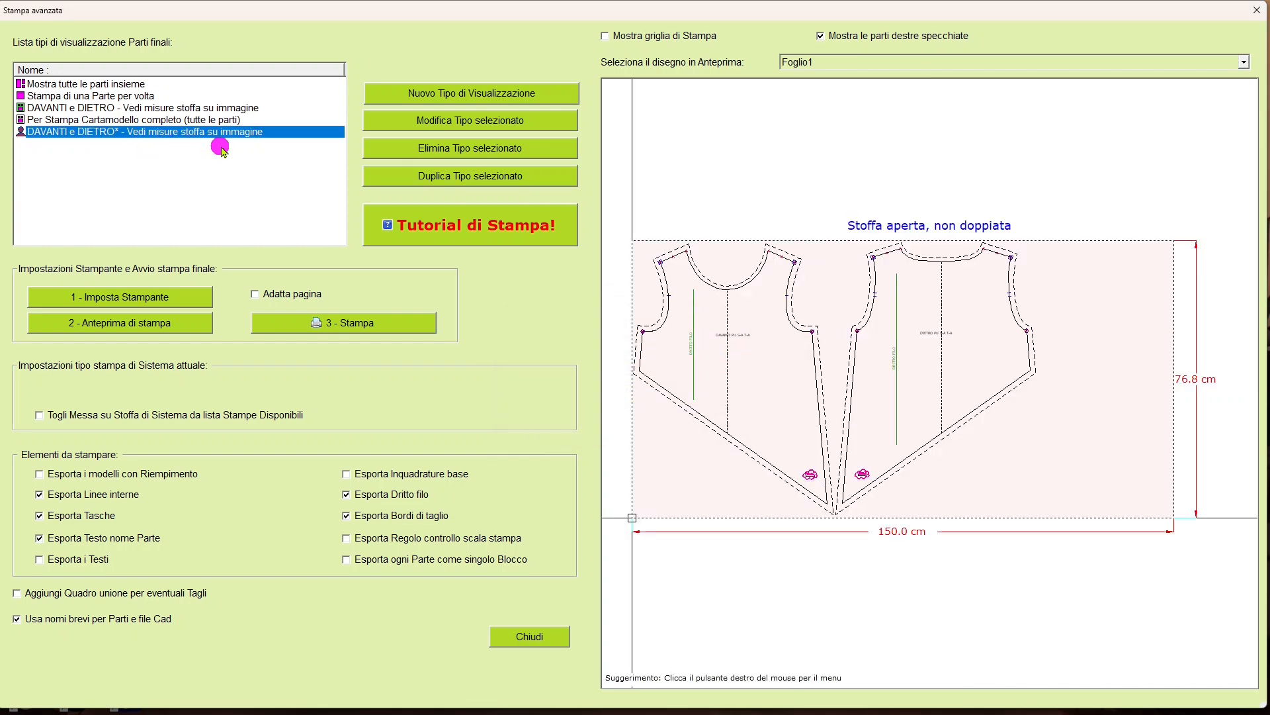
{"action": "left_click", "coordinate": [539, 120]}
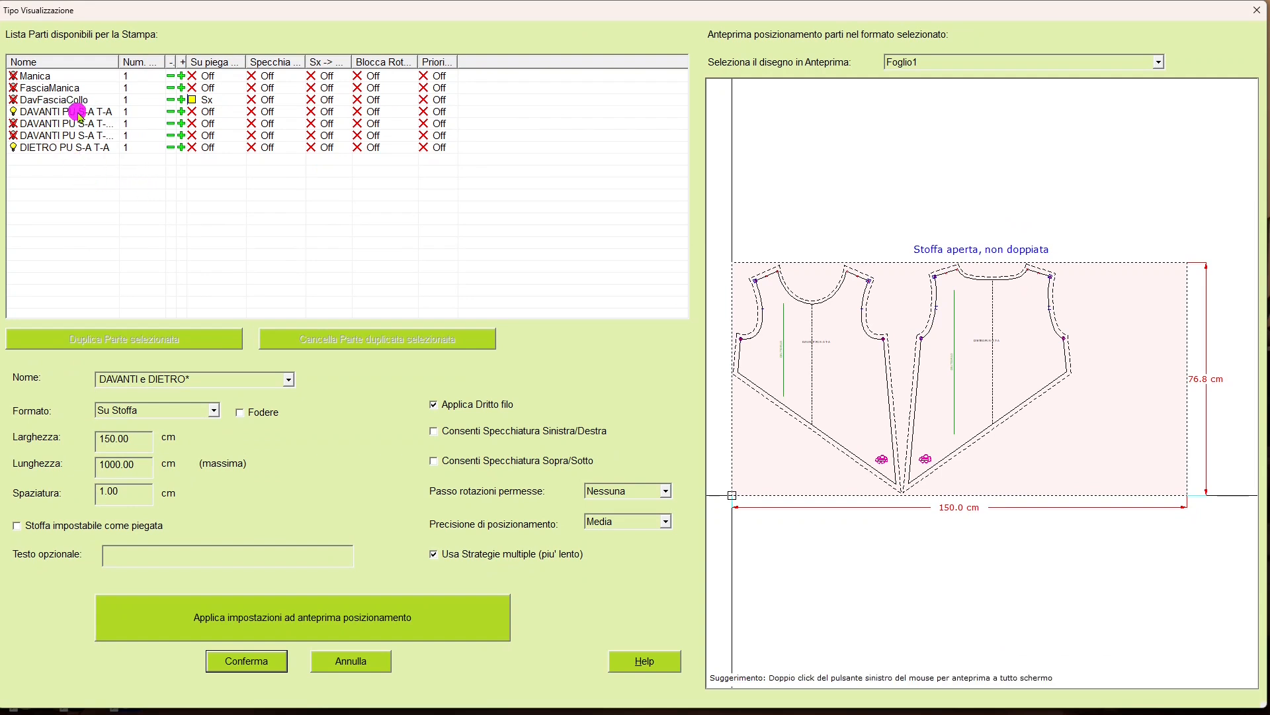
Exclude DAVANTI PU S-A T-A and DIETRO PU S-A T-A from the copied layout, and include Manica, FasciaManica, DavFasciaCollo and the two other DAVANTI panels.
{"action": "left_click", "coordinate": [33, 109]}
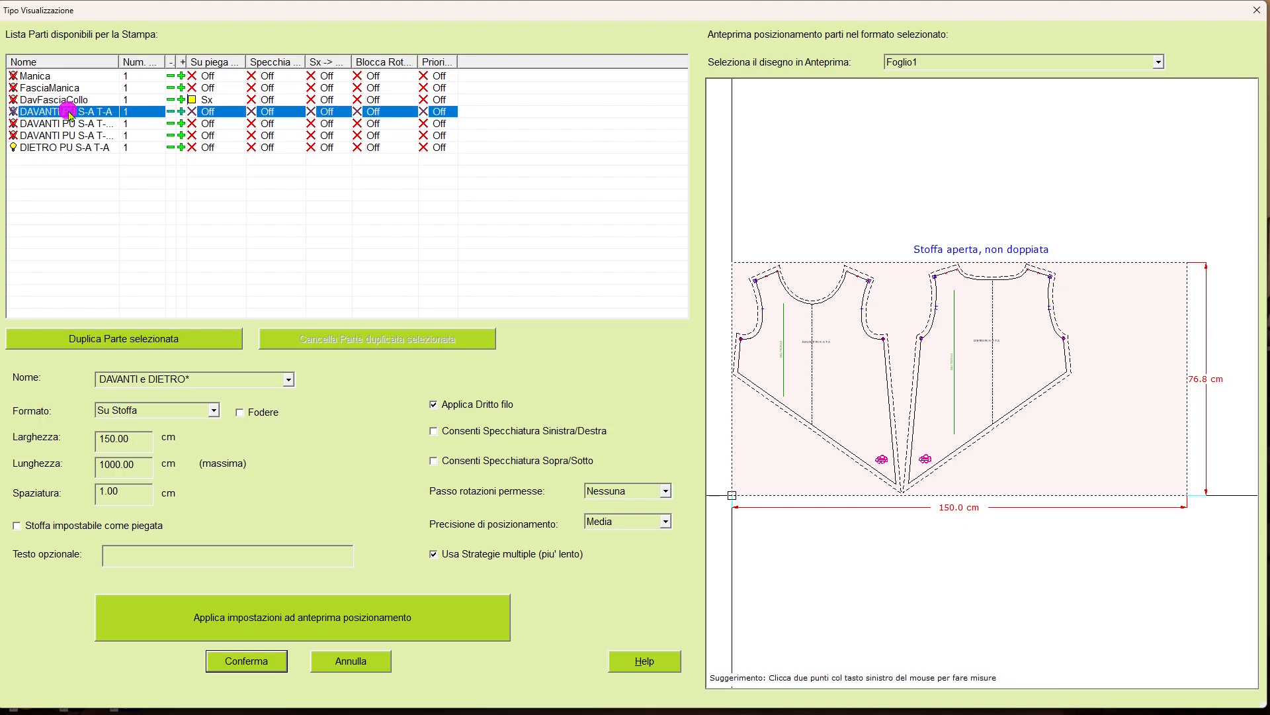
{"action": "left_click", "coordinate": [63, 147]}
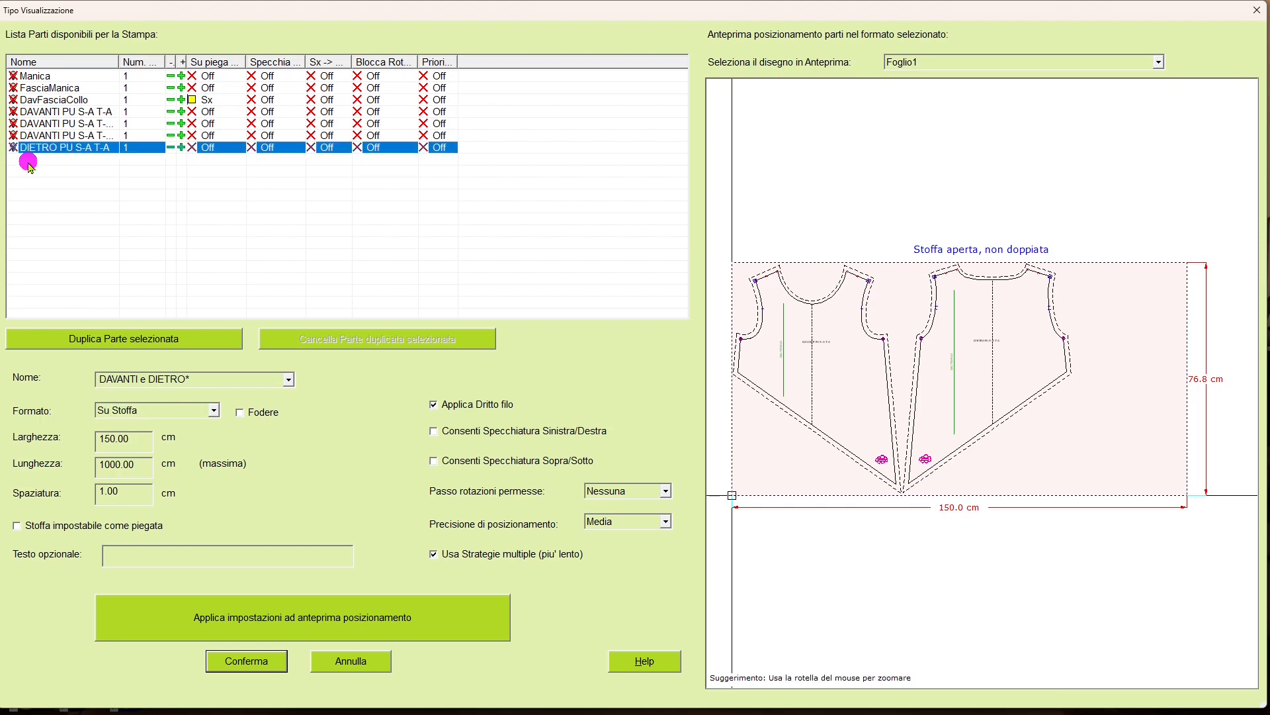
{"action": "left_click", "coordinate": [39, 76]}
{"action": "left_click", "coordinate": [13, 76]}
{"action": "left_click", "coordinate": [59, 88]}
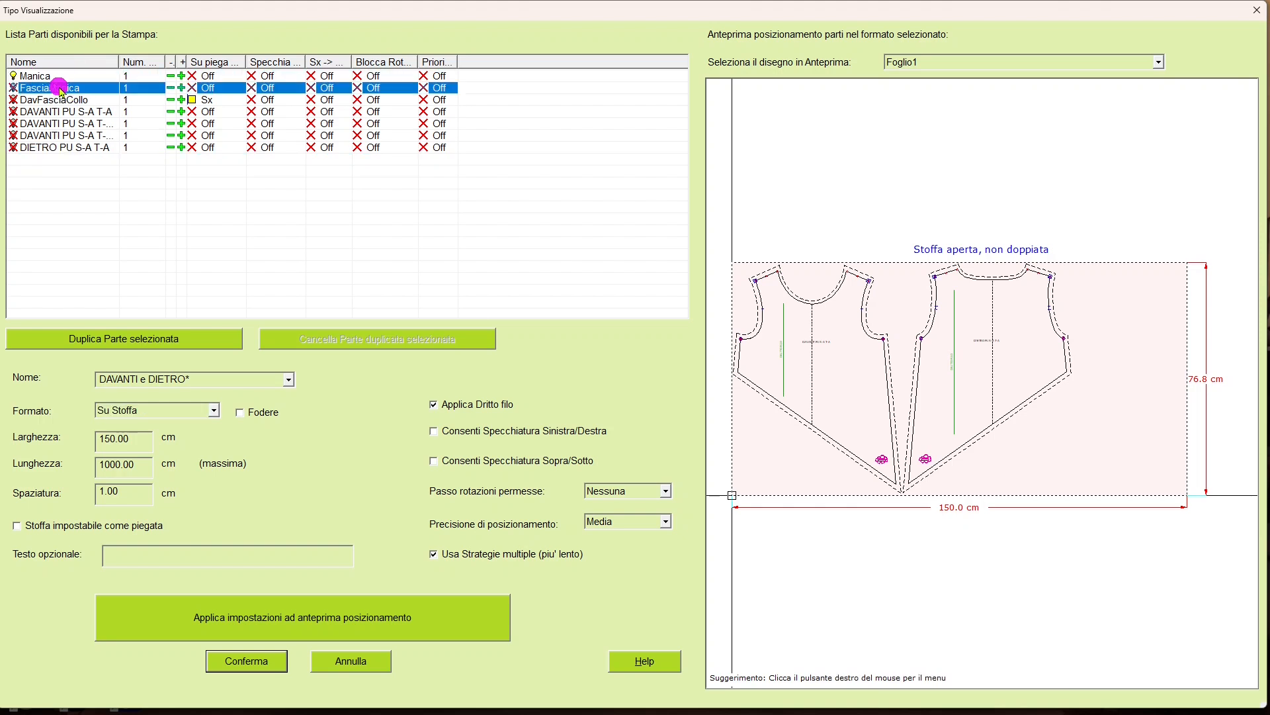
{"action": "left_click", "coordinate": [14, 88]}
{"action": "left_click", "coordinate": [73, 99]}
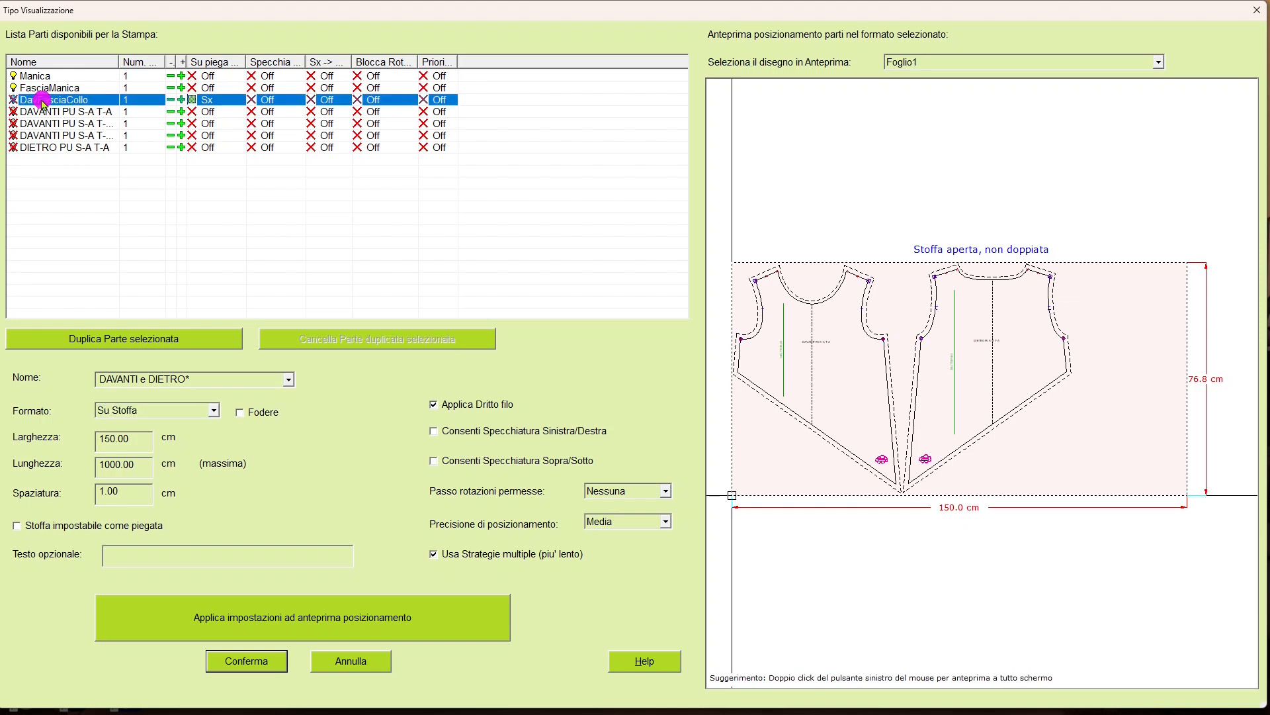
{"action": "left_click", "coordinate": [13, 100]}
{"action": "left_click", "coordinate": [36, 126]}
{"action": "left_click", "coordinate": [13, 124]}
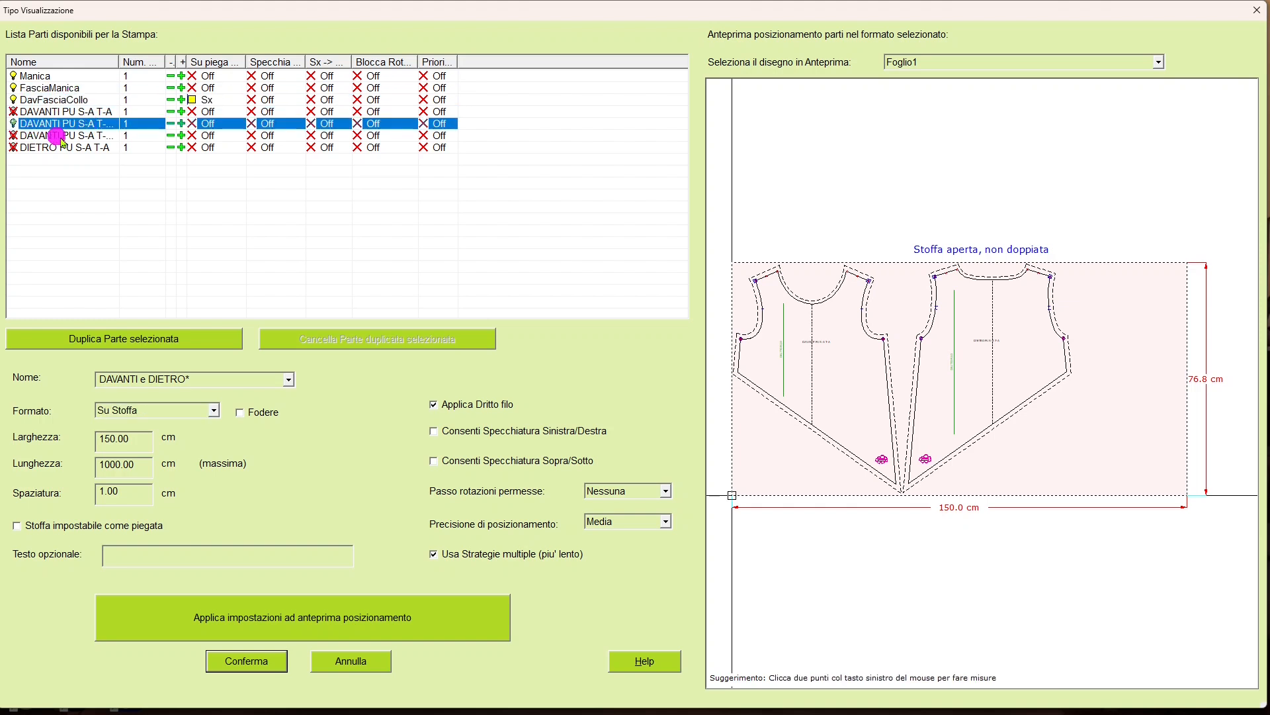
{"action": "left_click", "coordinate": [93, 135]}
{"action": "left_click", "coordinate": [14, 136]}
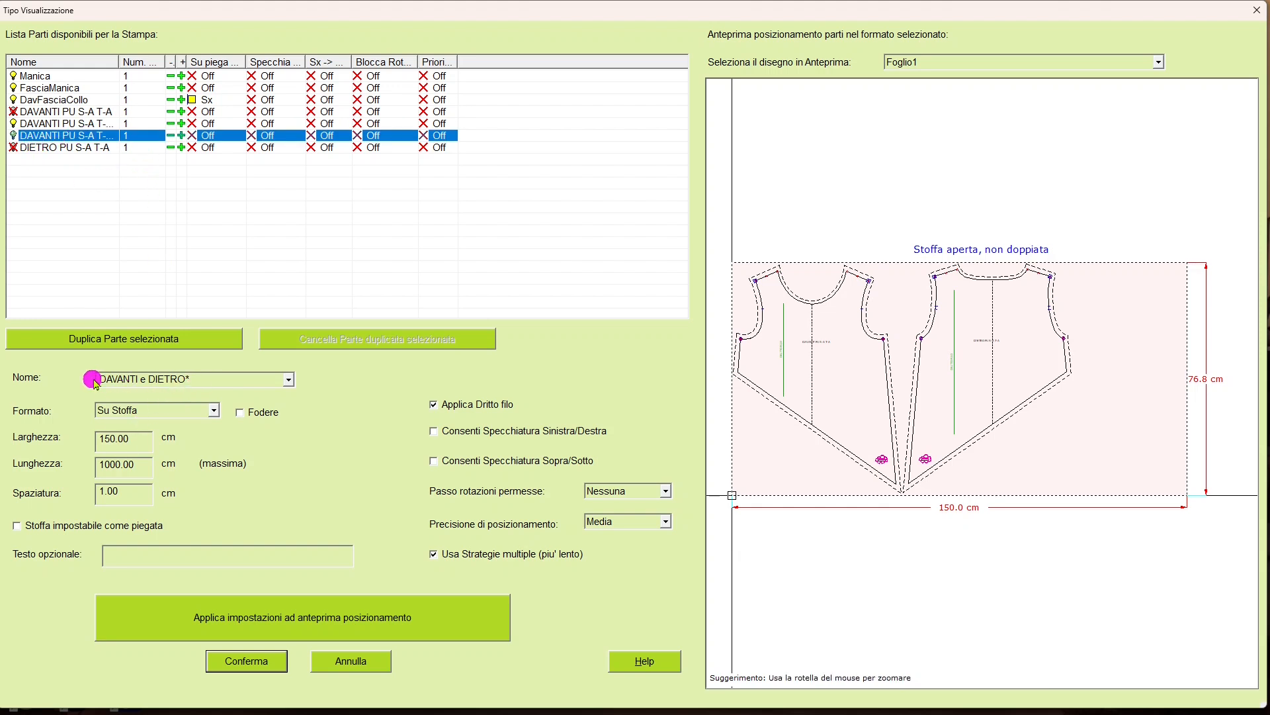
Name the copied layout PARTI SU STOFFA DOPPIA and recalculate its parts placement on folded fabric.
{"action": "left_click", "coordinate": [215, 381]}
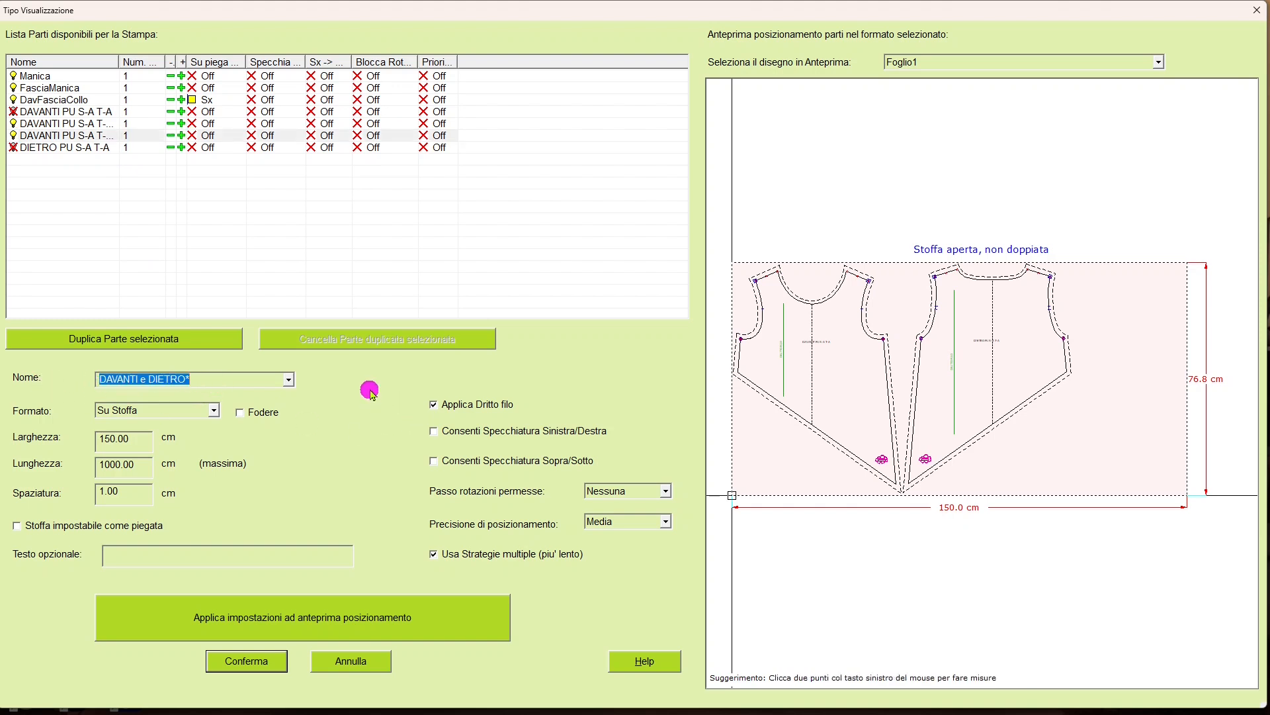
{"action": "type", "text": "PARTI S"}
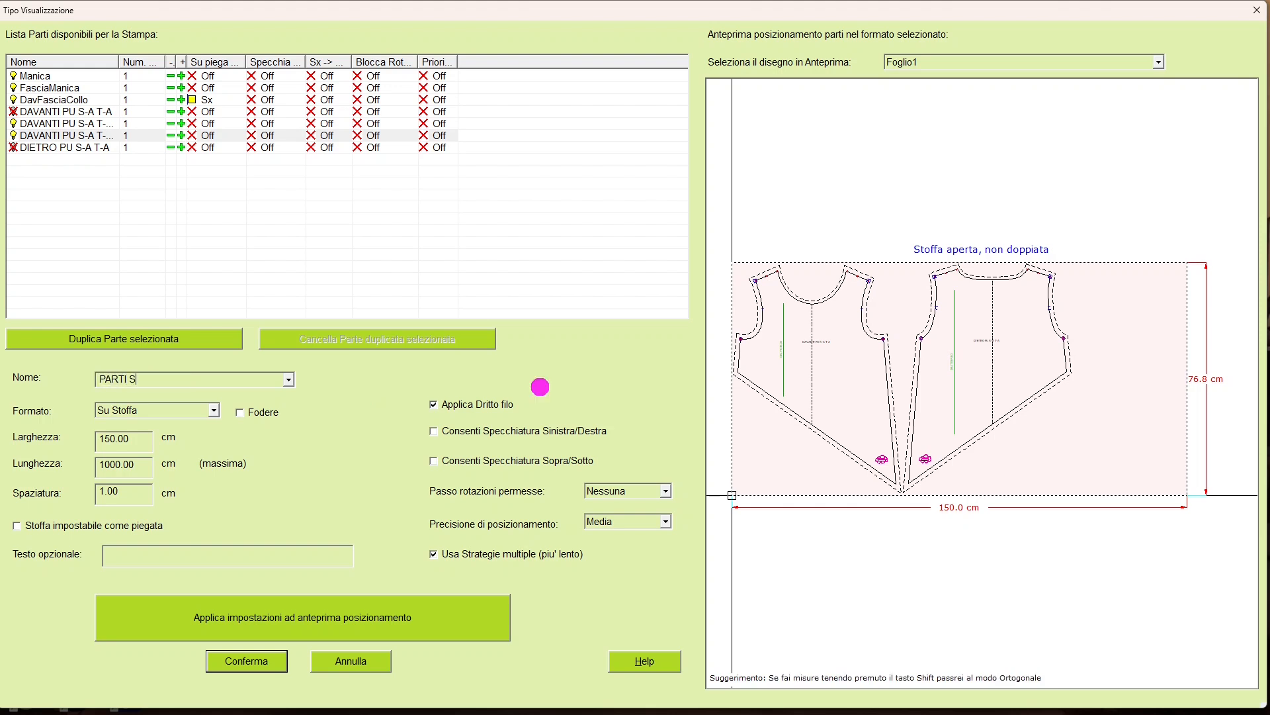
{"action": "type", "text": "U STOF"}
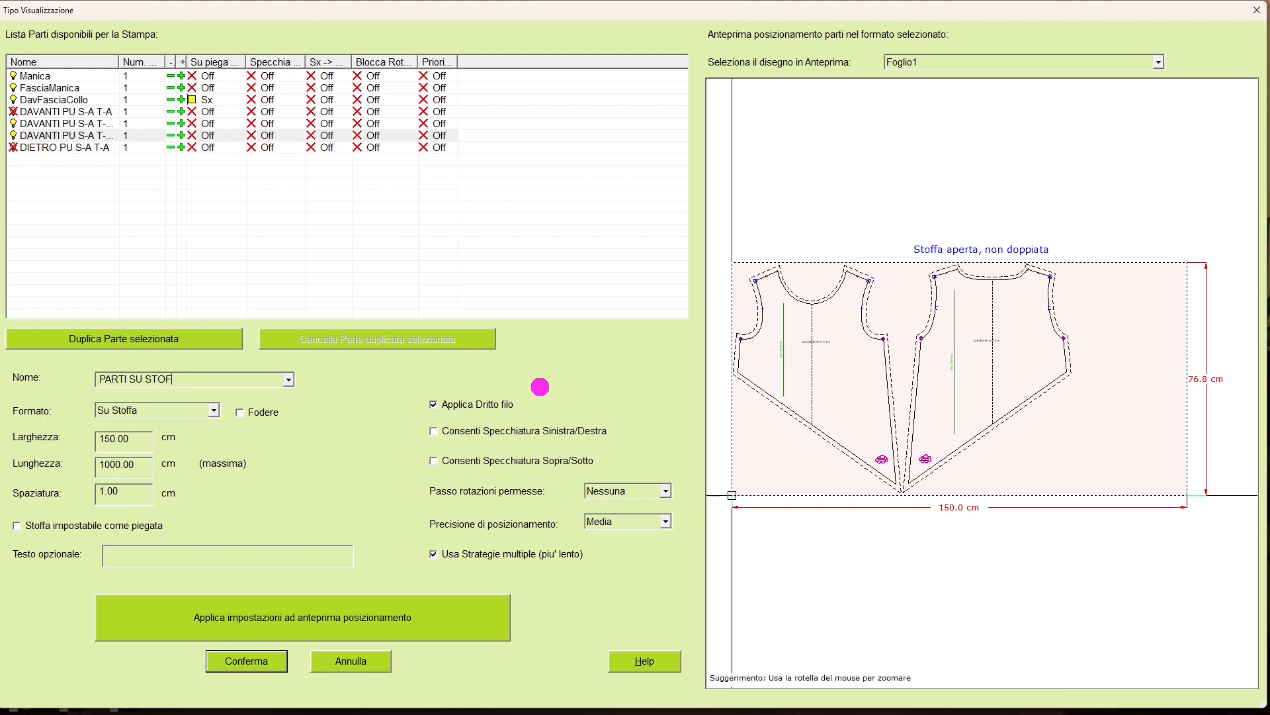
{"action": "type", "text": "FA DOPPIA"}
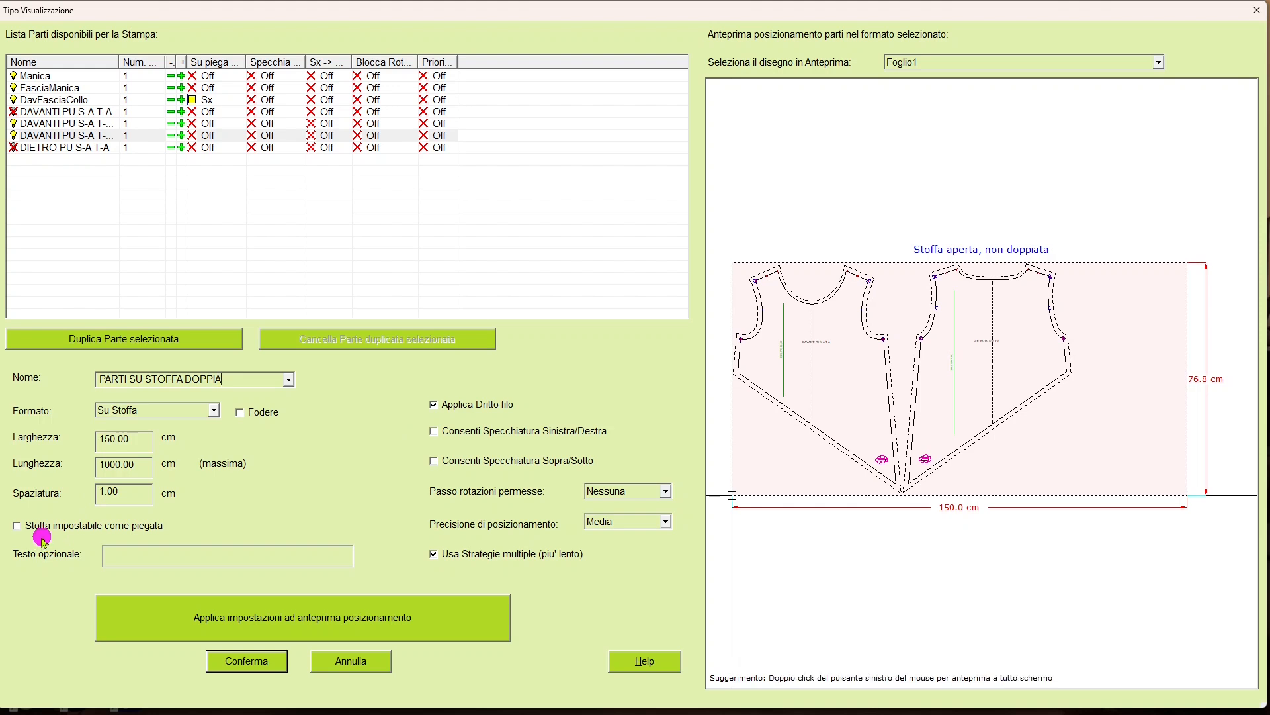
{"action": "left_click", "coordinate": [19, 527]}
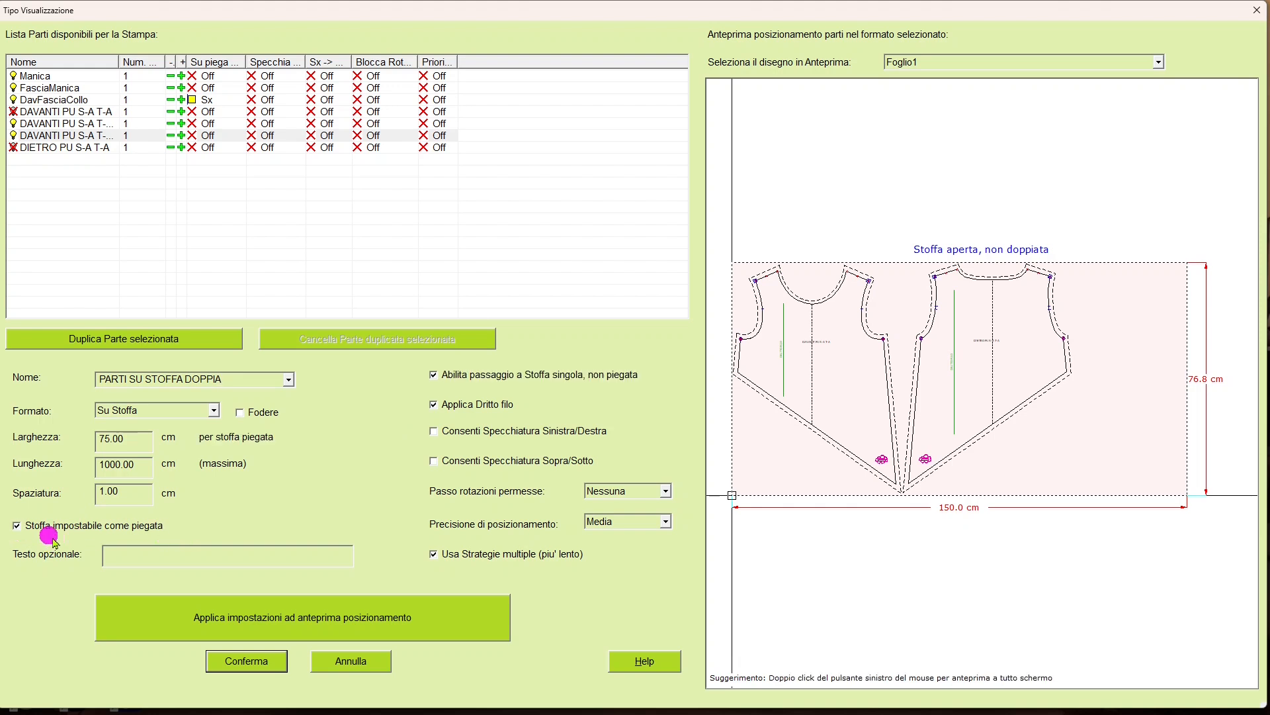
{"action": "left_click", "coordinate": [424, 627]}
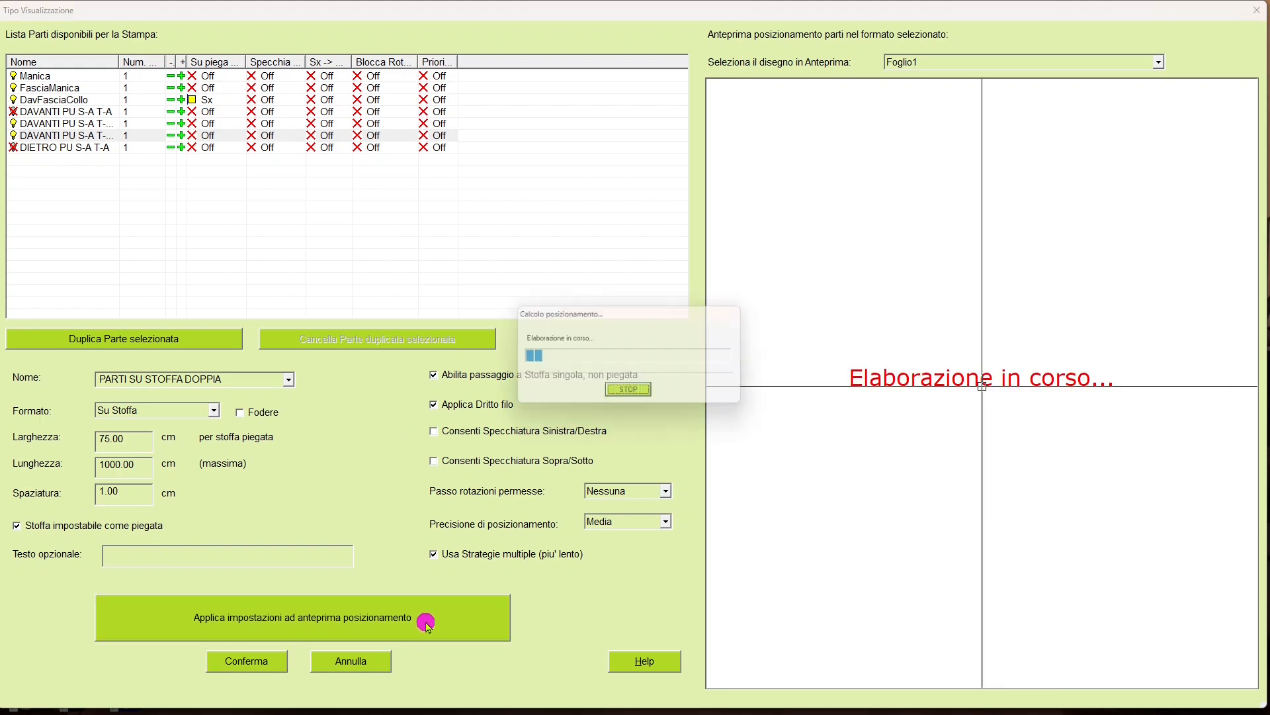
Confirm the PARTI SU STOFFA DOPPIA layout, close the advanced print settings and preview both fabric layouts.
{"action": "left_click", "coordinate": [248, 659]}
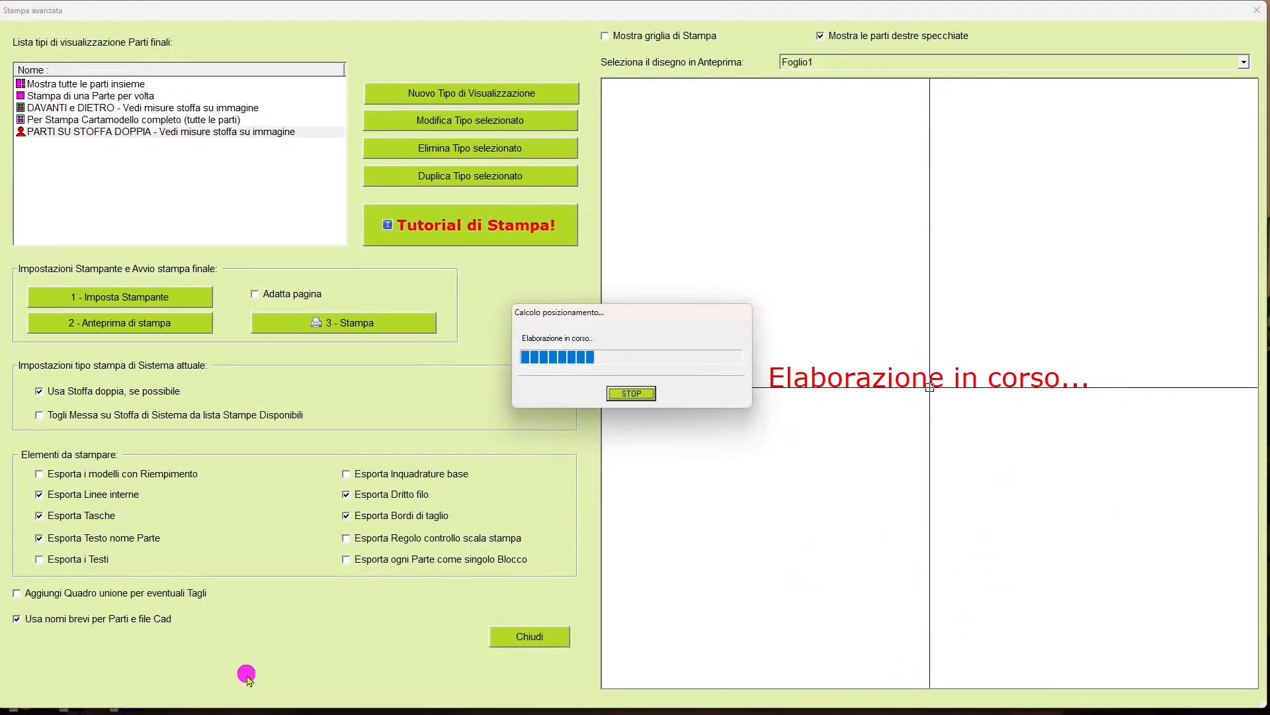
{"action": "left_click", "coordinate": [528, 636]}
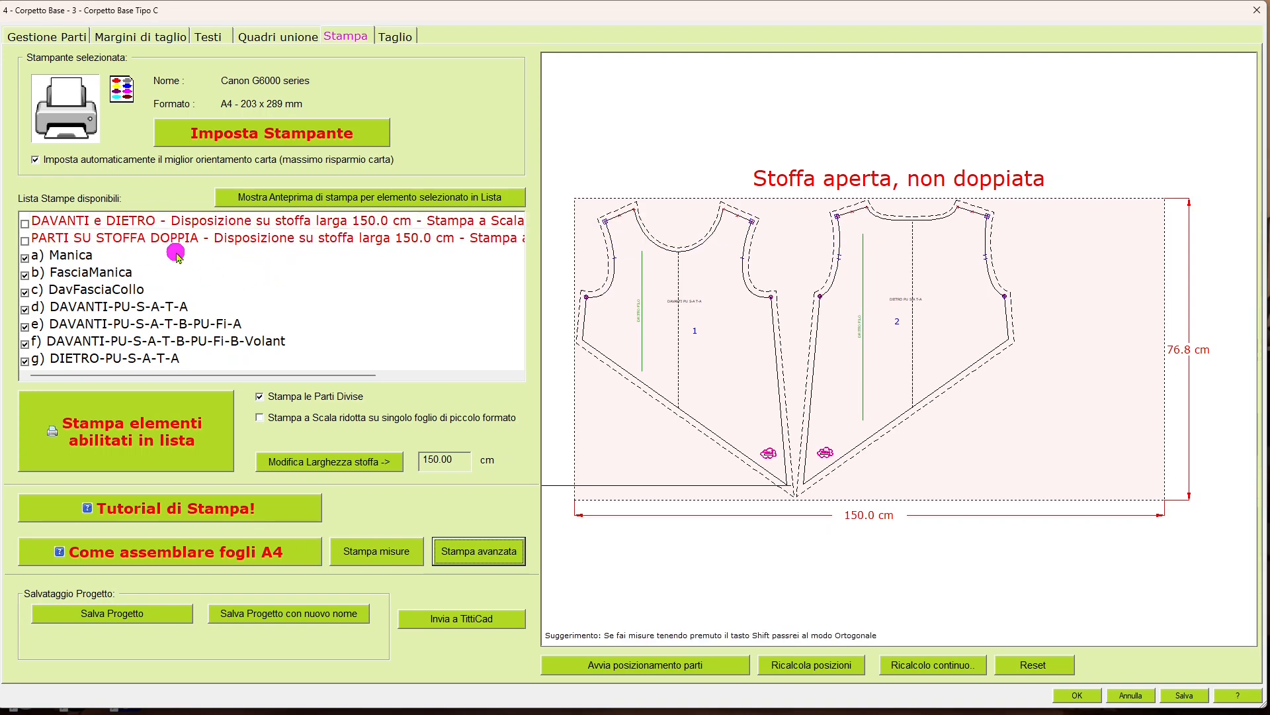
{"action": "left_click", "coordinate": [252, 220]}
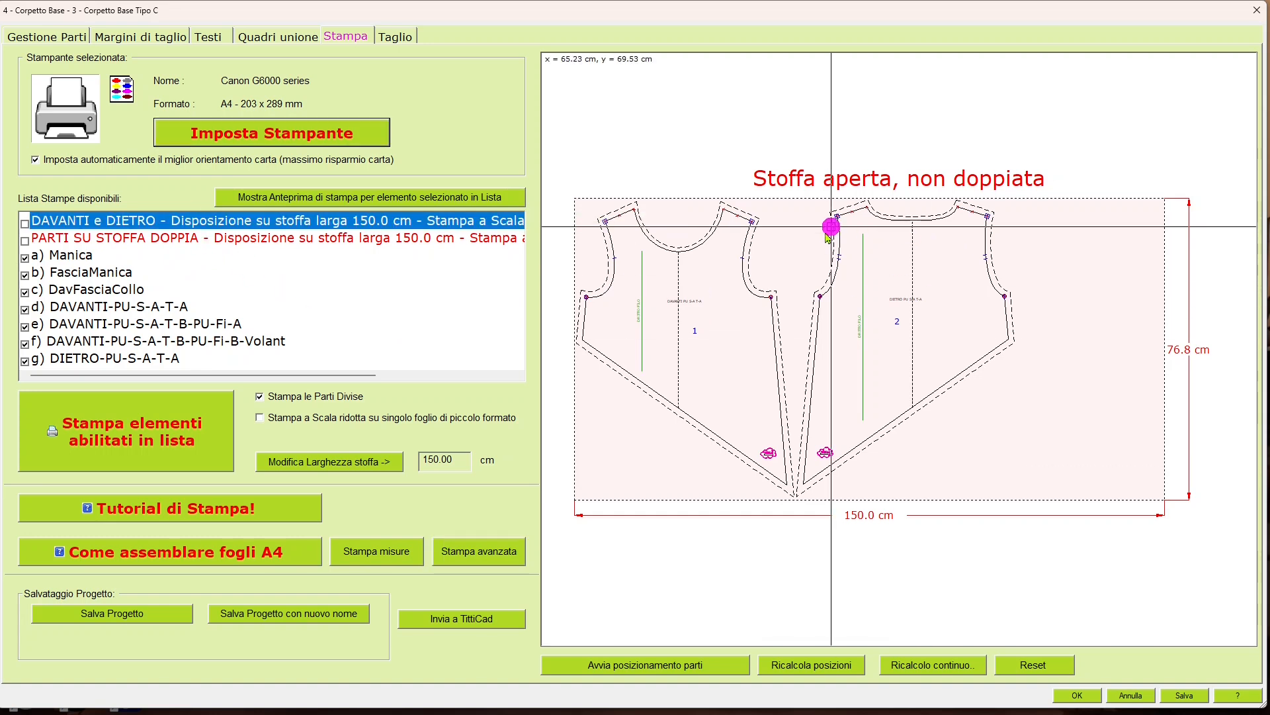
{"action": "left_click", "coordinate": [385, 238]}
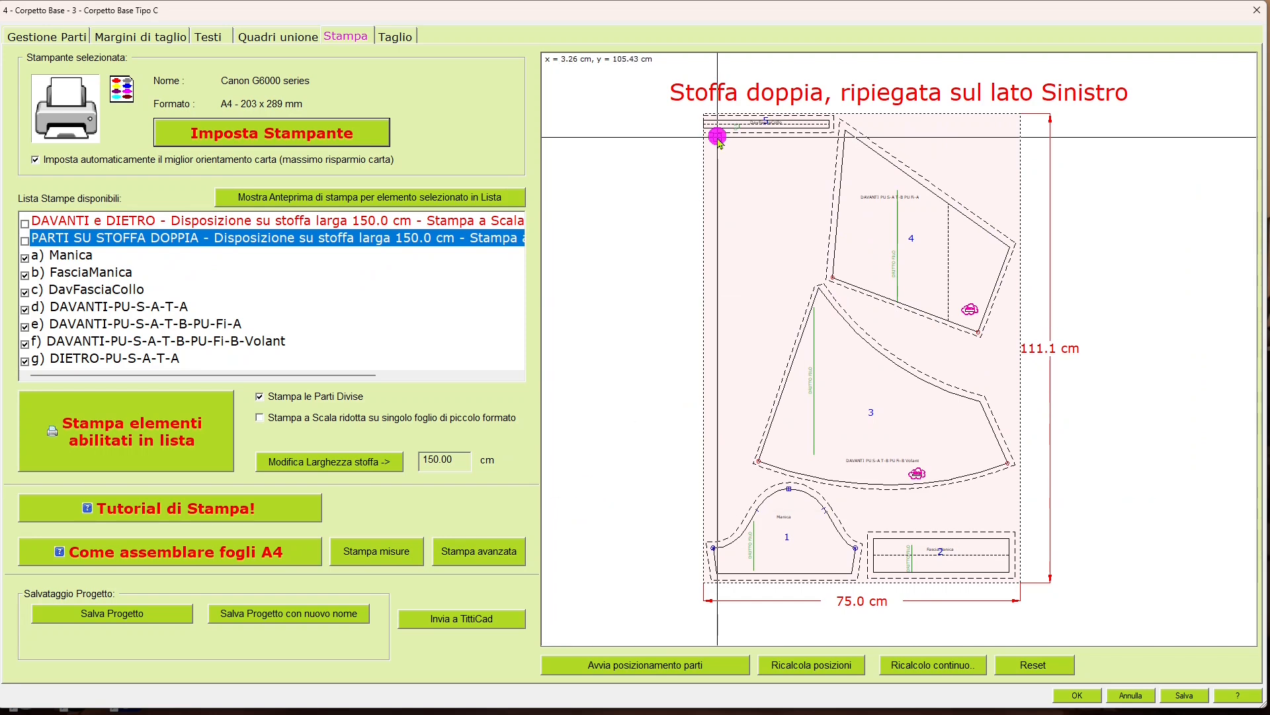
Examine the DavFasciaCollo placement on the fold in the folded-fabric layout and compare the panels with the tunic photo.
{"action": "scroll", "coordinate": [705, 106], "scroll_direction": "up", "scroll_amount": 3}
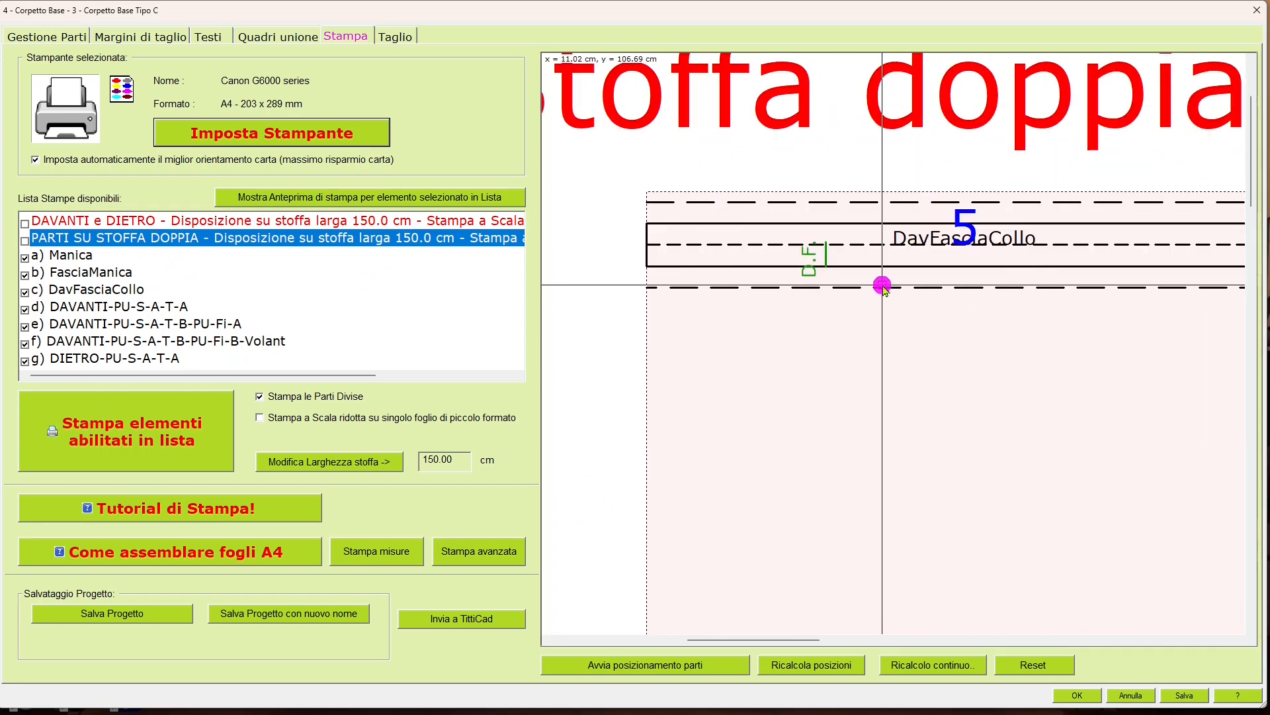
{"action": "scroll", "coordinate": [915, 295], "scroll_direction": "down", "scroll_amount": 3}
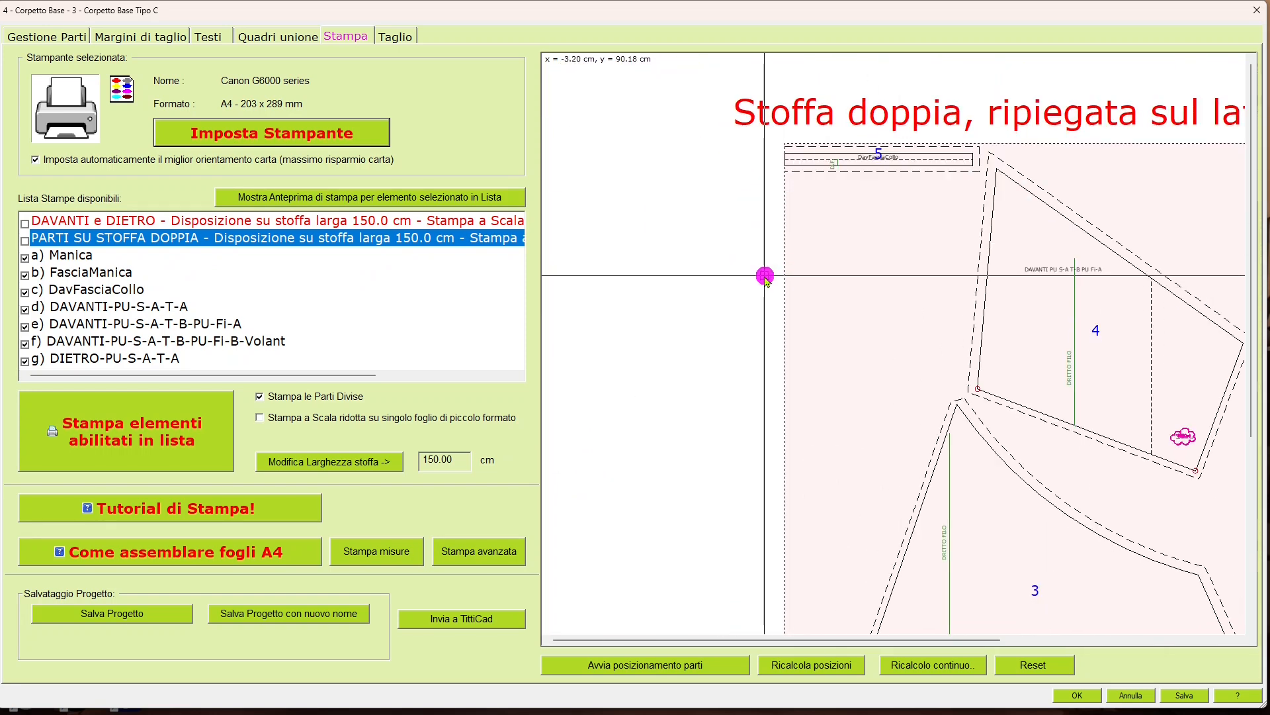
{"action": "scroll", "coordinate": [746, 161], "scroll_direction": "down", "scroll_amount": 2}
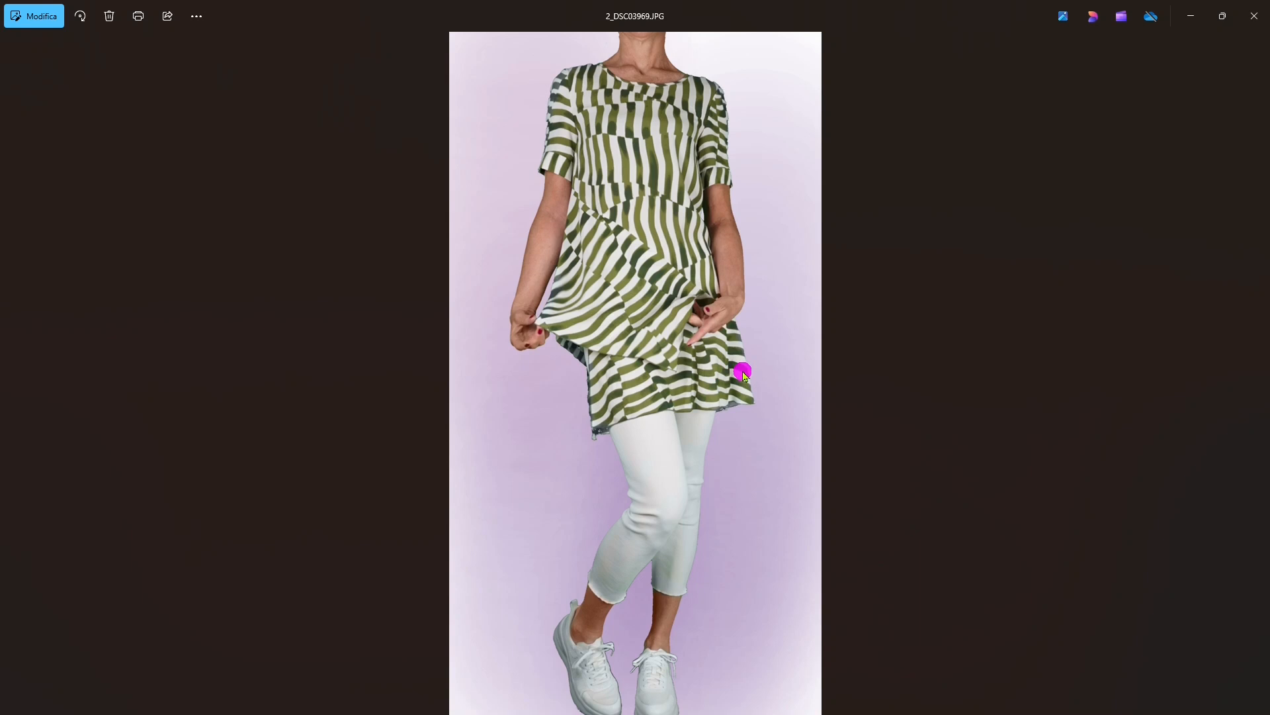
{"action": "left_click", "coordinate": [1191, 16]}
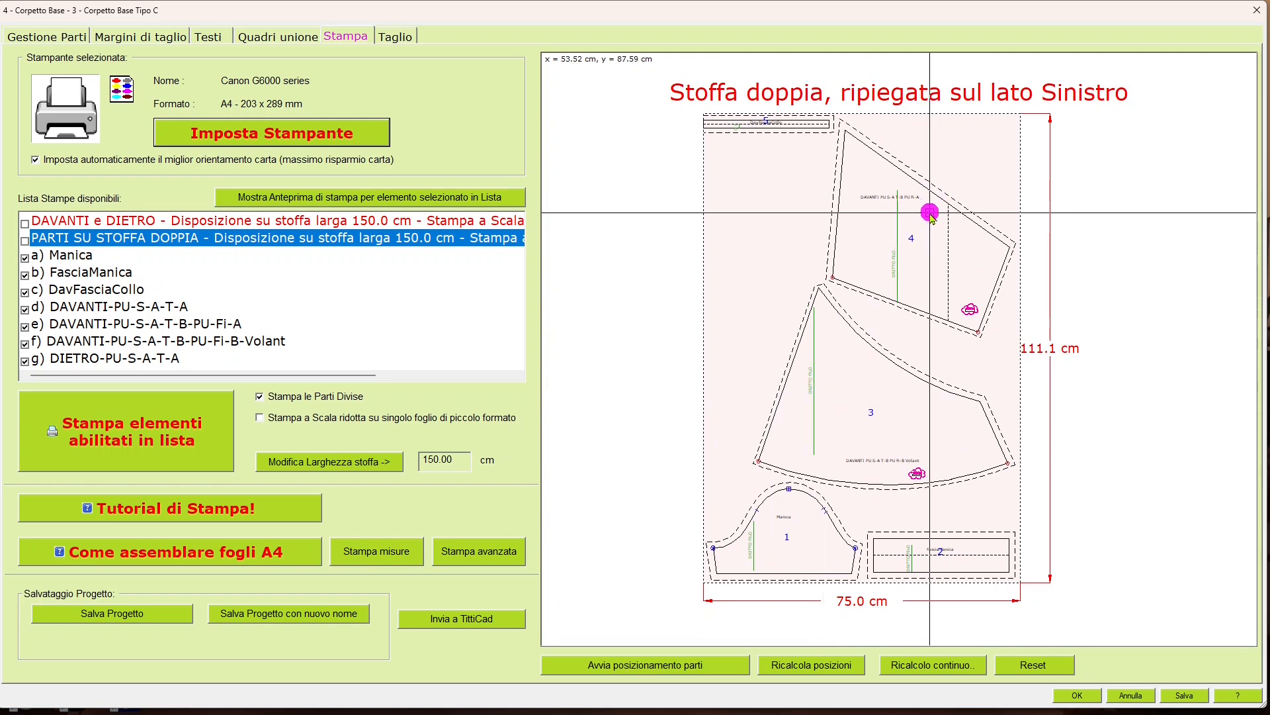
Edit the Dritto Filo text of the Manica part and set its angle to 0°.
{"action": "left_click", "coordinate": [212, 39]}
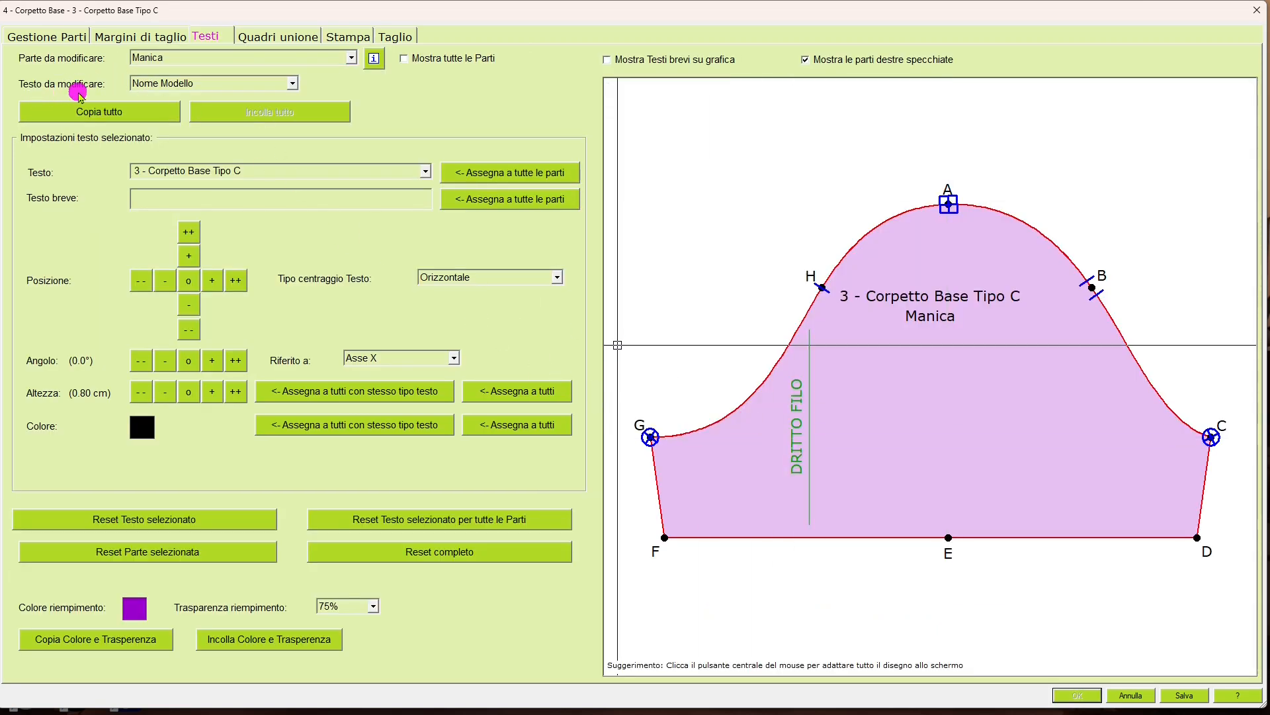
{"action": "left_click", "coordinate": [294, 85]}
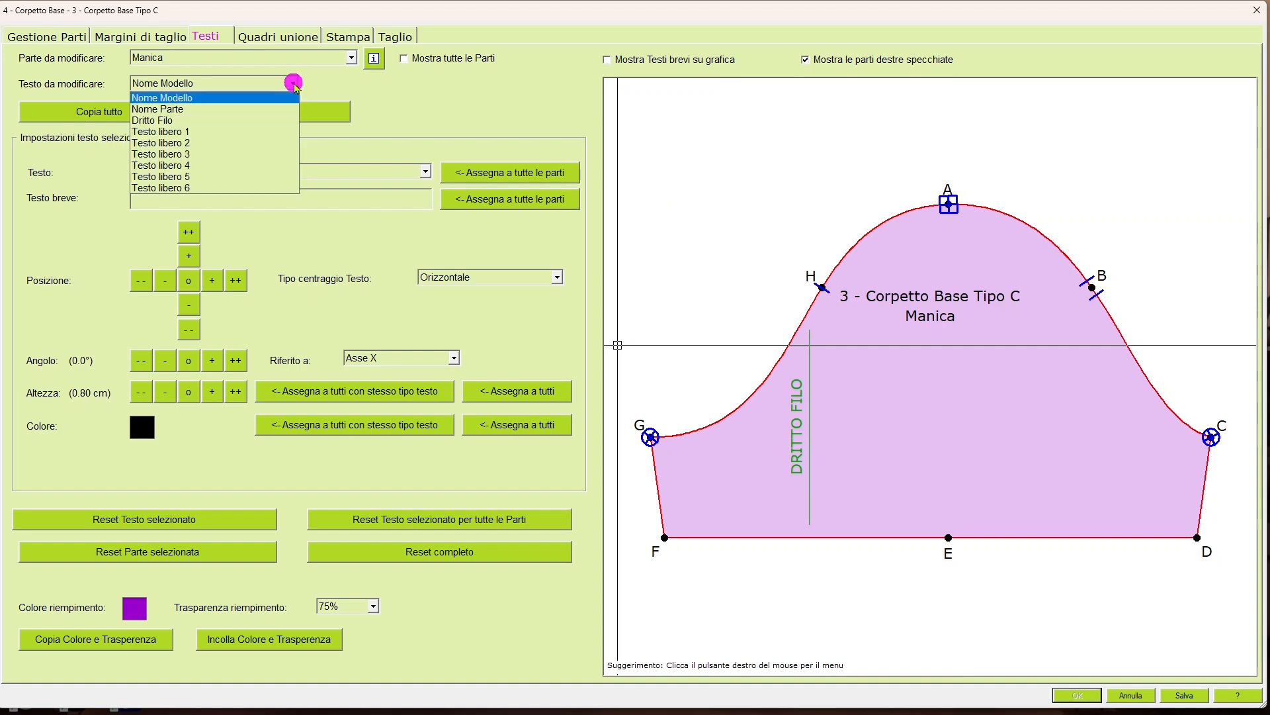
{"action": "left_click", "coordinate": [210, 120]}
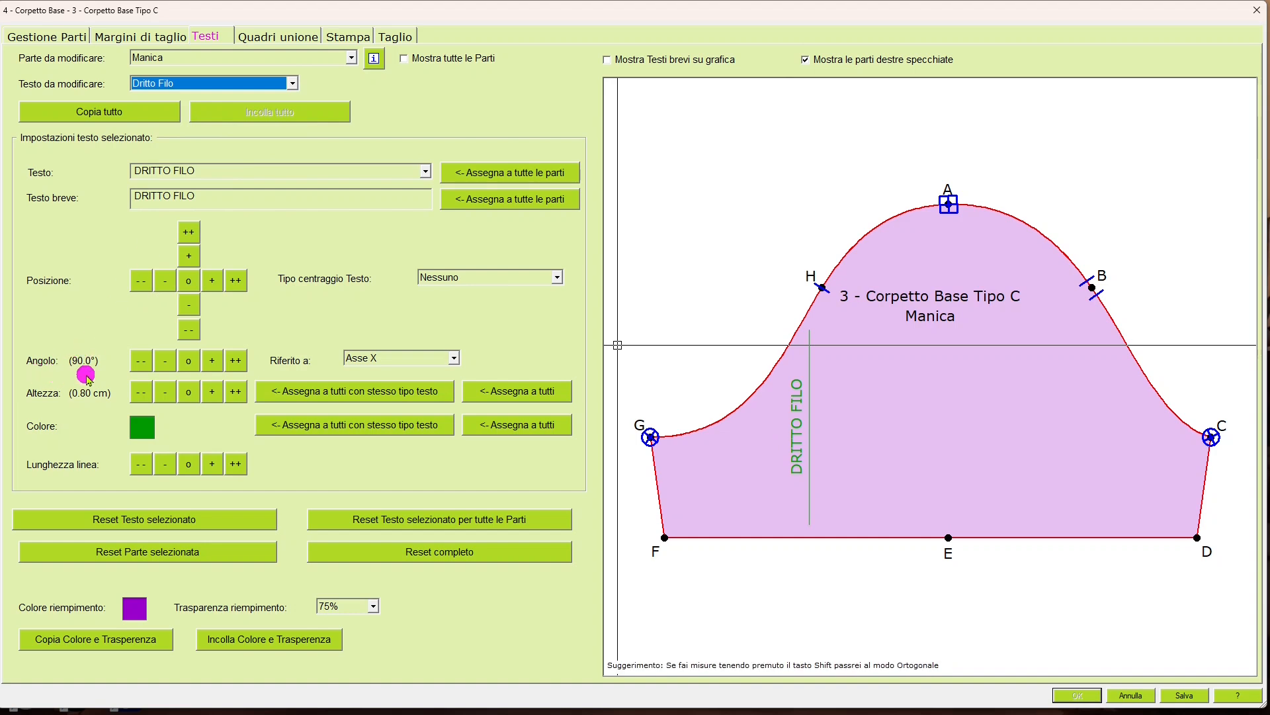
{"action": "left_click", "coordinate": [140, 362]}
{"action": "left_click", "coordinate": [140, 361]}
{"action": "left_click", "coordinate": [141, 361]}
{"action": "left_click", "coordinate": [140, 361]}
{"action": "left_click", "coordinate": [141, 361]}
{"action": "left_click", "coordinate": [140, 361]}
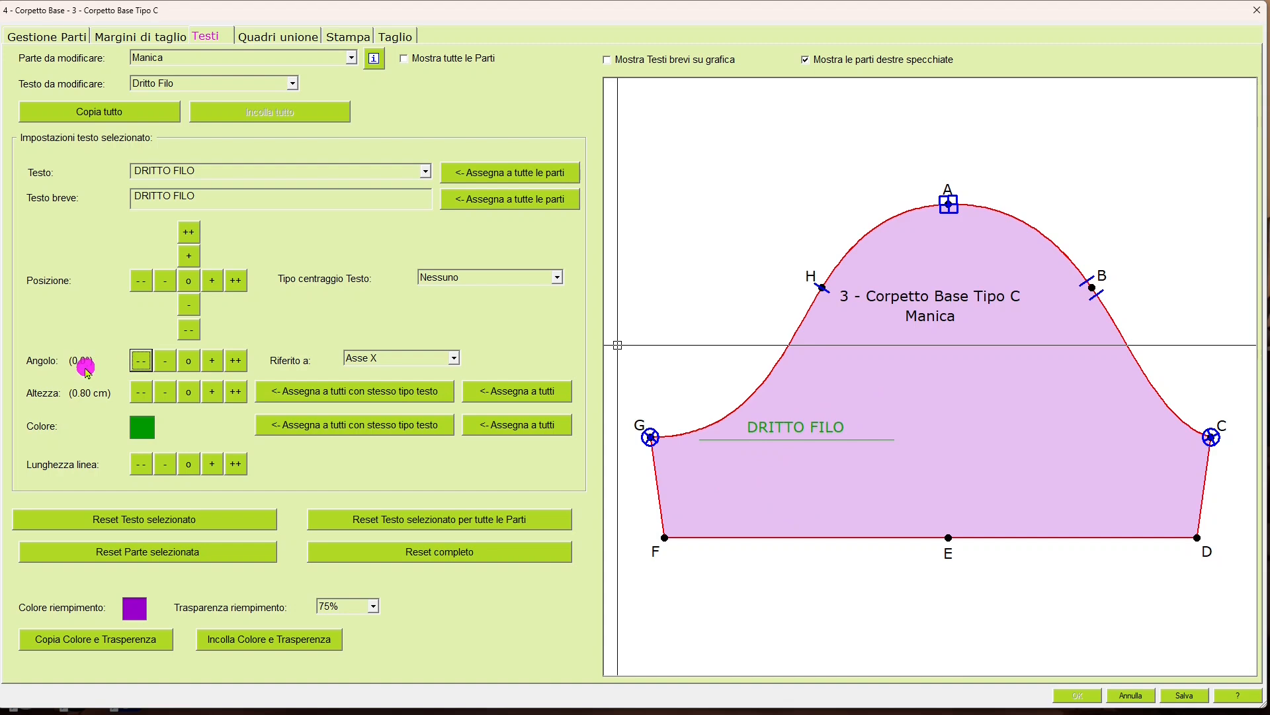
Shift the Manica grainline to the centre of the sleeve and lengthen its line to nearly the sleeve's full width.
{"action": "left_click", "coordinate": [236, 281]}
{"action": "left_click", "coordinate": [236, 281]}
{"action": "left_click", "coordinate": [236, 281]}
{"action": "left_click", "coordinate": [236, 281]}
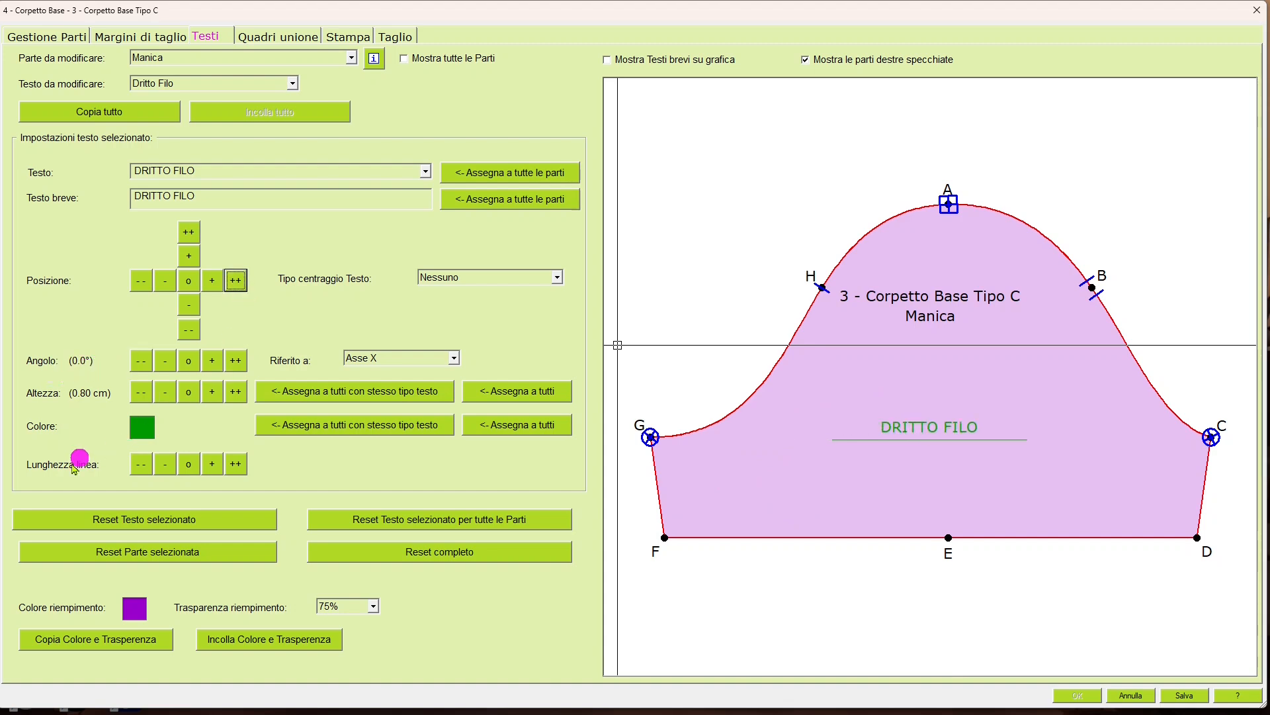
{"action": "left_click", "coordinate": [236, 465]}
{"action": "left_click", "coordinate": [236, 465]}
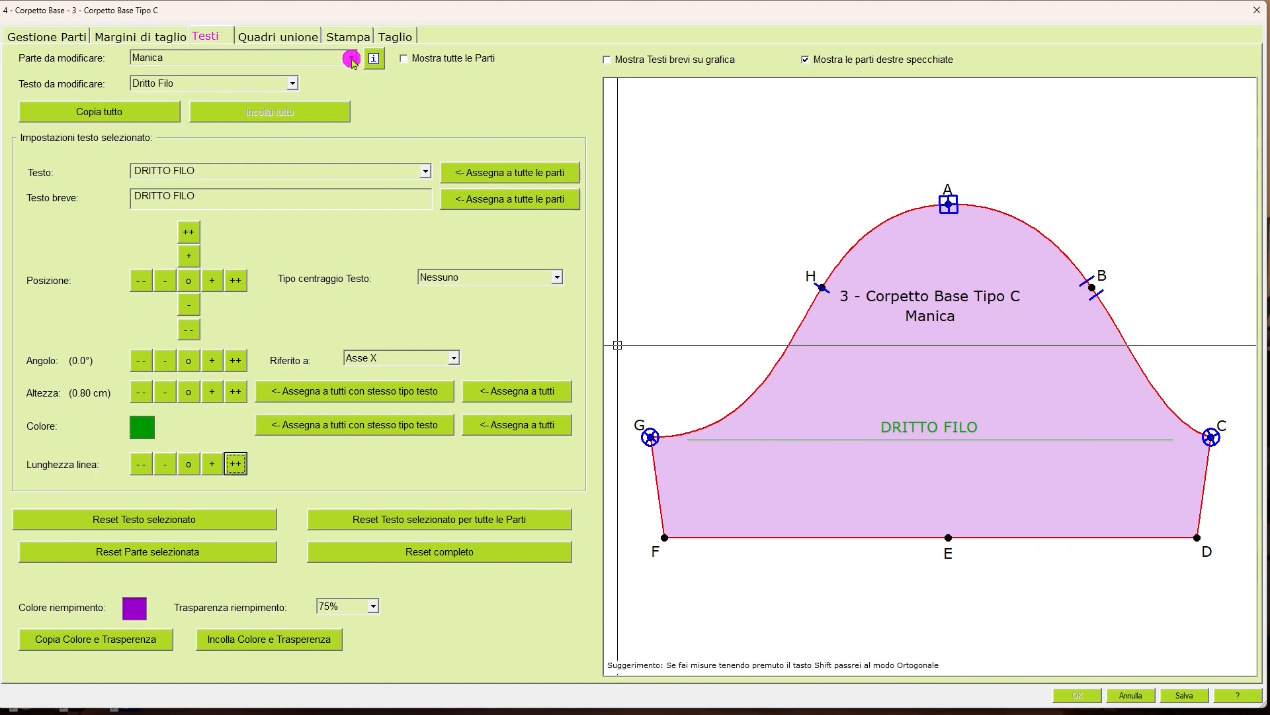
Check the Dritto Filo direction on Manica Fa-A, DAVANTI Fa-A and DAVANTI PU S-A T-A.
{"action": "left_click", "coordinate": [352, 58]}
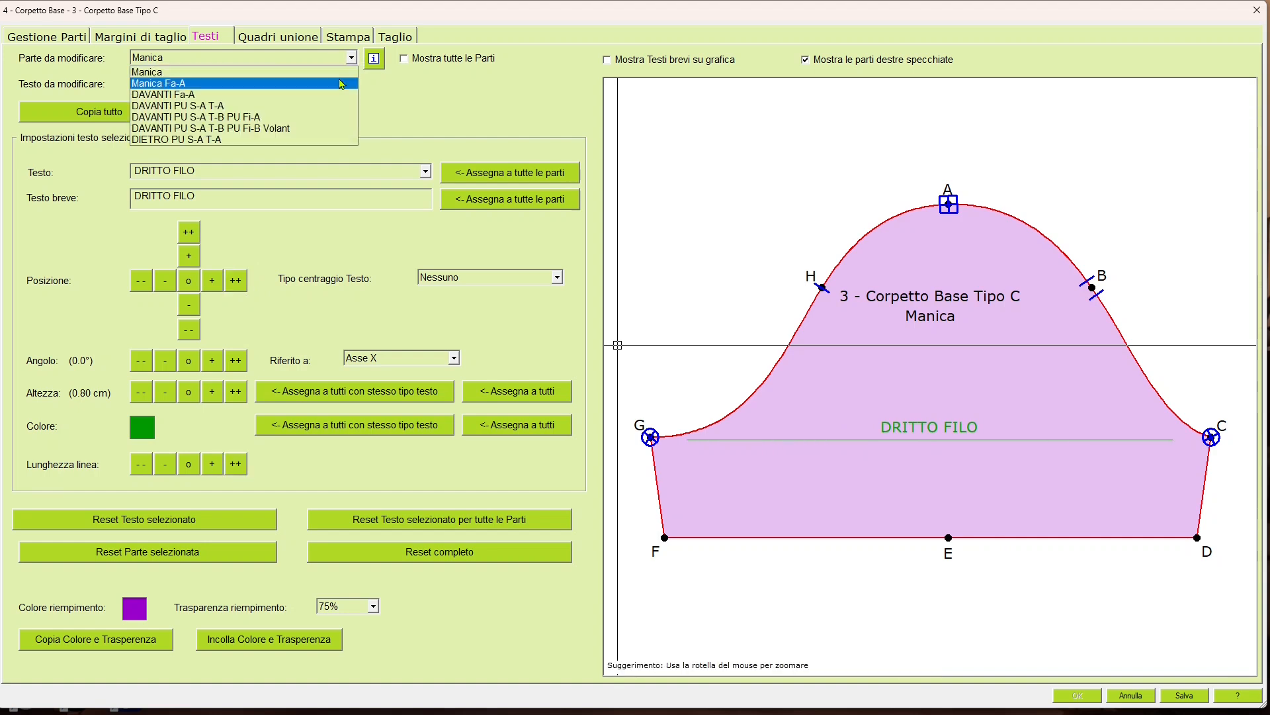
{"action": "left_click", "coordinate": [341, 84]}
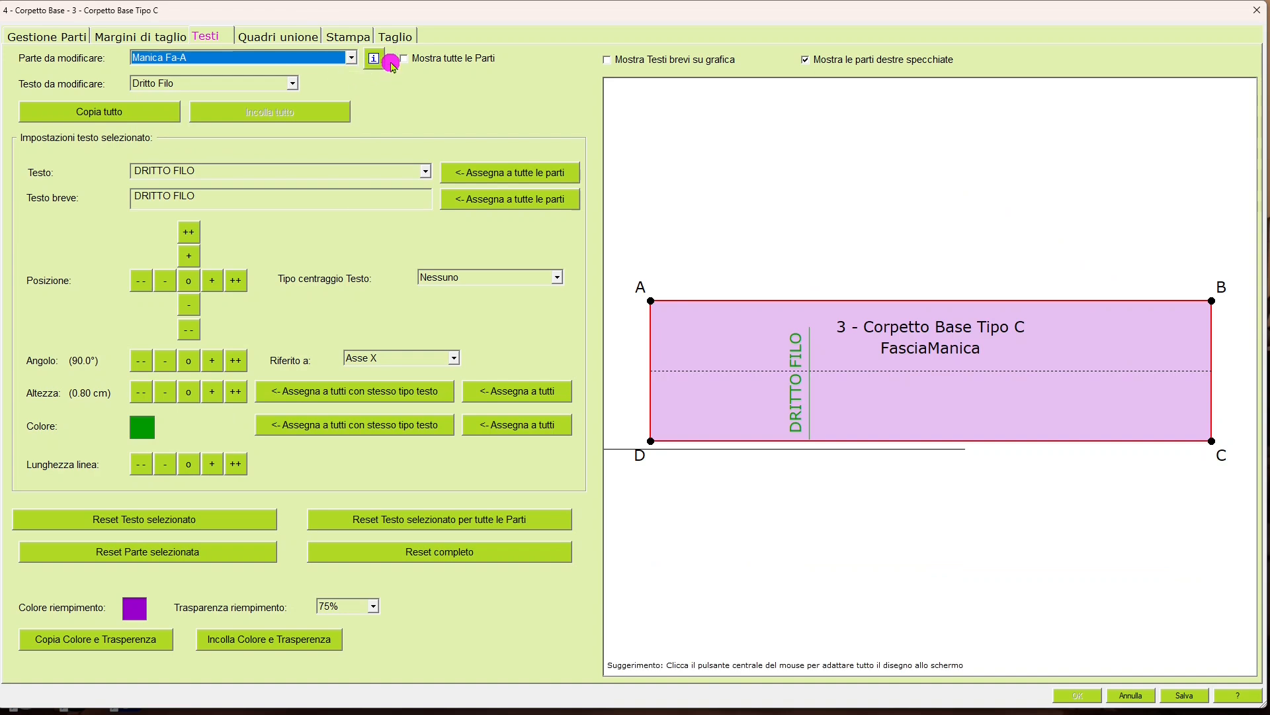
{"action": "left_click", "coordinate": [351, 59]}
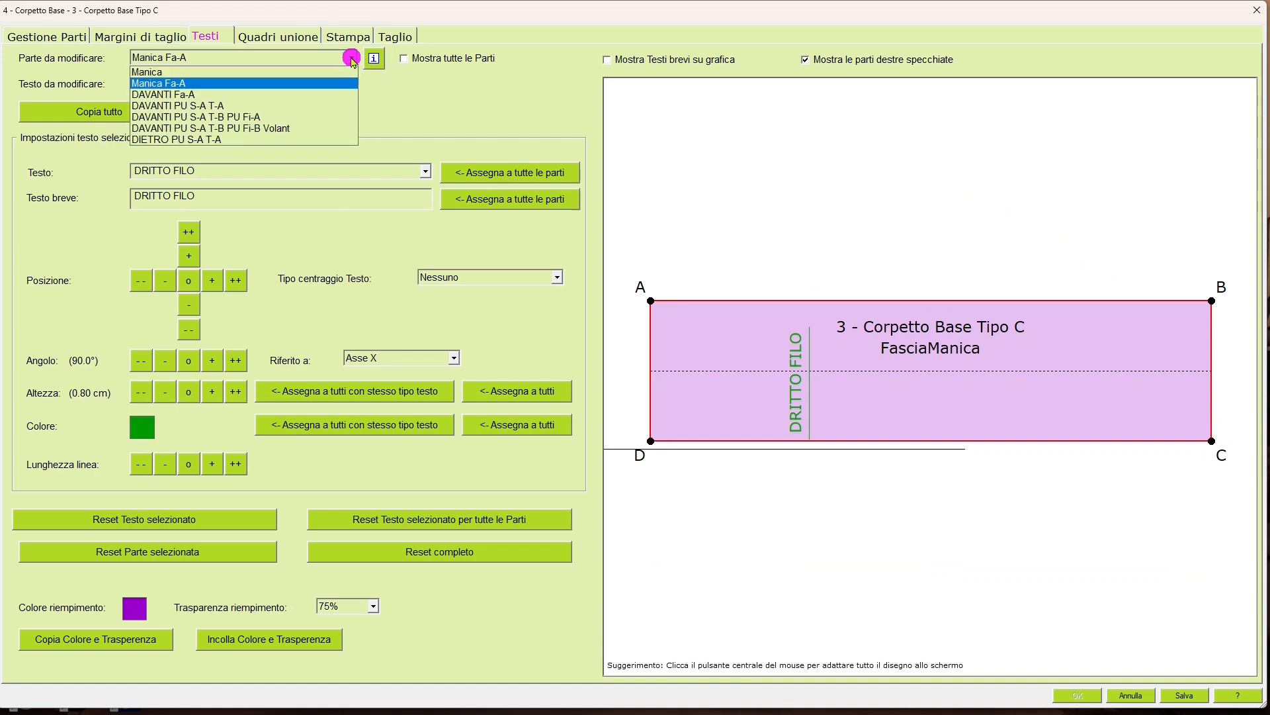
{"action": "left_click", "coordinate": [338, 96]}
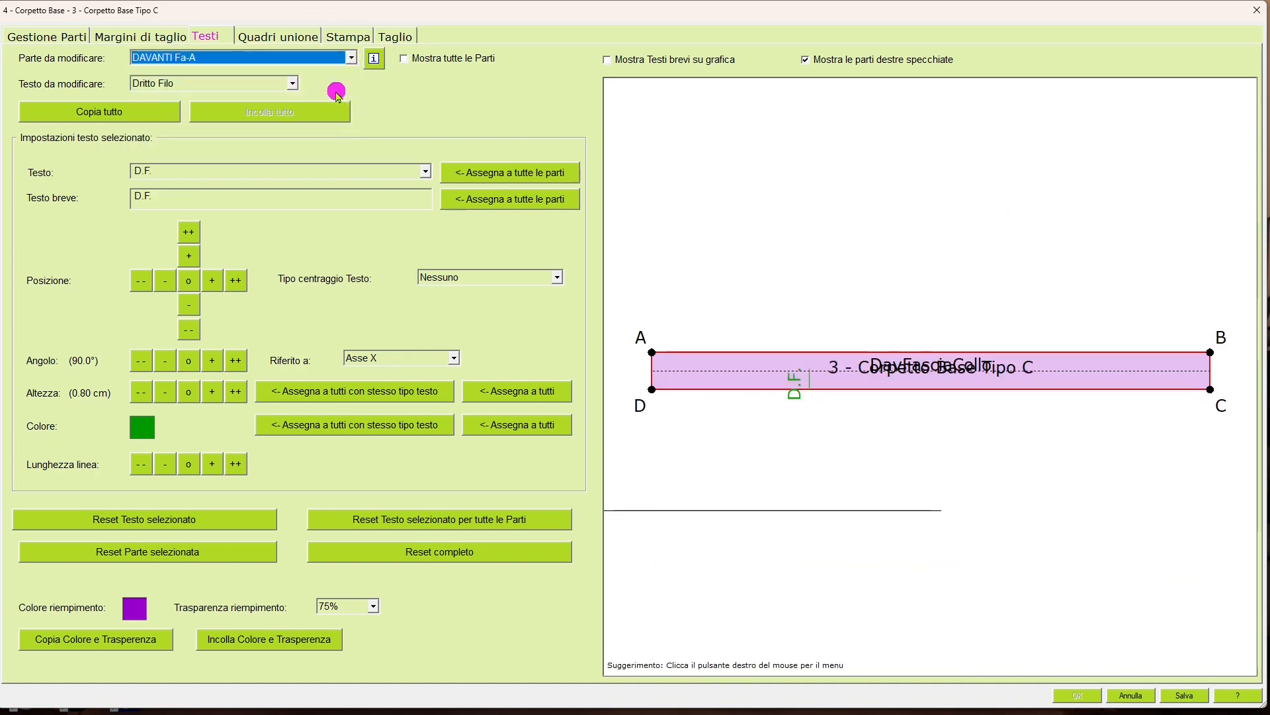
{"action": "left_click", "coordinate": [352, 59]}
{"action": "left_click", "coordinate": [338, 106]}
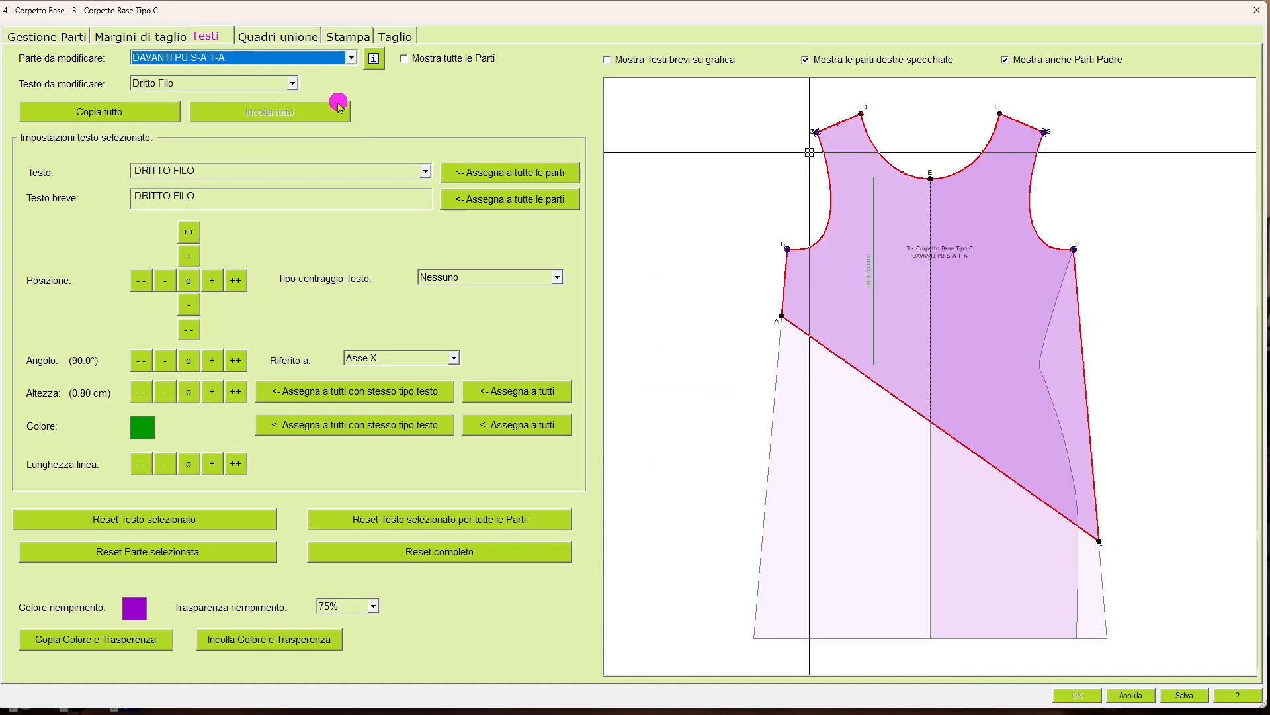
Rotate the Dritto Filo of DAVANTI PU S-A T-B PU Fi-A clockwise to a diagonal of about 45°.
{"action": "left_click", "coordinate": [354, 59]}
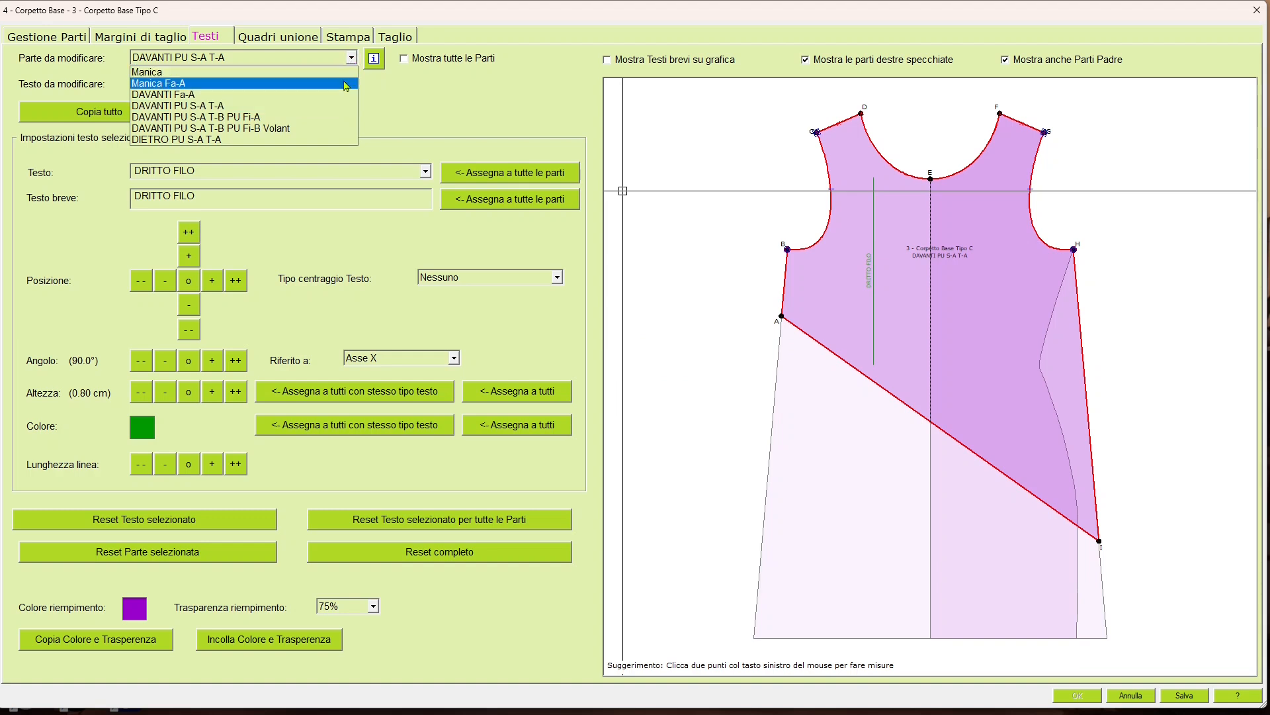
{"action": "left_click", "coordinate": [329, 115]}
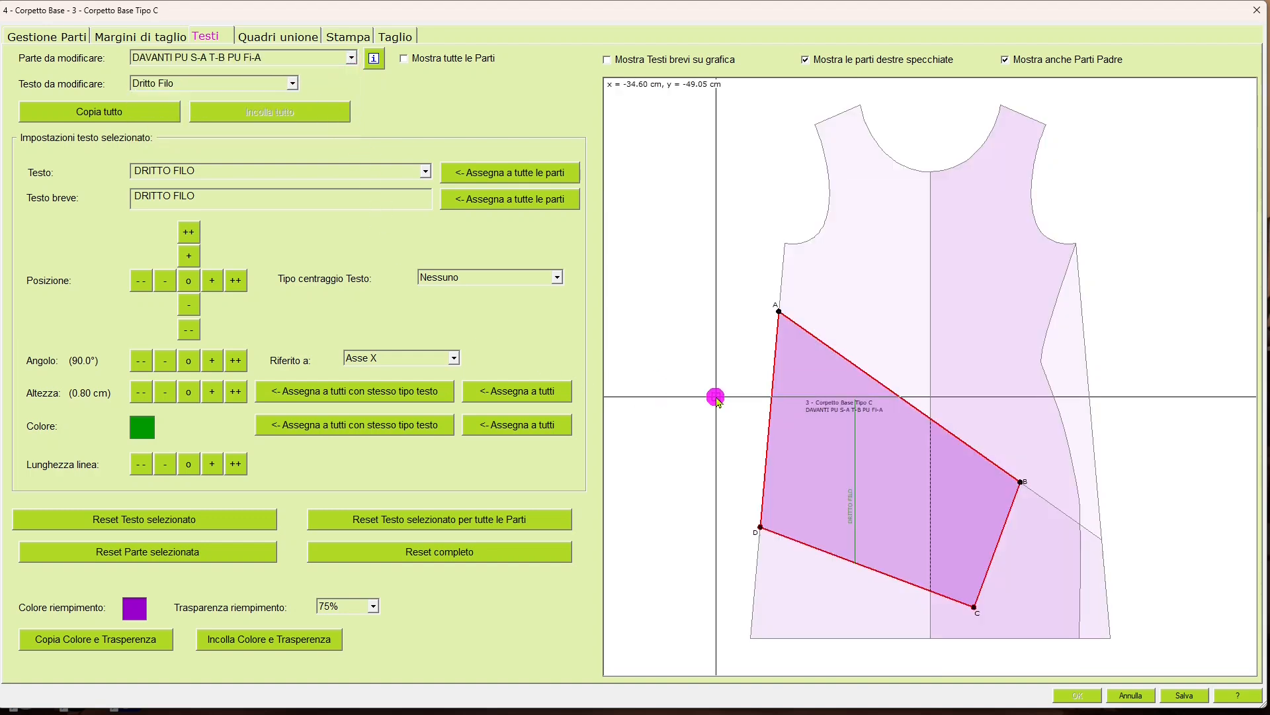
{"action": "scroll", "coordinate": [830, 483], "scroll_direction": "up", "scroll_amount": 5}
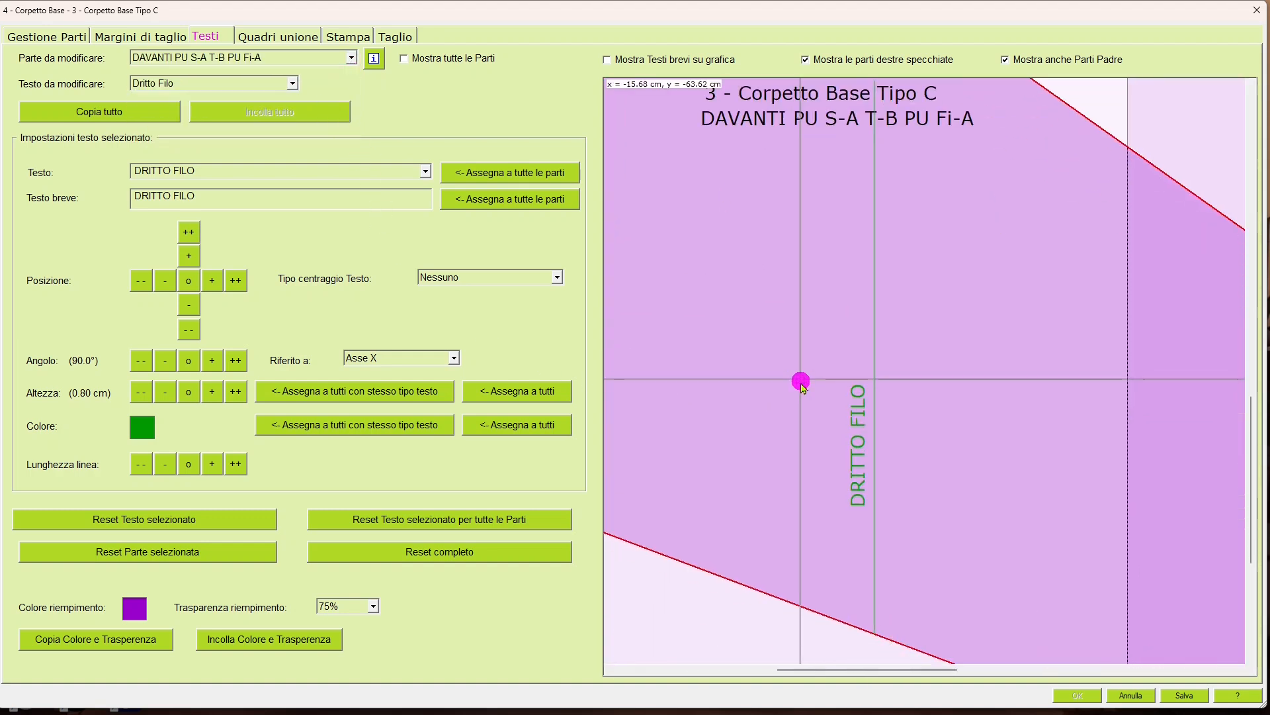
{"action": "scroll", "coordinate": [801, 397], "scroll_direction": "down", "scroll_amount": 3}
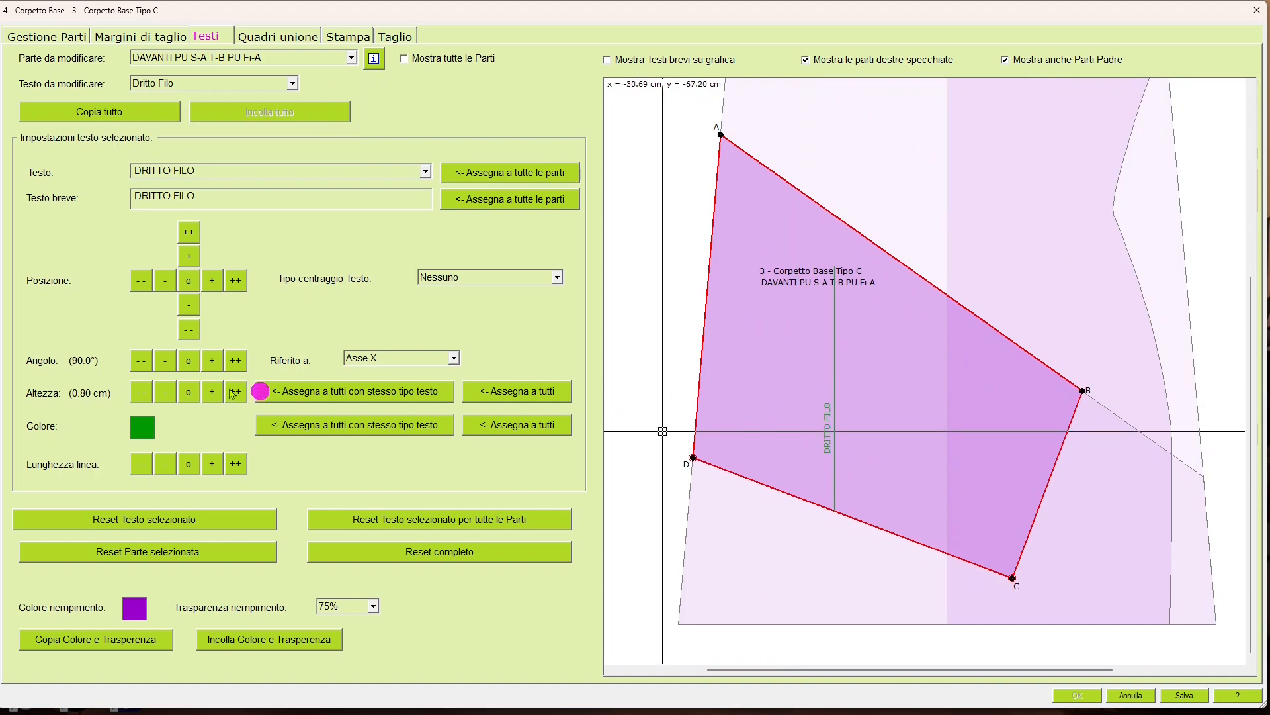
{"action": "left_click", "coordinate": [142, 361]}
{"action": "left_click", "coordinate": [142, 361]}
{"action": "left_click", "coordinate": [141, 361]}
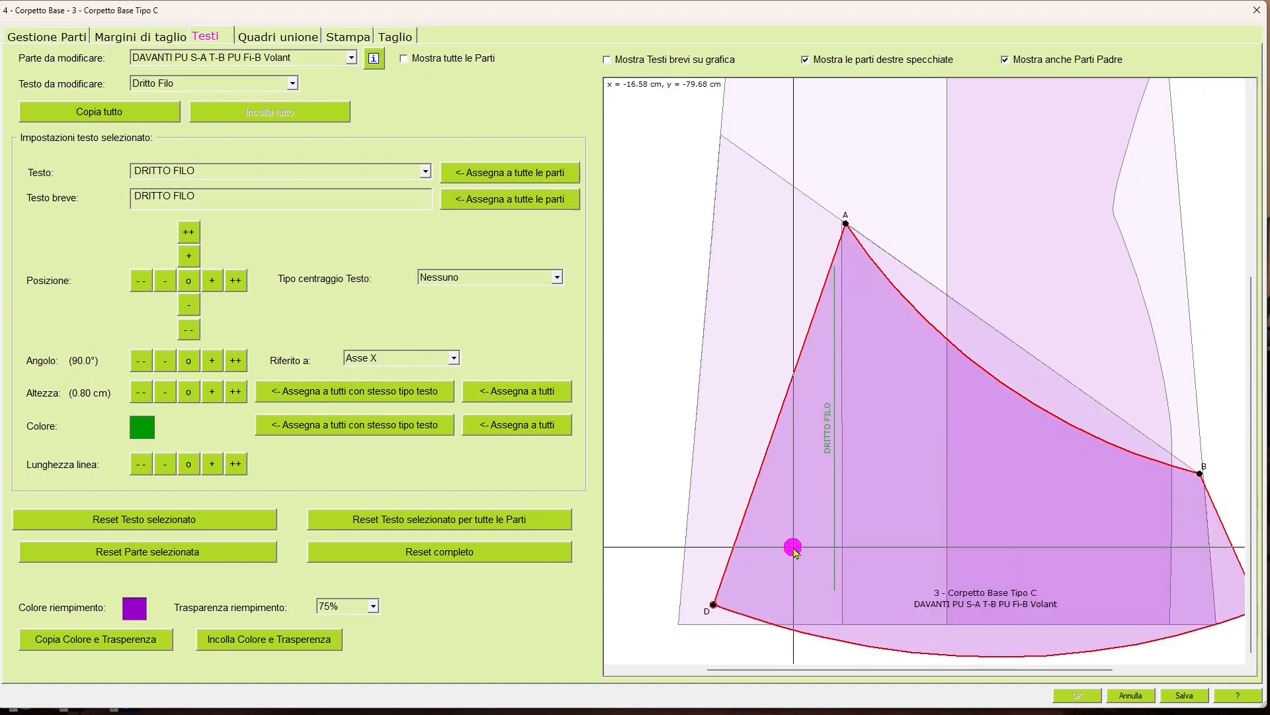
Set the Dritto Filo angle of DAVANTI PU S-A T-B PU Fi-B Volant to 0°, then lengthen and reposition the line inside the panel.
{"action": "left_click", "coordinate": [190, 362]}
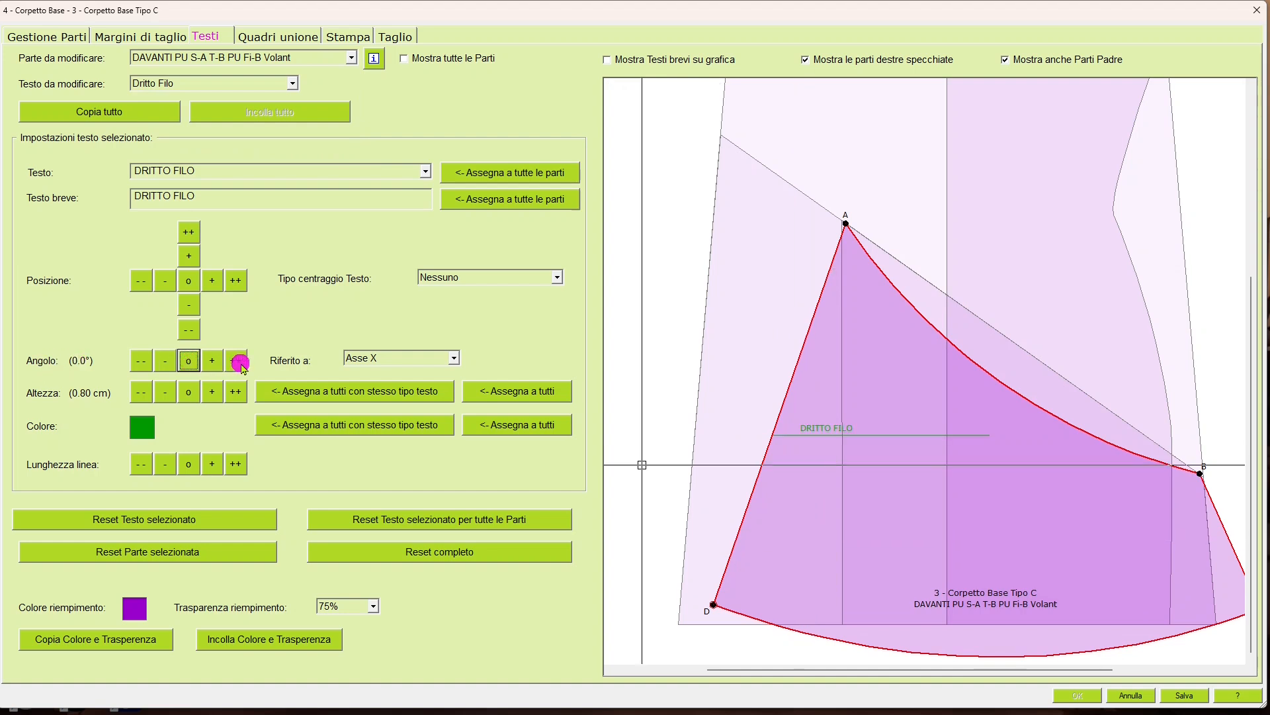
{"action": "left_click", "coordinate": [236, 284]}
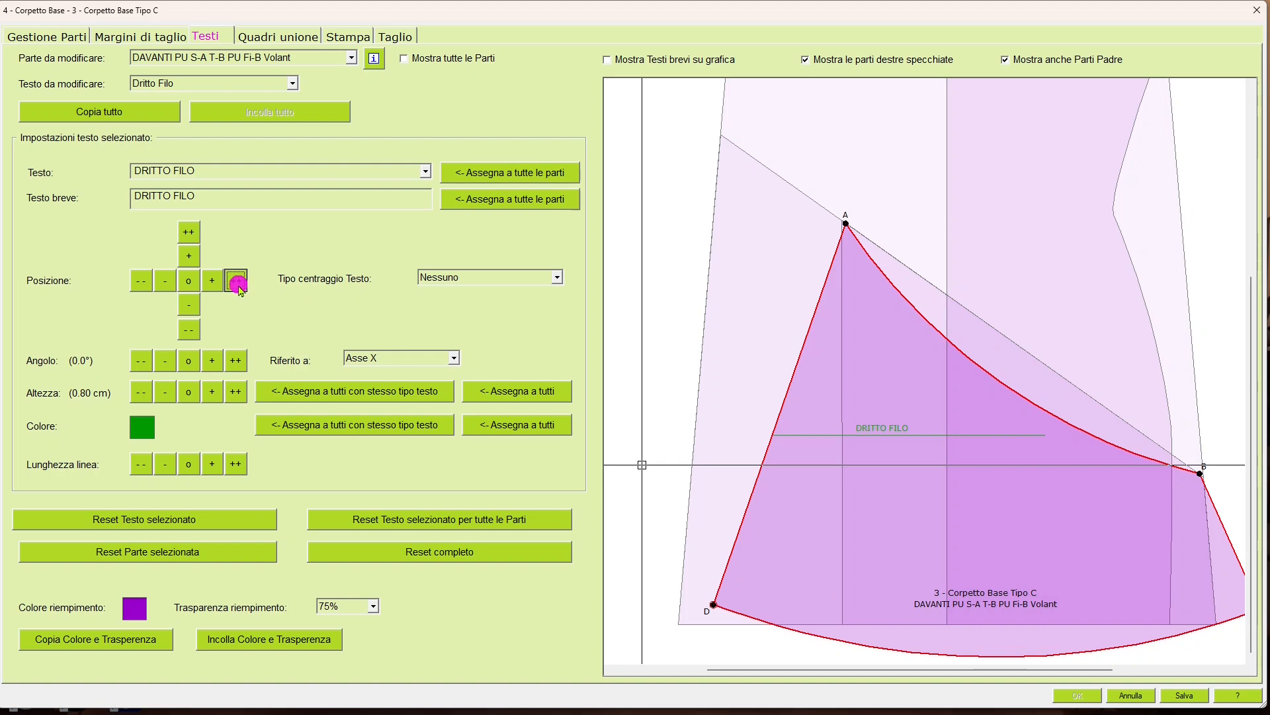
{"action": "left_click", "coordinate": [189, 332]}
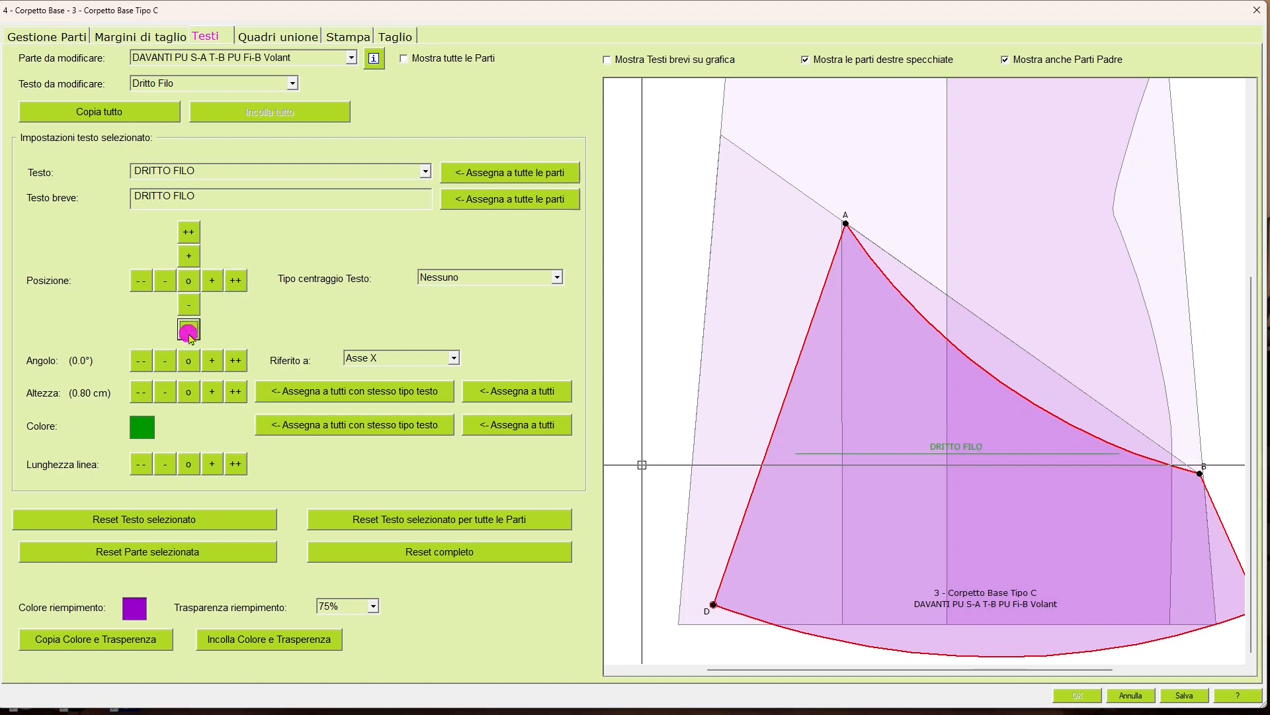
{"action": "left_click", "coordinate": [393, 39]}
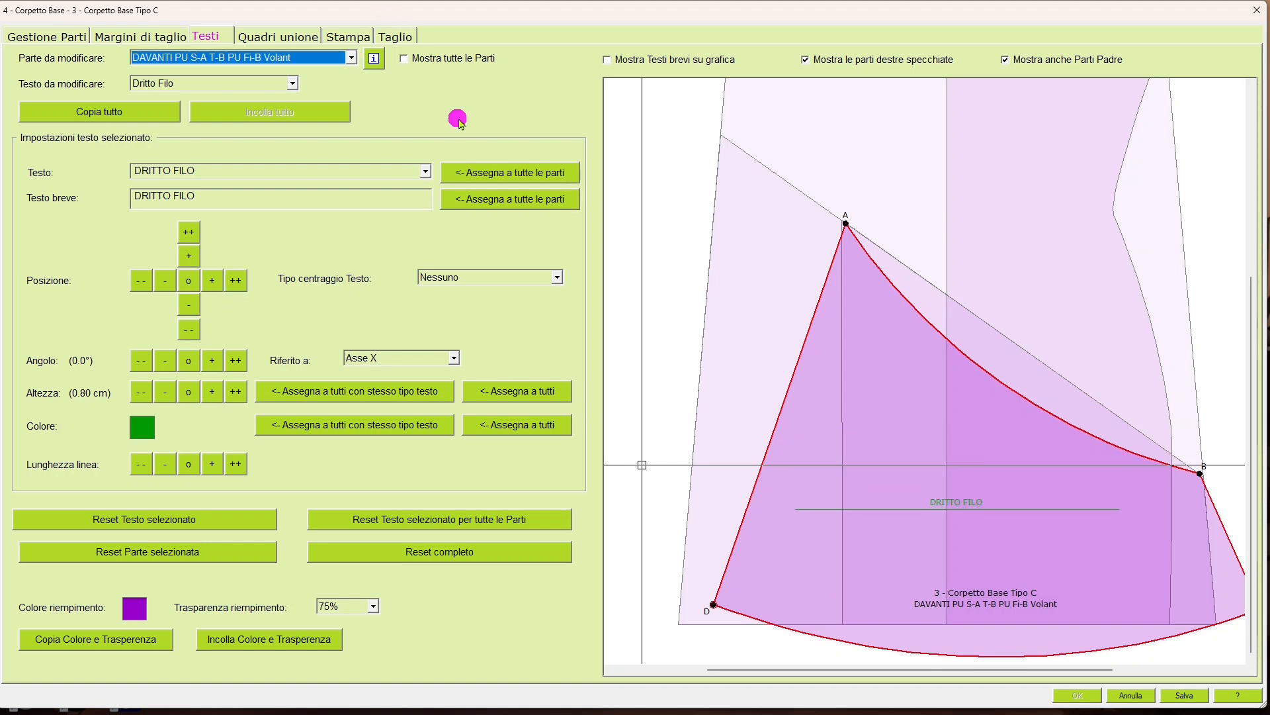
Check the Dritto Filo direction on the DIETRO PU S-A T-A part.
{"action": "left_click", "coordinate": [351, 64]}
{"action": "left_click", "coordinate": [327, 137]}
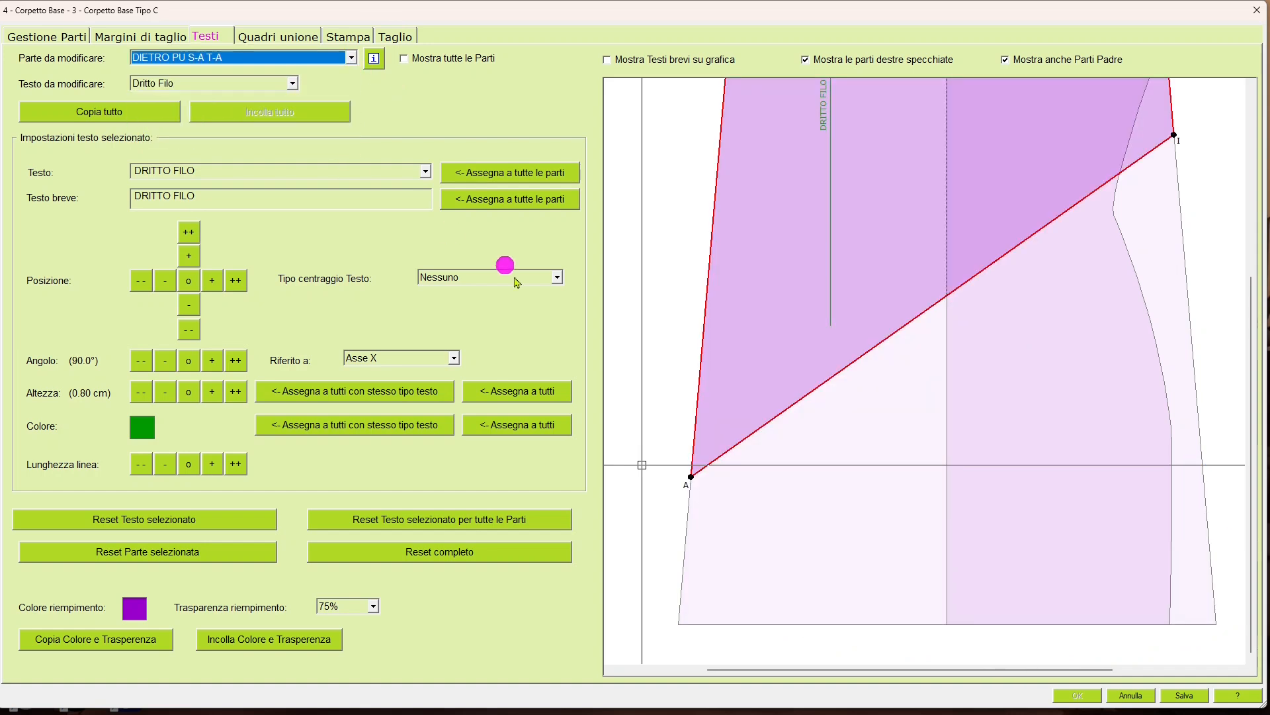
{"action": "scroll", "coordinate": [903, 295], "scroll_direction": "down", "scroll_amount": 3}
Return to the print settings and preview the folded and open fabric layouts, then the Manica and DAVANTI-PU-S-A-T-A prints.
{"action": "left_click", "coordinate": [339, 40]}
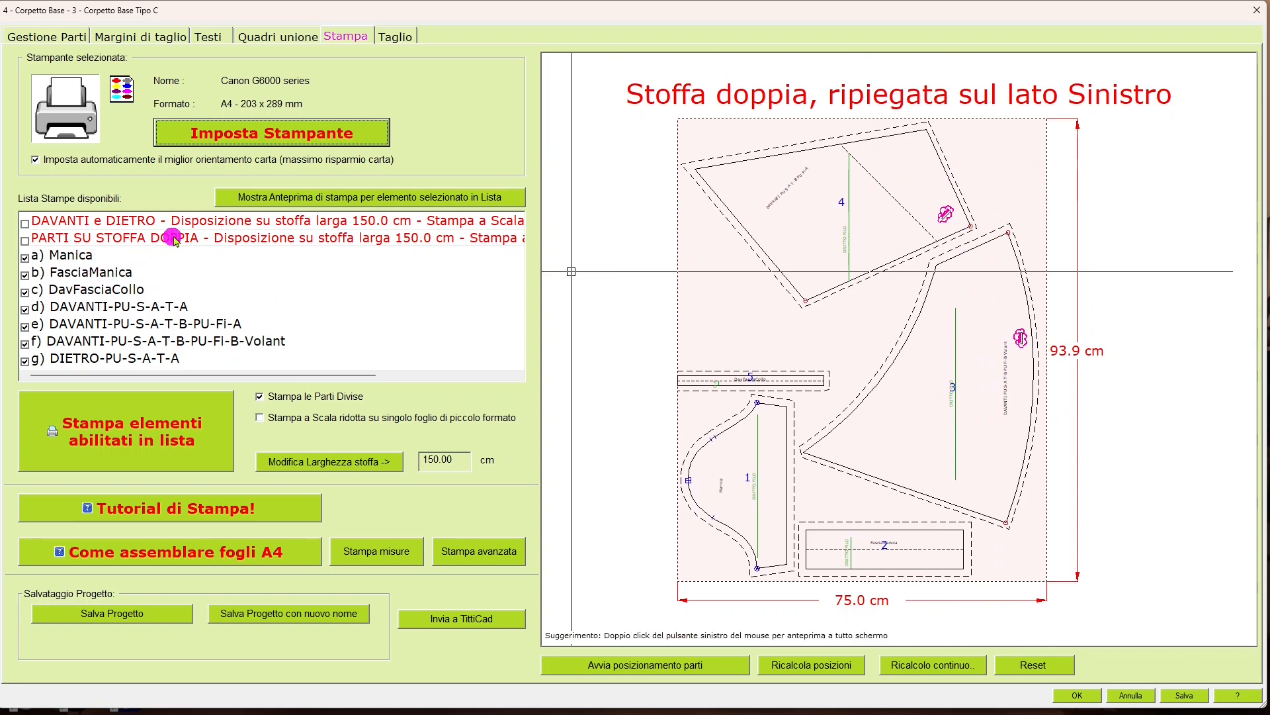
{"action": "left_click", "coordinate": [205, 239]}
{"action": "left_click", "coordinate": [249, 221]}
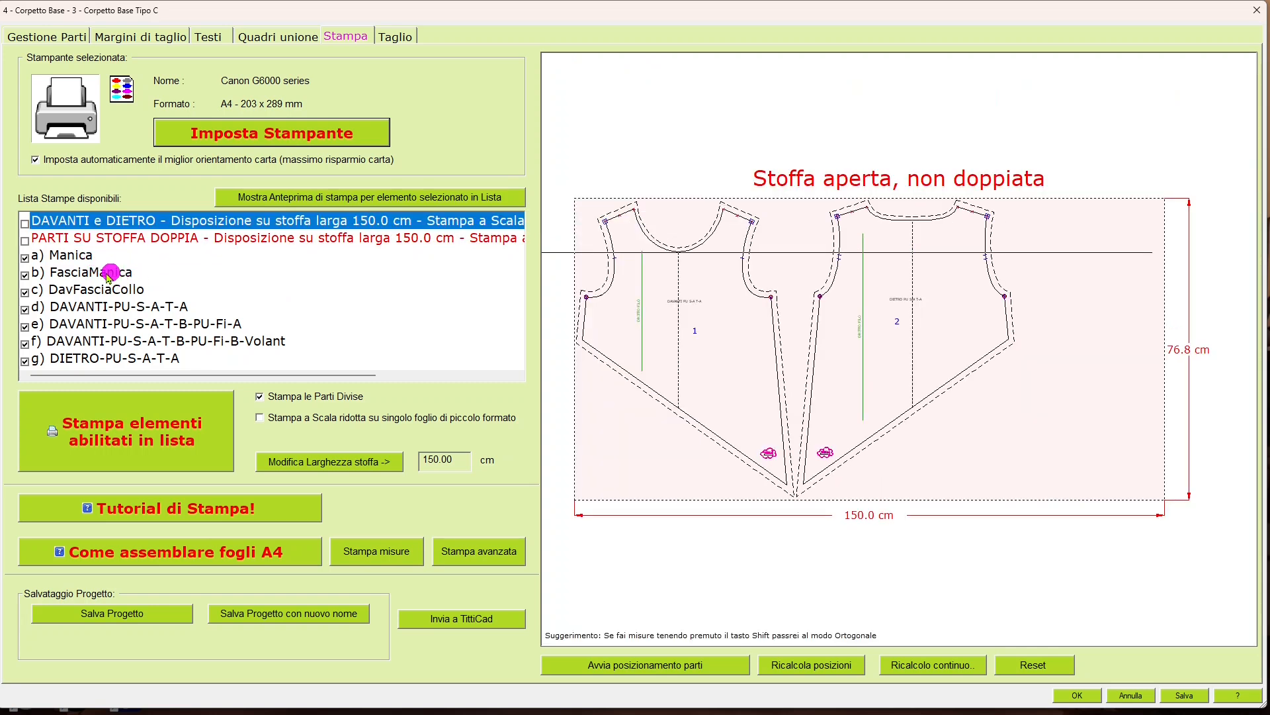
{"action": "left_click", "coordinate": [83, 255]}
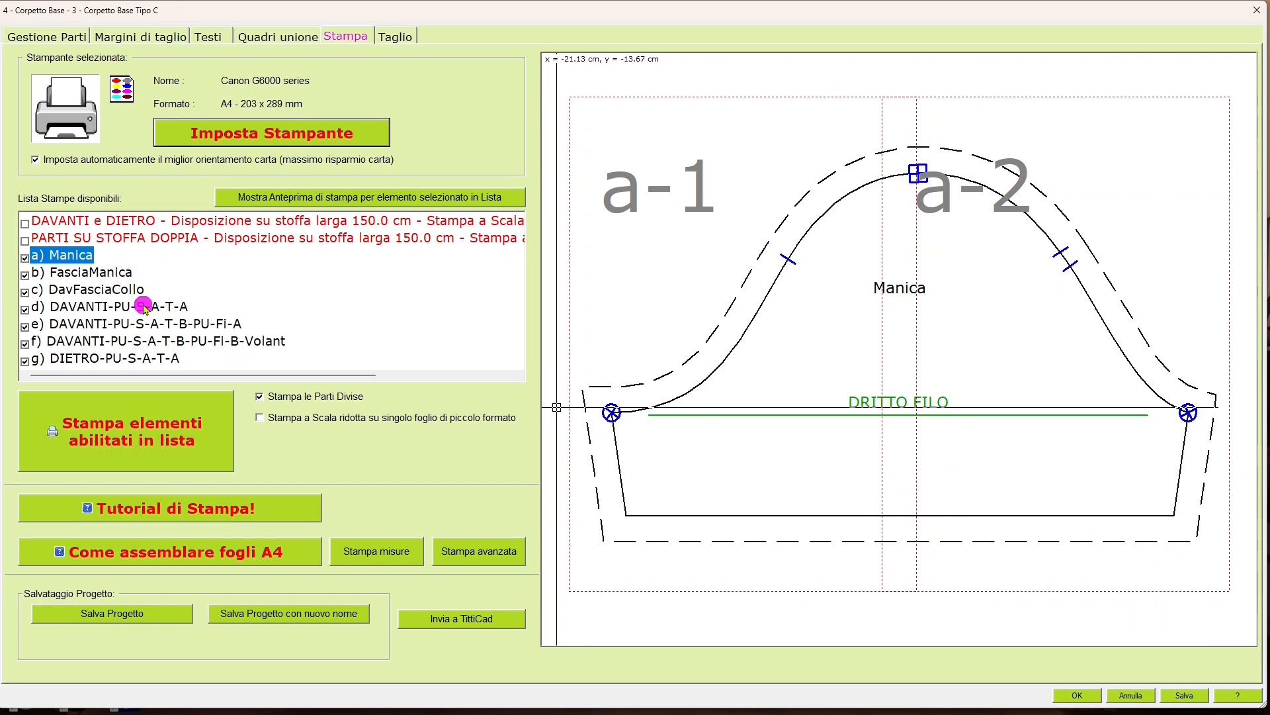
{"action": "left_click", "coordinate": [144, 306]}
{"action": "scroll", "coordinate": [1023, 553], "scroll_direction": "up", "scroll_amount": 4}
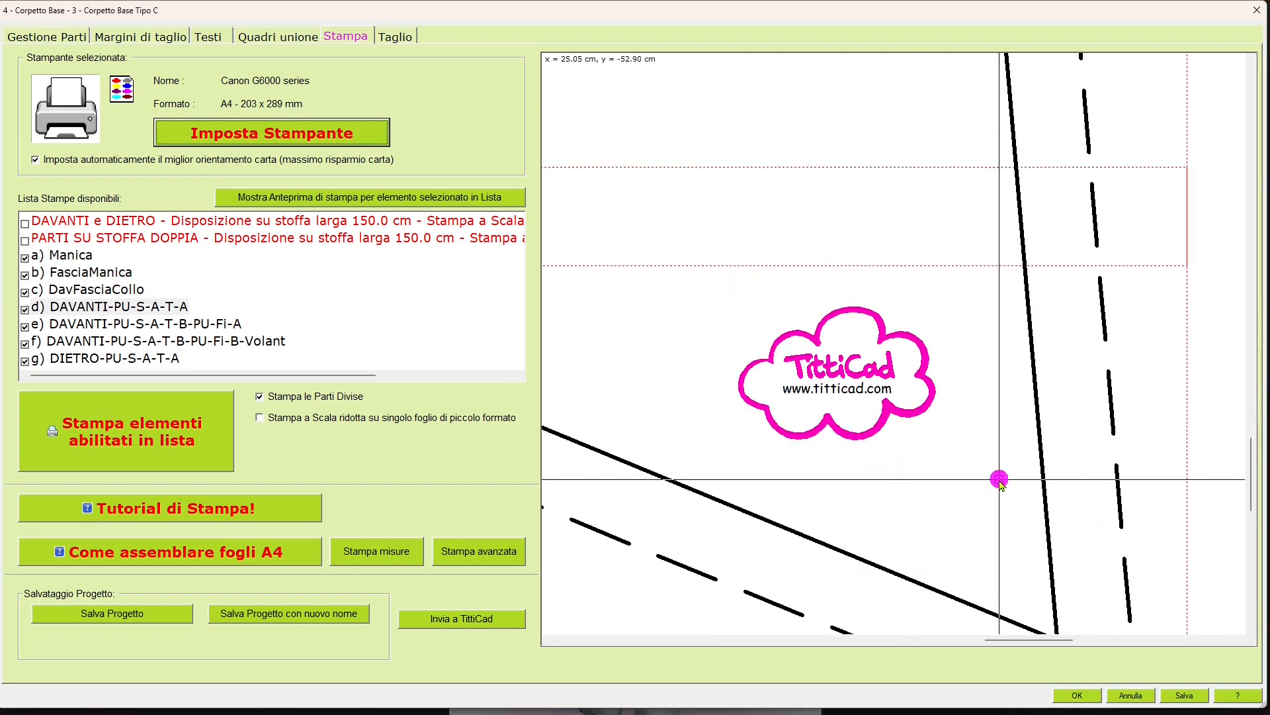